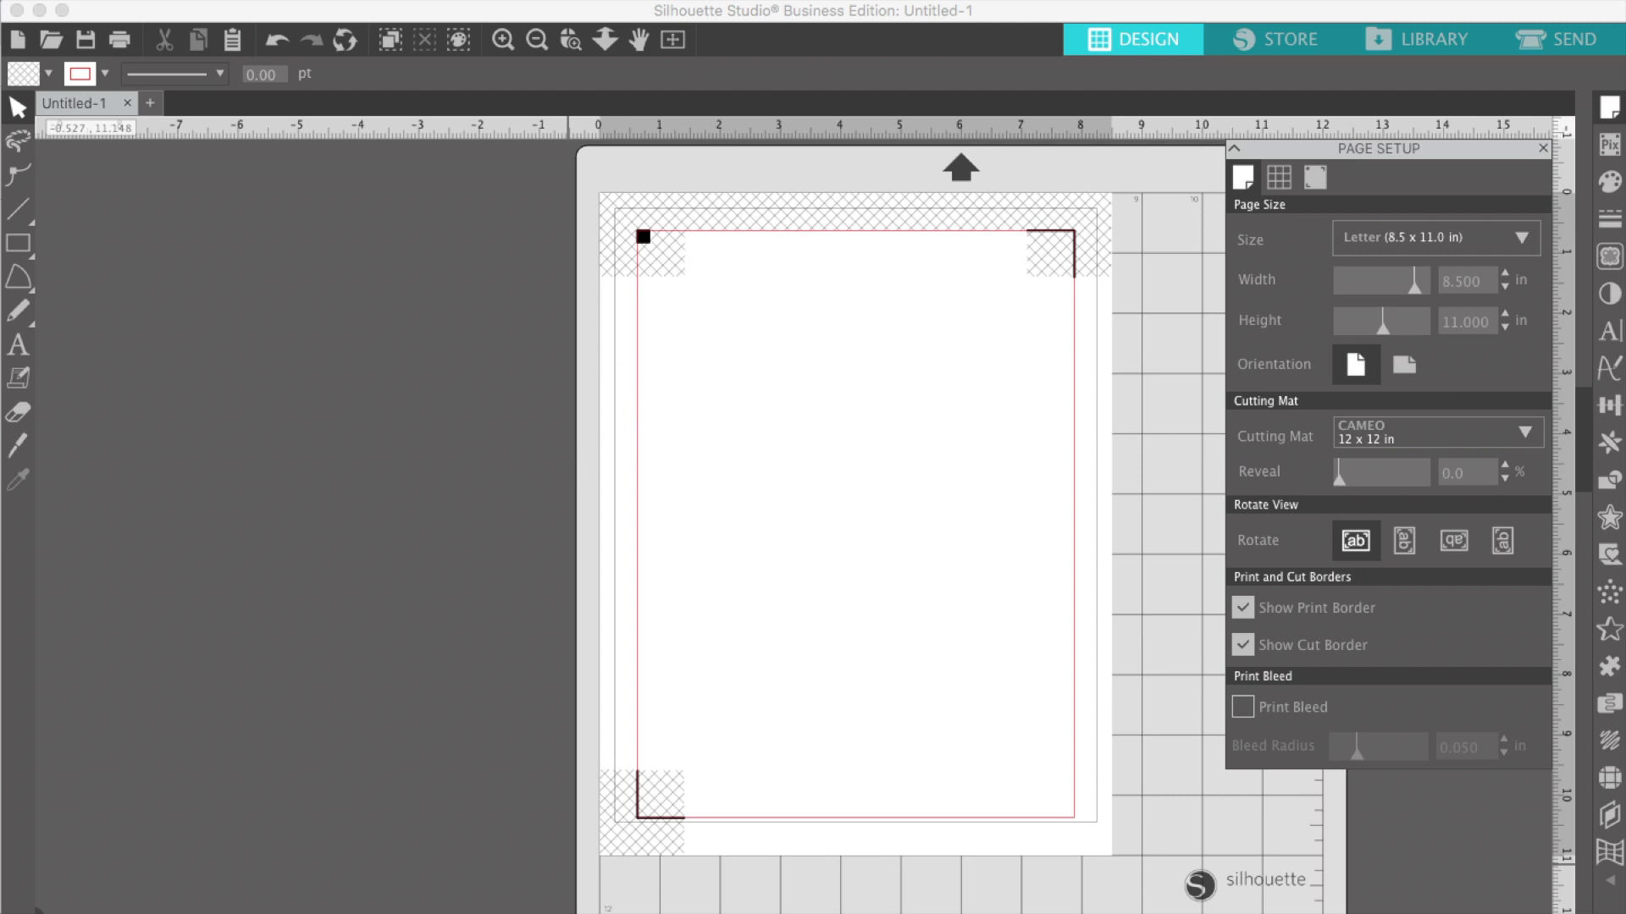
Switch to Google Chrome to view the Silhouette software download page, and return to Silhouette Studio
mouse_move(347, 911)
click(283, 906)
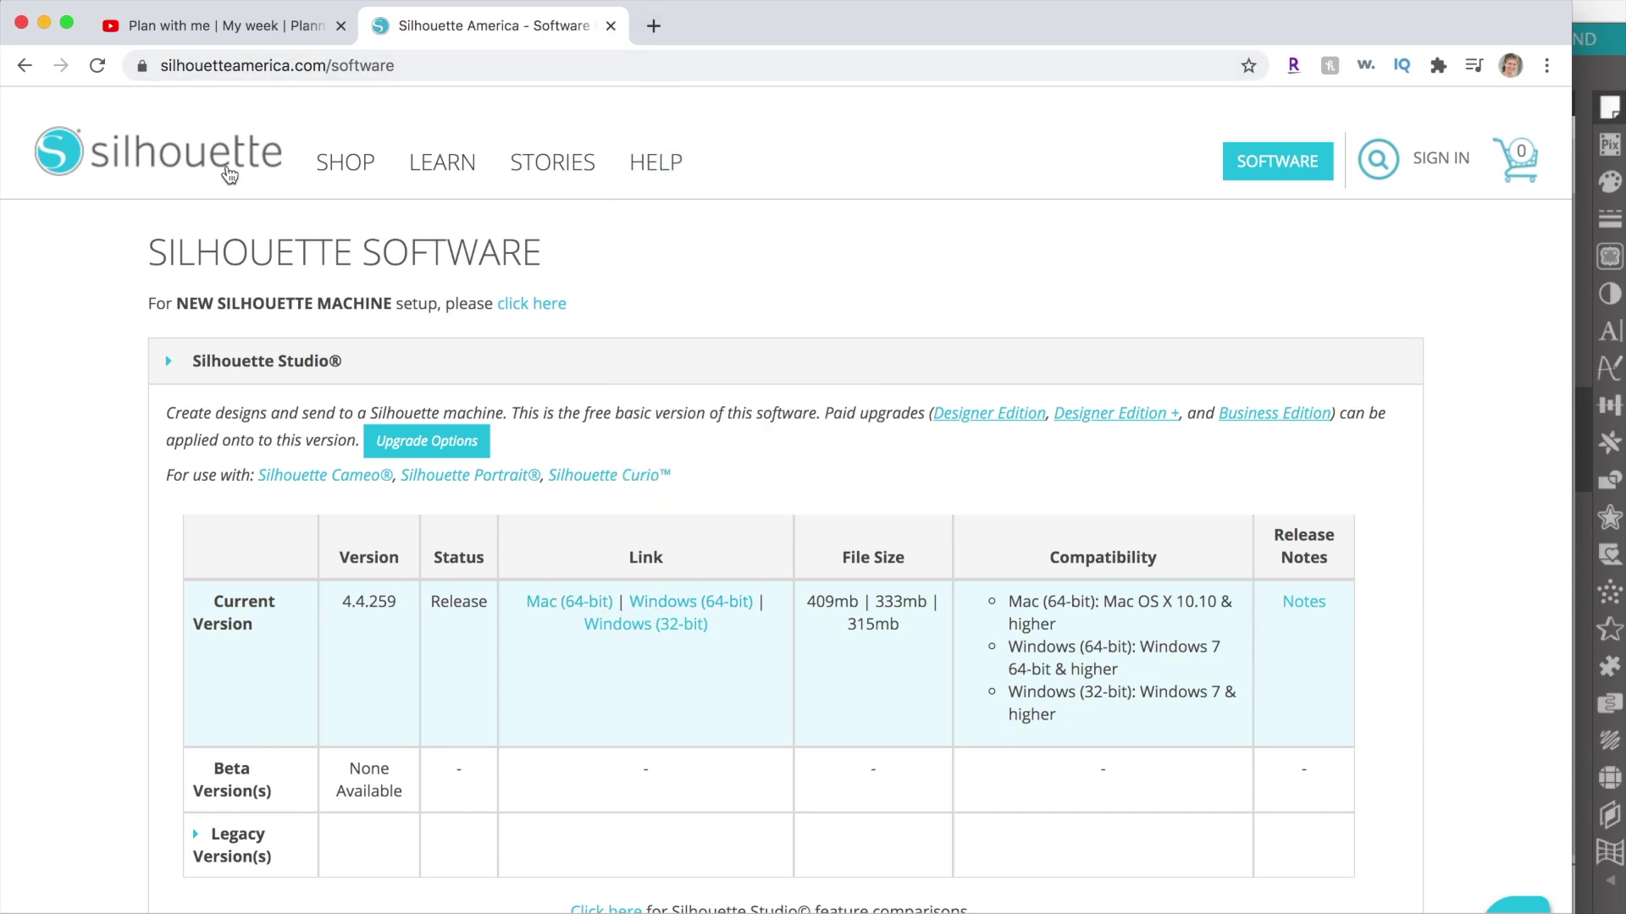
mouse_move(282, 910)
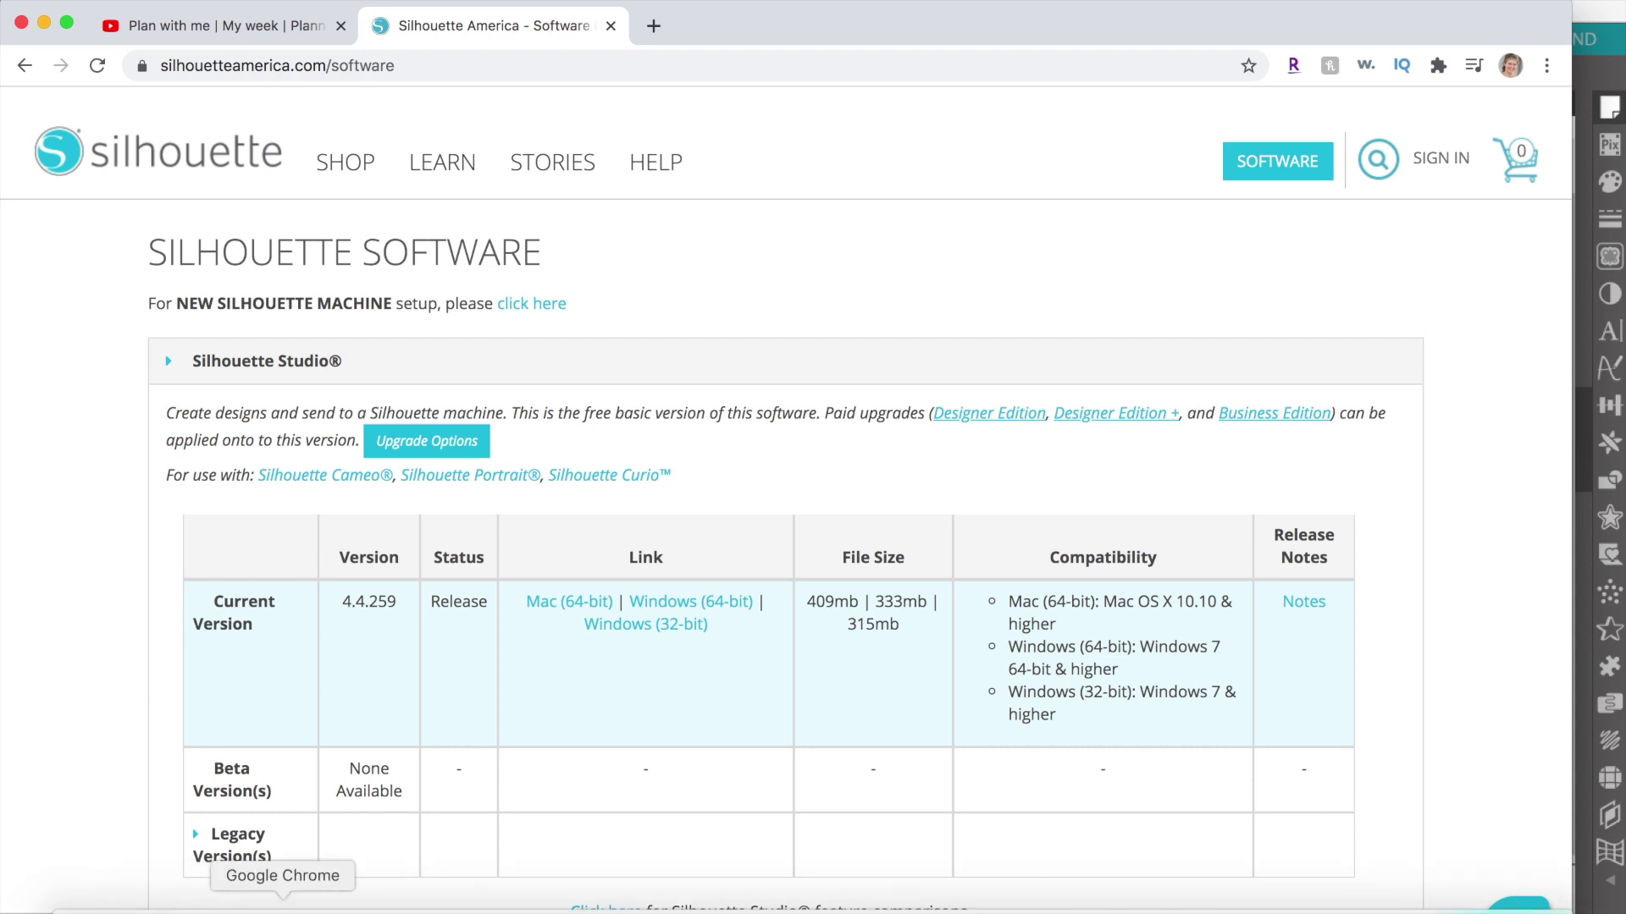
right_click(283, 911)
click(318, 864)
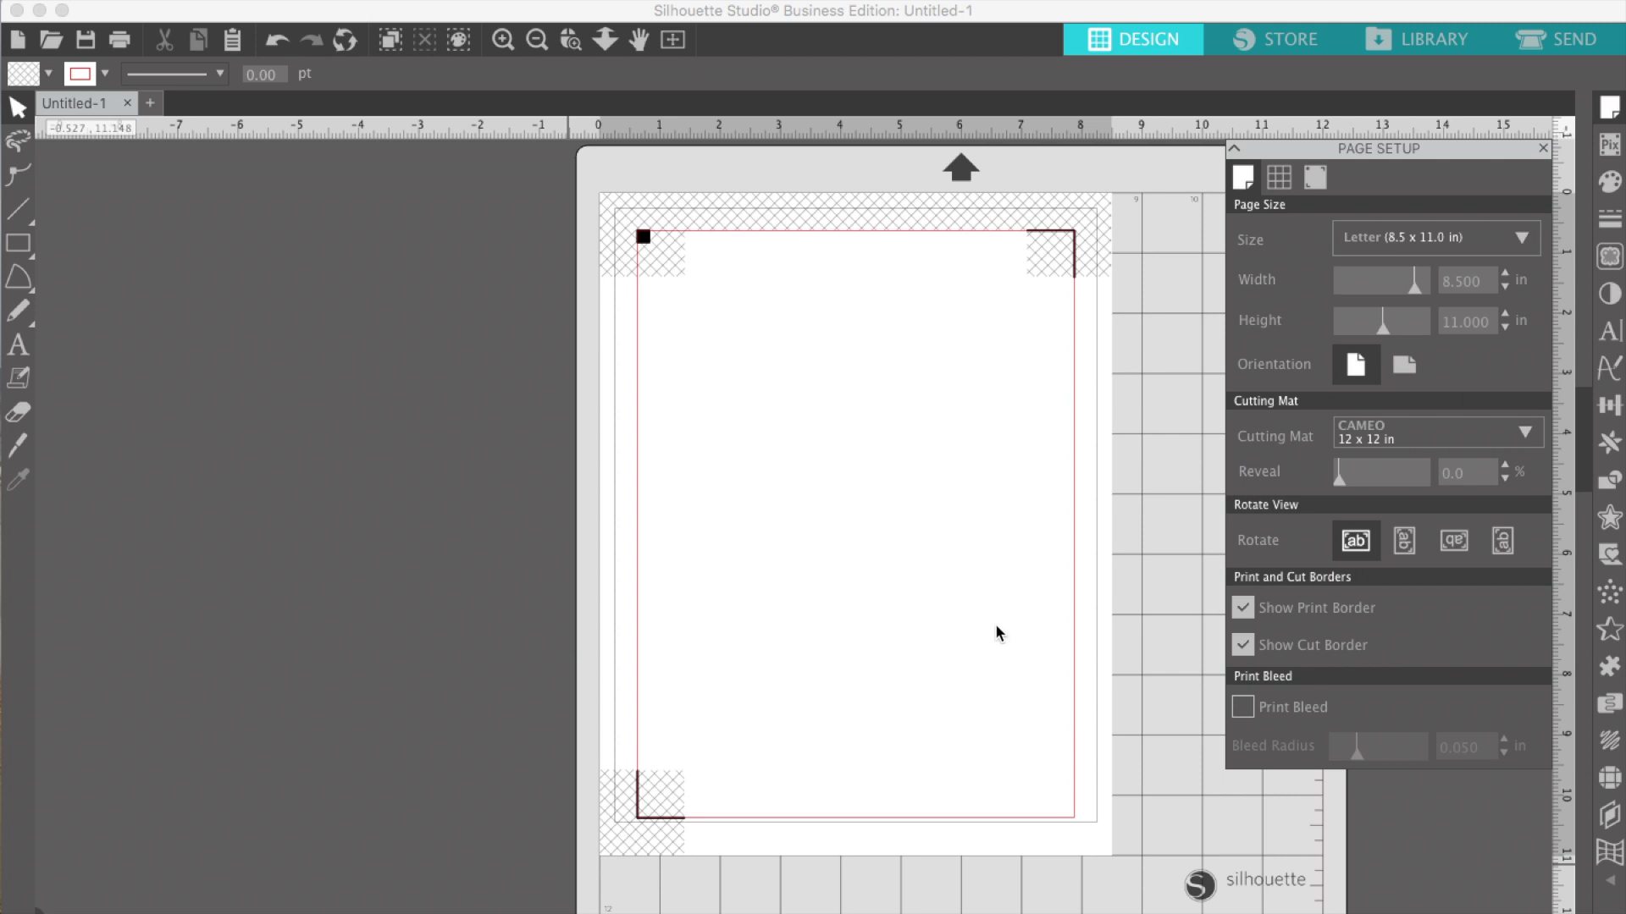
Reopen the page setup and check the page size options, keeping Letter (8.5 x 11.0 in)
scroll(987, 624, right, 5)
scroll(989, 626, down, 2)
scroll(989, 627, right, 1)
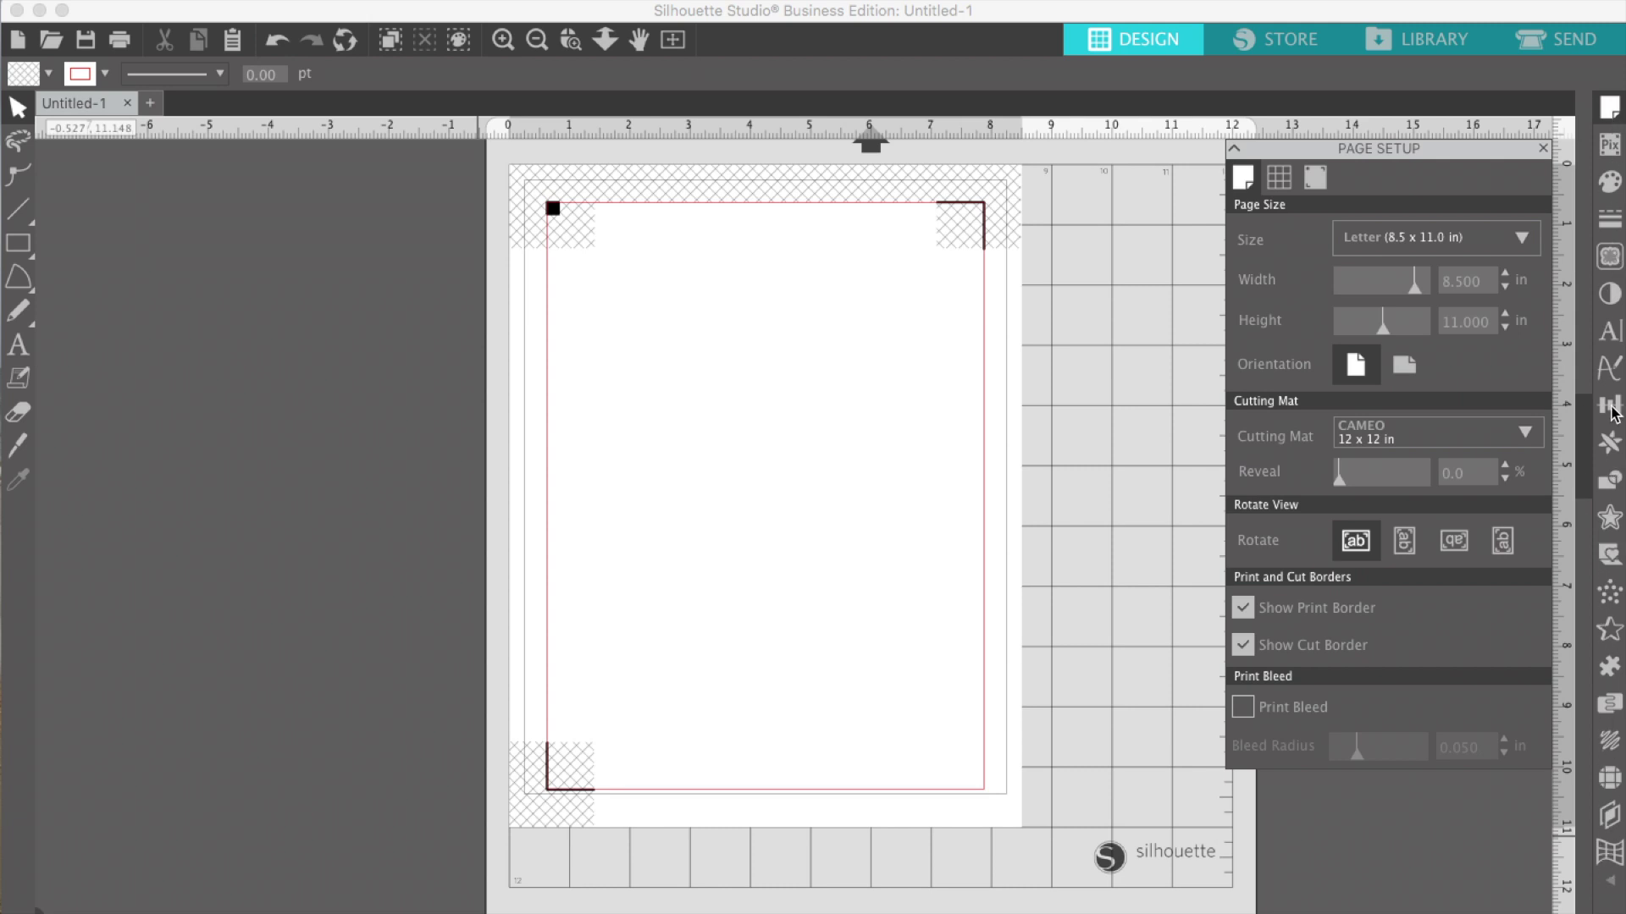
click(1610, 108)
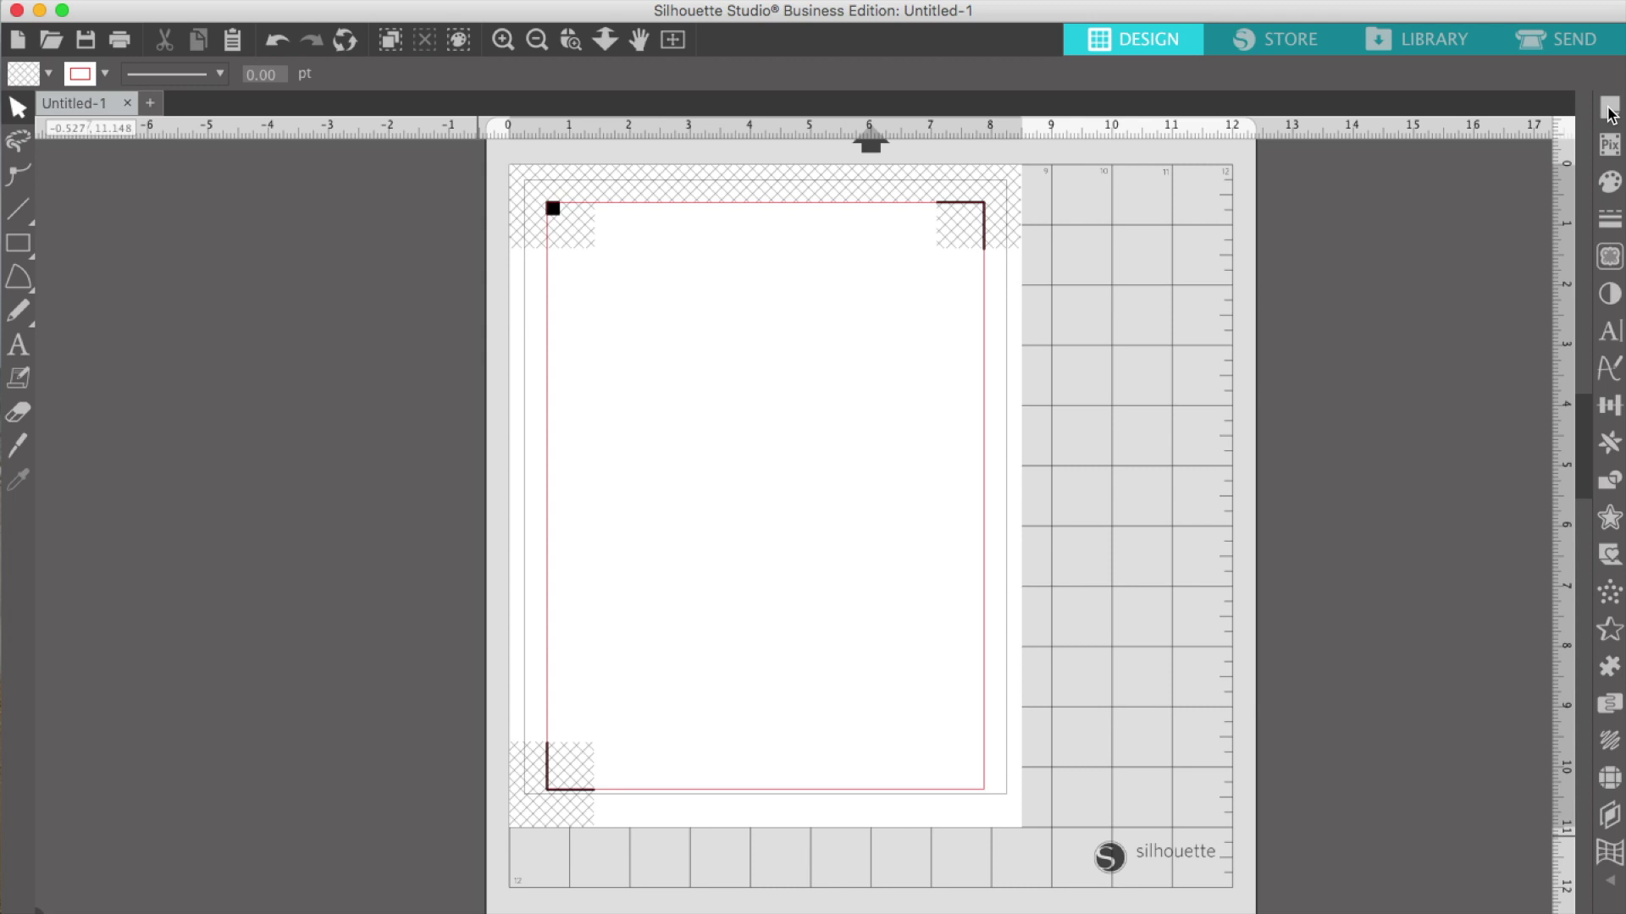
click(1609, 110)
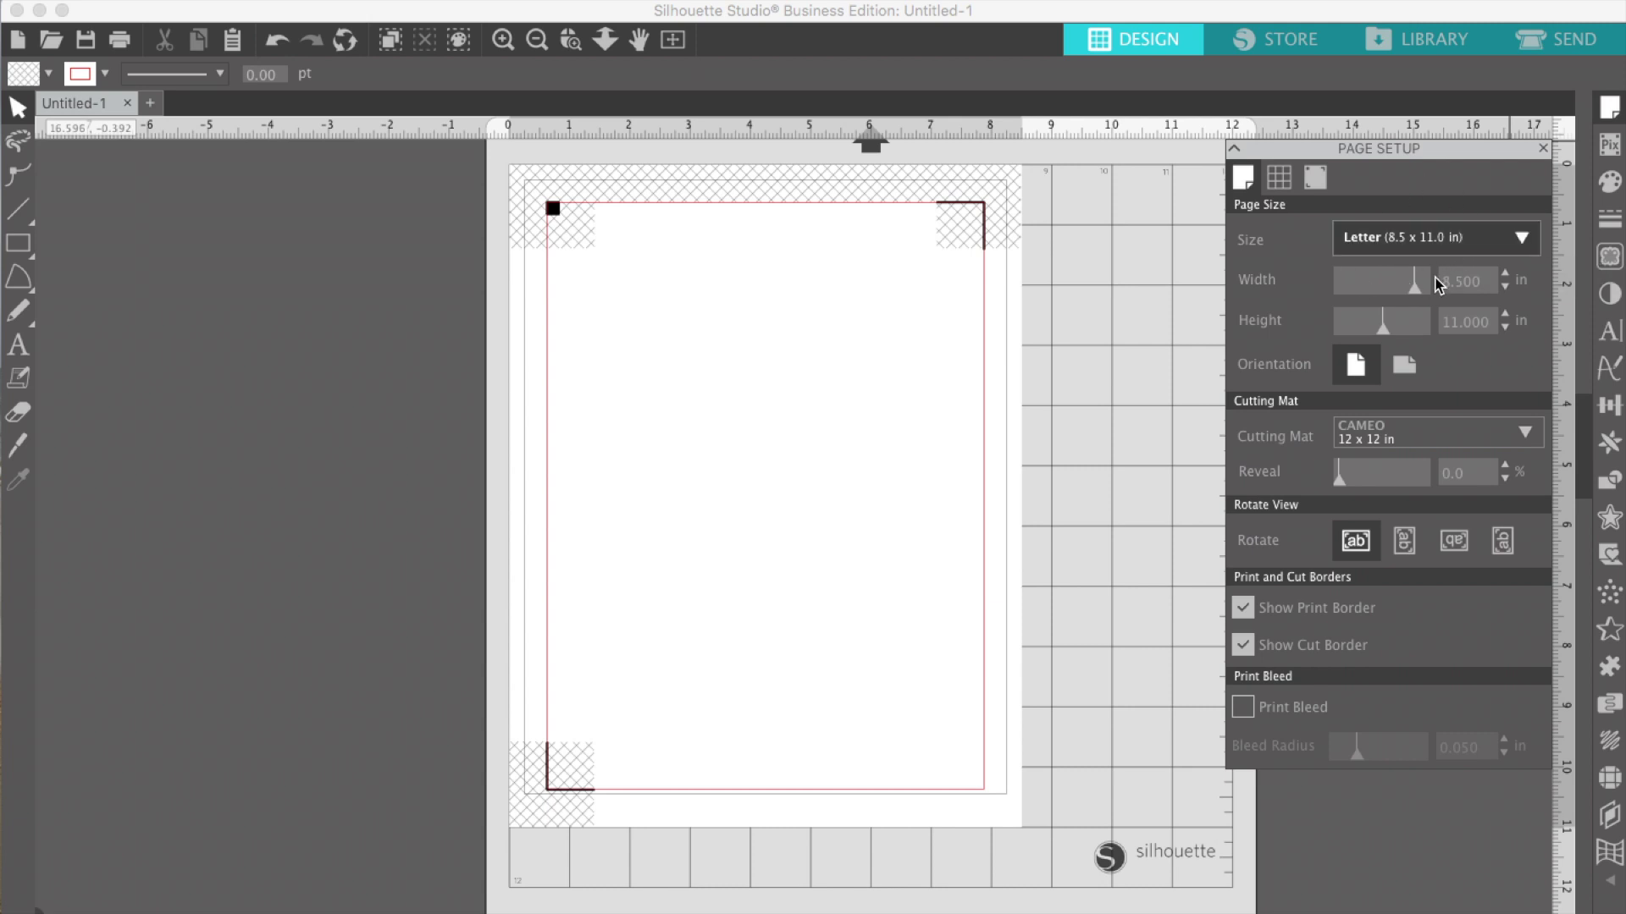
click(1395, 241)
click(1326, 255)
Try the Portrait 8 x 12 in cutting mat and return to the CAMEO 12 x 12 in mat
click(1373, 442)
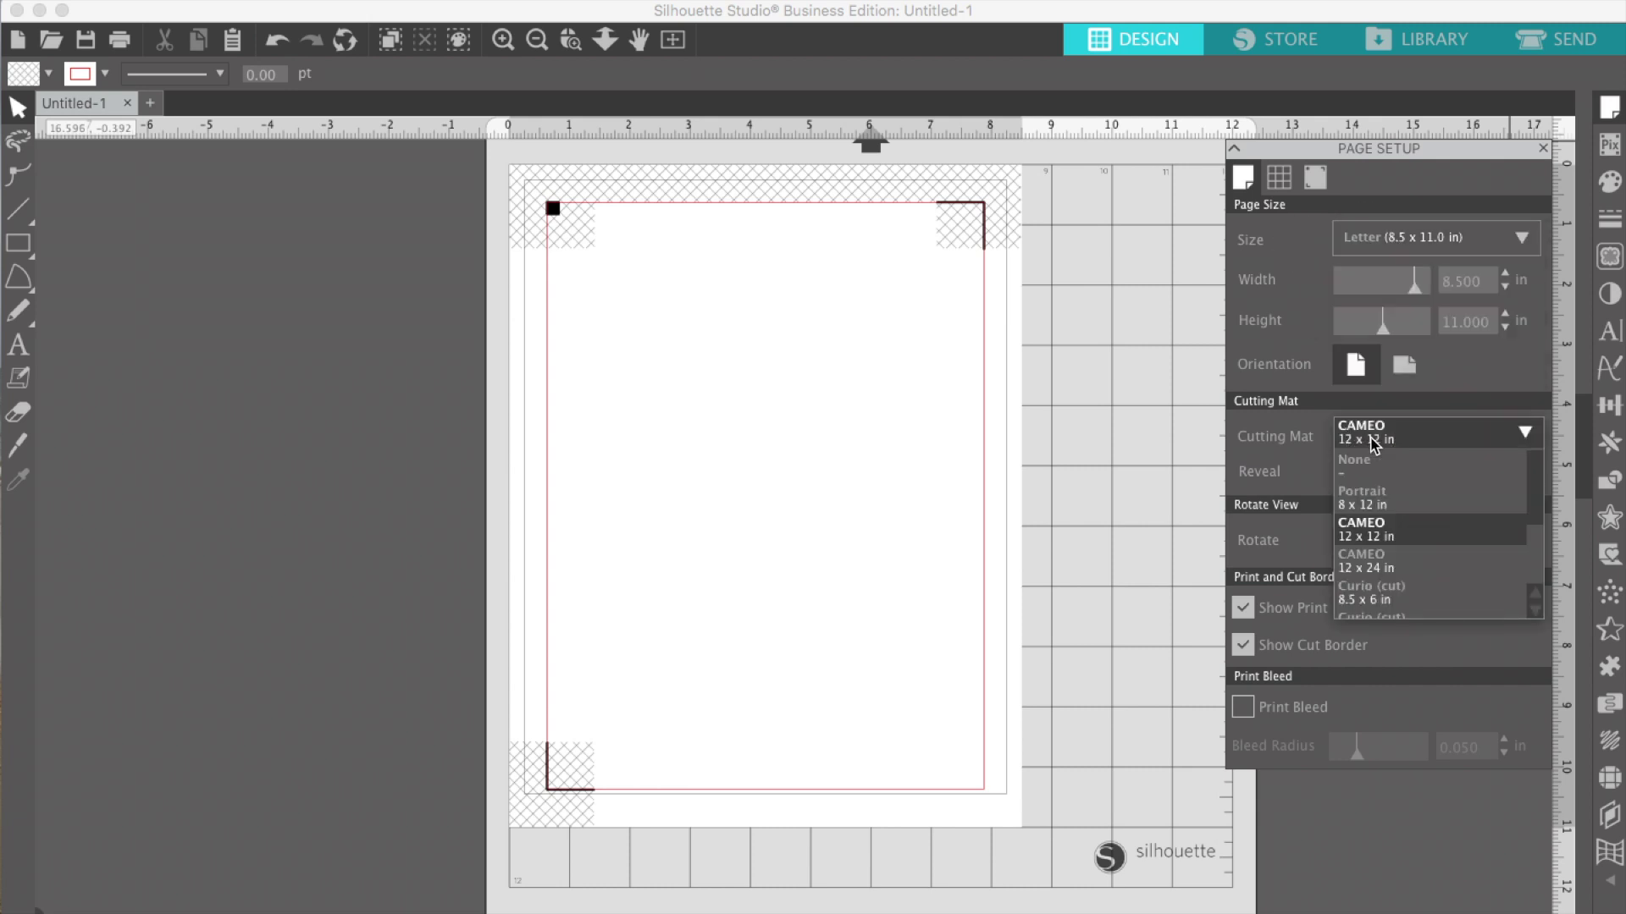
click(1372, 498)
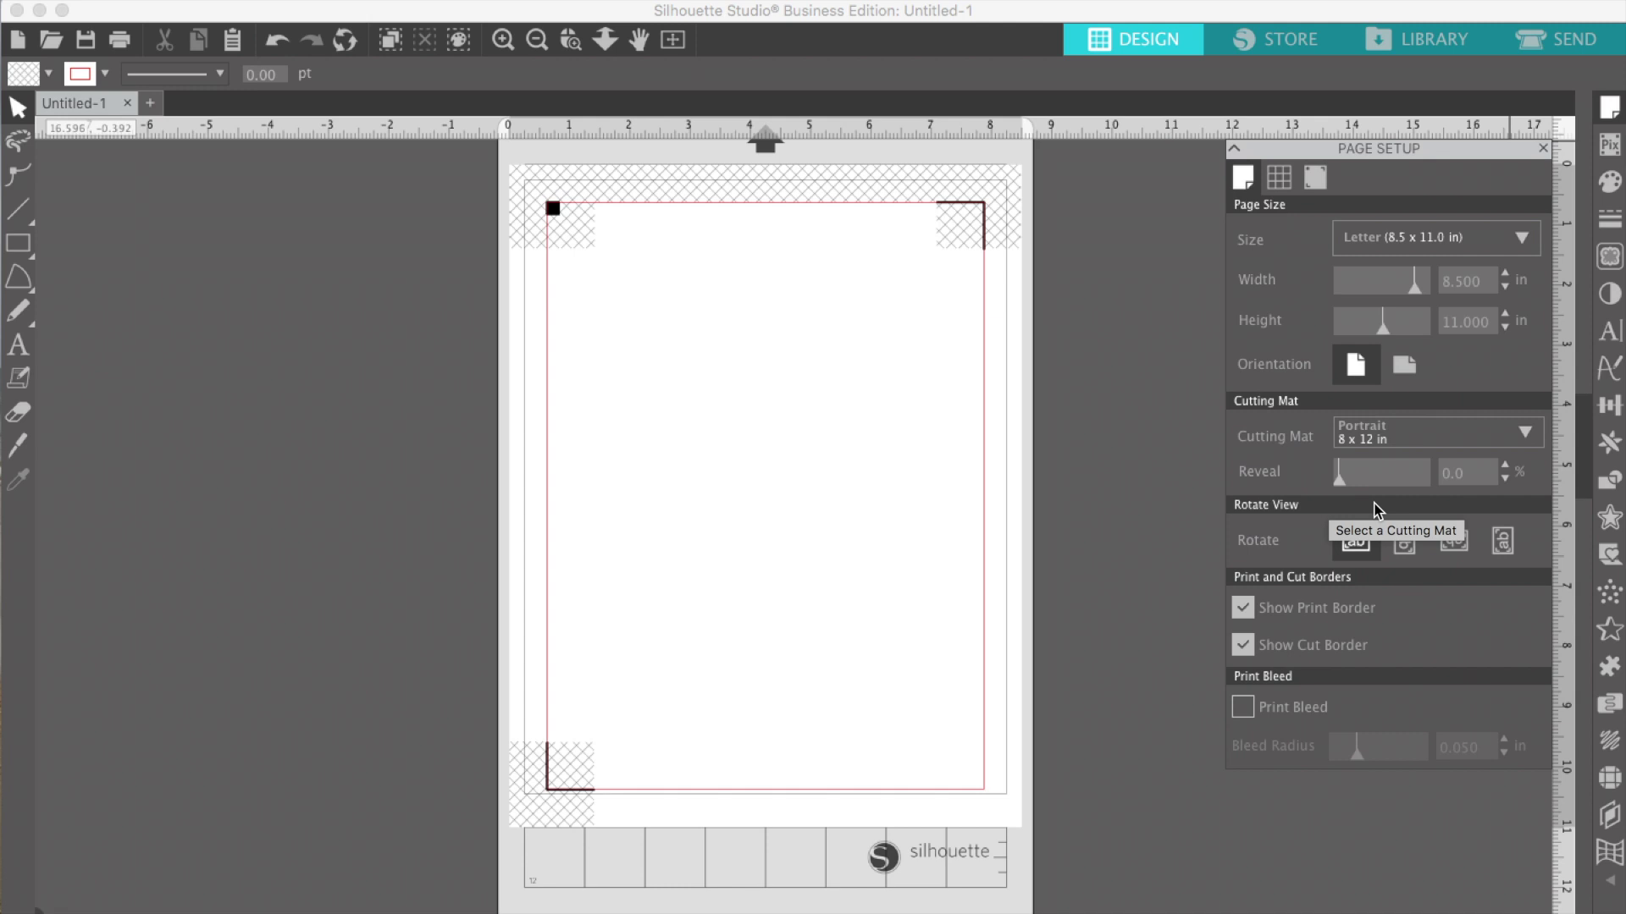
click(1390, 432)
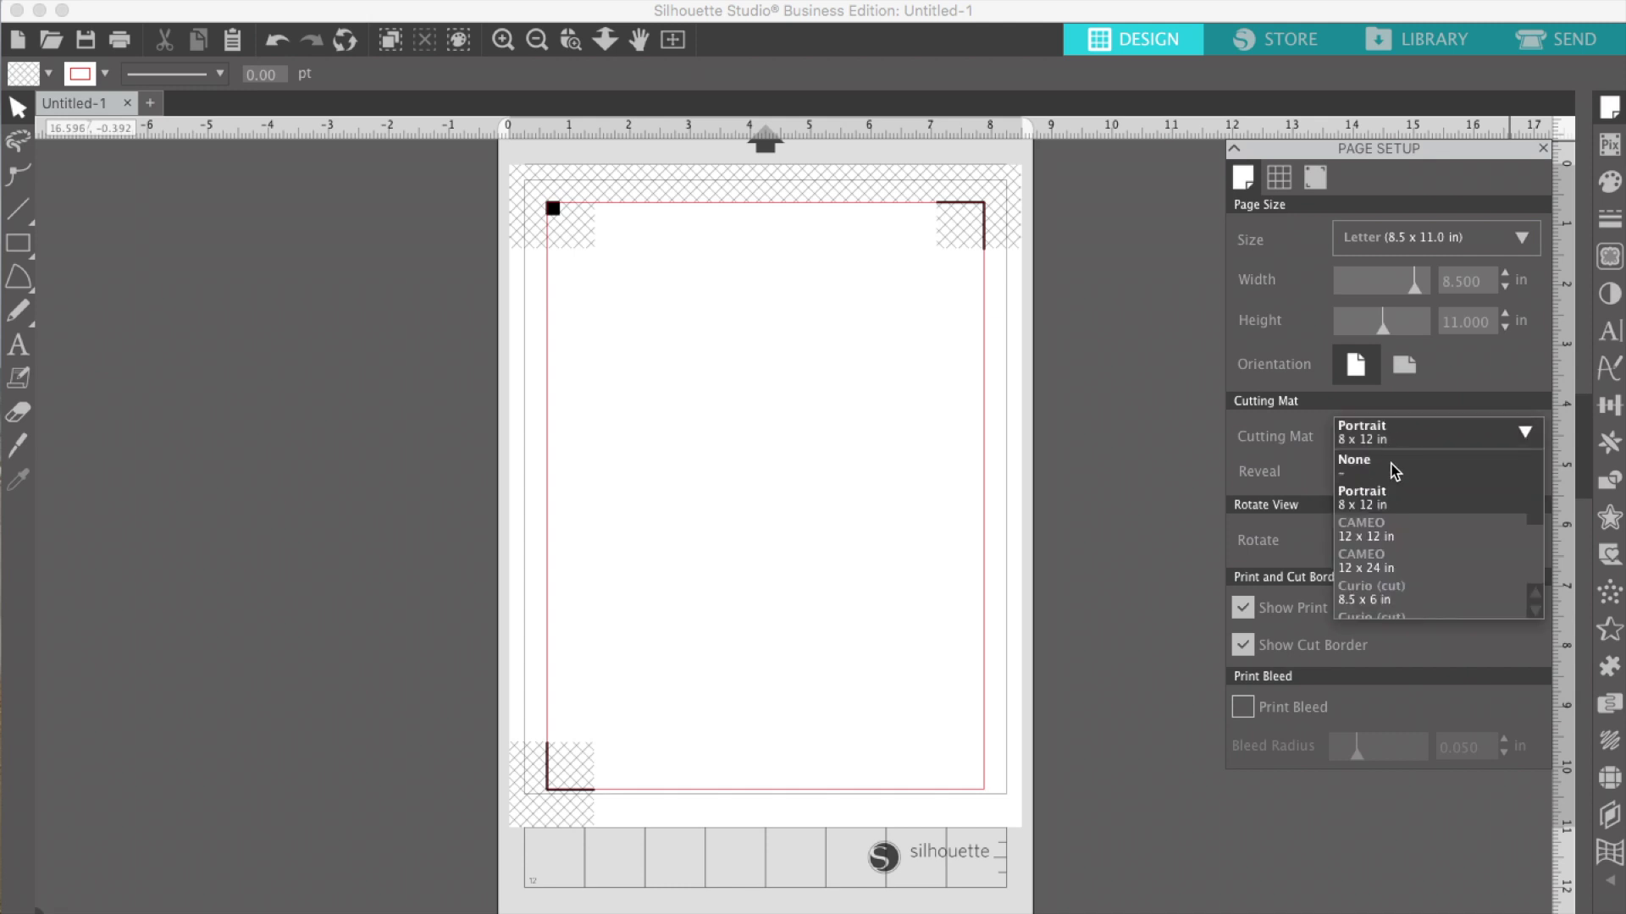
click(1386, 530)
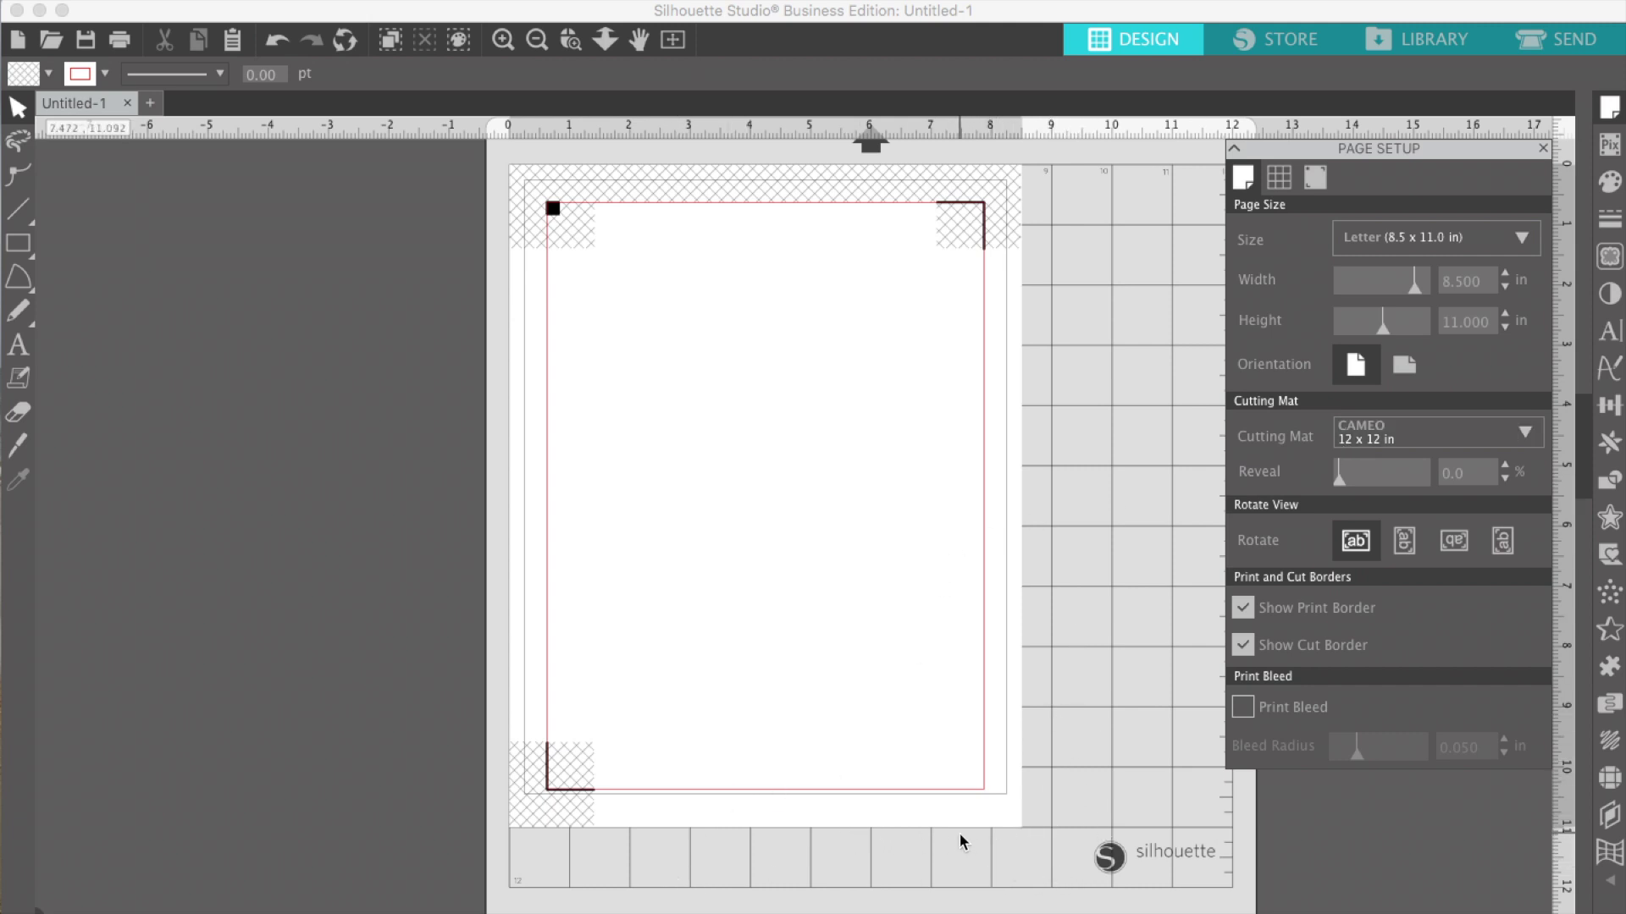
Review the registration mark settings of the page and close the page setup
scroll(1068, 610, right, 1)
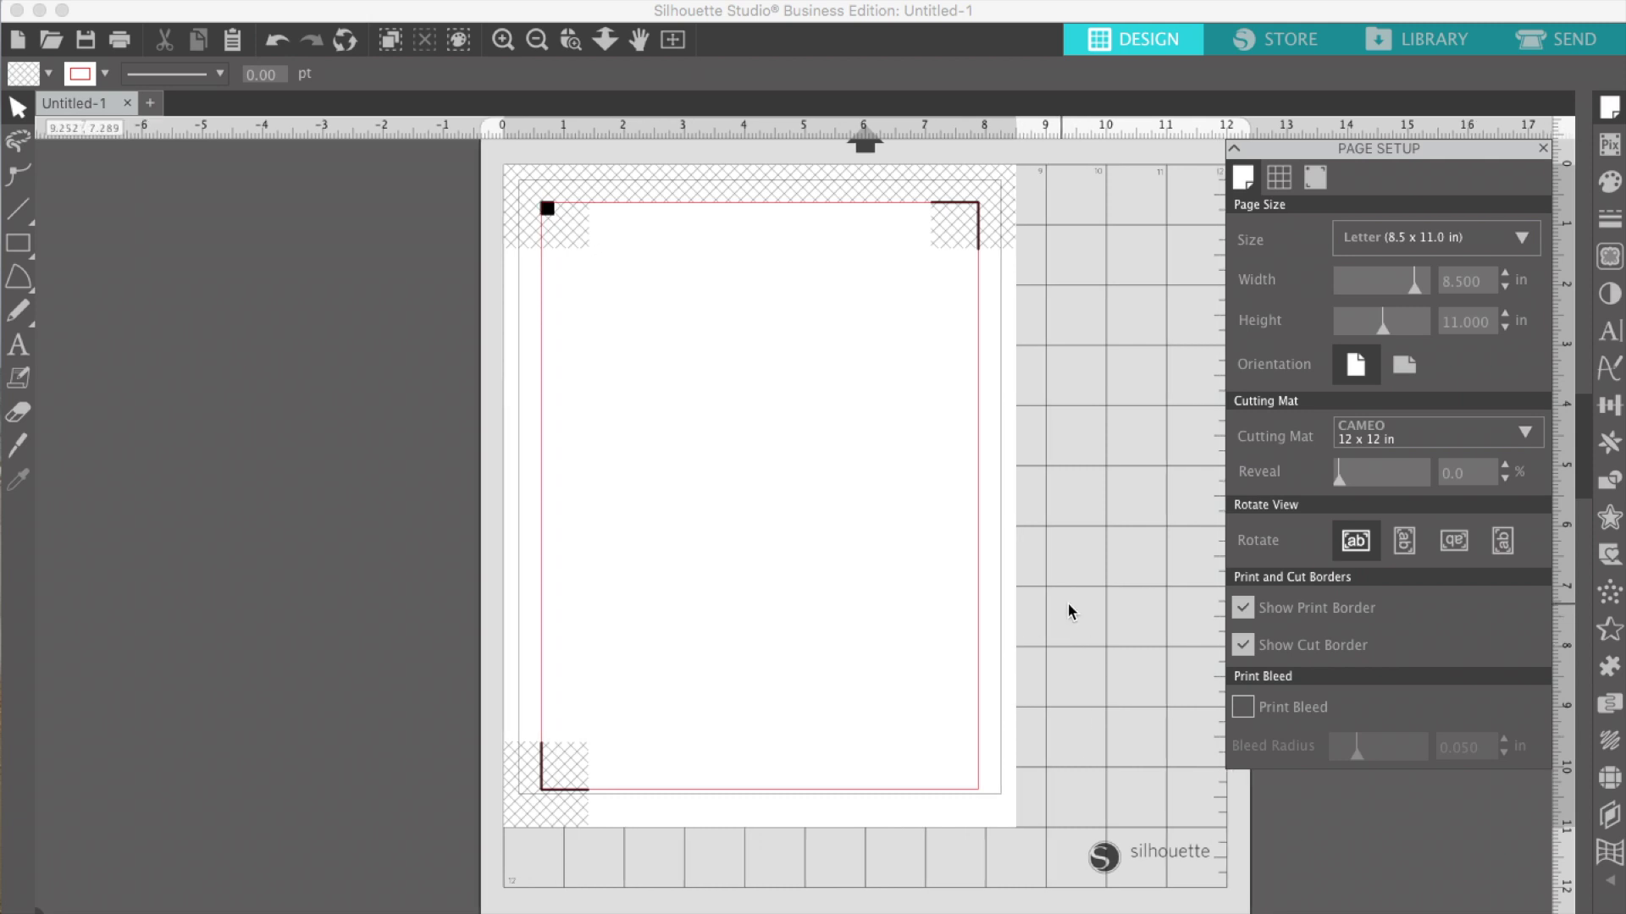
scroll(1068, 610, right, 3)
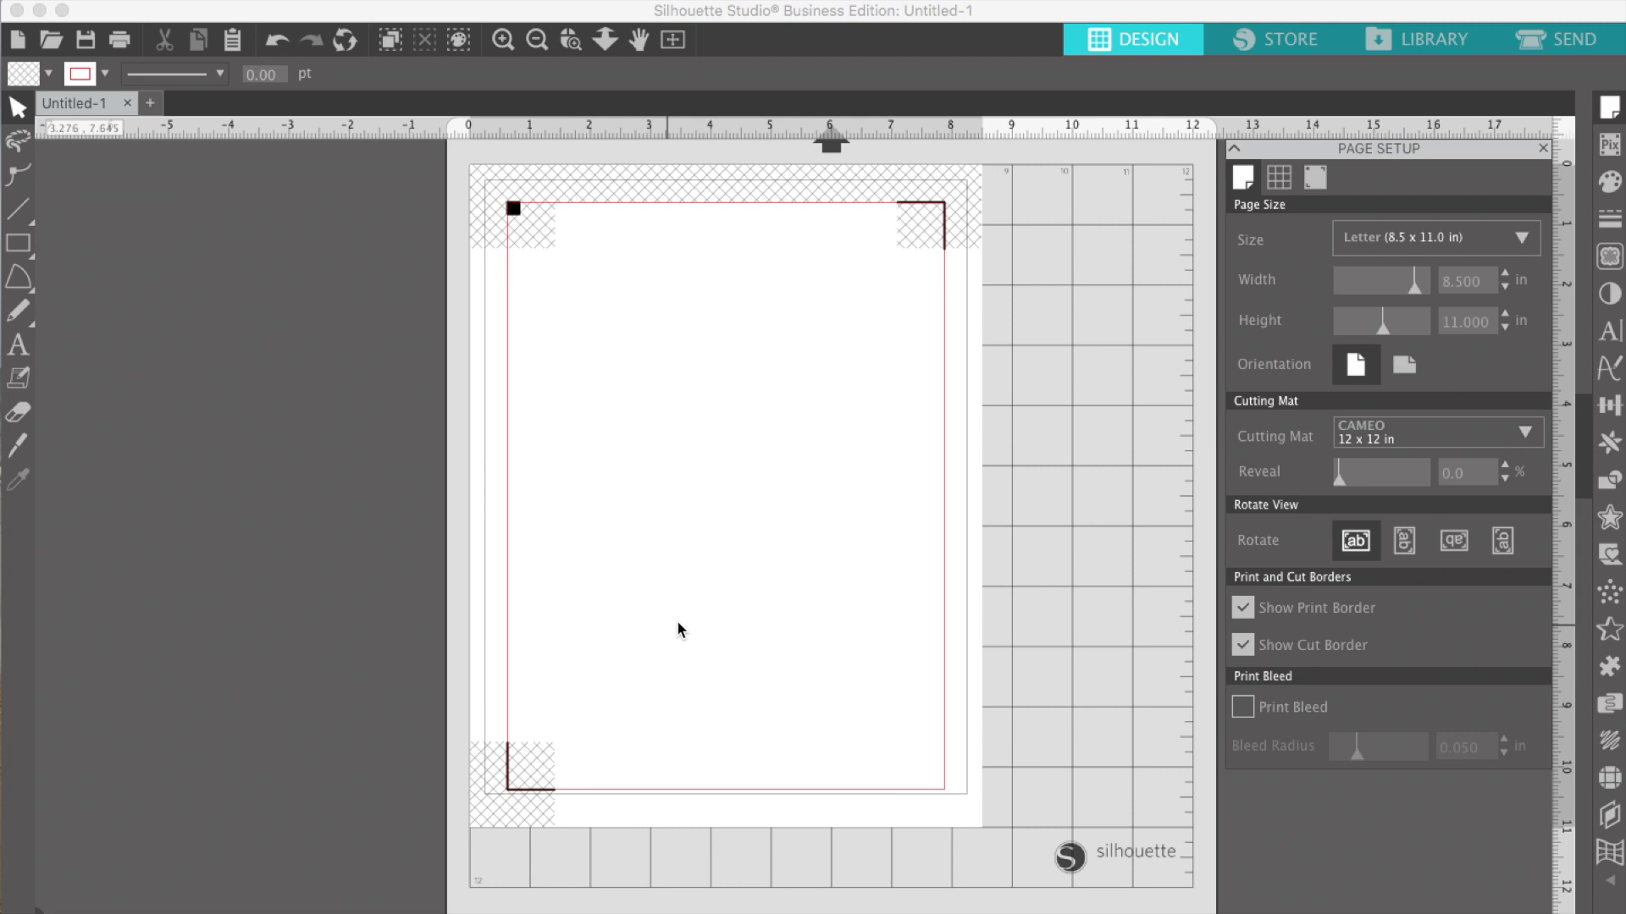
scroll(733, 606, right, 1)
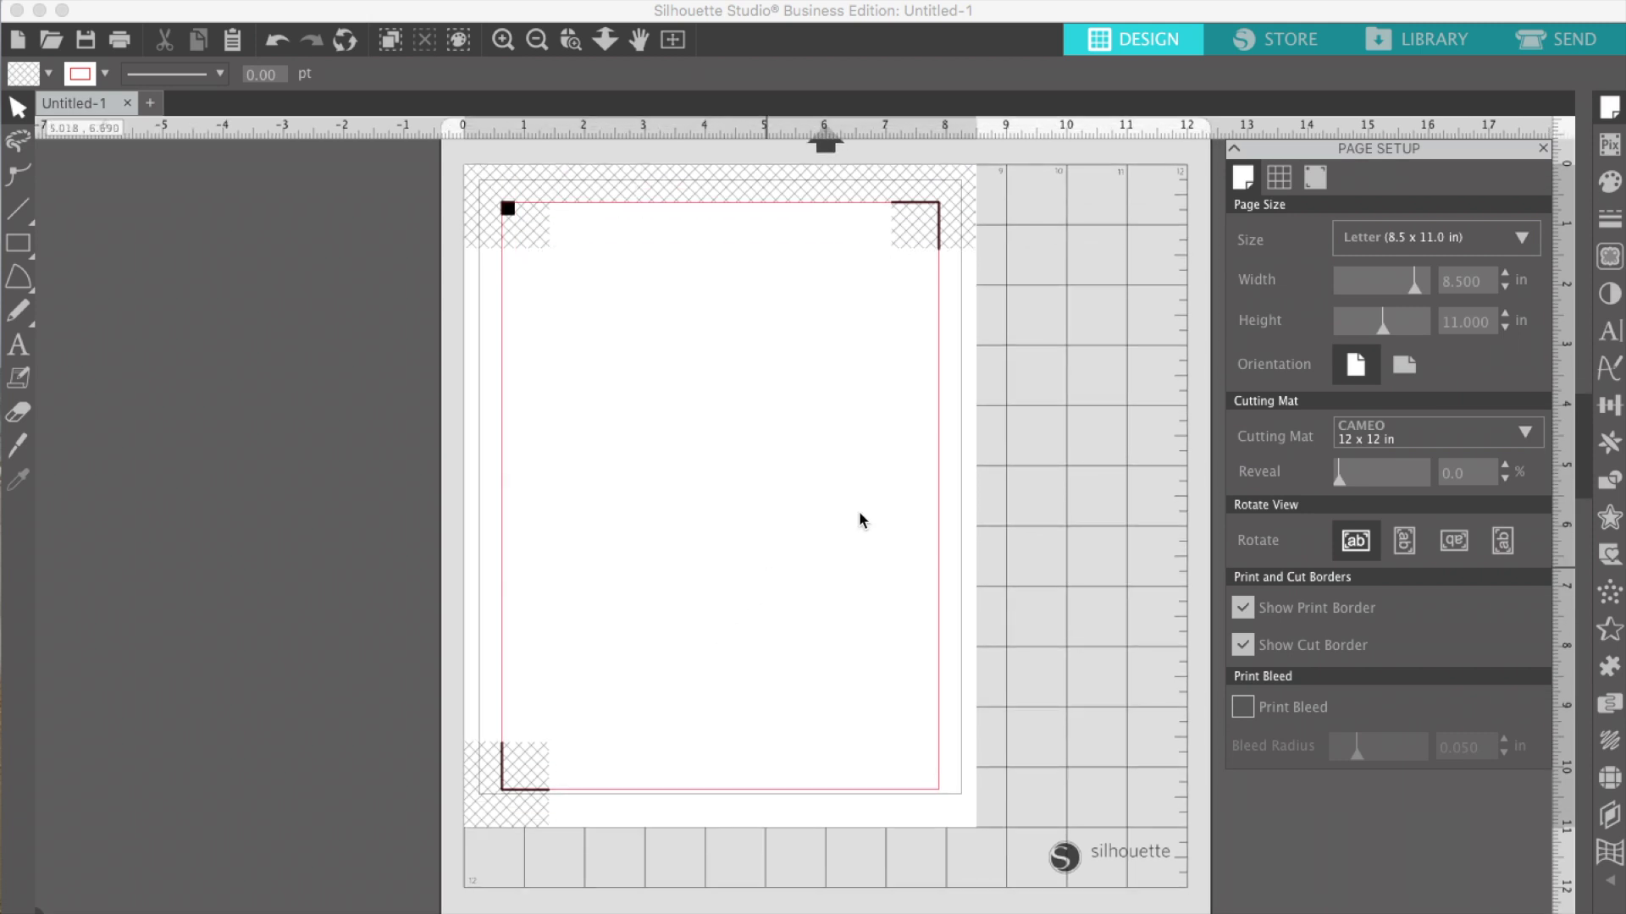
click(1318, 179)
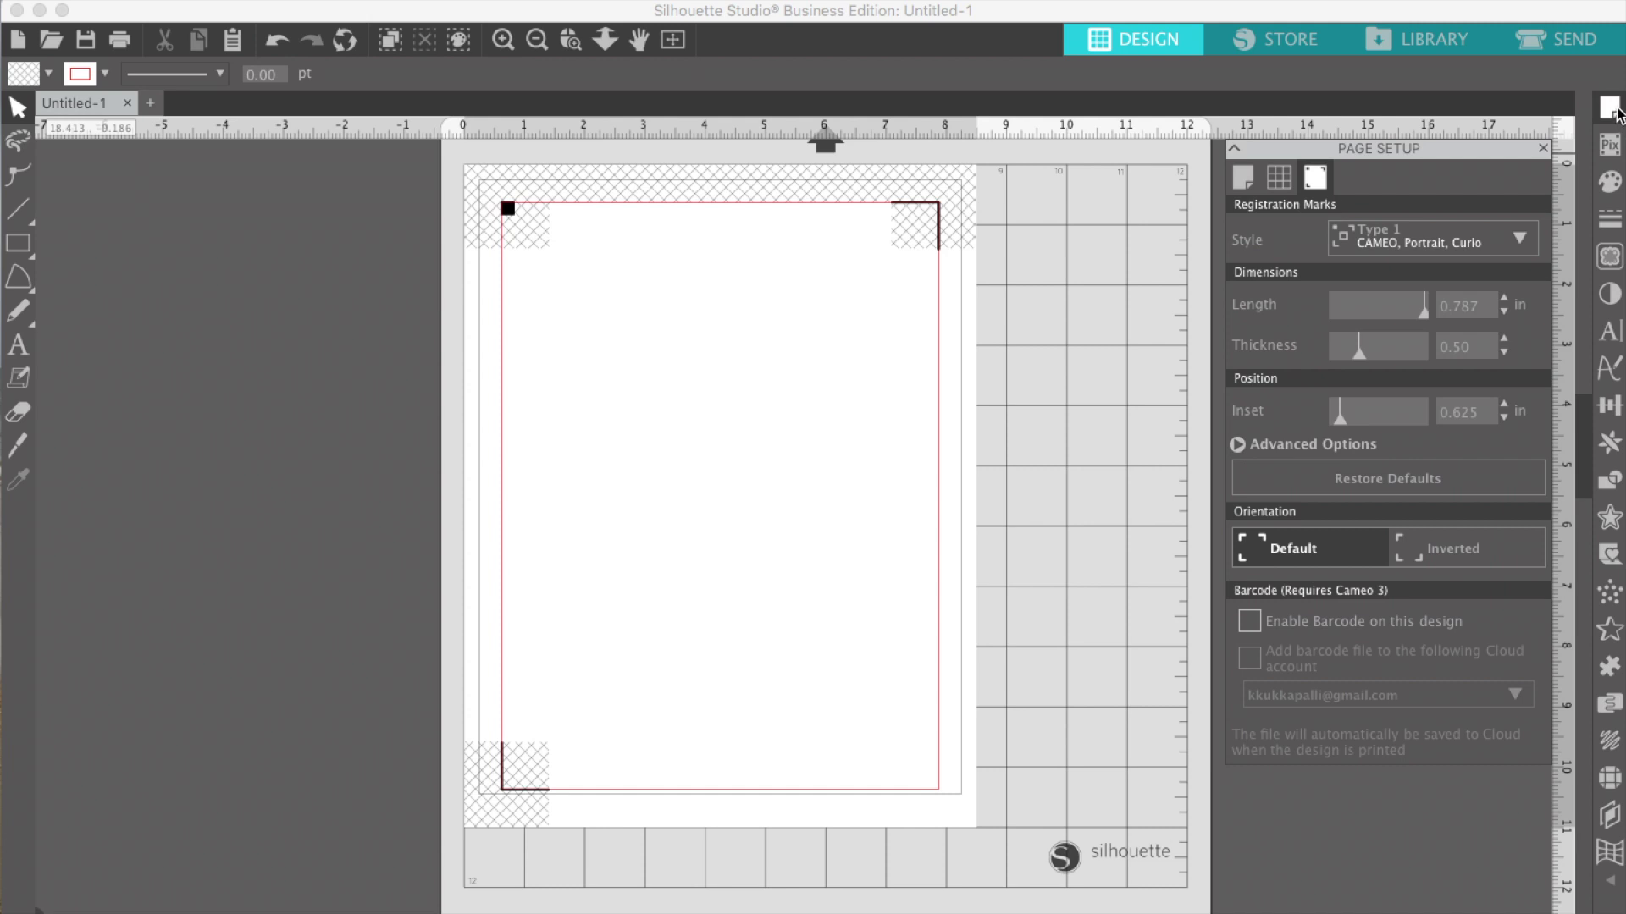
click(1612, 110)
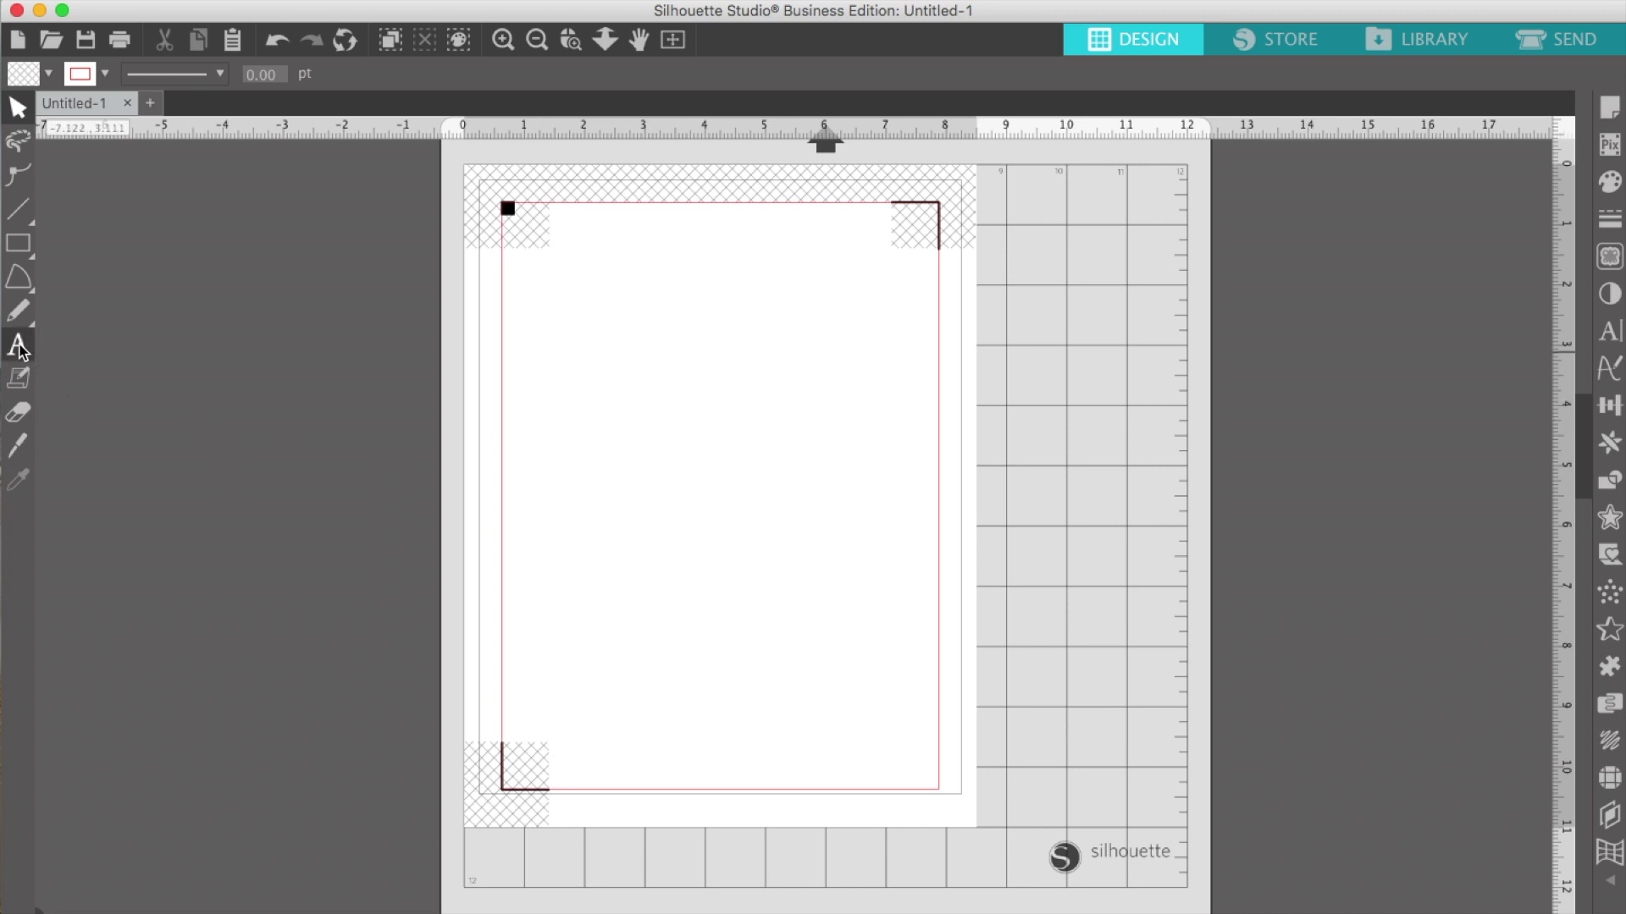
Add the text "payday" in the upper part of the page
click(19, 348)
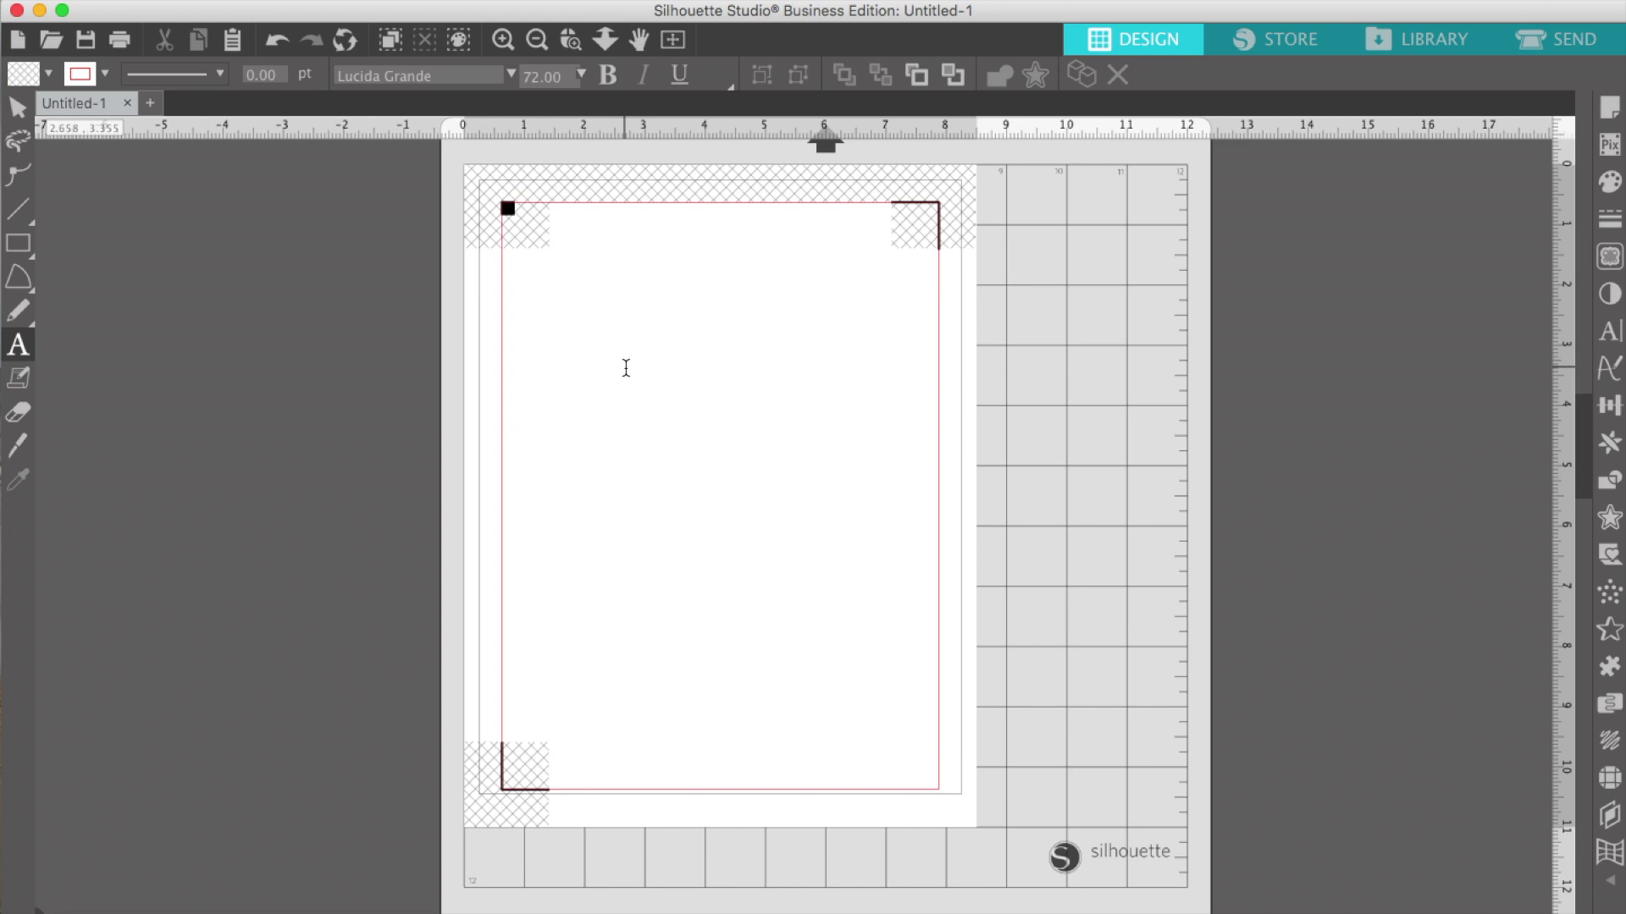
click(588, 354)
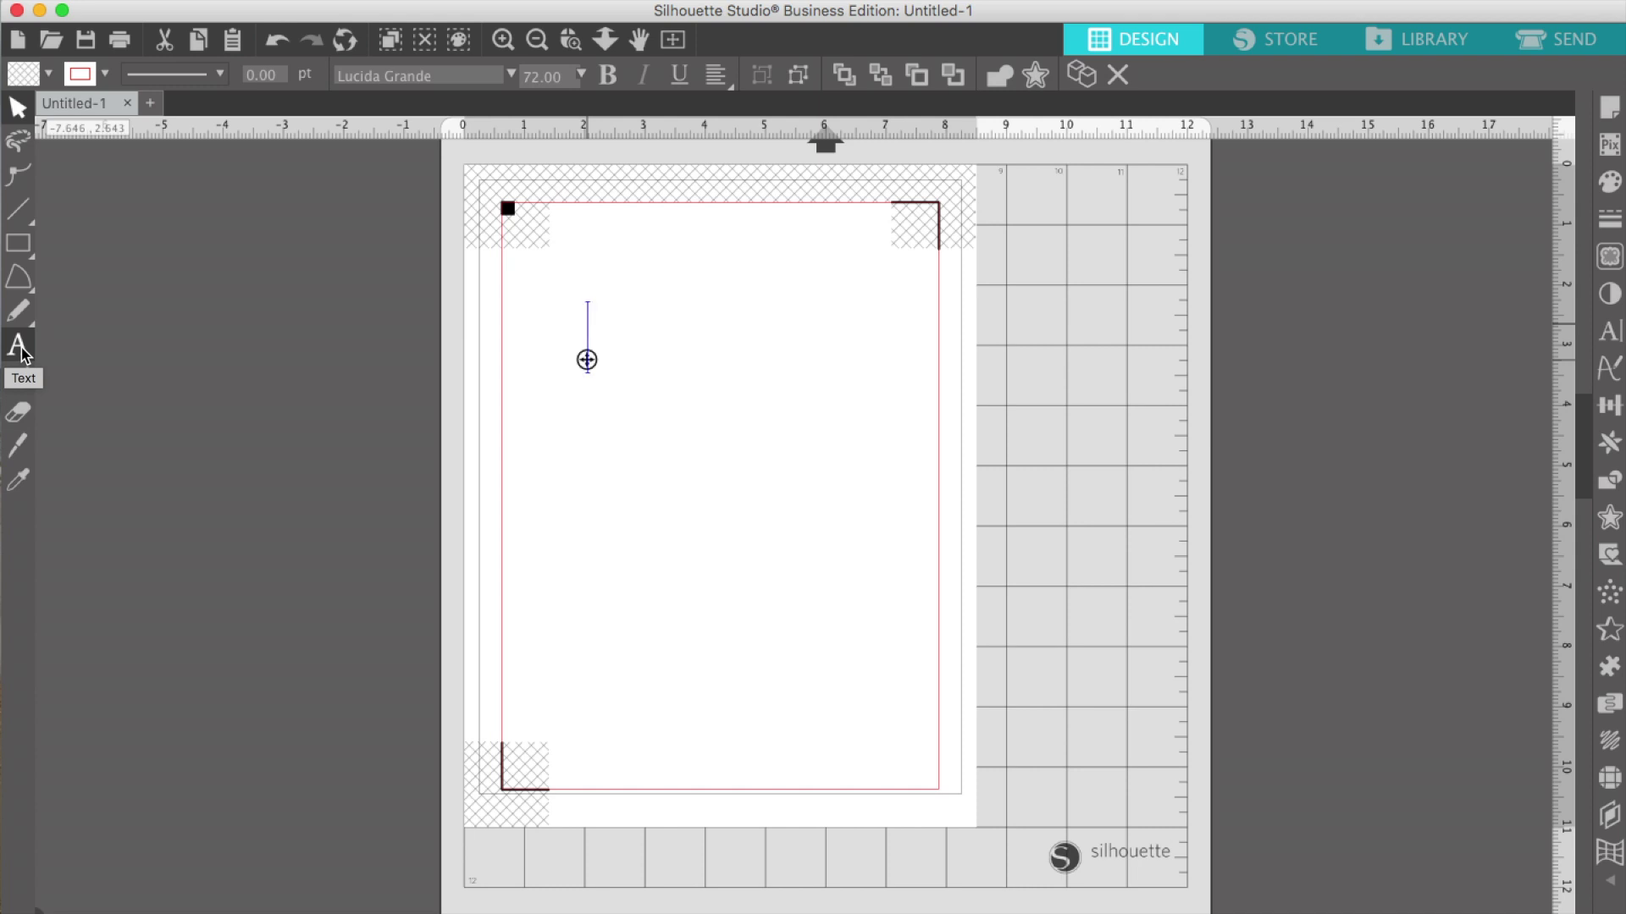
drag(590, 339, 590, 340)
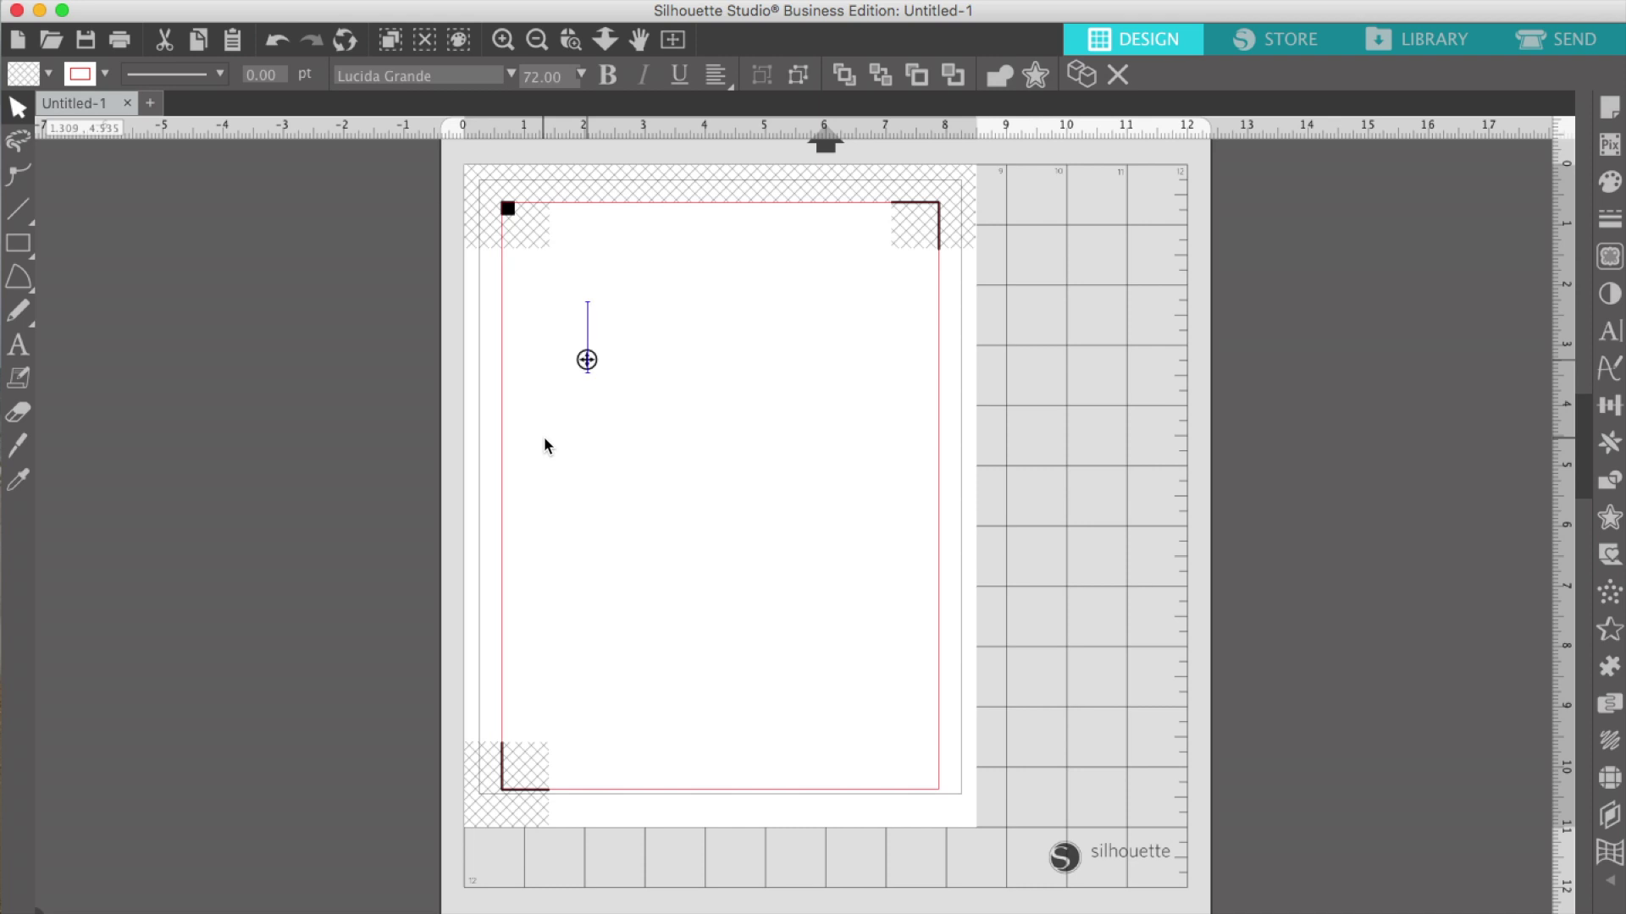
text(payday)
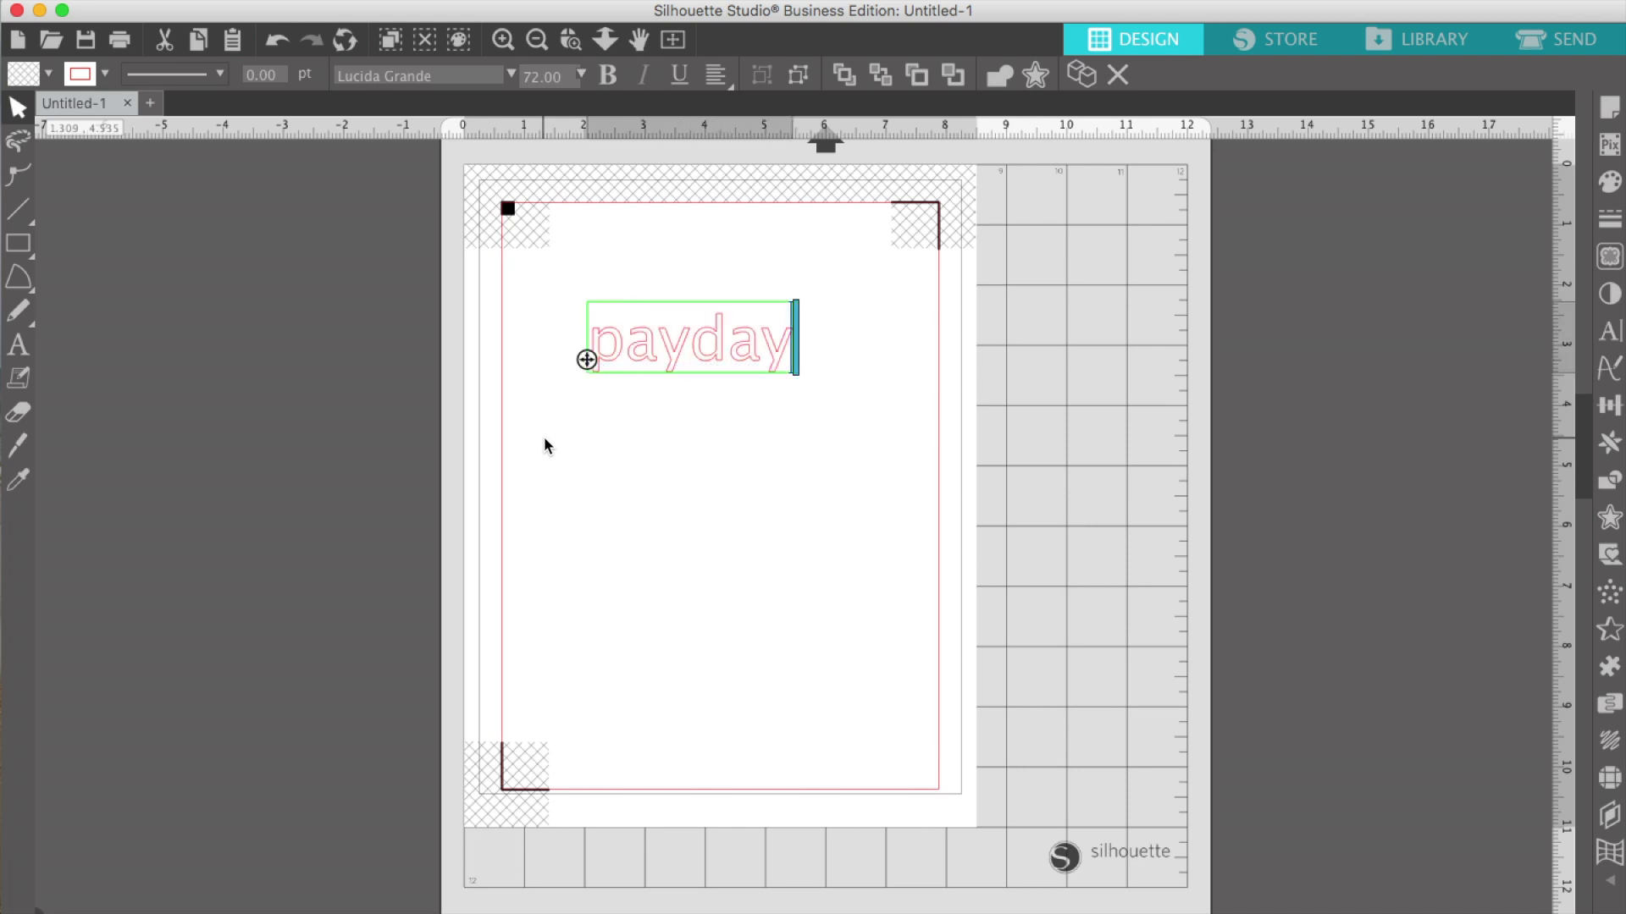
Set the font size of the whole "payday" text to 14
drag(794, 352, 572, 351)
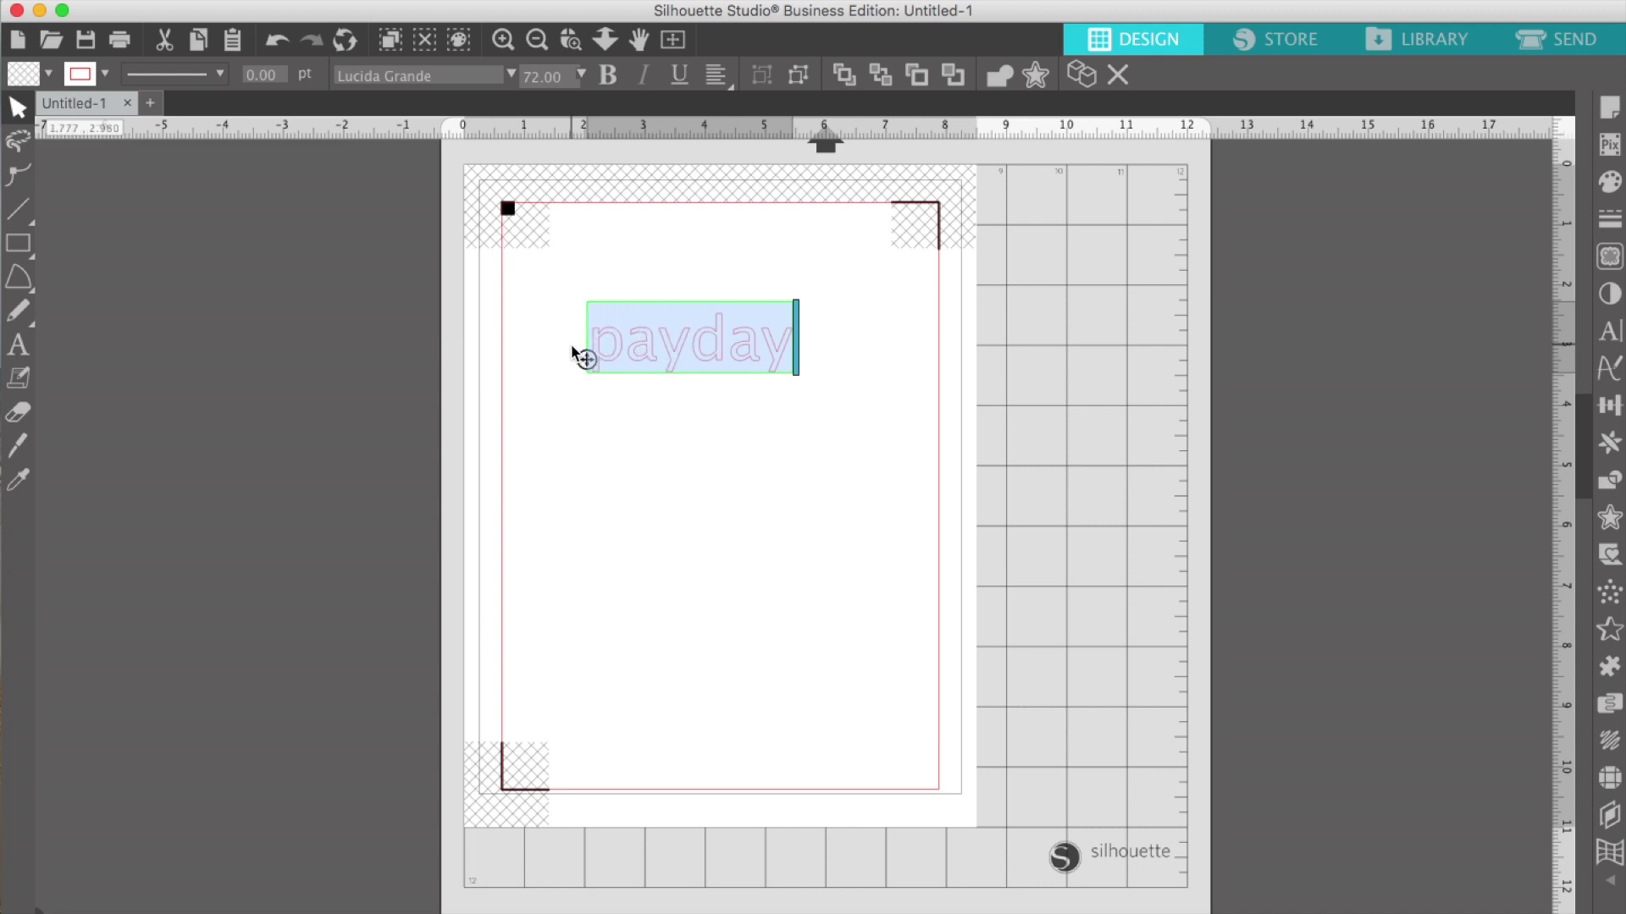
click(581, 75)
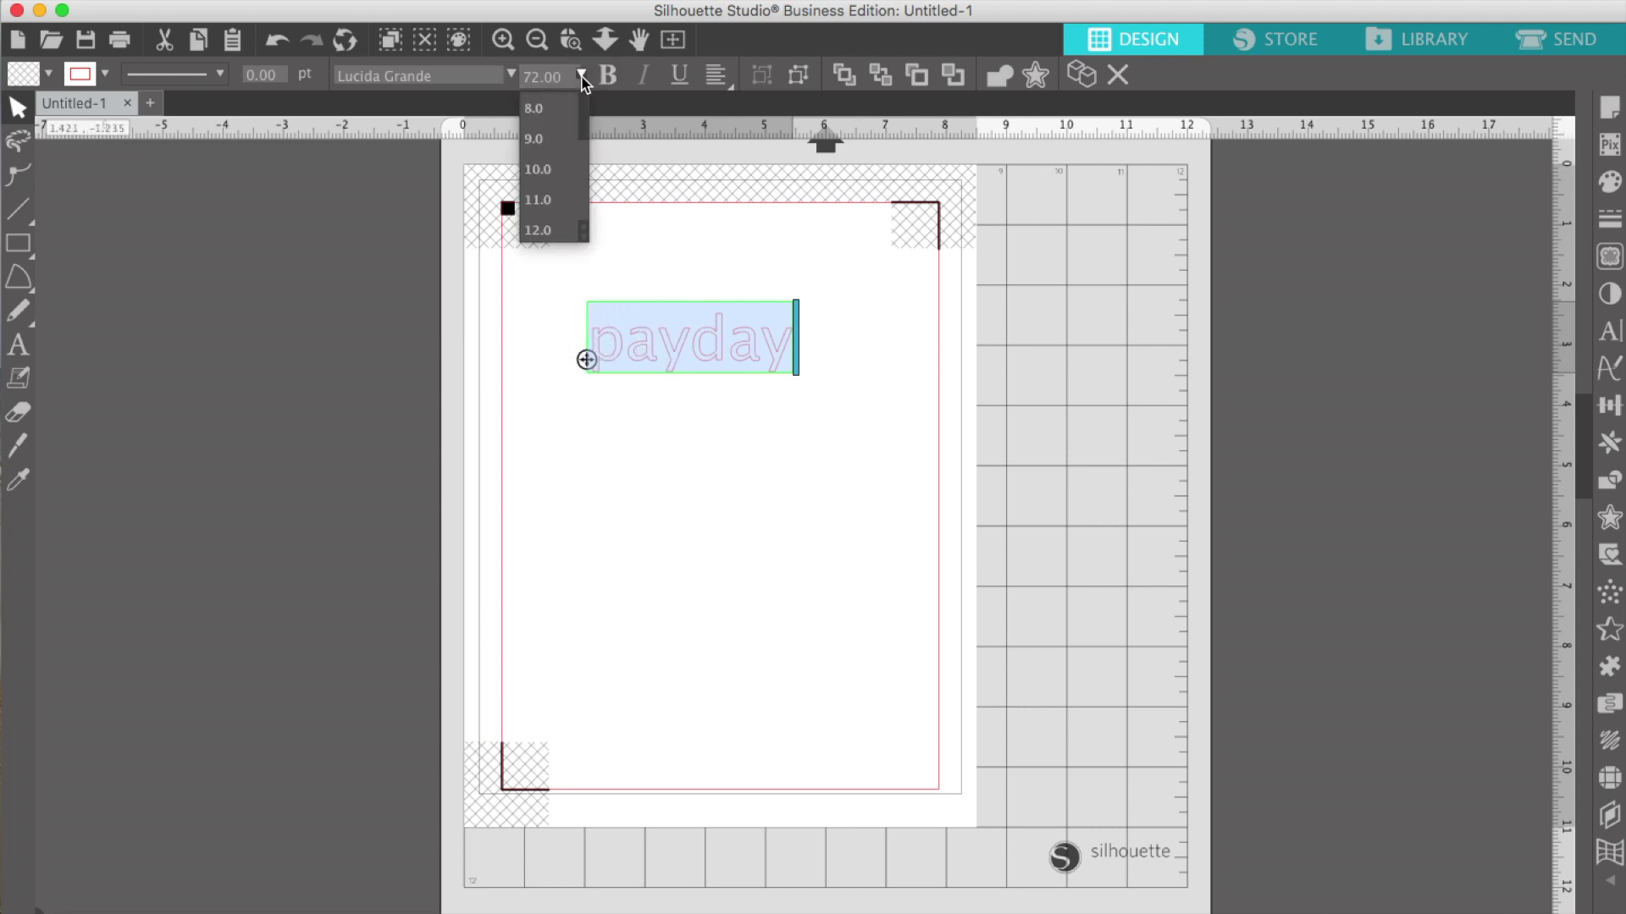
scroll(584, 237, down, 2)
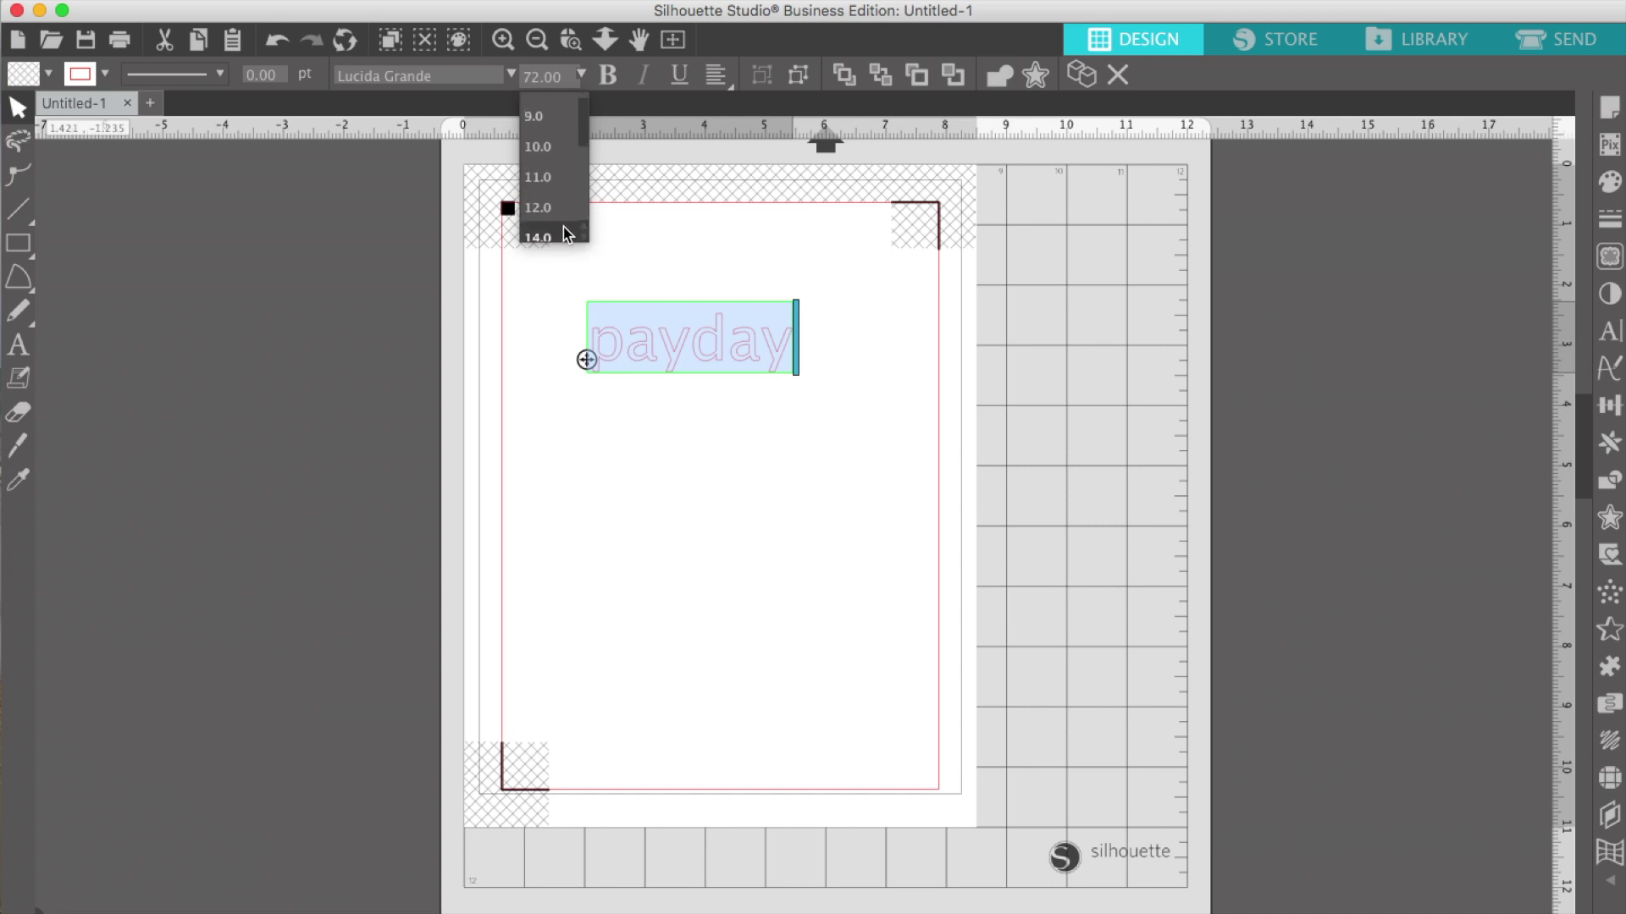
click(562, 230)
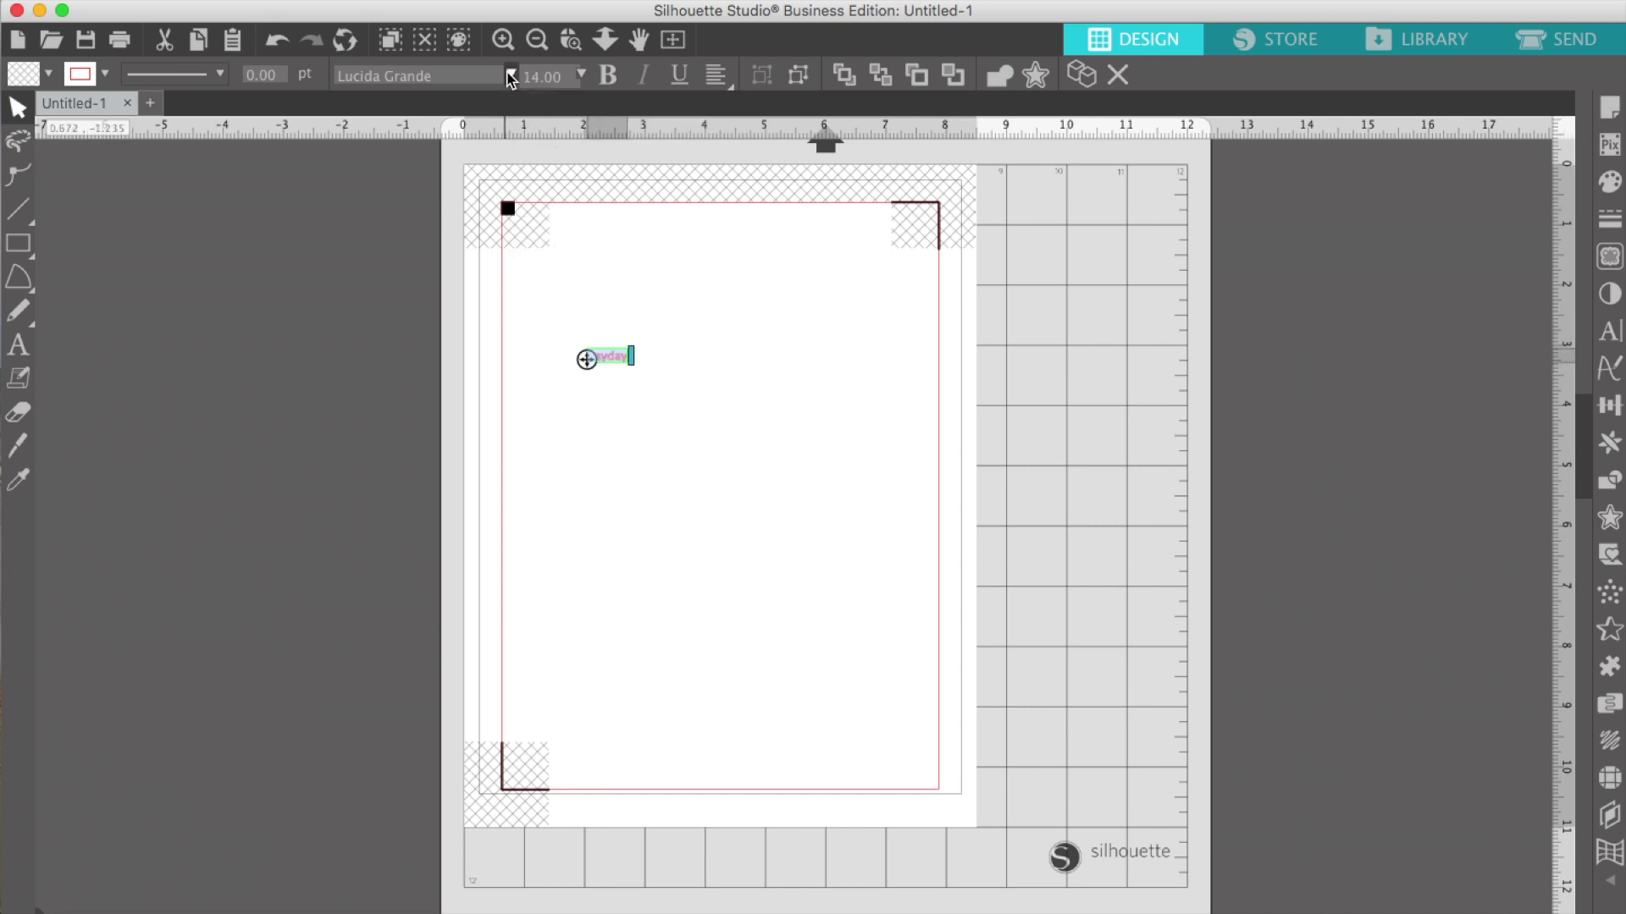
Change the font of the "payday" text to Salam
click(510, 74)
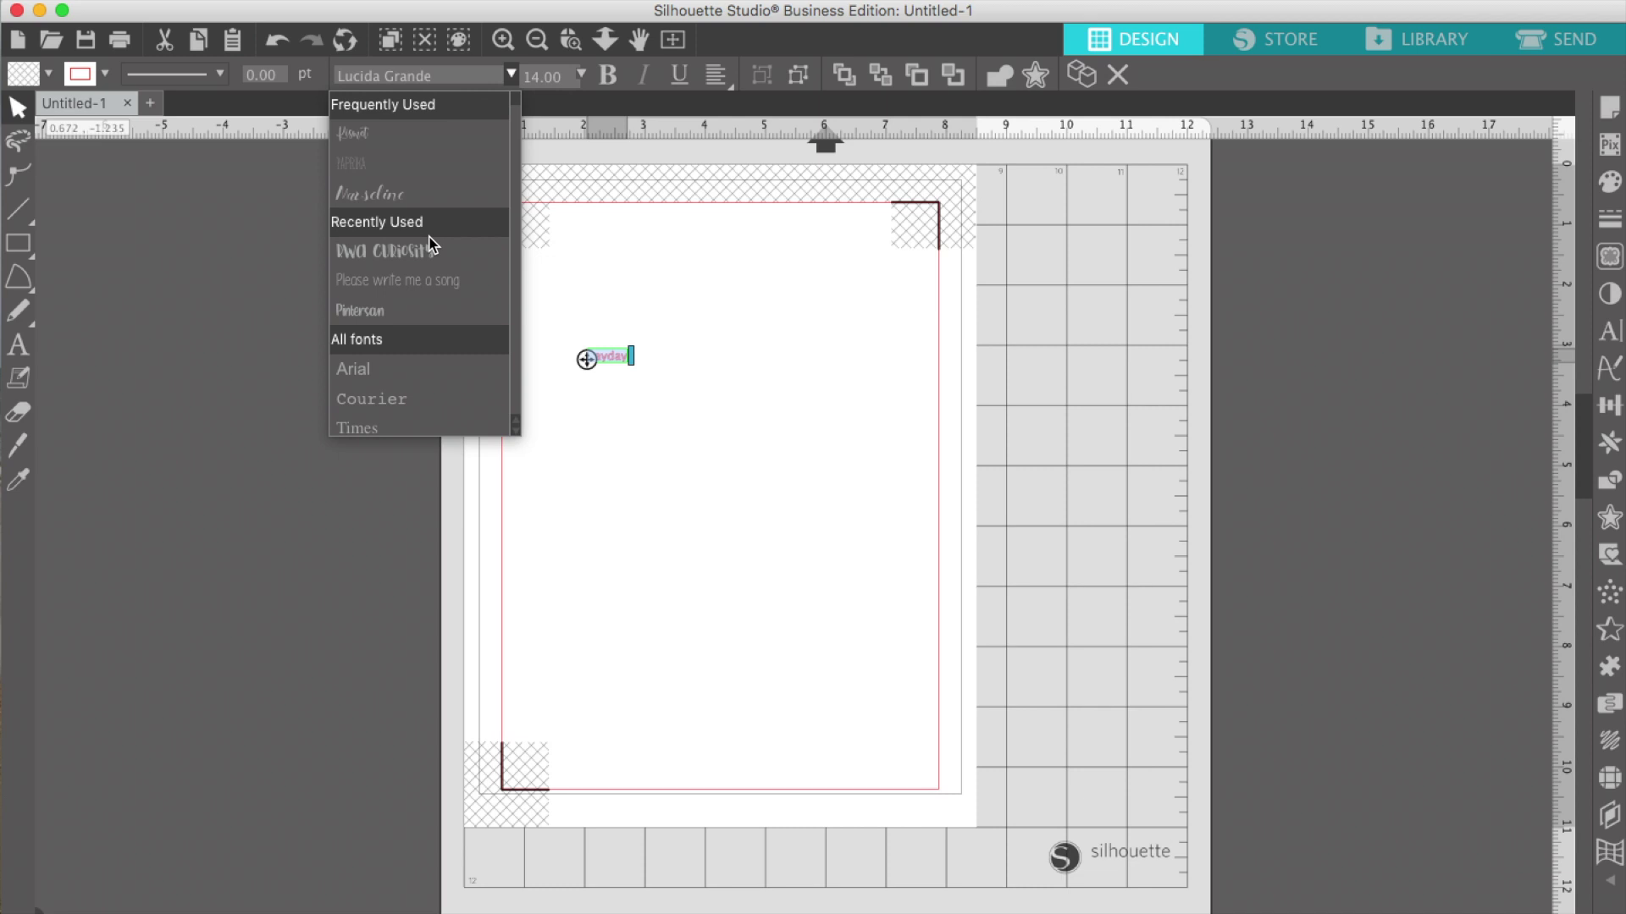
click(517, 429)
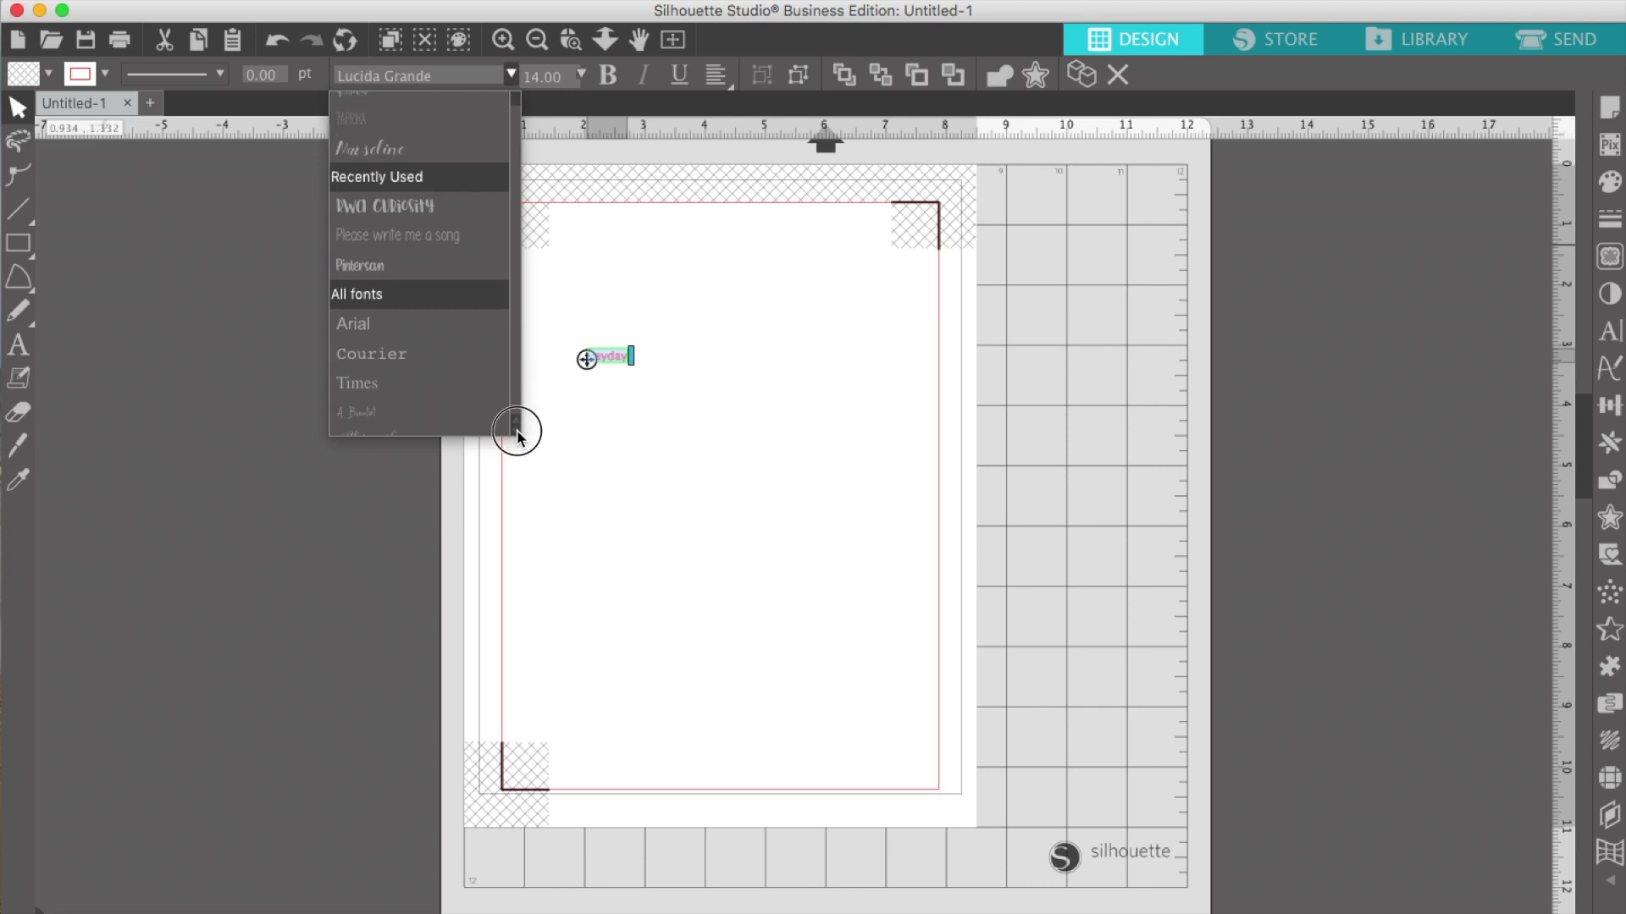
click(517, 429)
click(517, 429)
scroll(353, 267, down, 15)
click(353, 267)
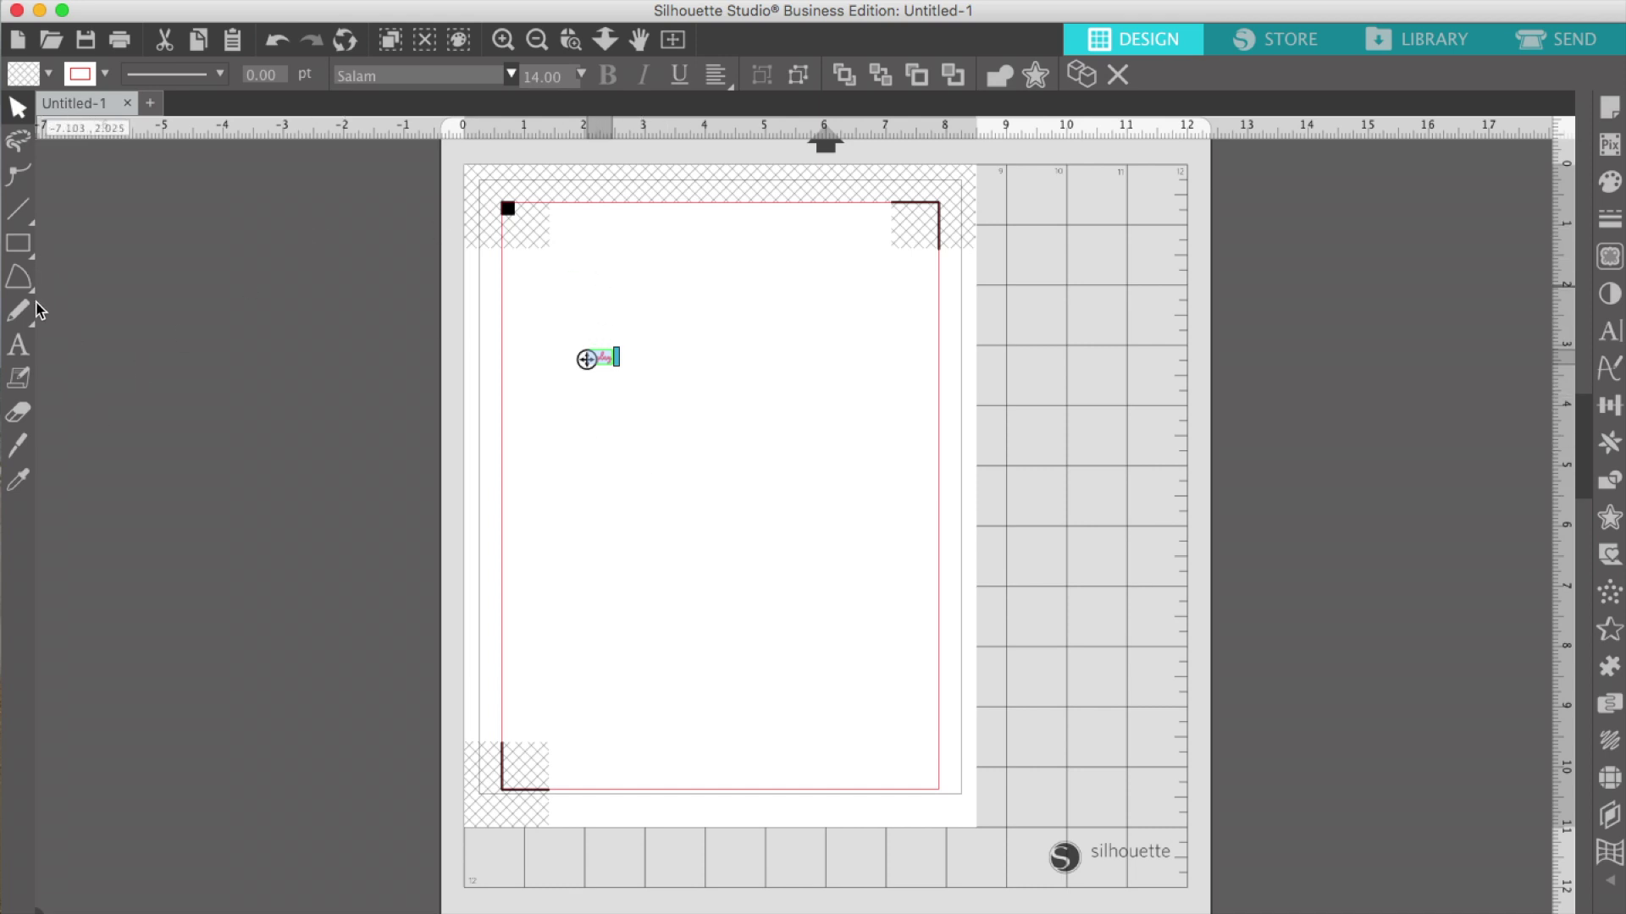
Finish editing the "payday" text and move it slightly up and to the left on the page
click(503, 40)
click(502, 40)
scroll(419, 262, left, 2)
scroll(420, 263, up, 1)
scroll(408, 314, up, 5)
scroll(408, 313, left, 5)
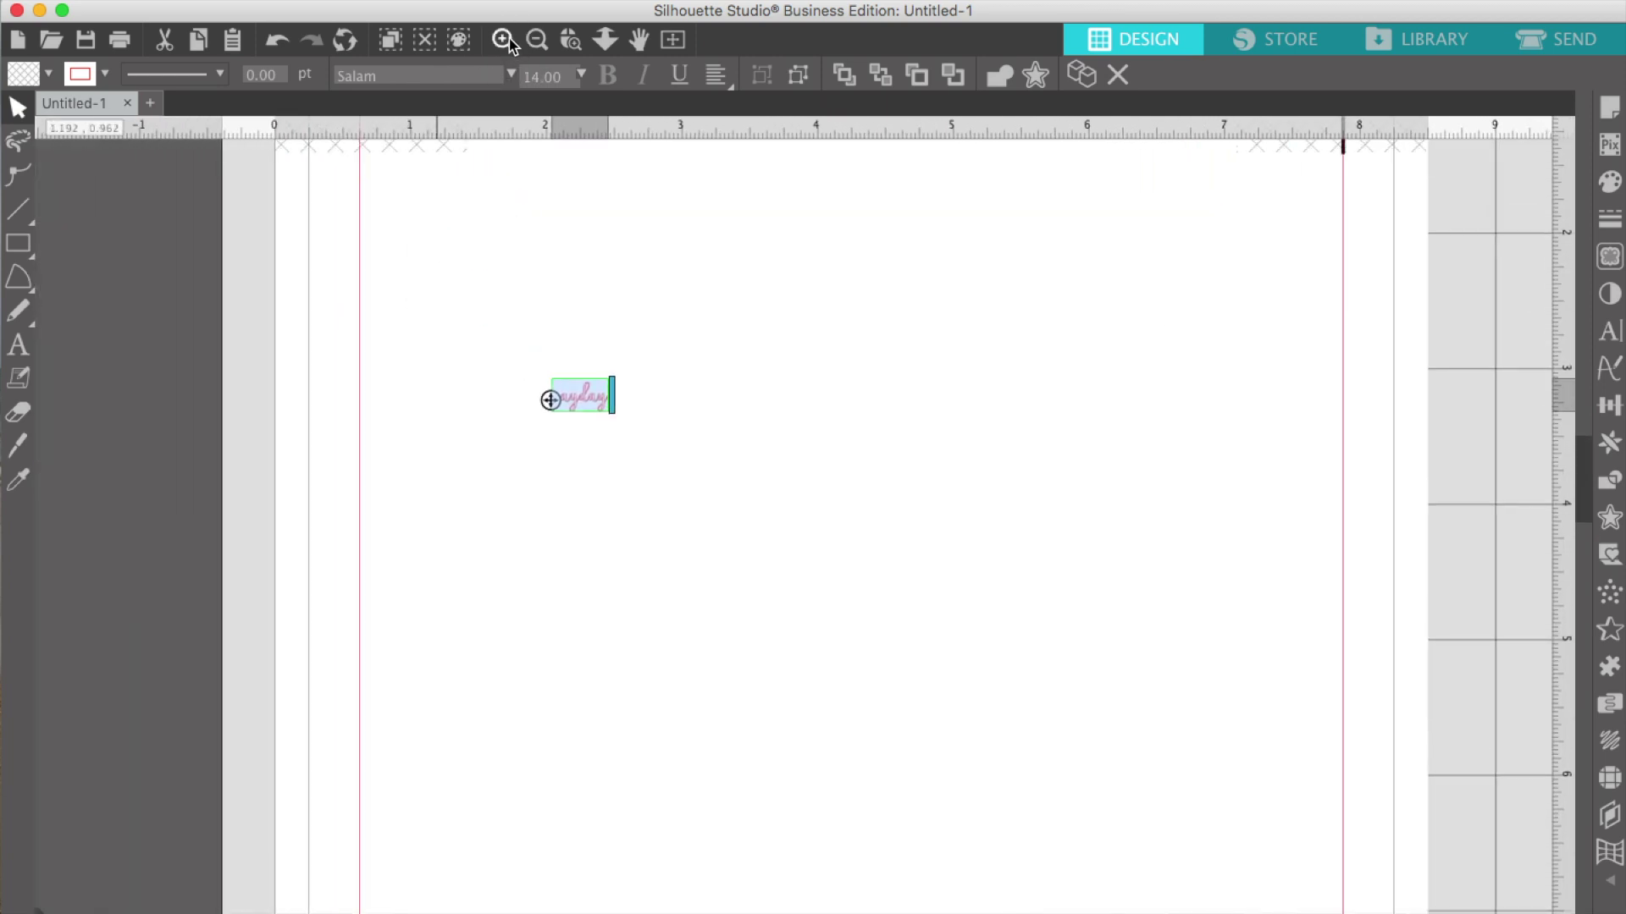
click(503, 40)
click(503, 40)
scroll(454, 301, left, 8)
scroll(455, 301, up, 5)
scroll(456, 303, up, 1)
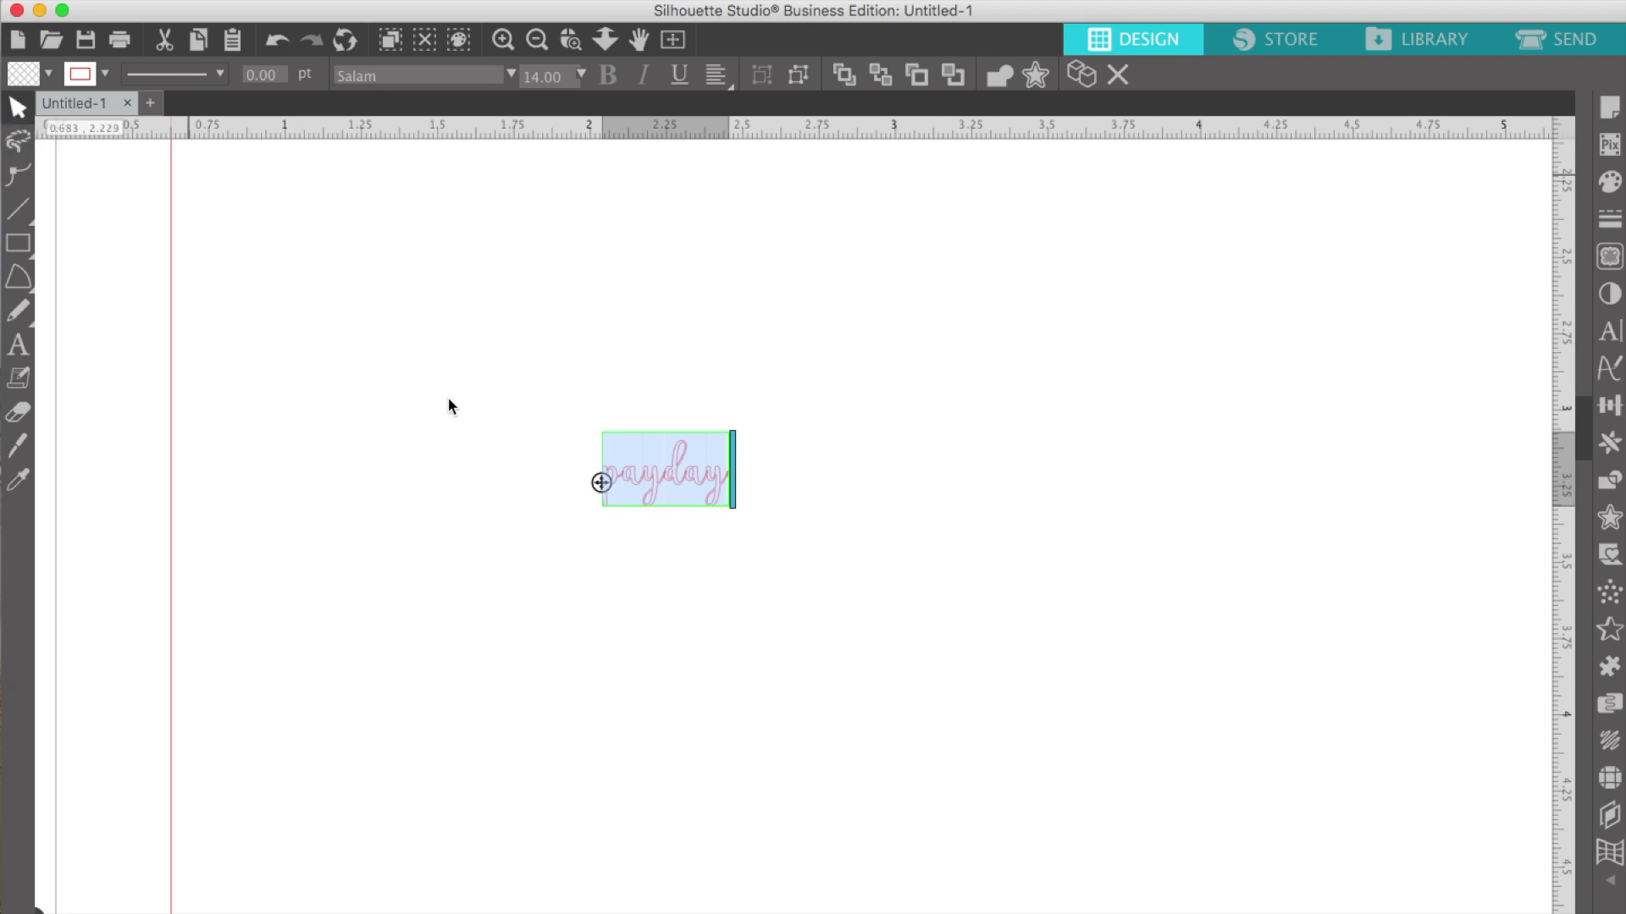
click(483, 466)
click(684, 490)
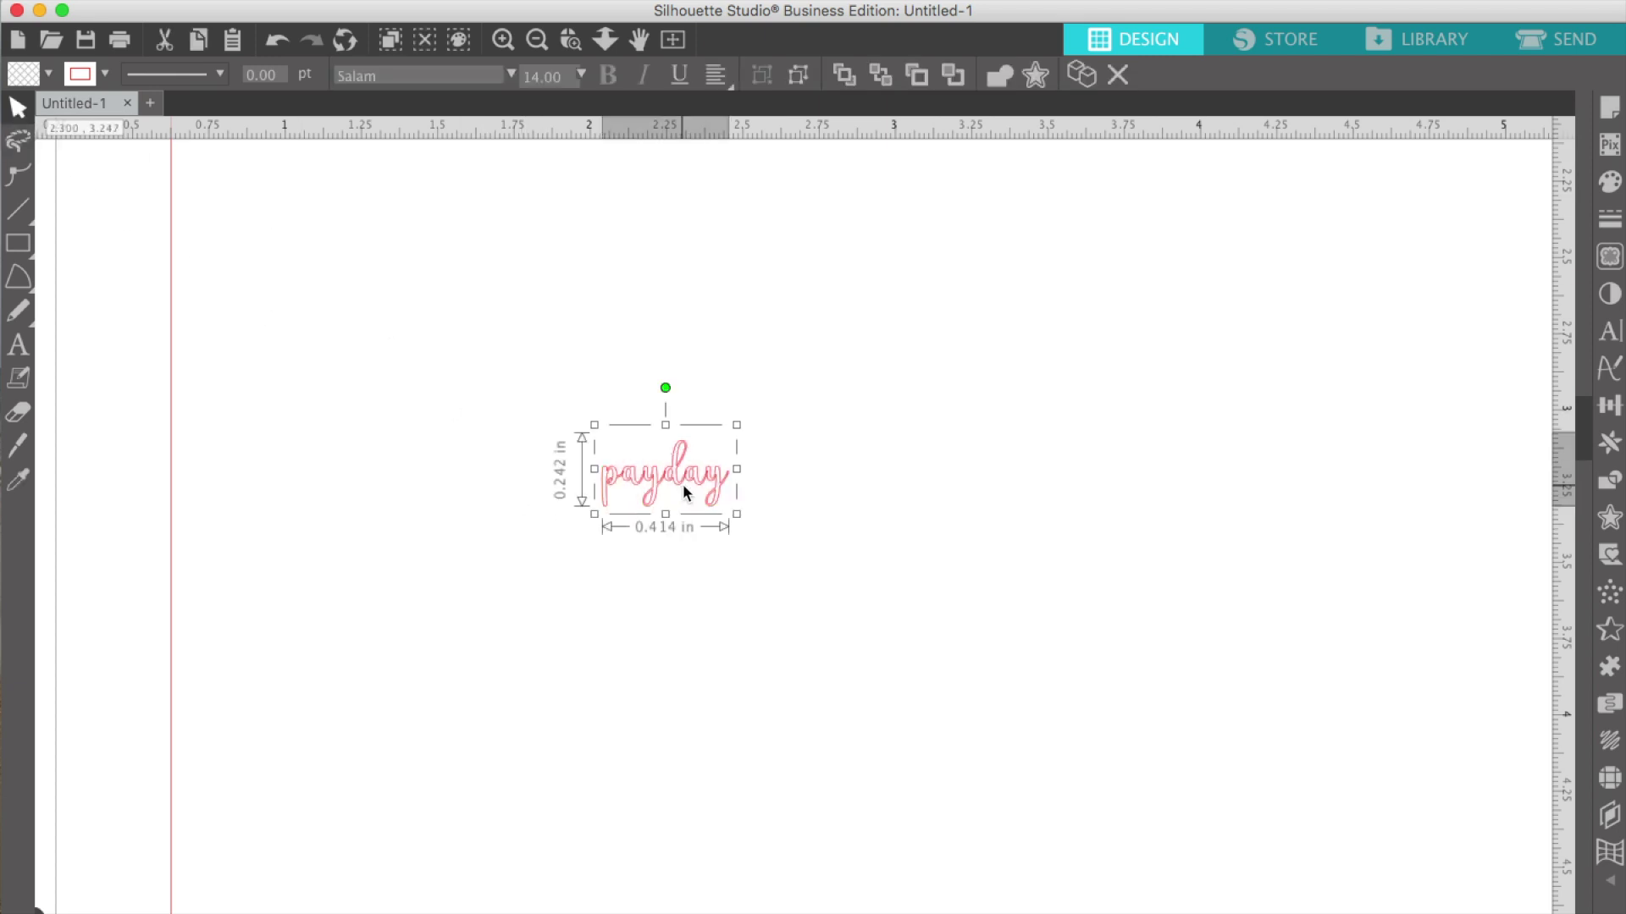
drag(679, 480, 621, 447)
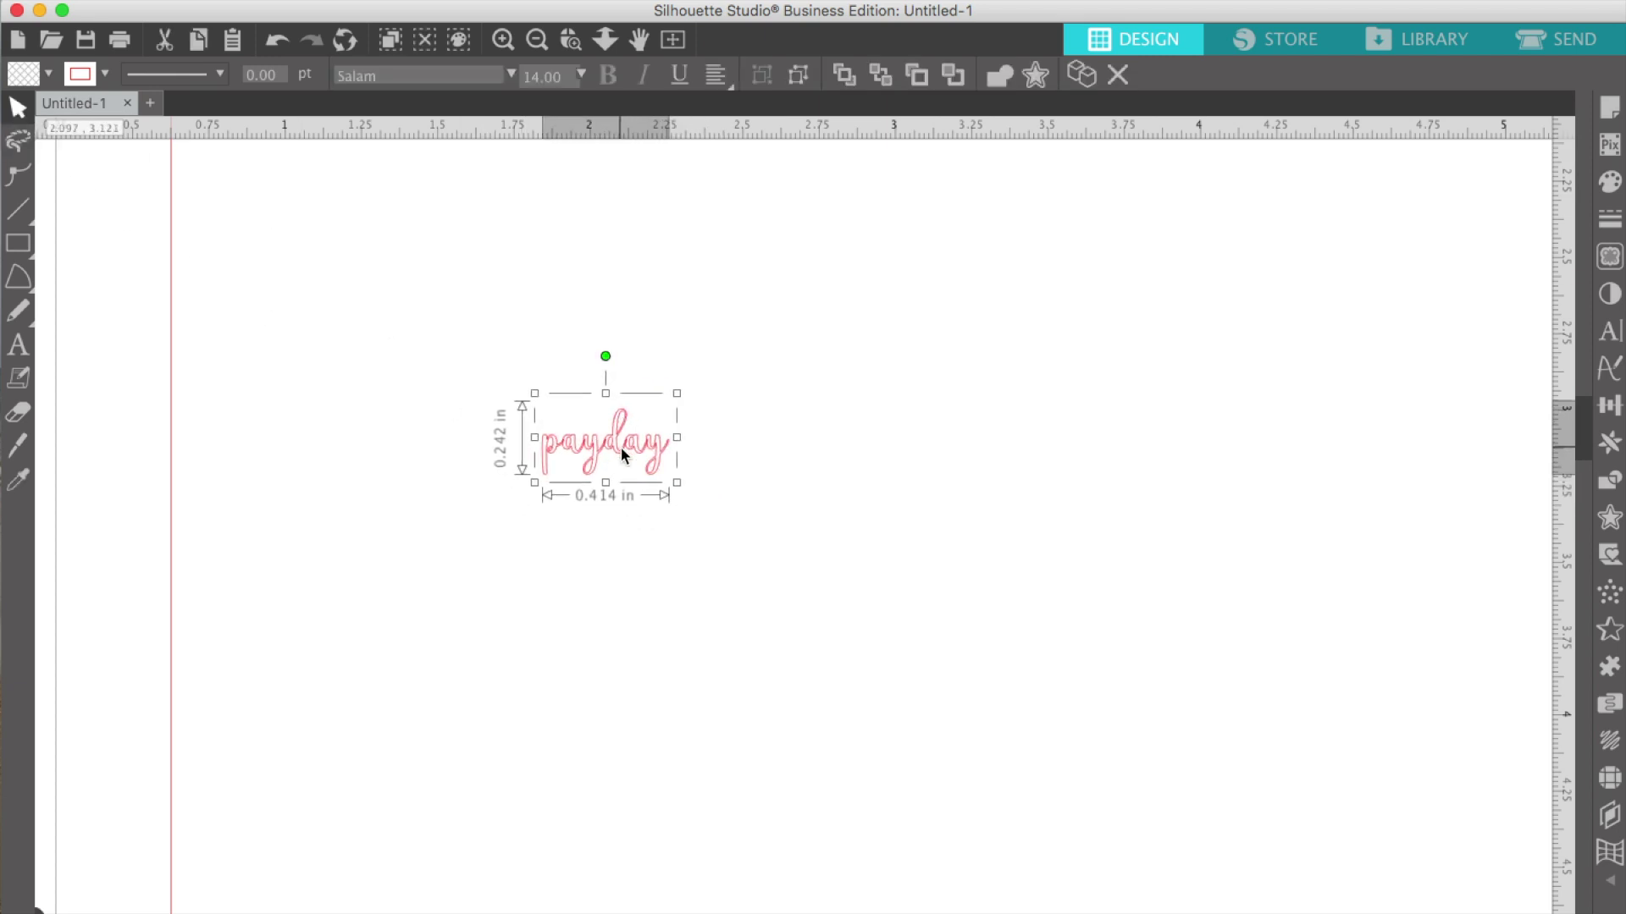
click(767, 552)
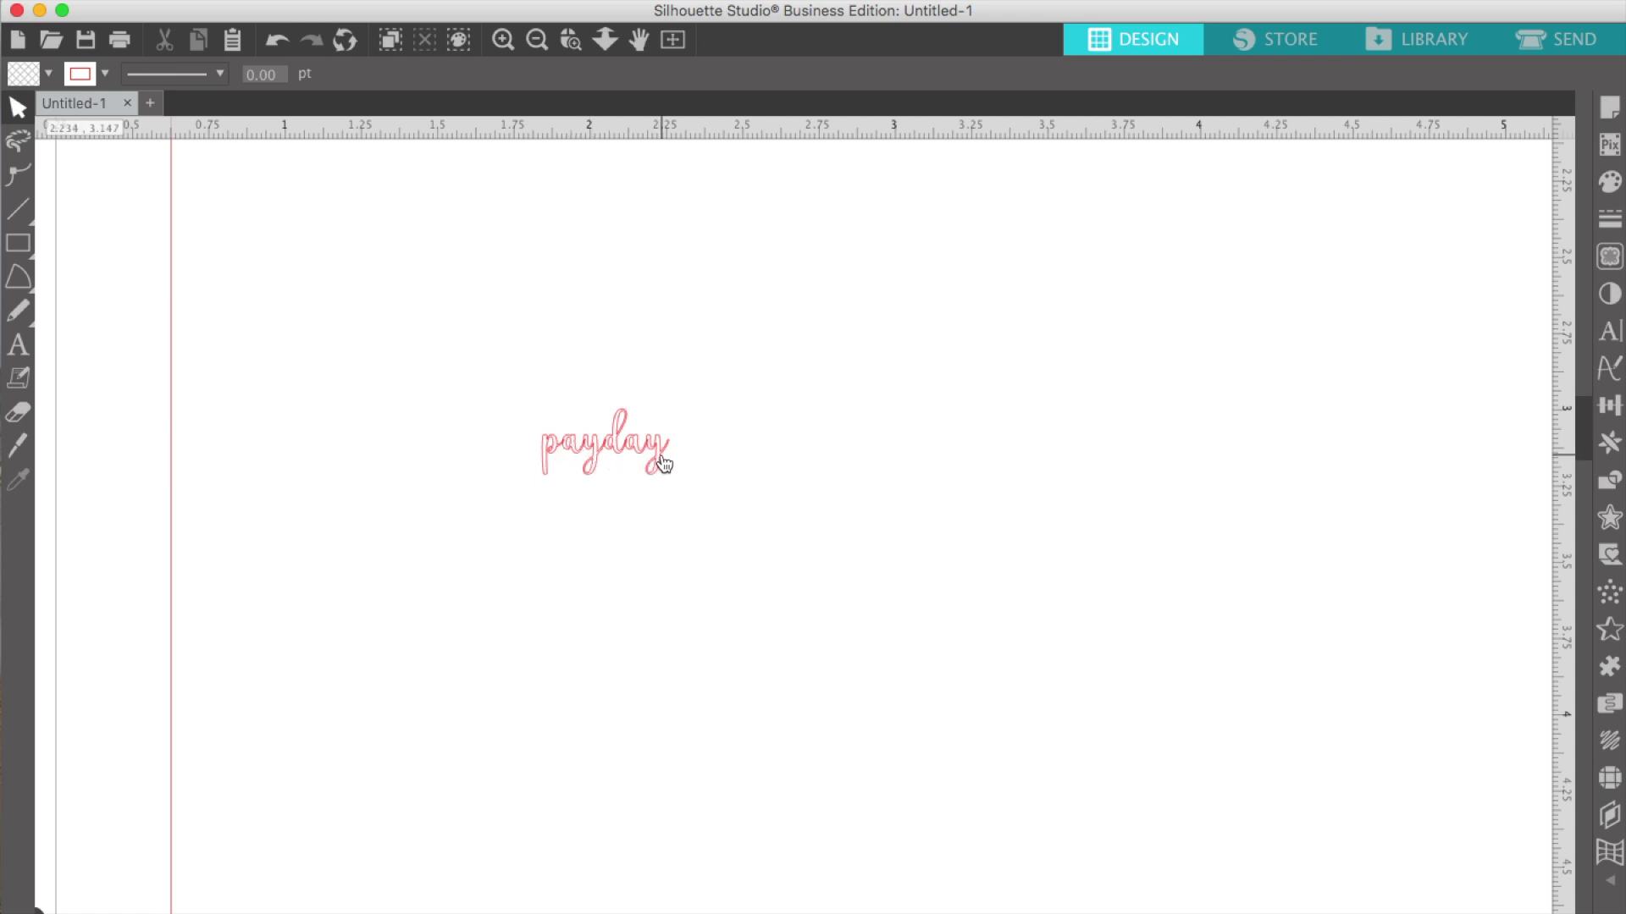
Set the line color of the "payday" text to transparent
click(603, 454)
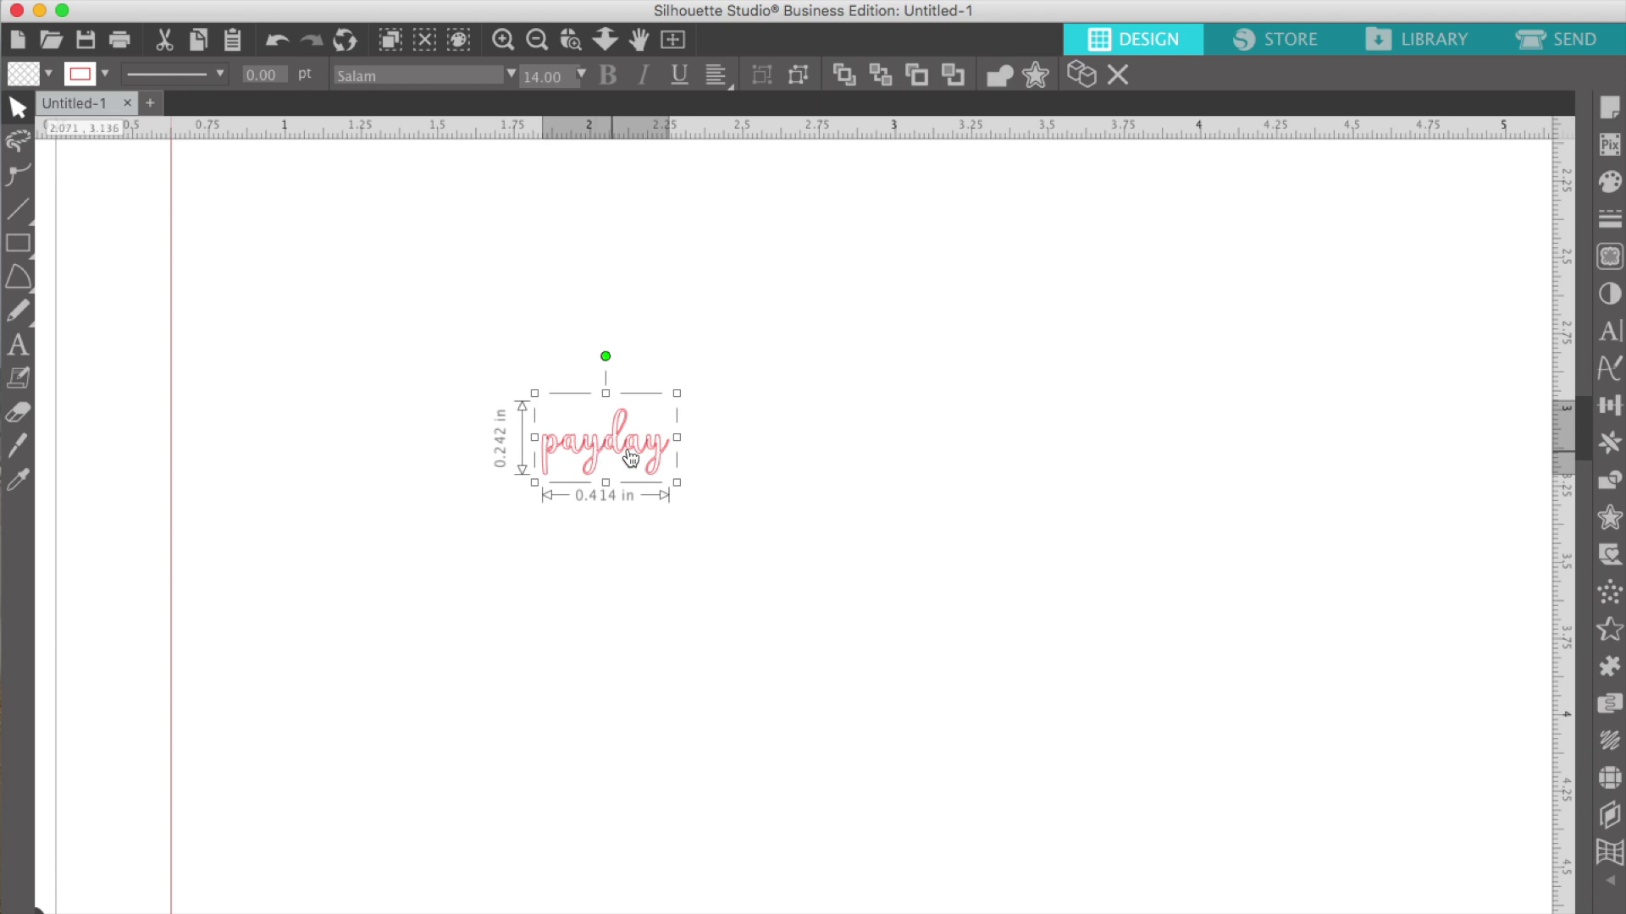
click(106, 74)
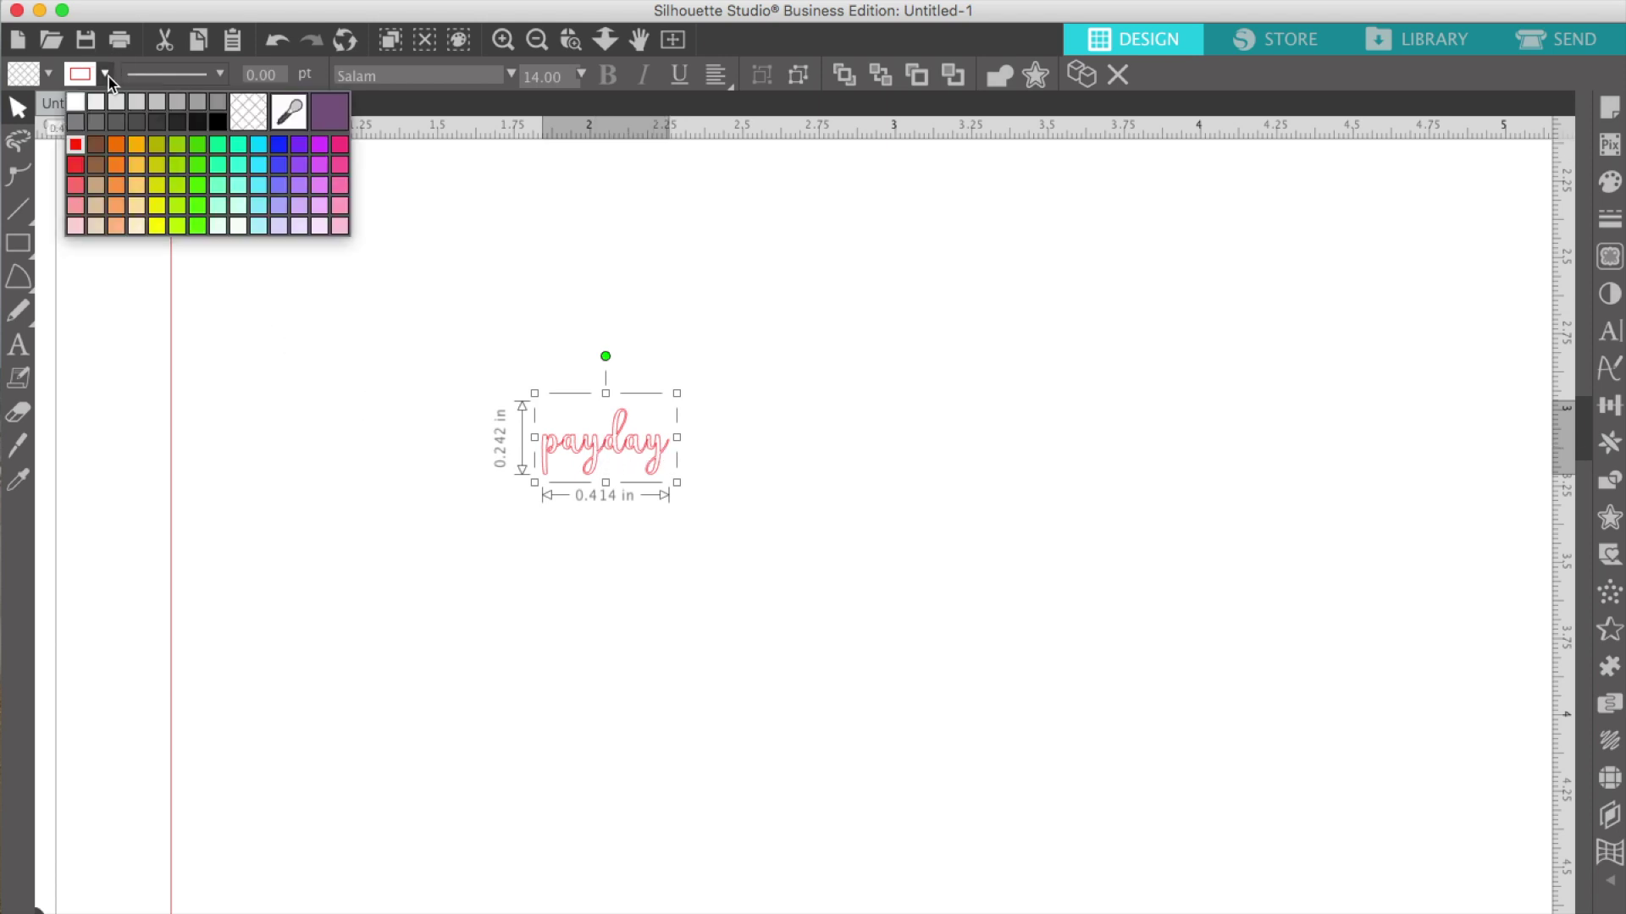
click(249, 111)
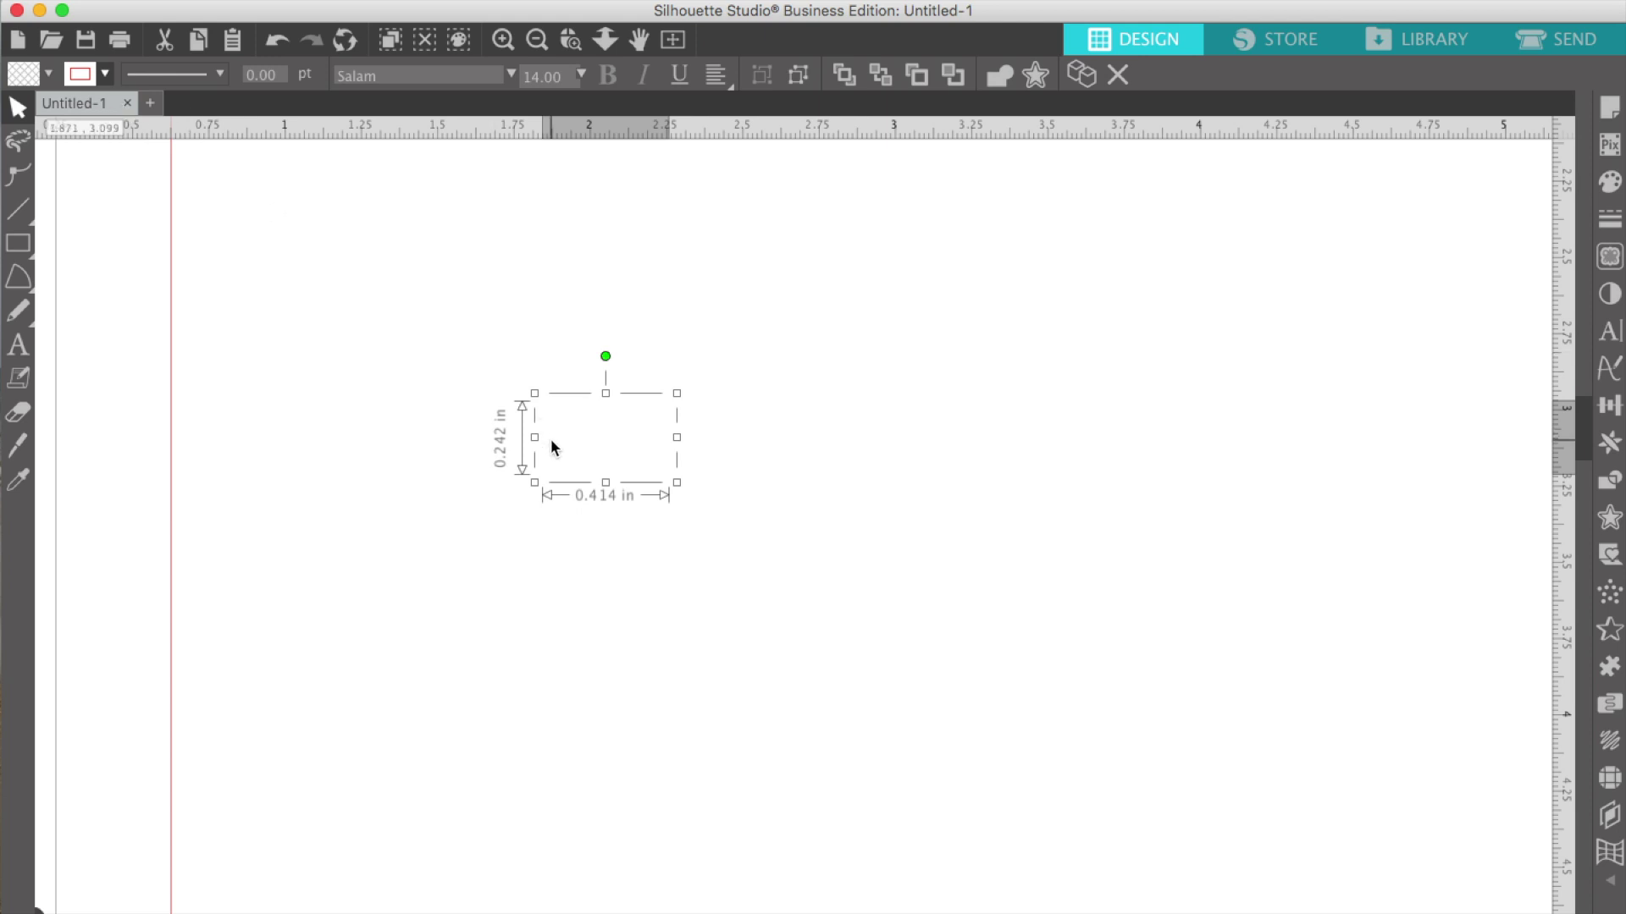
Fill the "payday" text with black
click(48, 74)
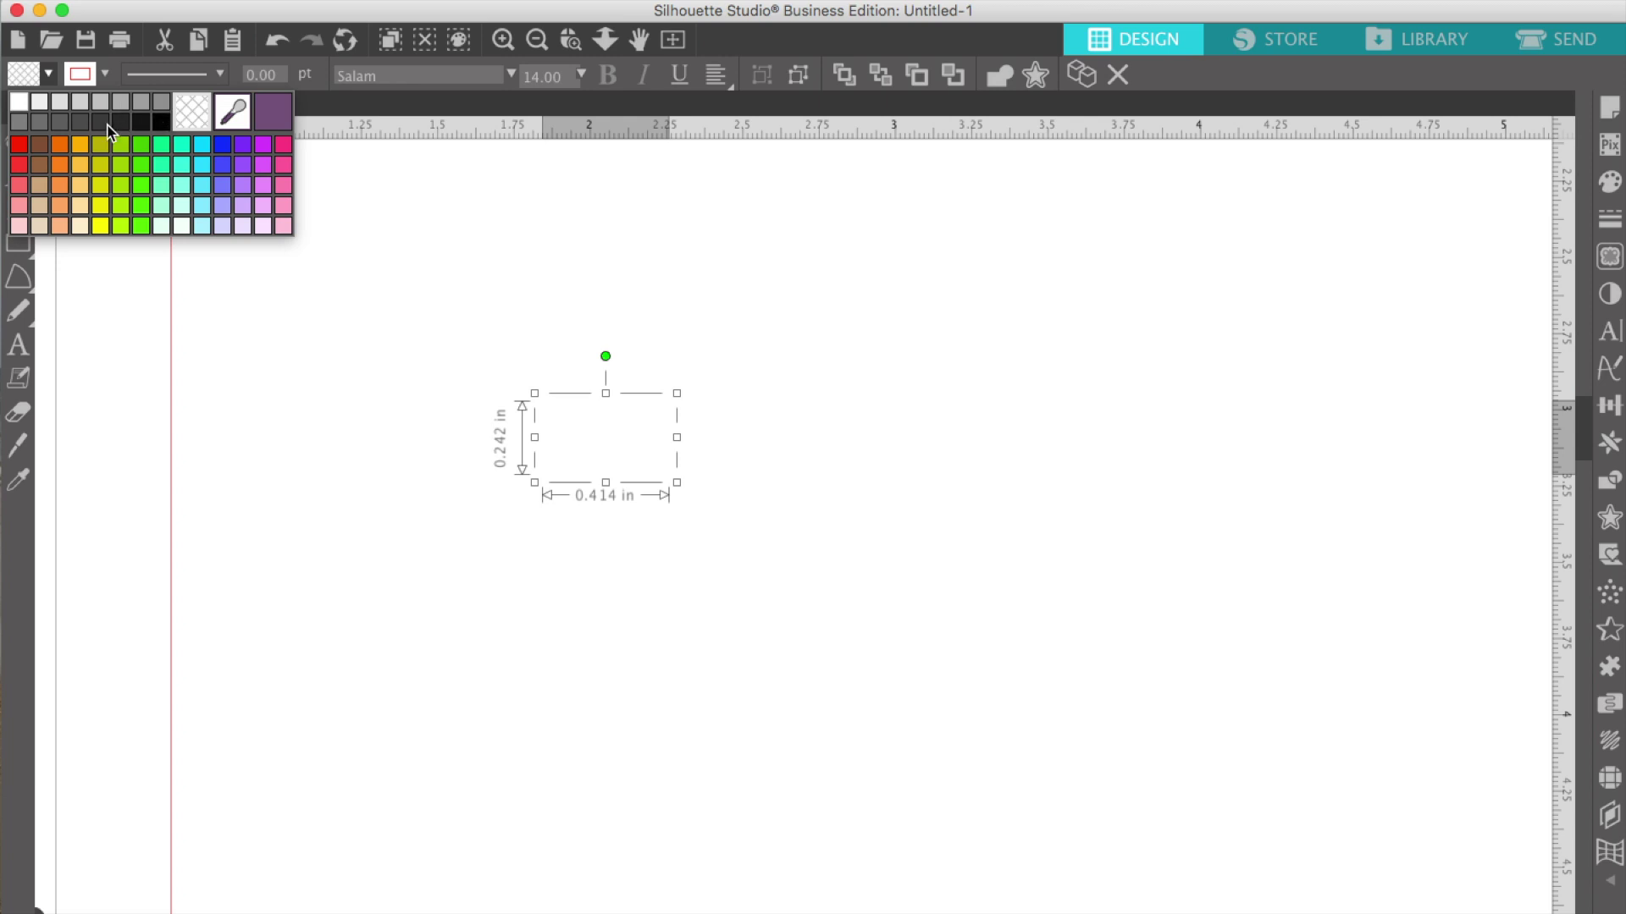
click(164, 121)
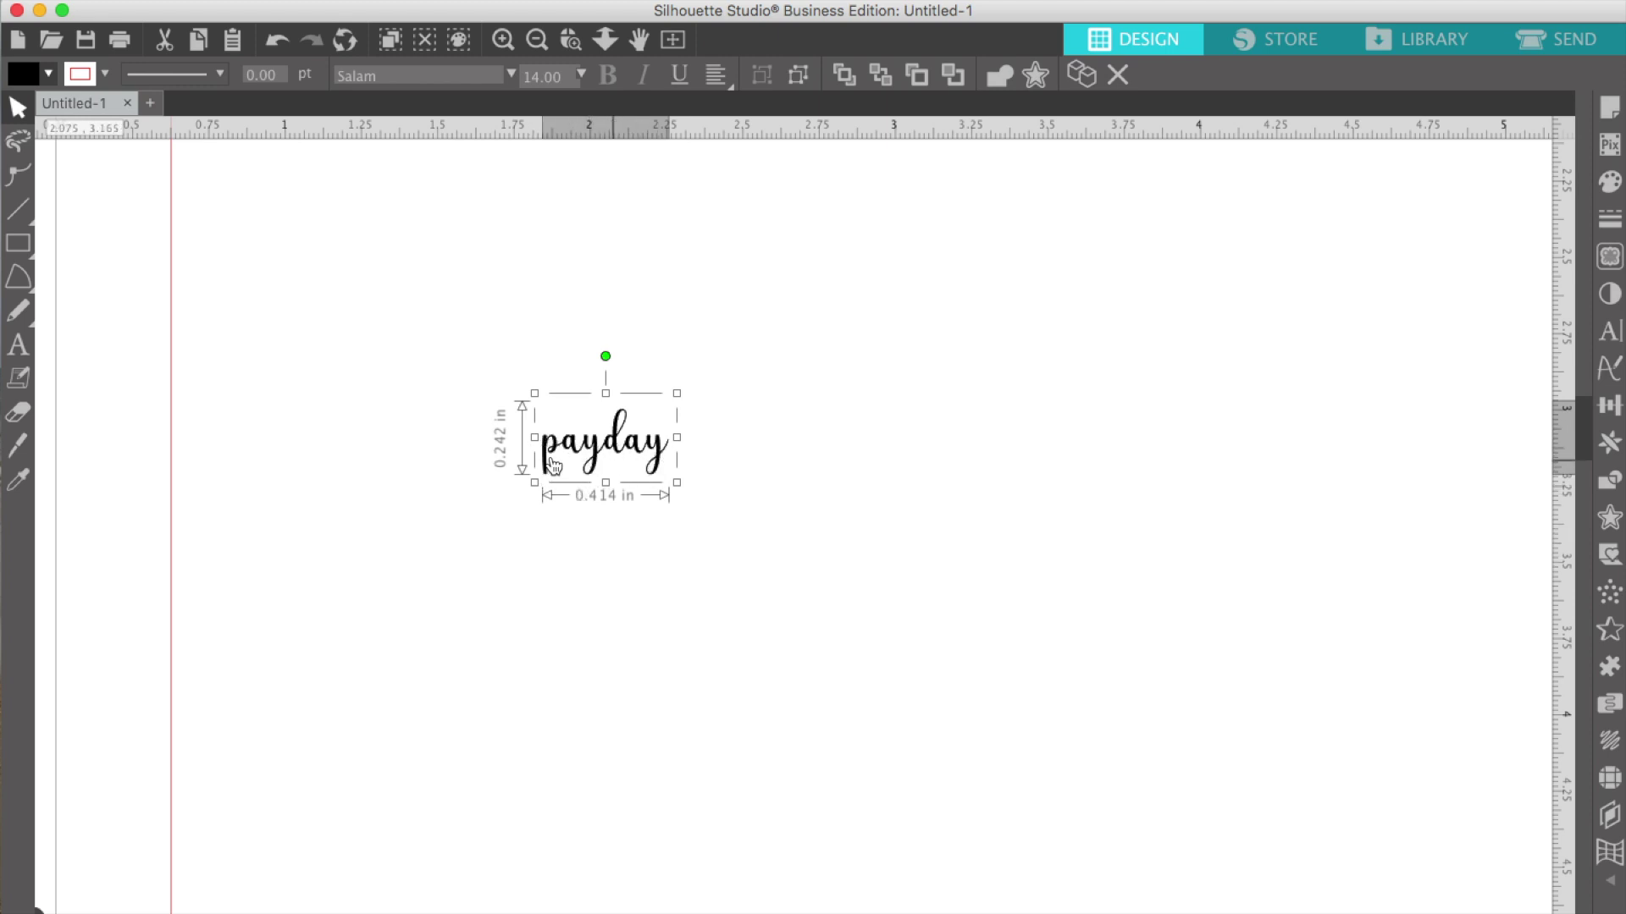
click(830, 530)
click(636, 446)
click(852, 519)
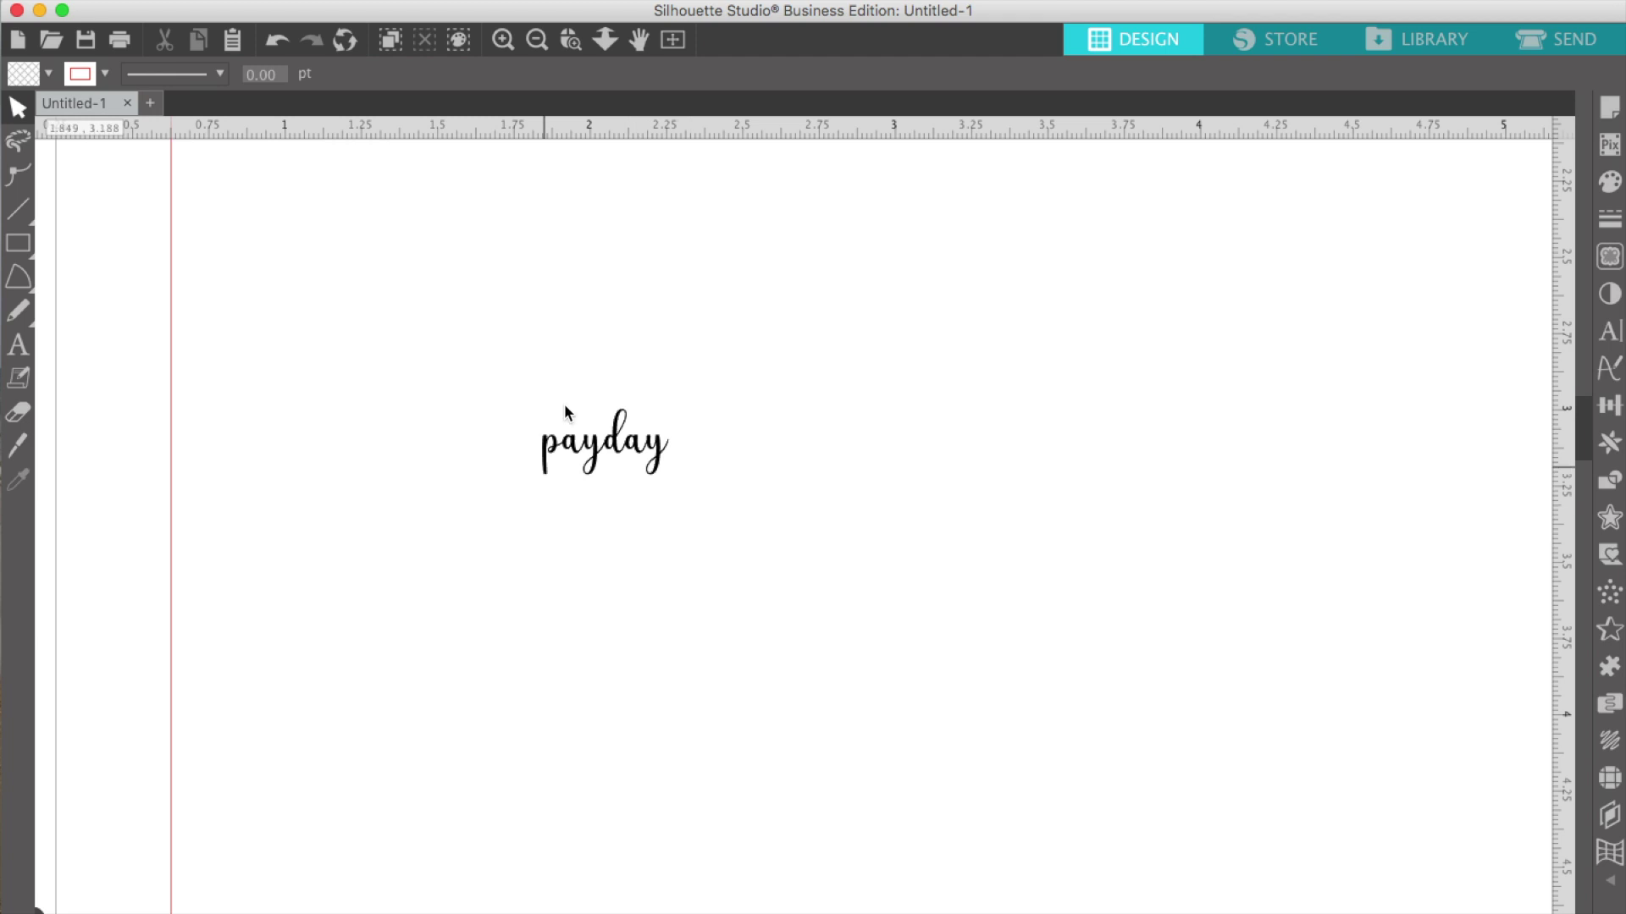
Create an outer offset around the "payday" text with rounded corners at a distance of 0.030 in
click(664, 461)
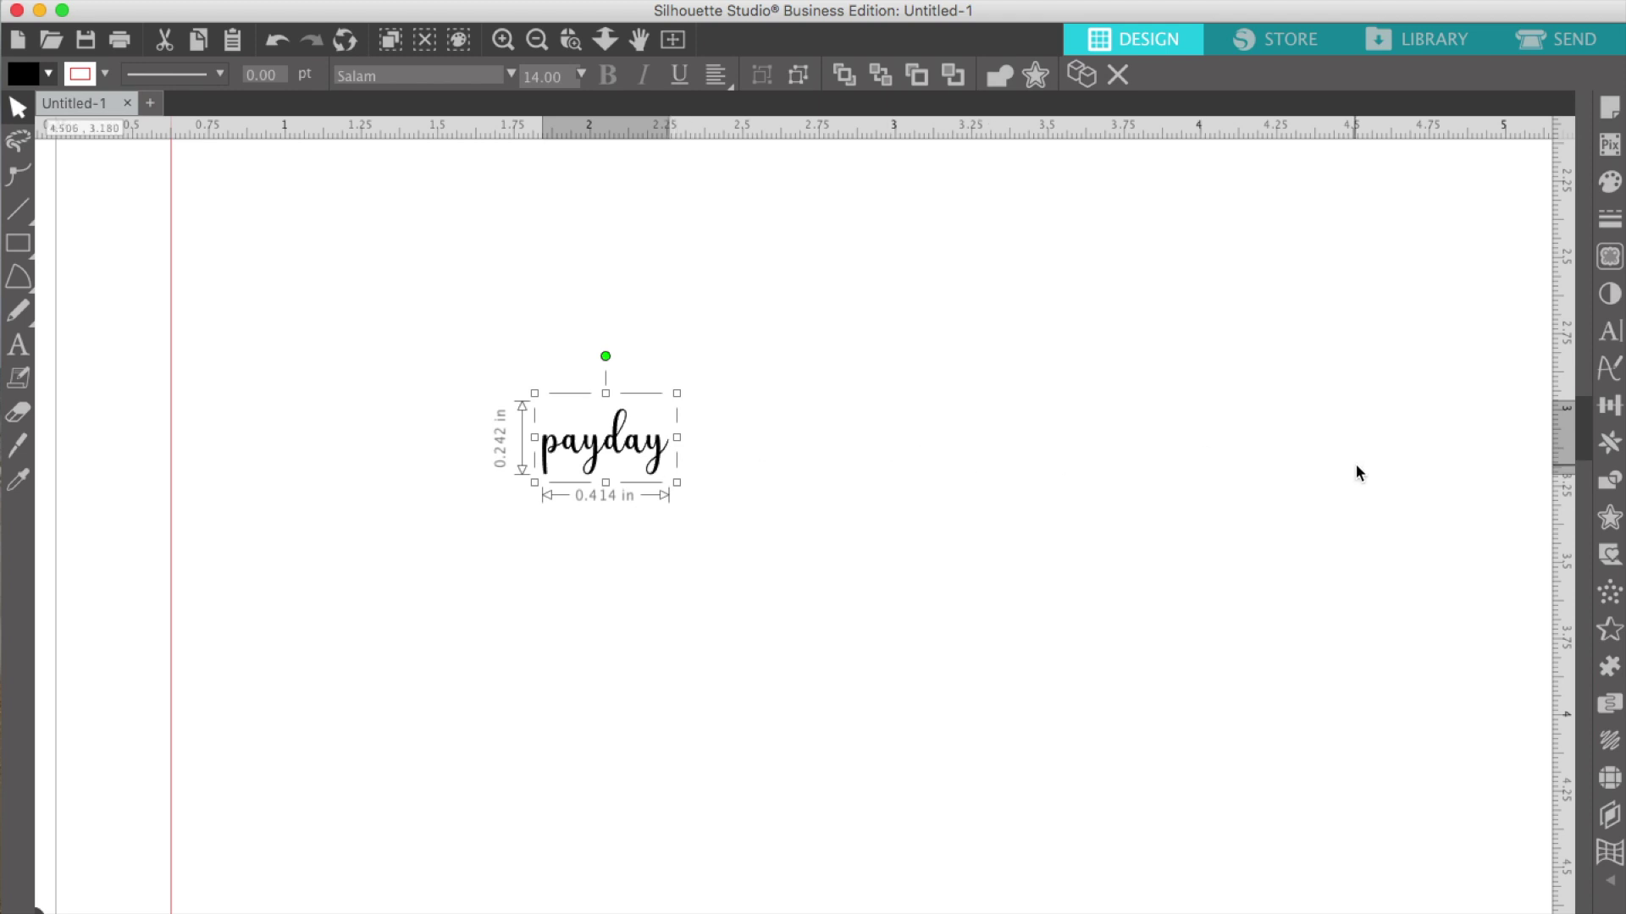
click(1609, 518)
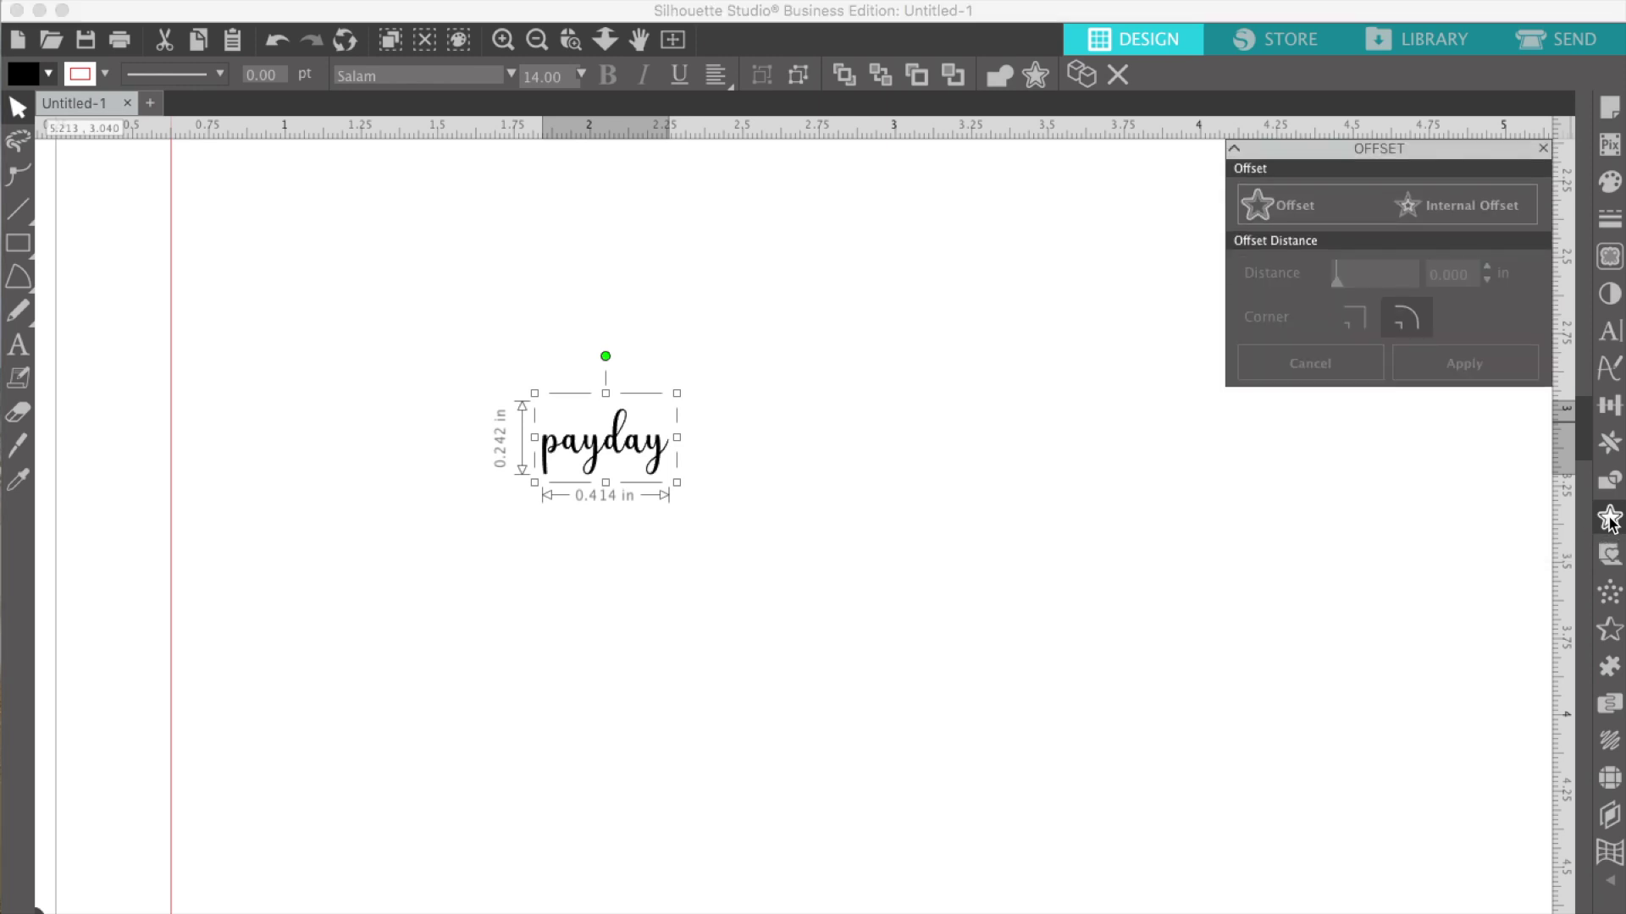
click(1304, 214)
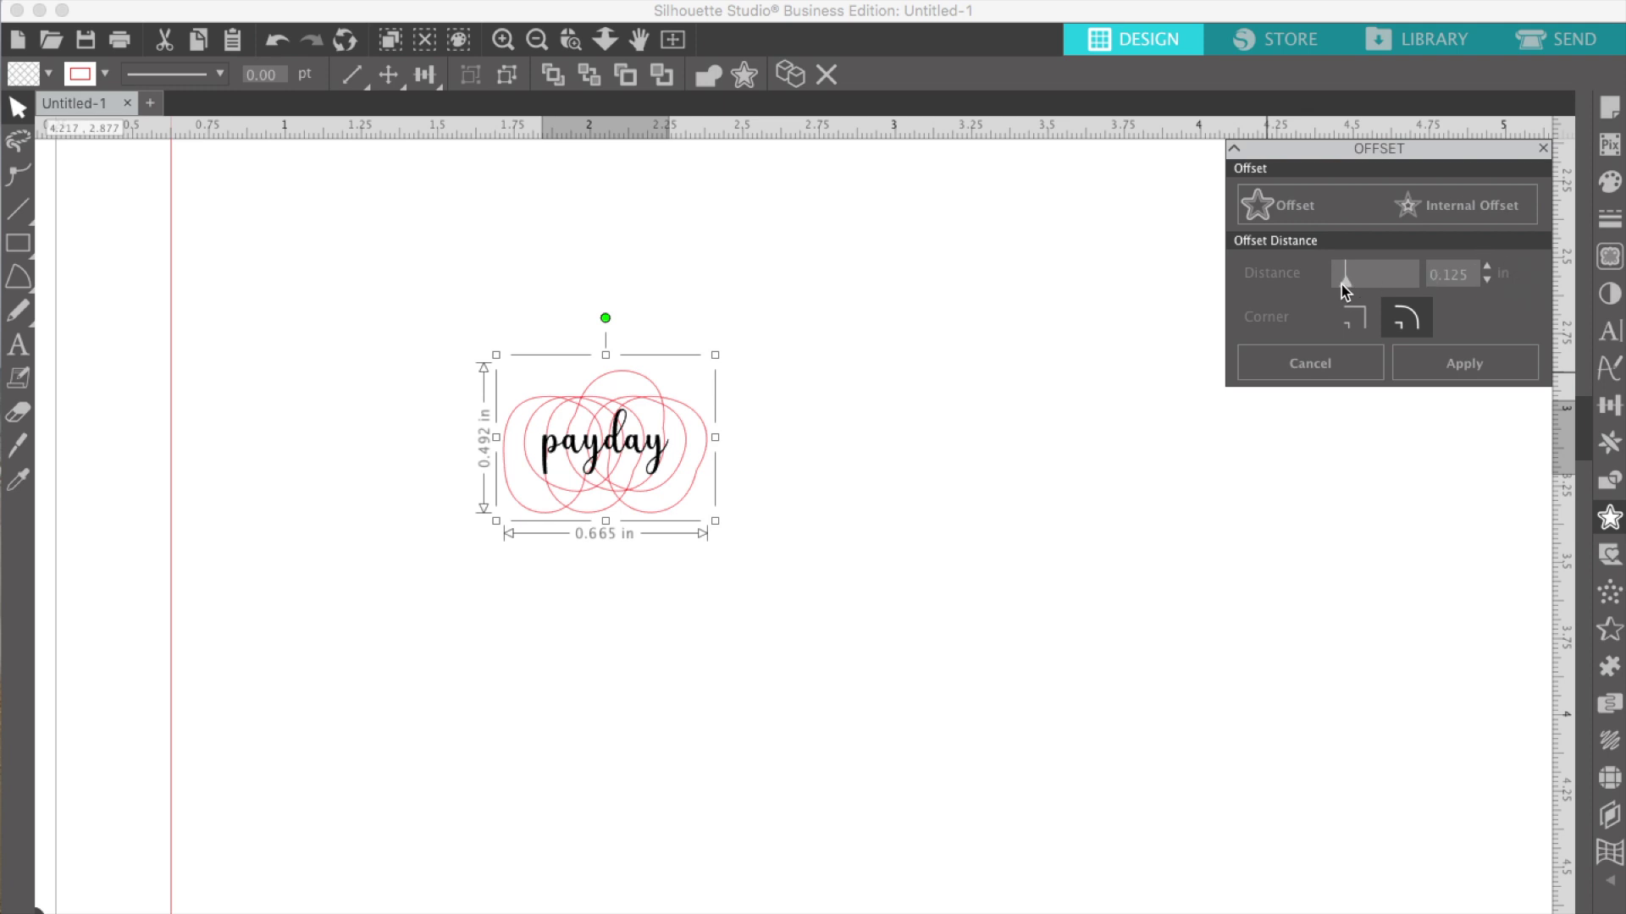
drag(1342, 284, 1340, 284)
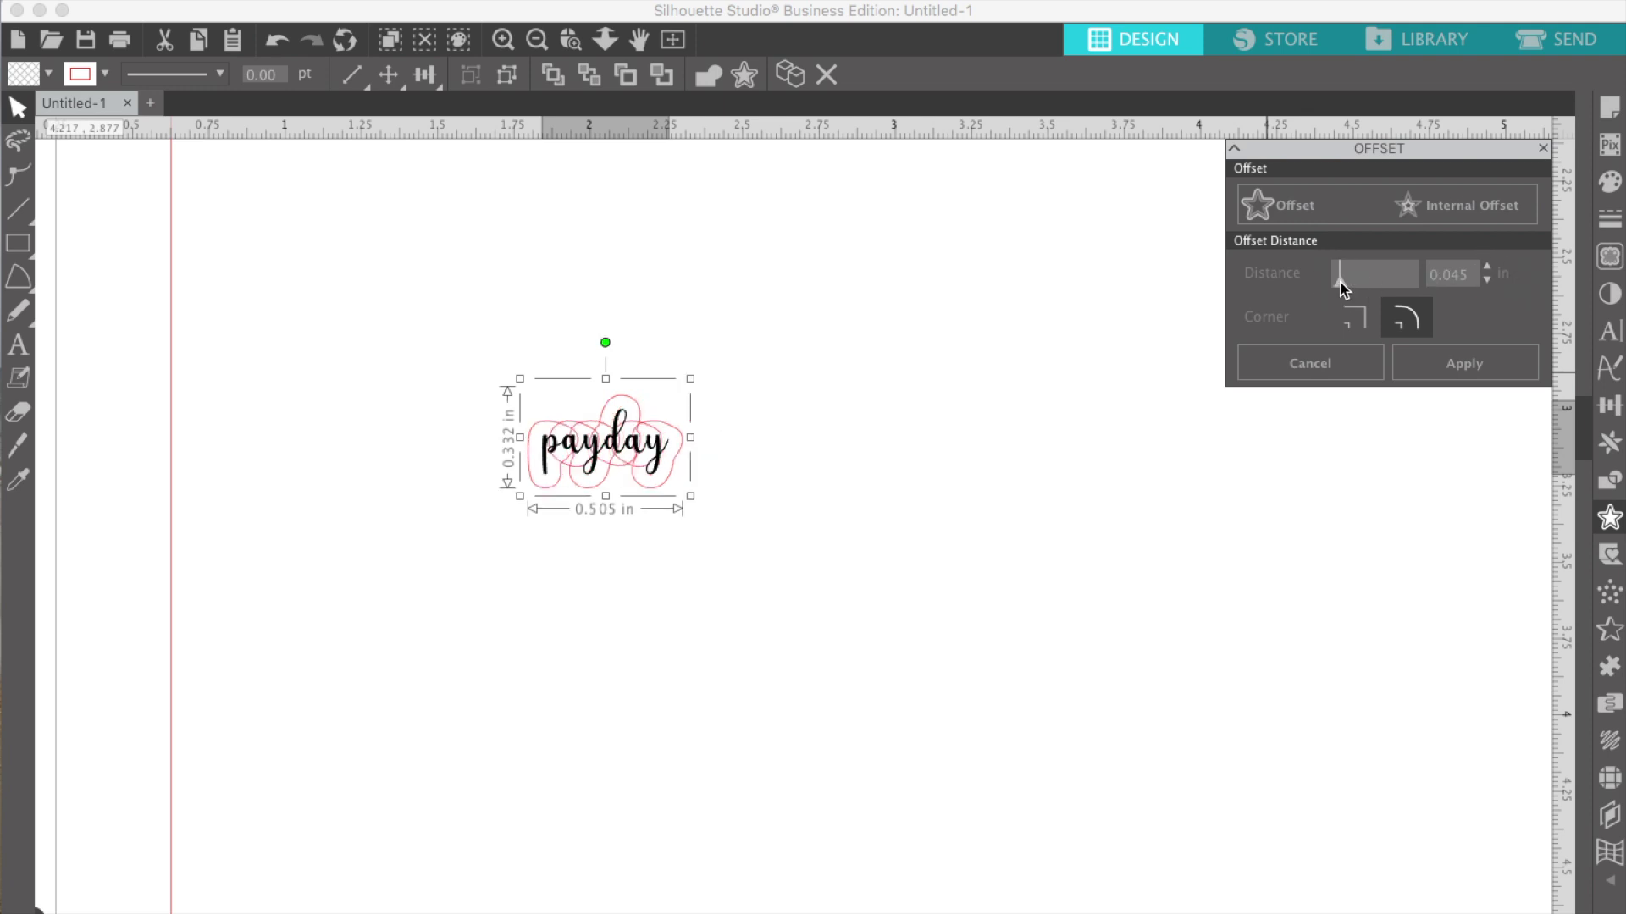
click(1488, 278)
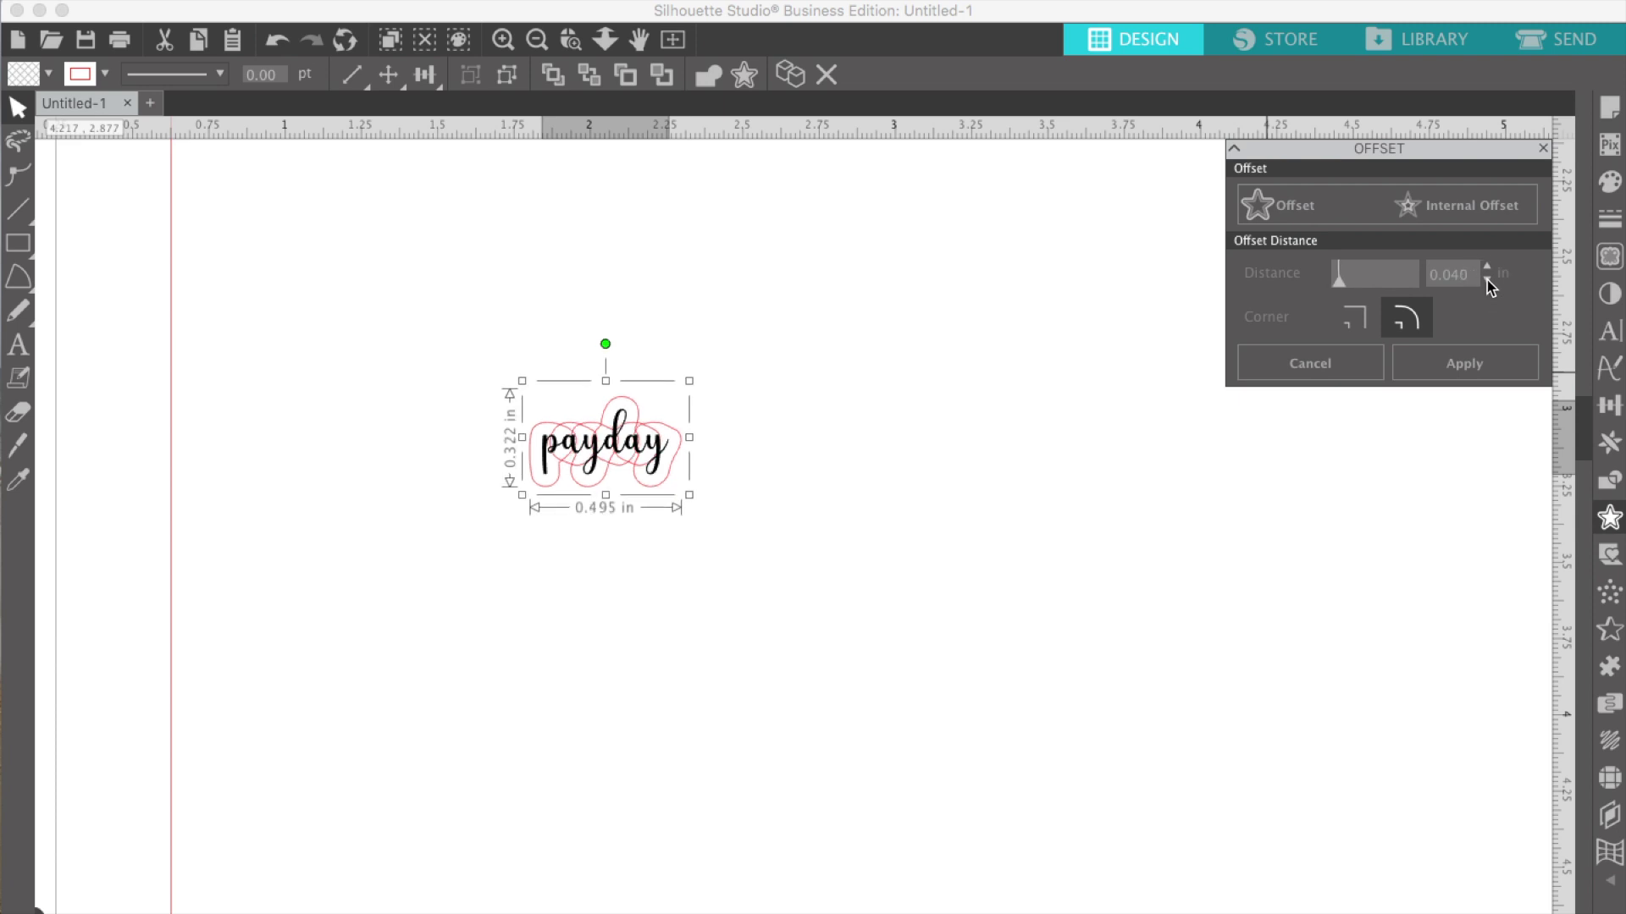
click(1488, 279)
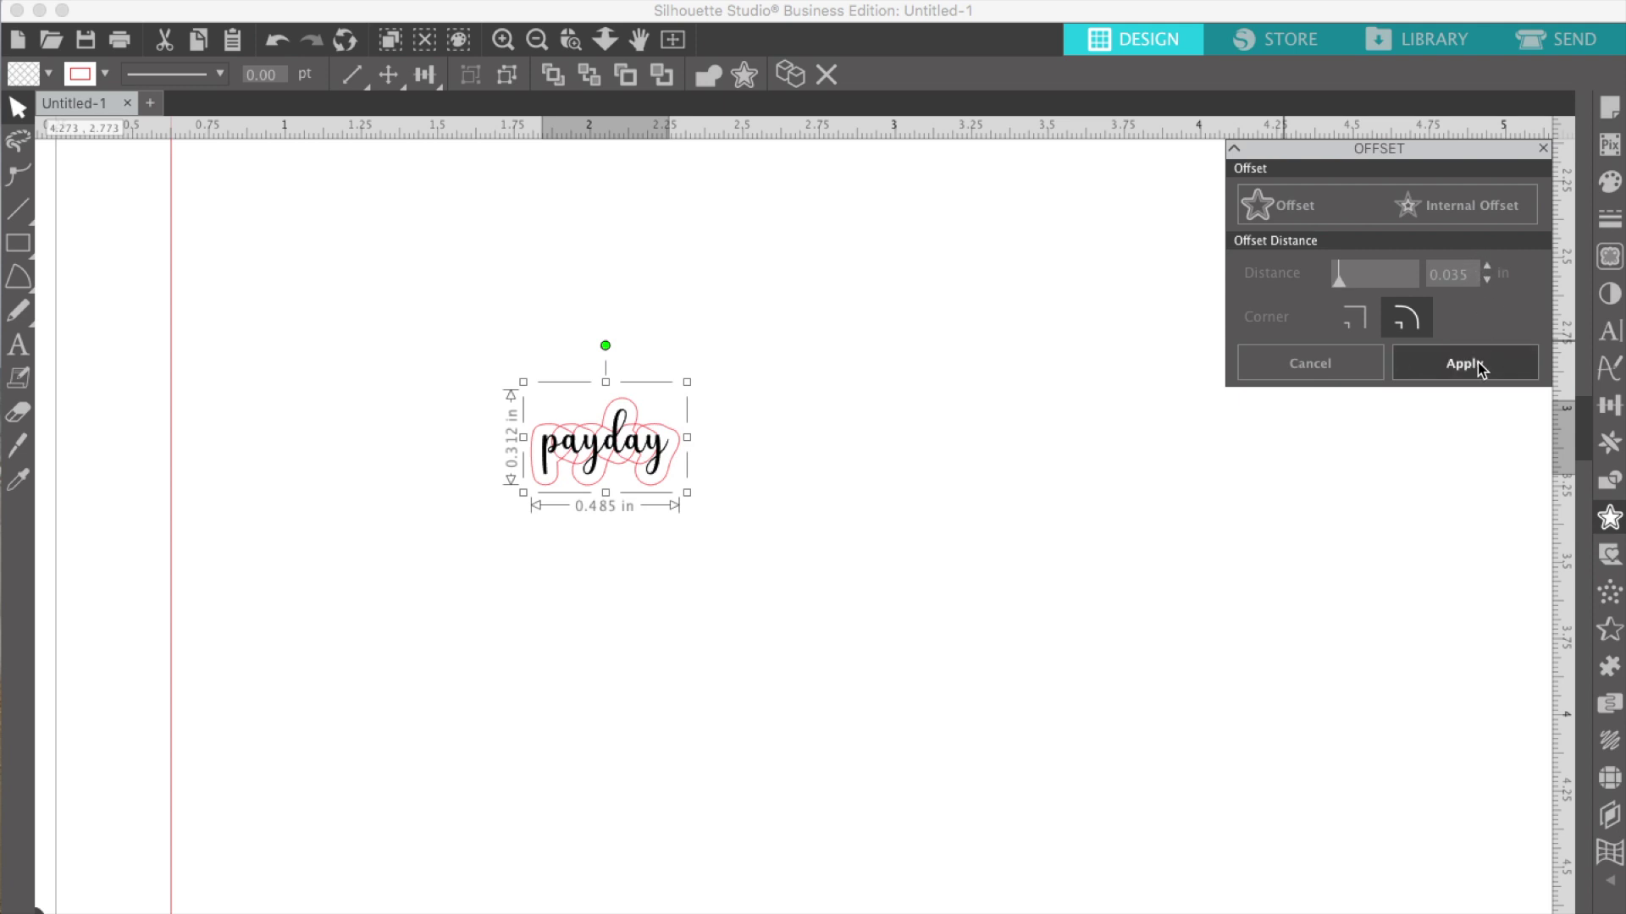
click(1487, 278)
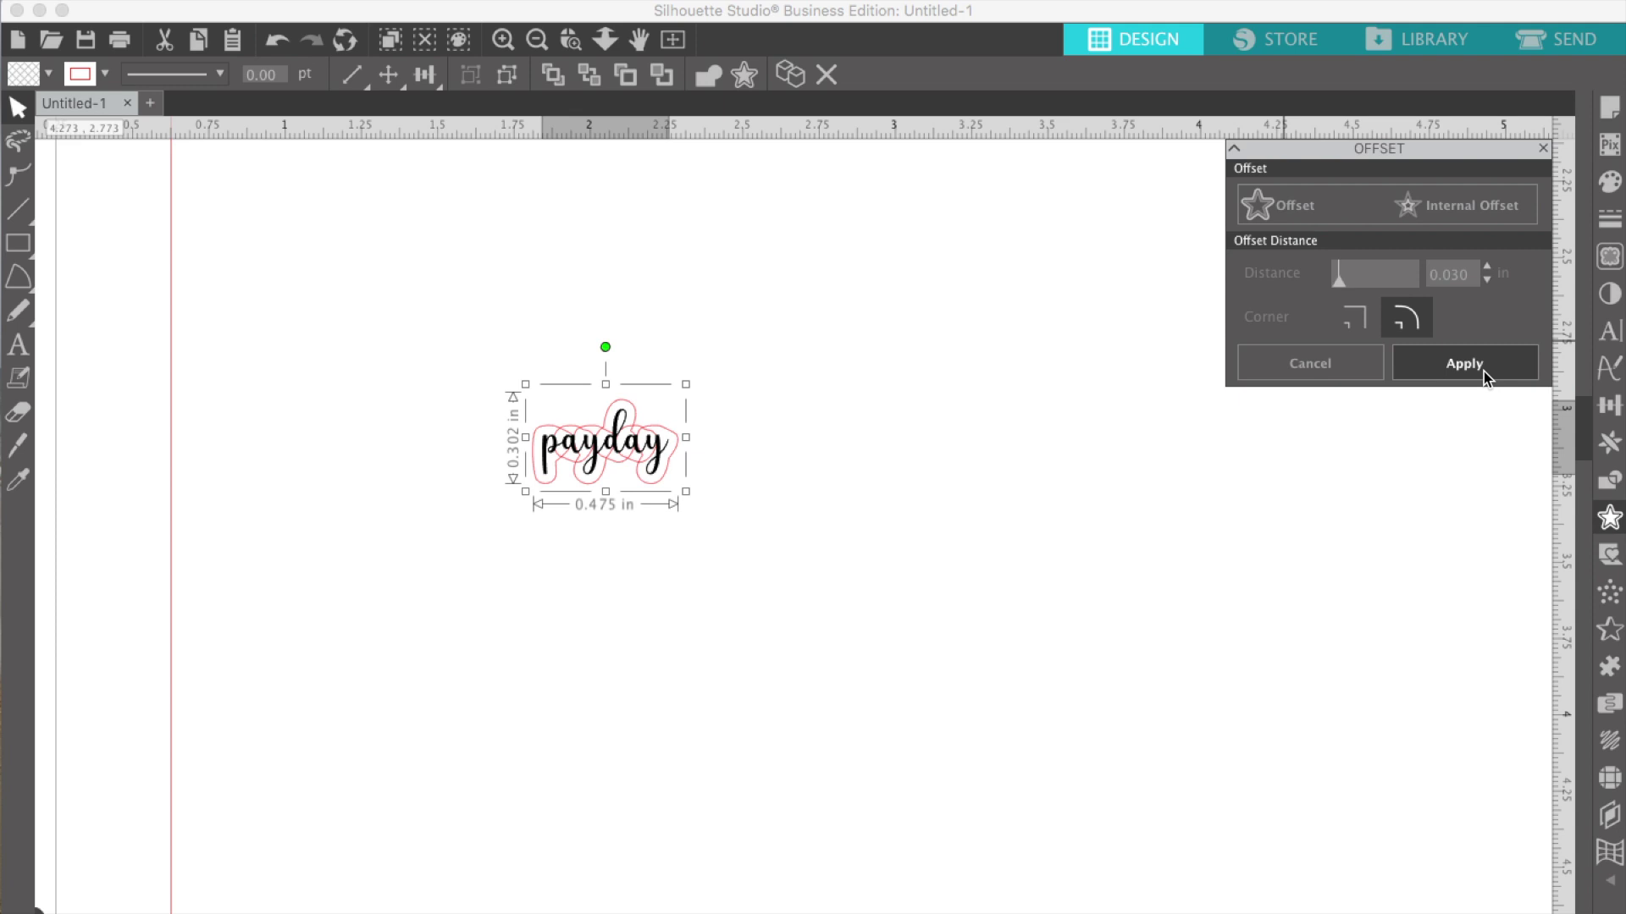
click(1484, 371)
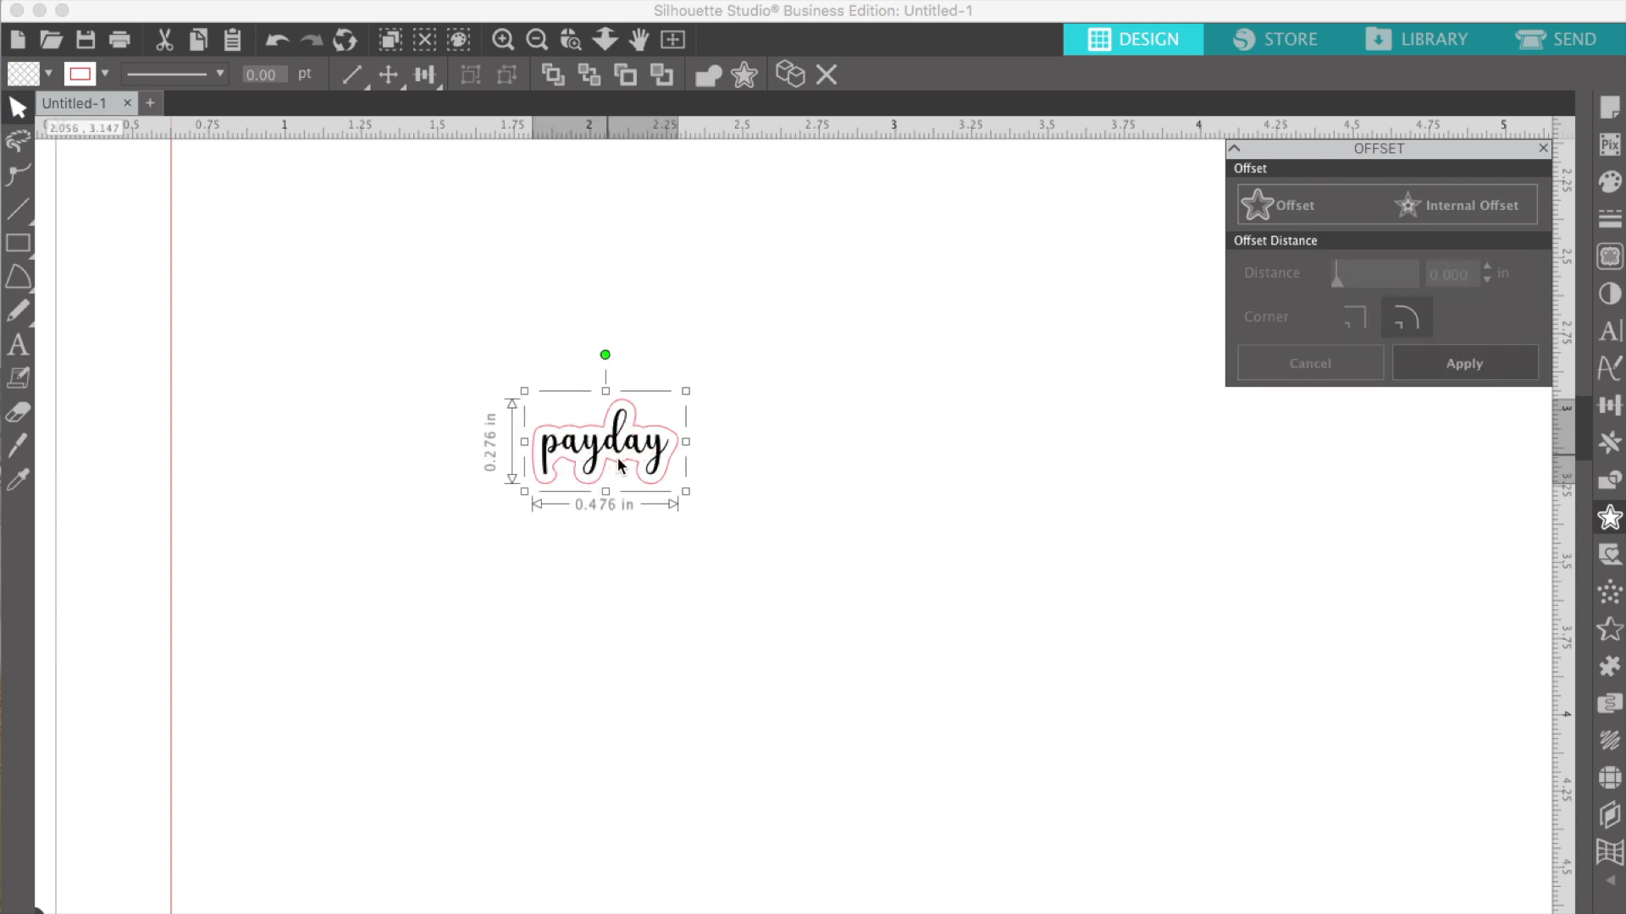
click(813, 508)
click(629, 451)
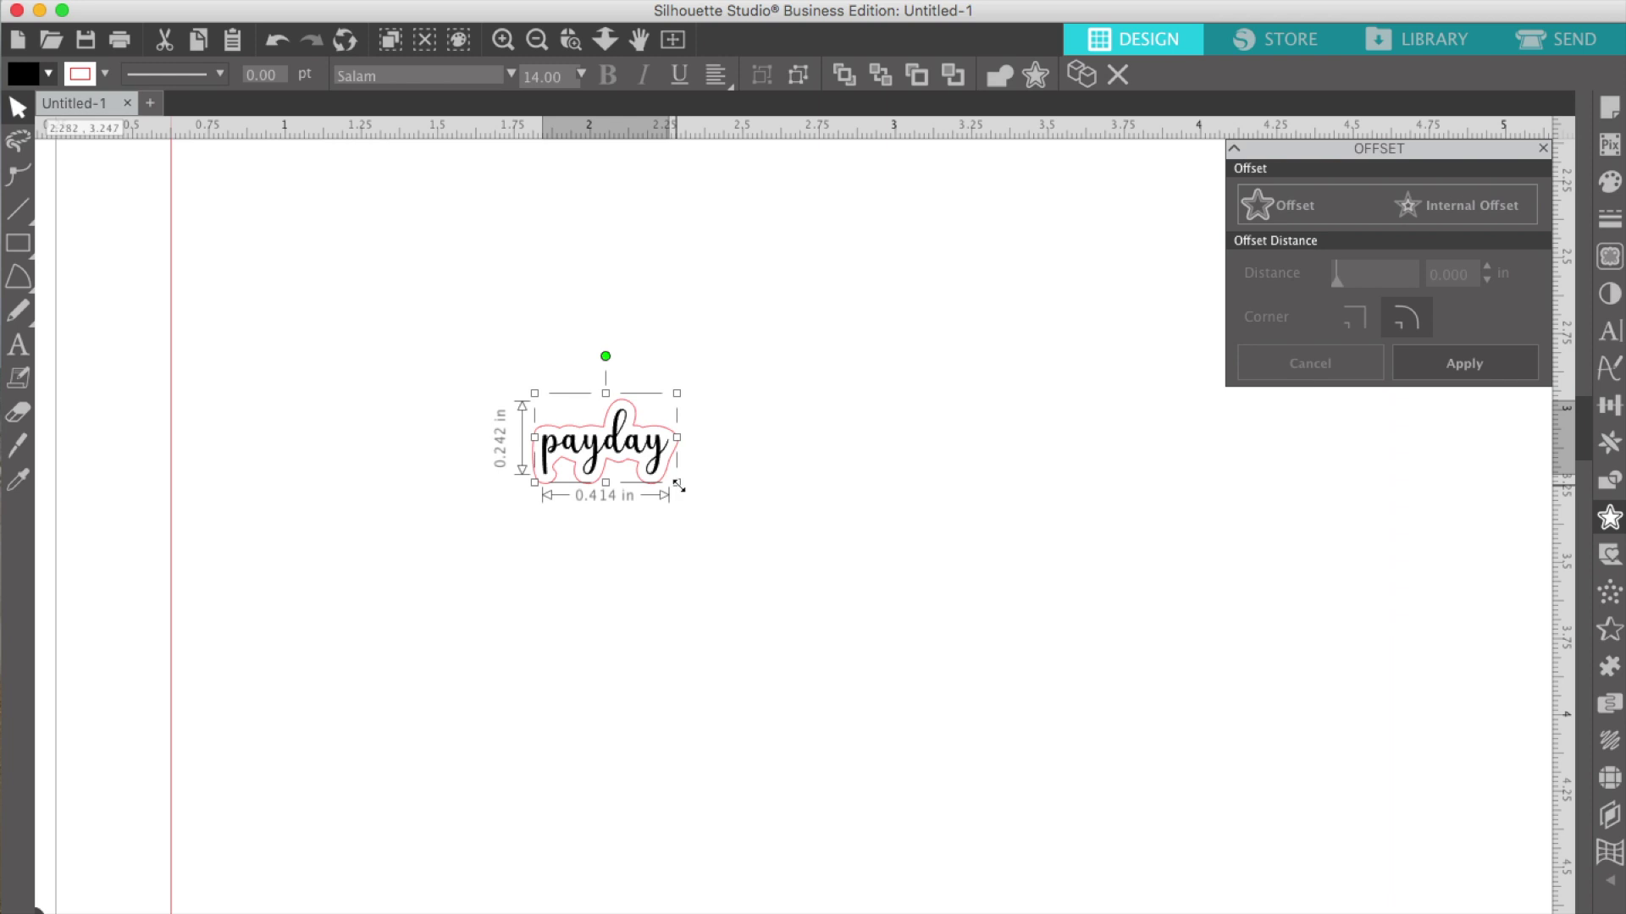
click(727, 462)
click(634, 449)
click(583, 73)
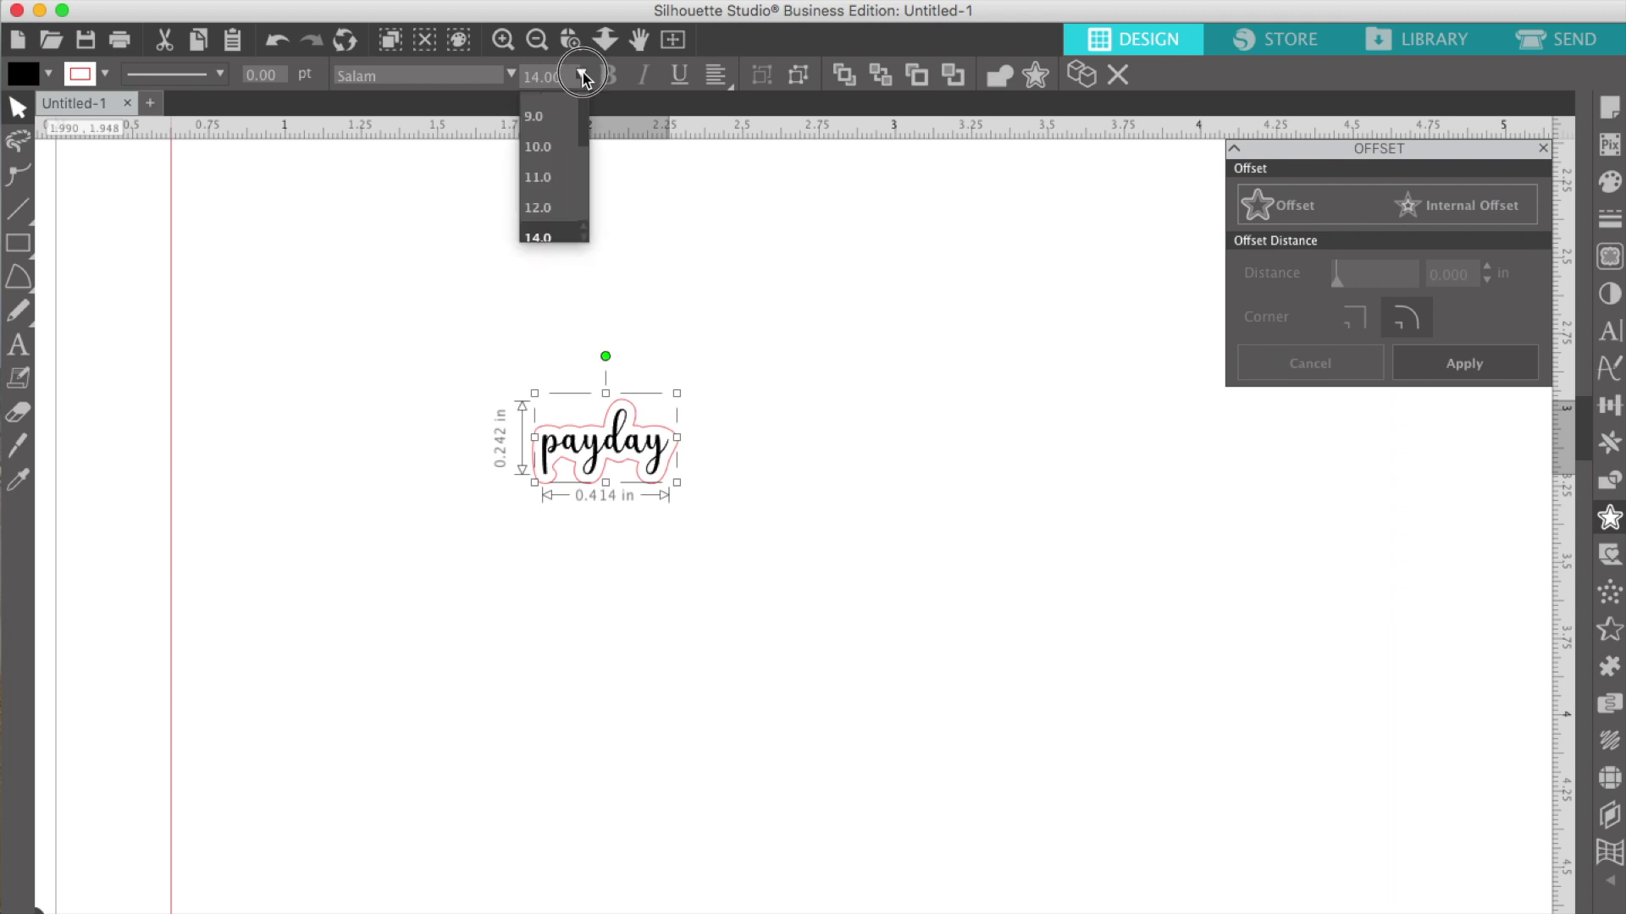
click(582, 73)
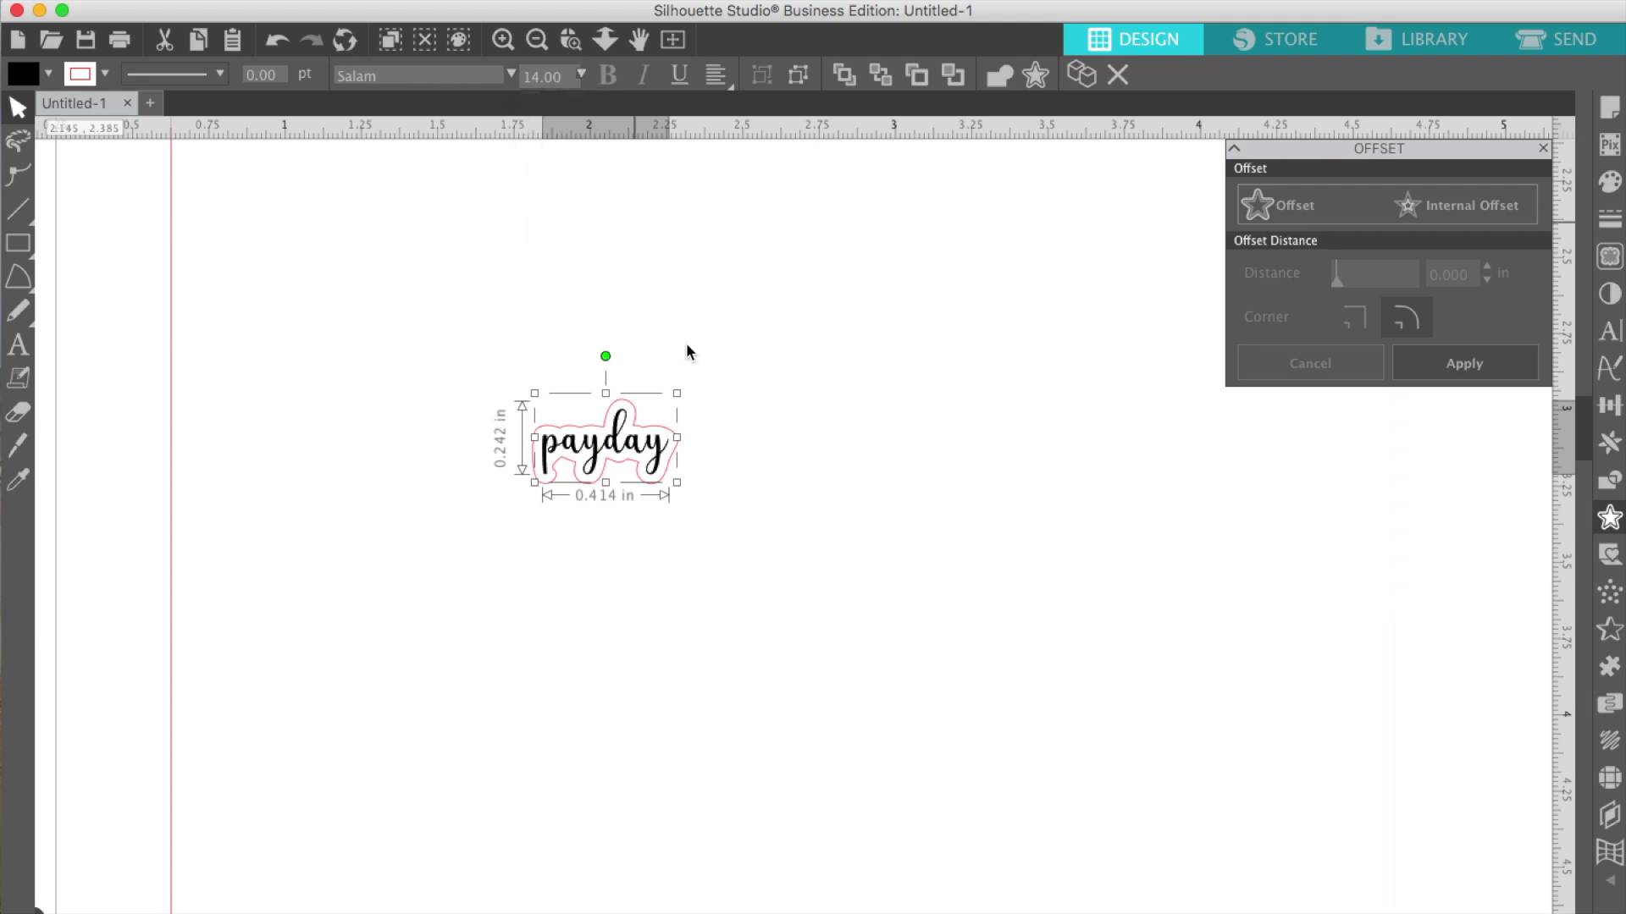
Delete the offset outline around the "payday" text
click(758, 466)
click(682, 439)
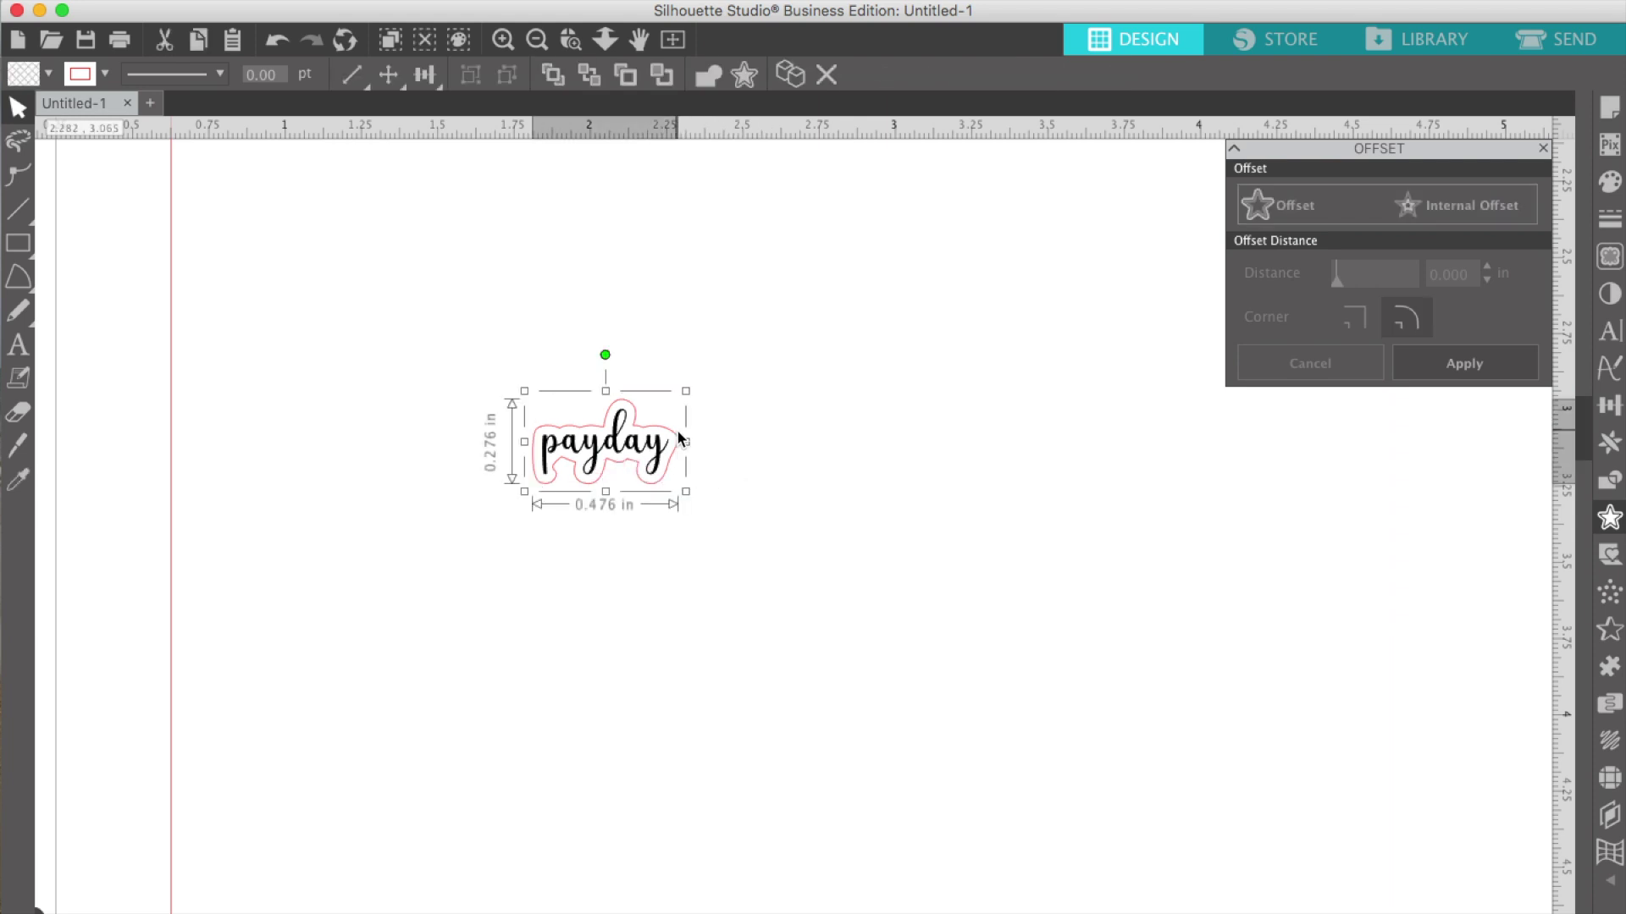
key(Delete)
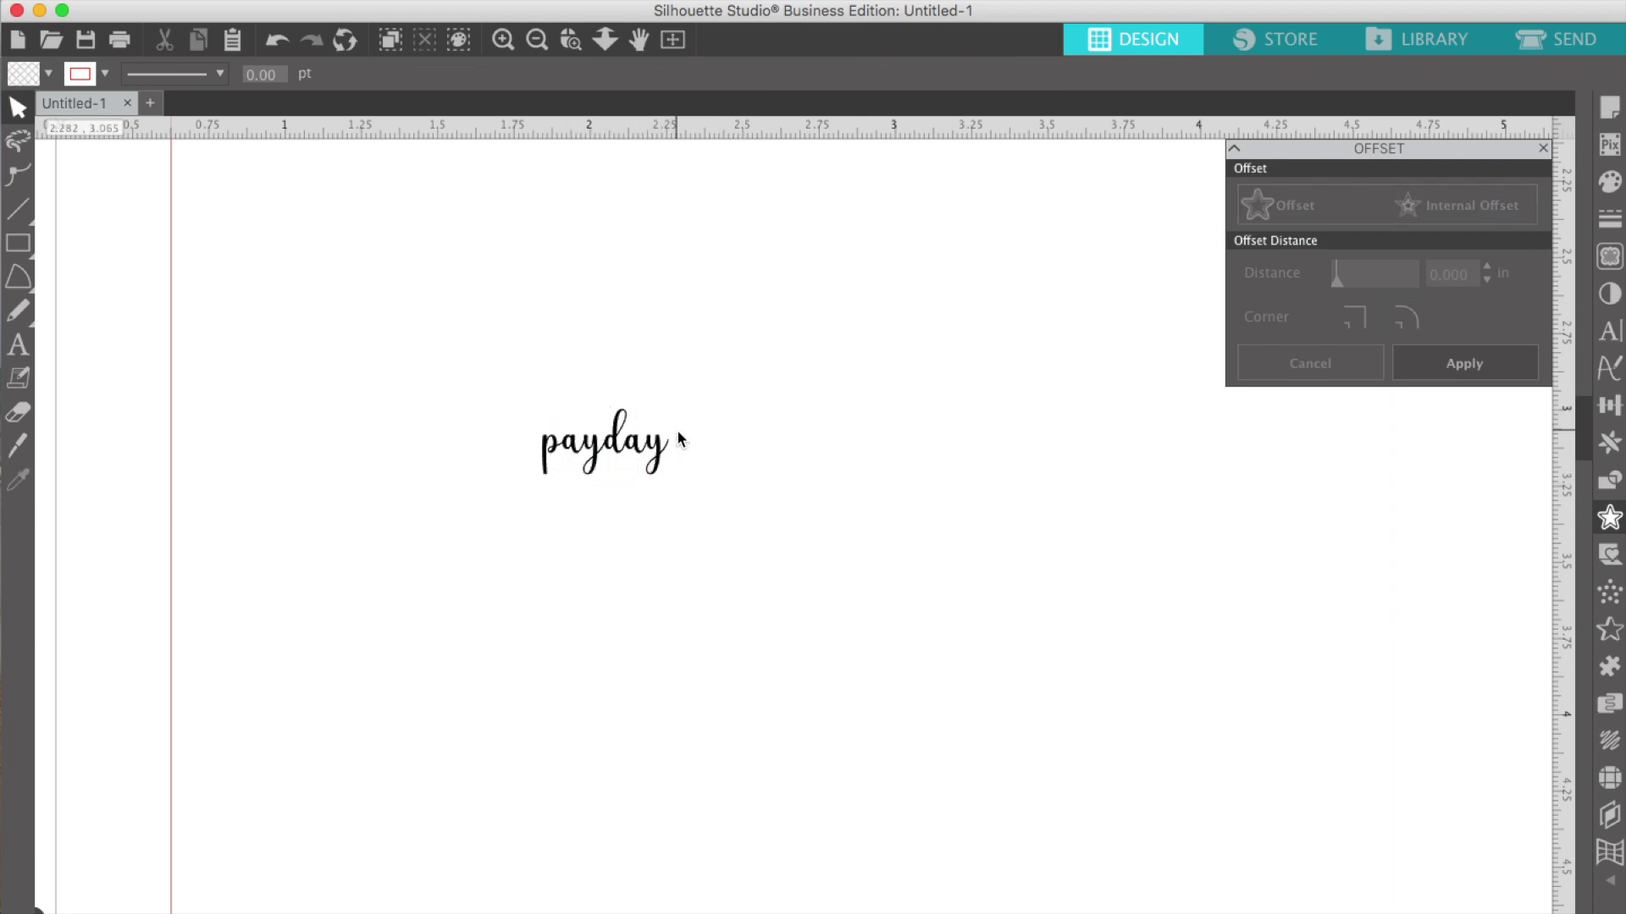
Set the font size of the "payday" text to 18
click(641, 458)
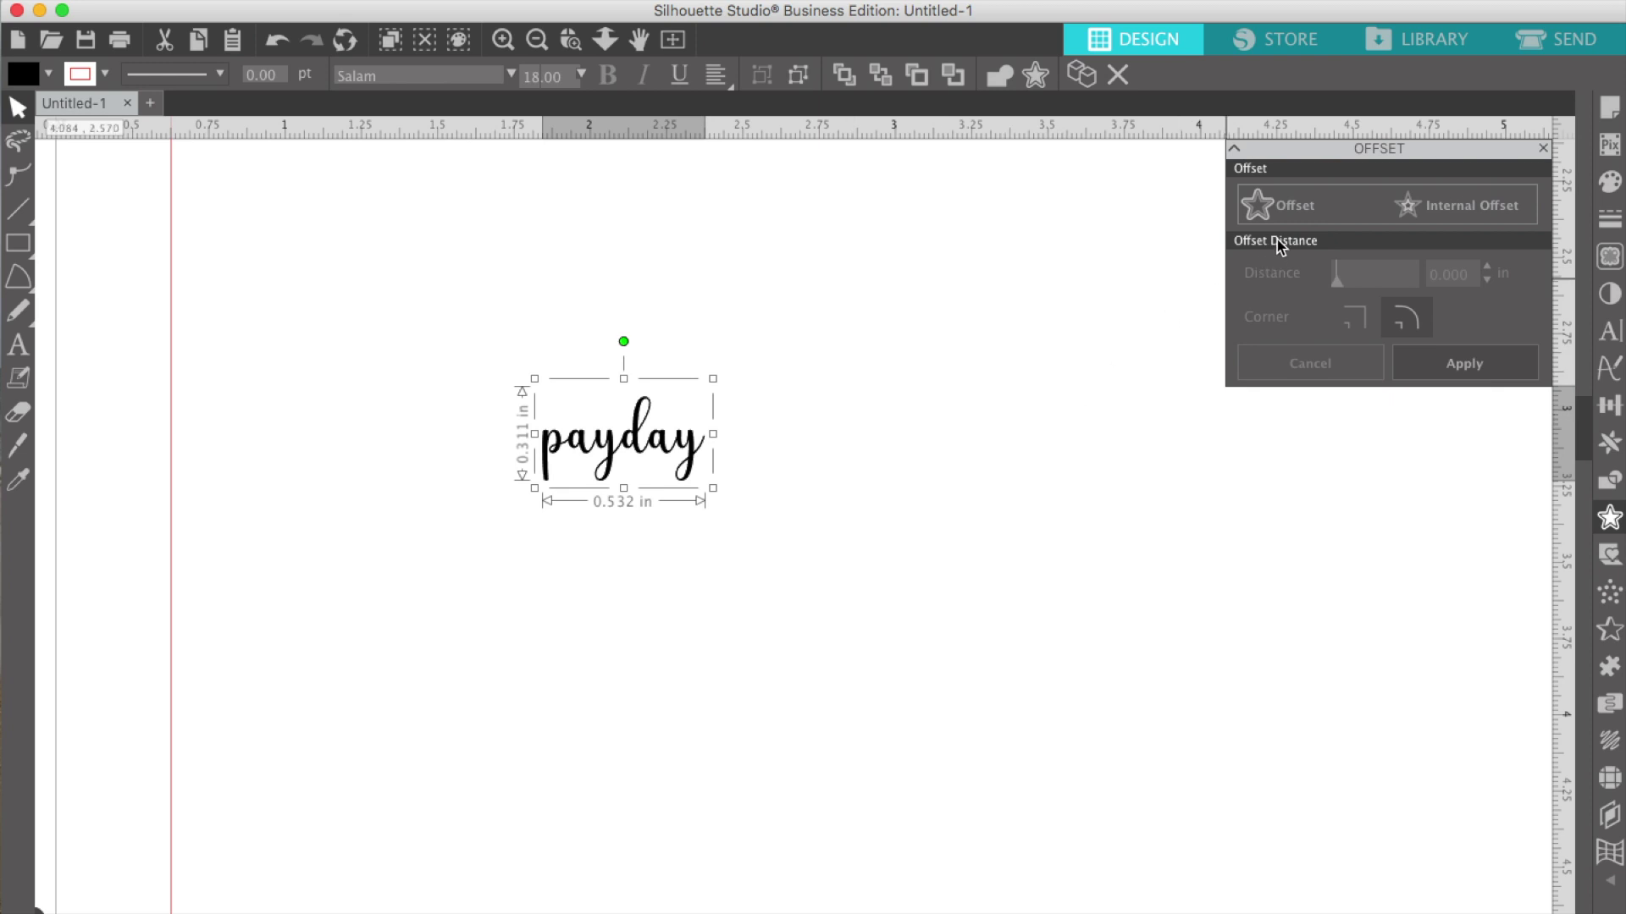
click(681, 508)
Add an outer offset with rounded corners around the enlarged "payday" text at a distance of 0.030 in
click(662, 449)
click(1304, 216)
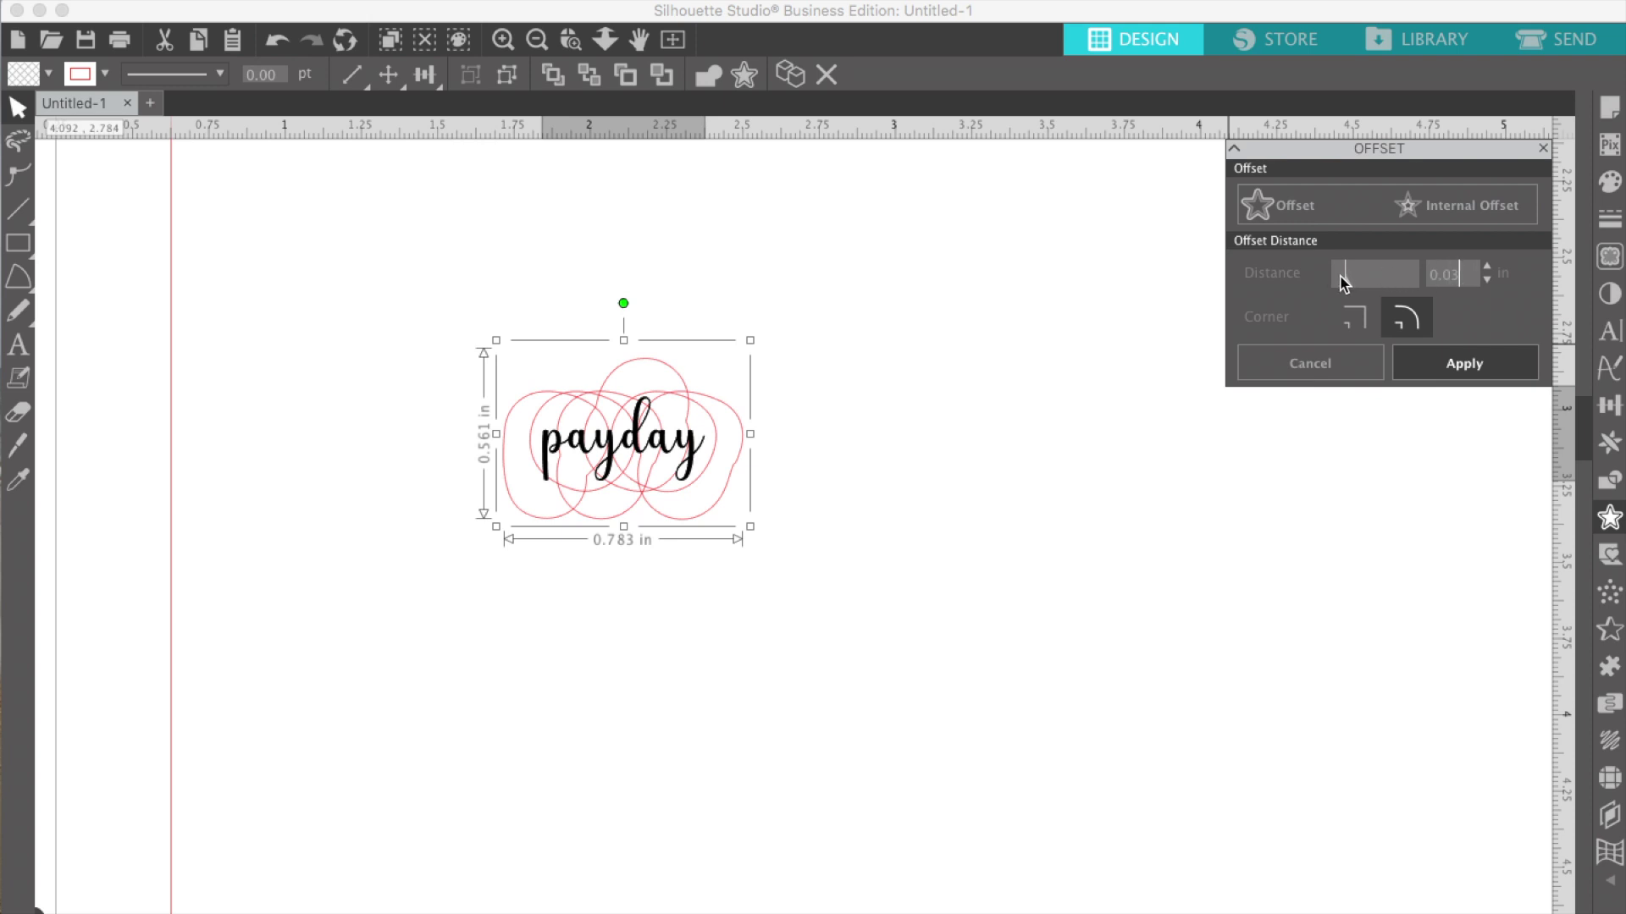
drag(1341, 282, 1338, 279)
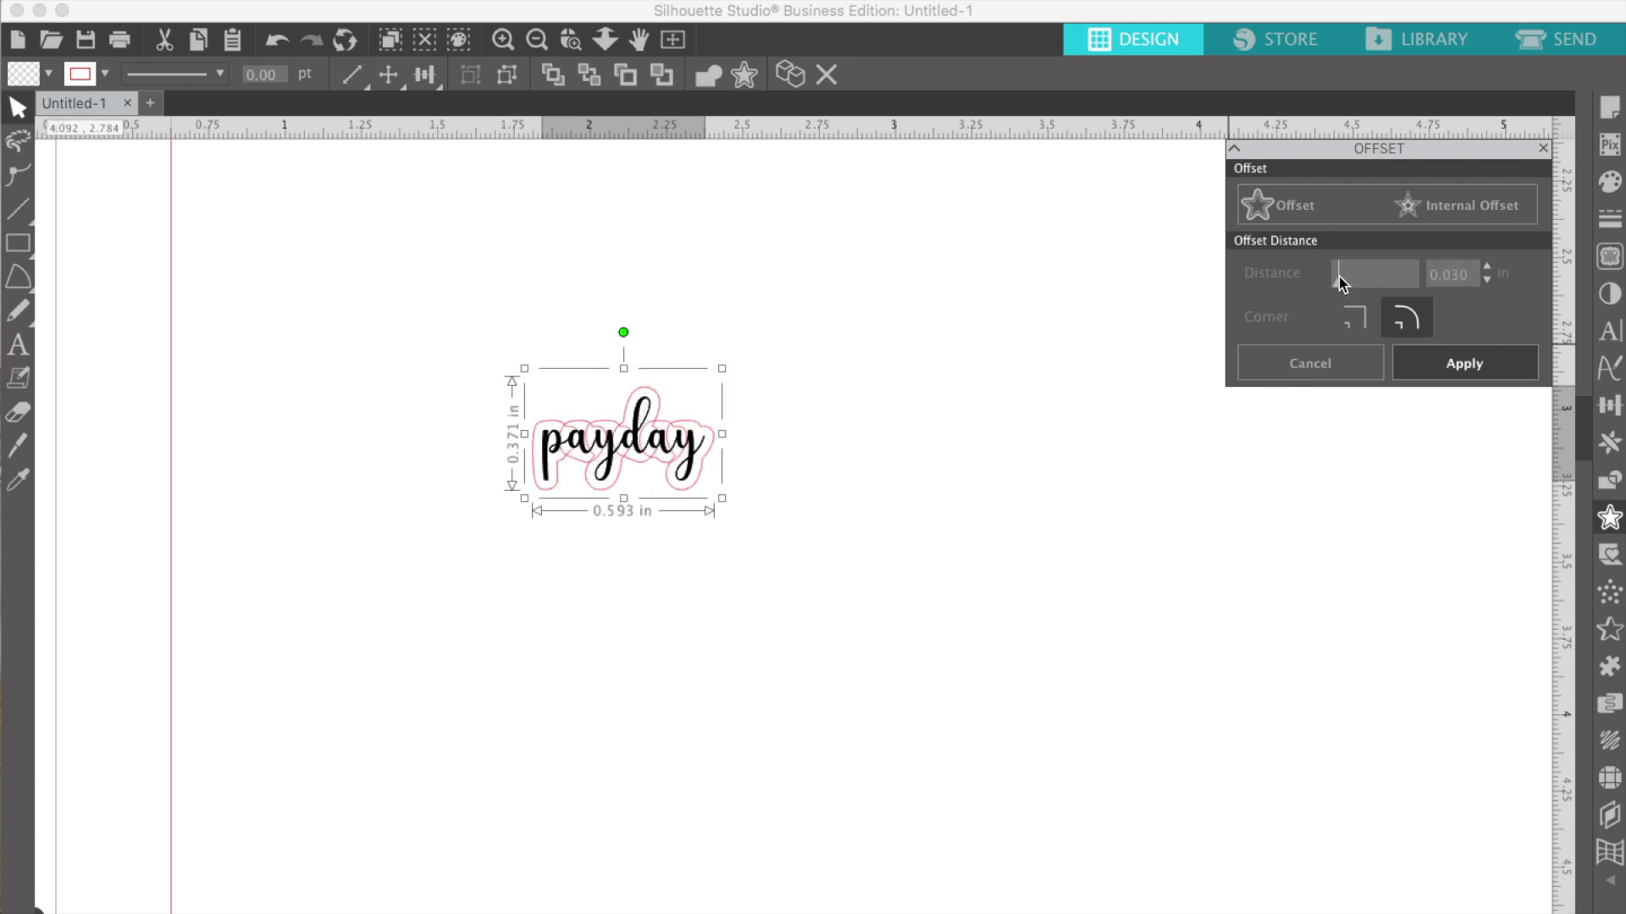
click(1500, 376)
click(810, 622)
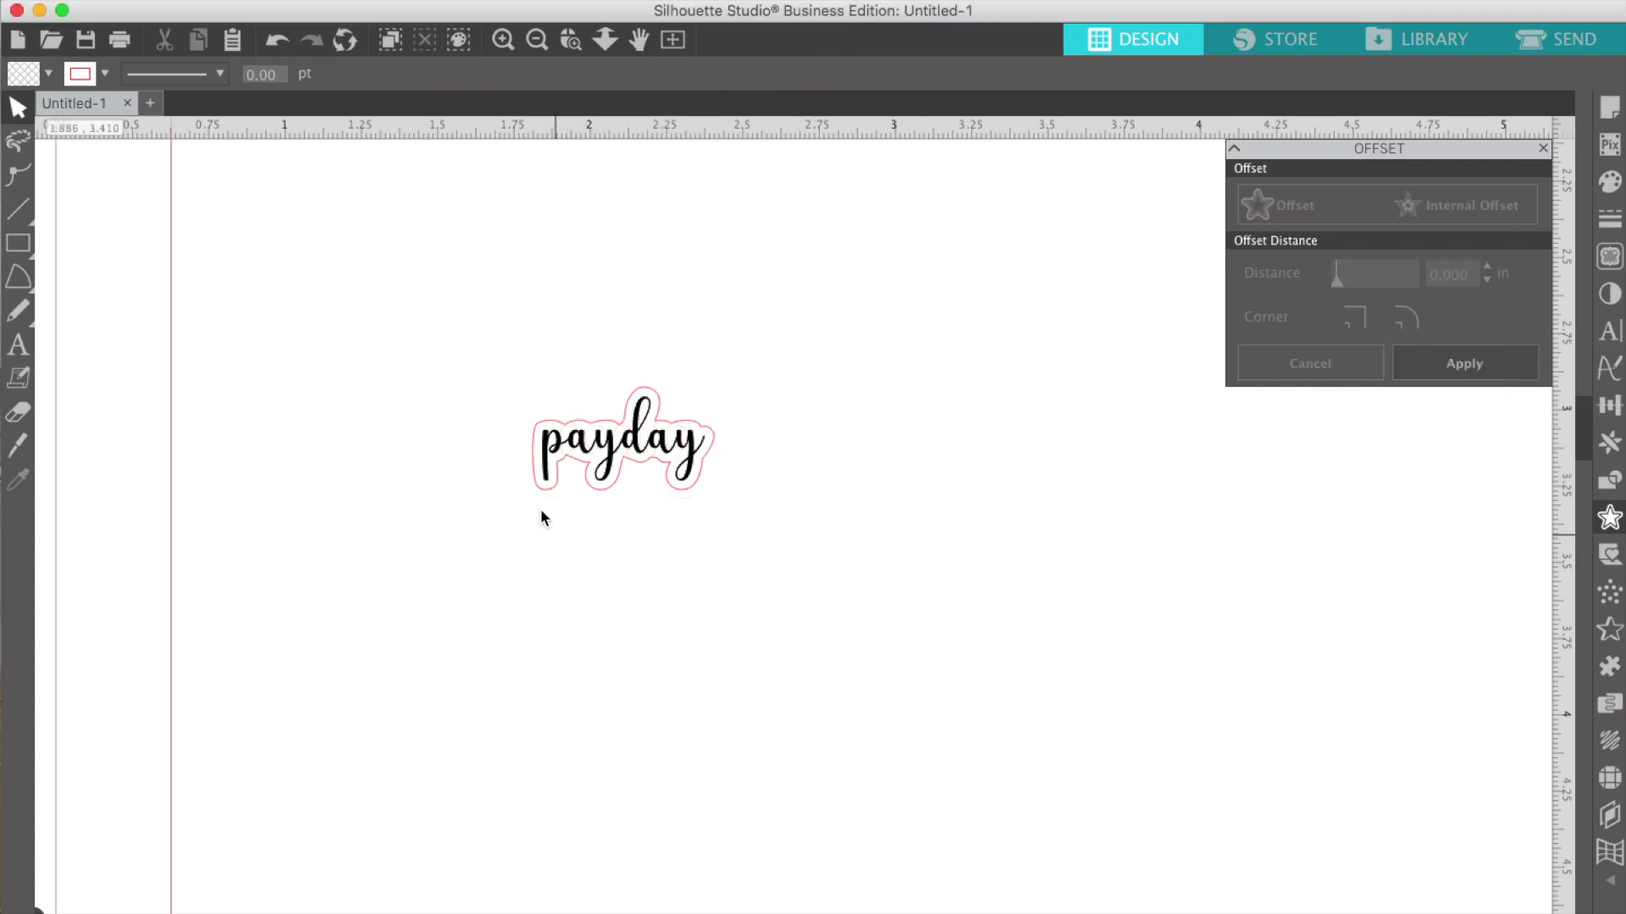
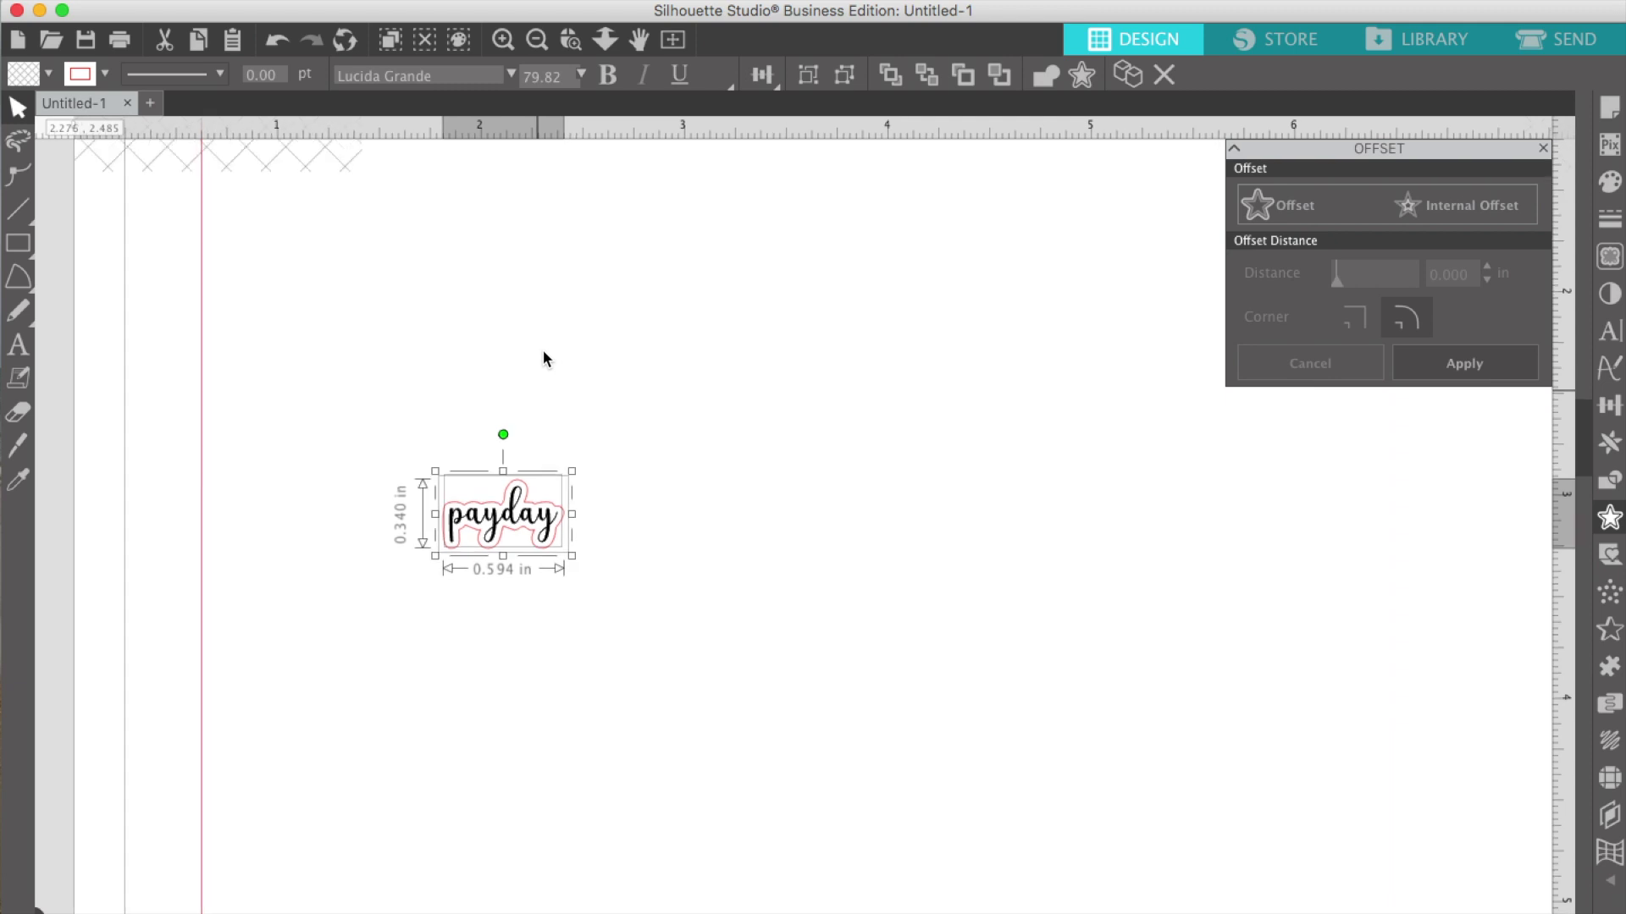
Duplicate the outlined "payday" sticker to its right and nudge the copy slightly away from the original
click(1609, 440)
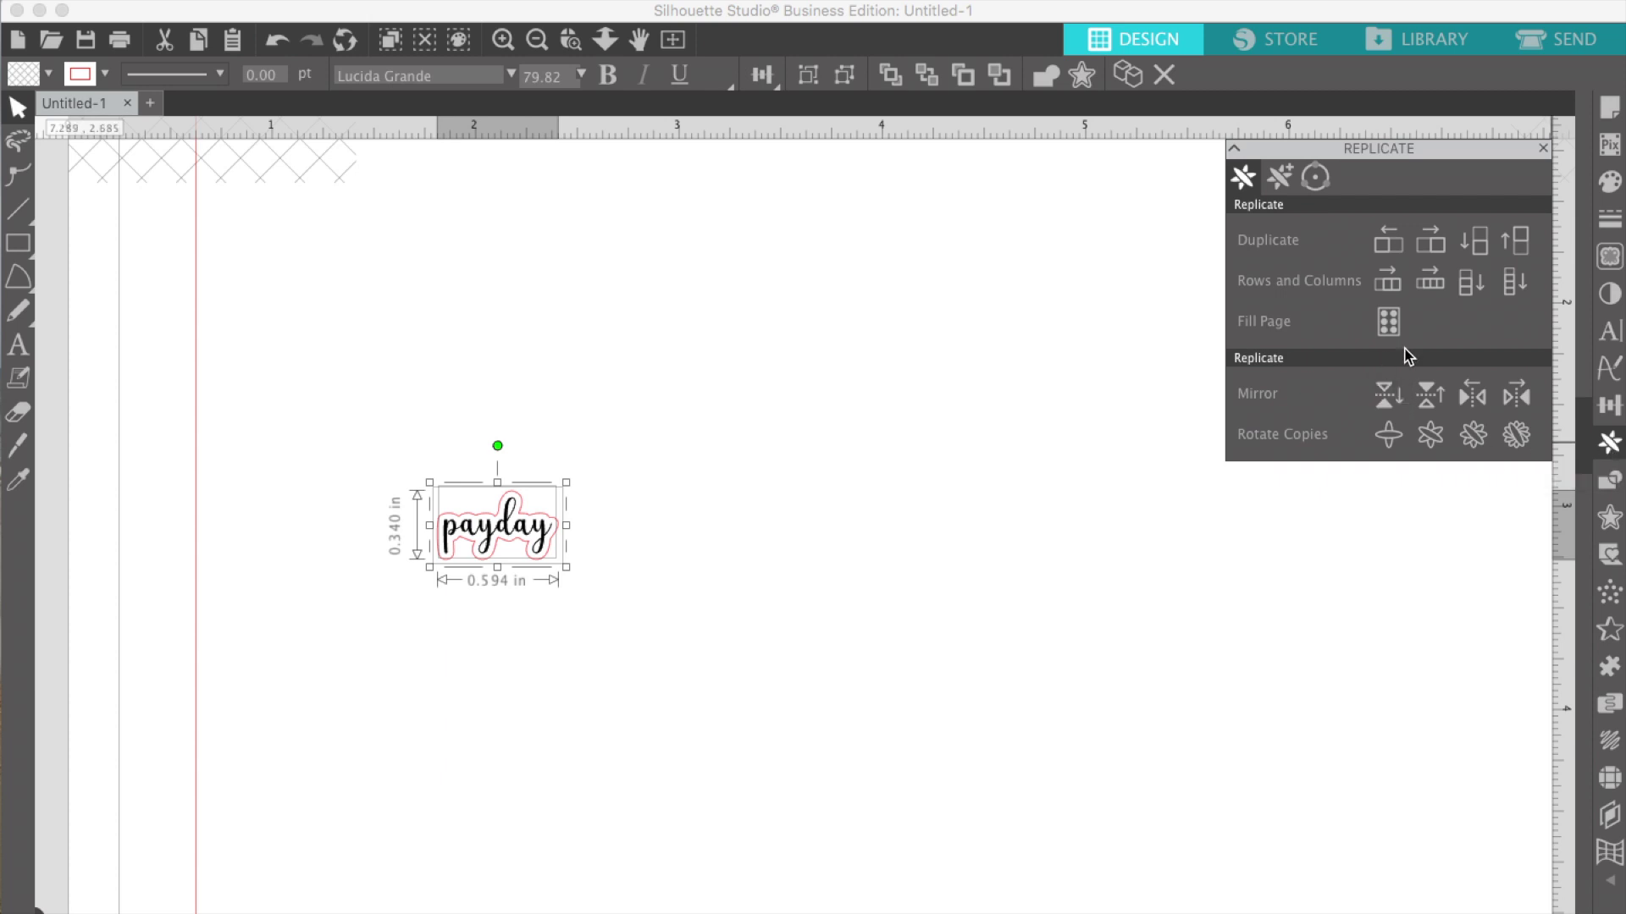
click(1436, 242)
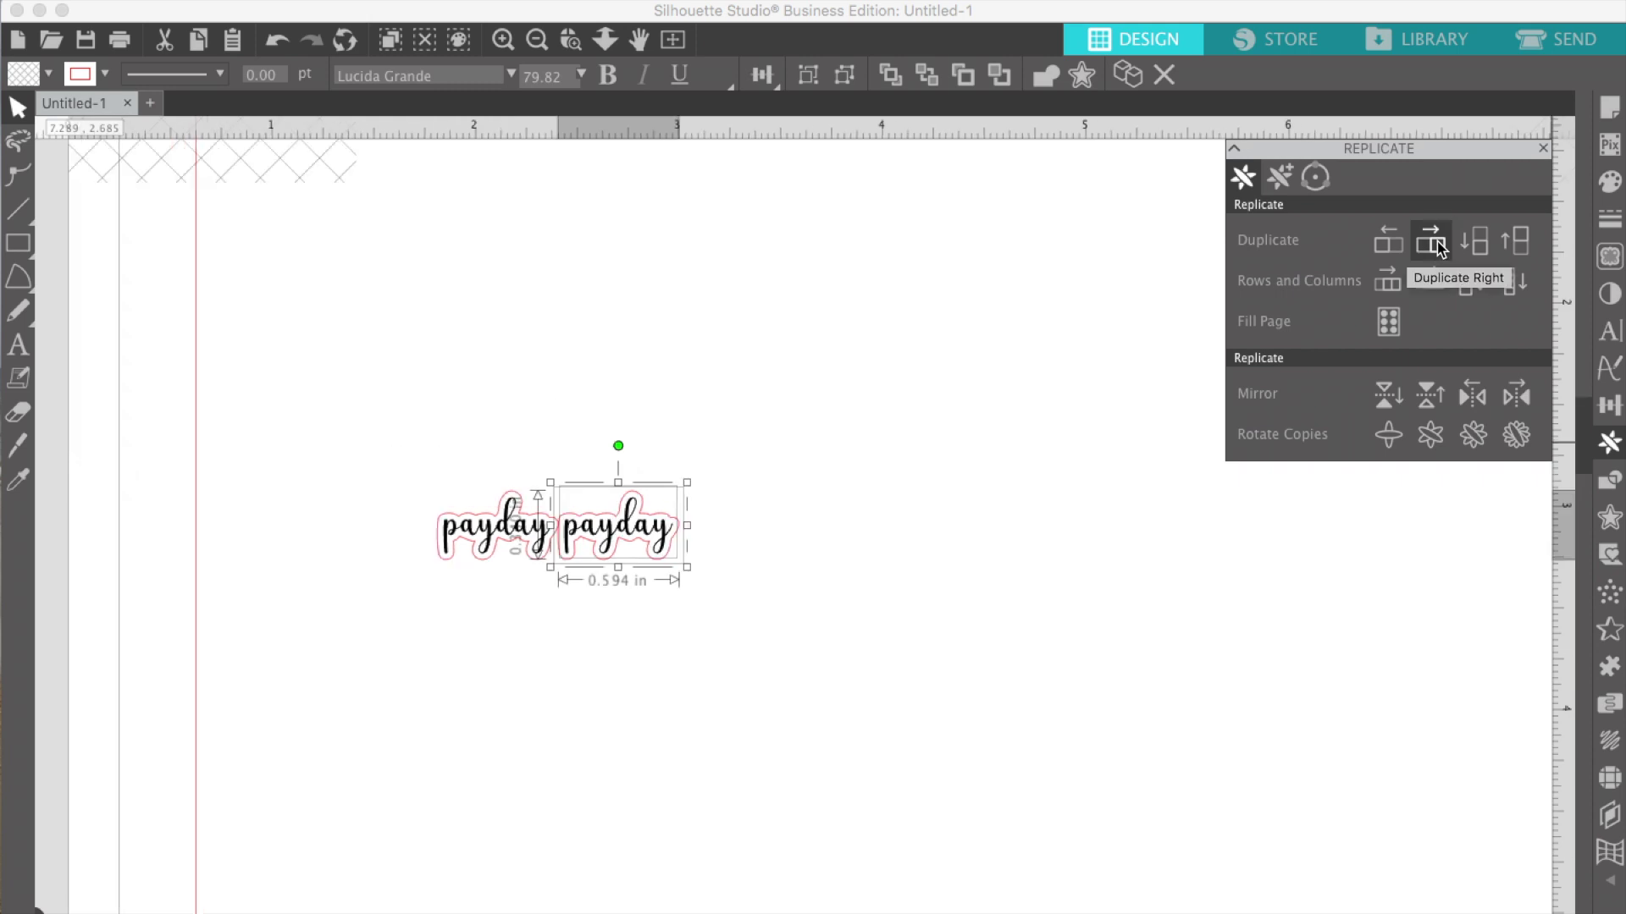
key(Right)
key(Right)
key(Right)
key(Right)
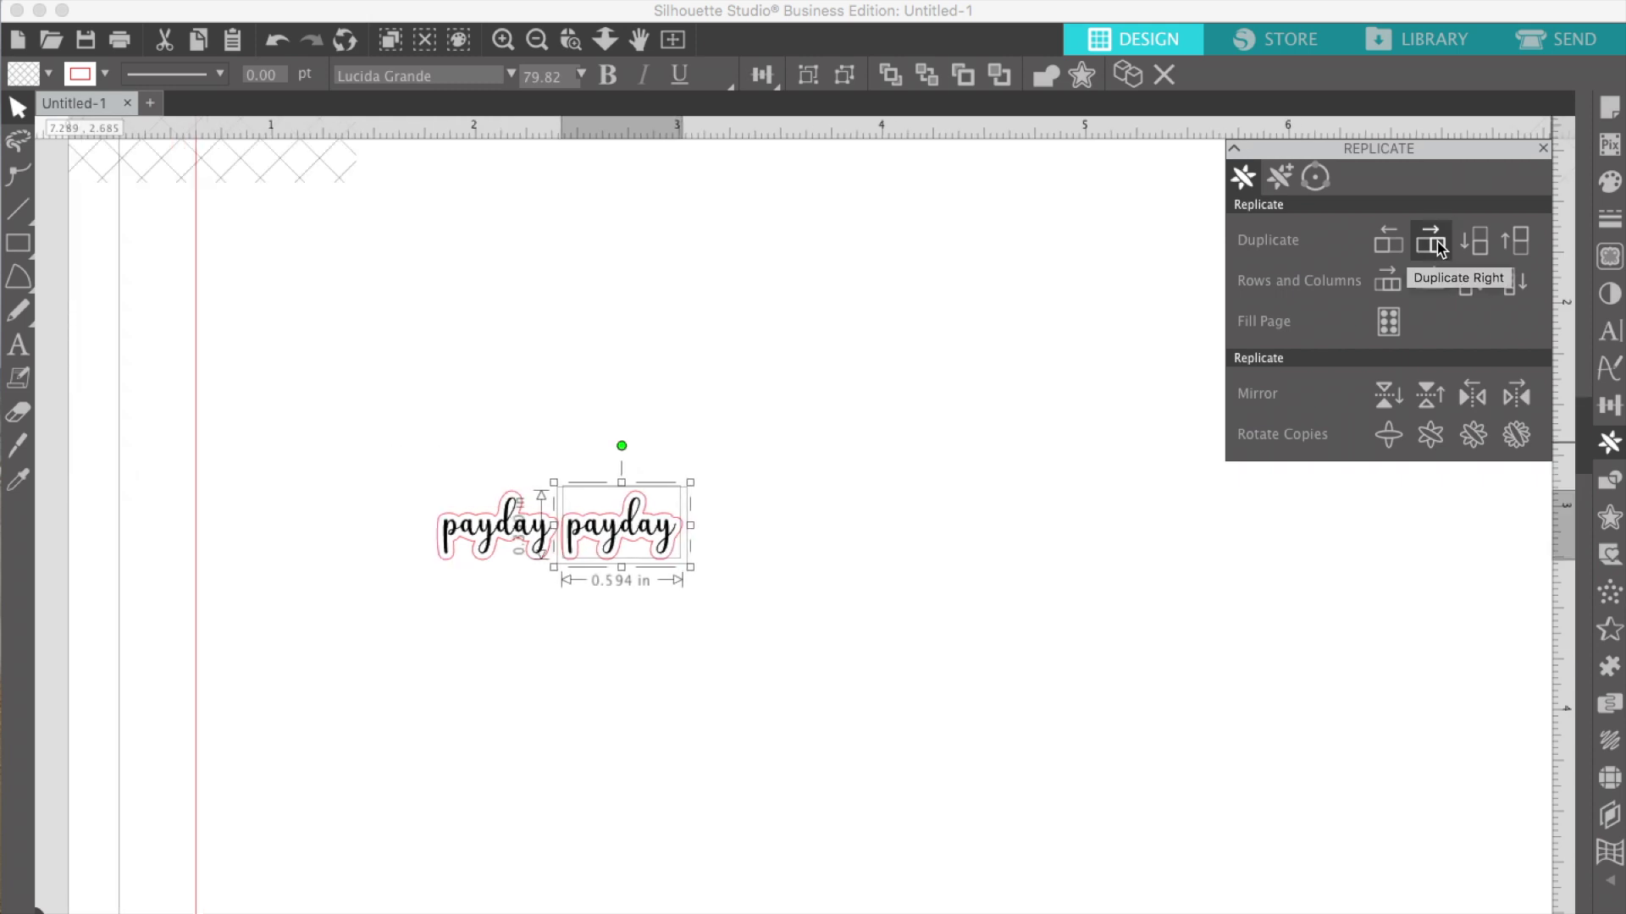
click(798, 546)
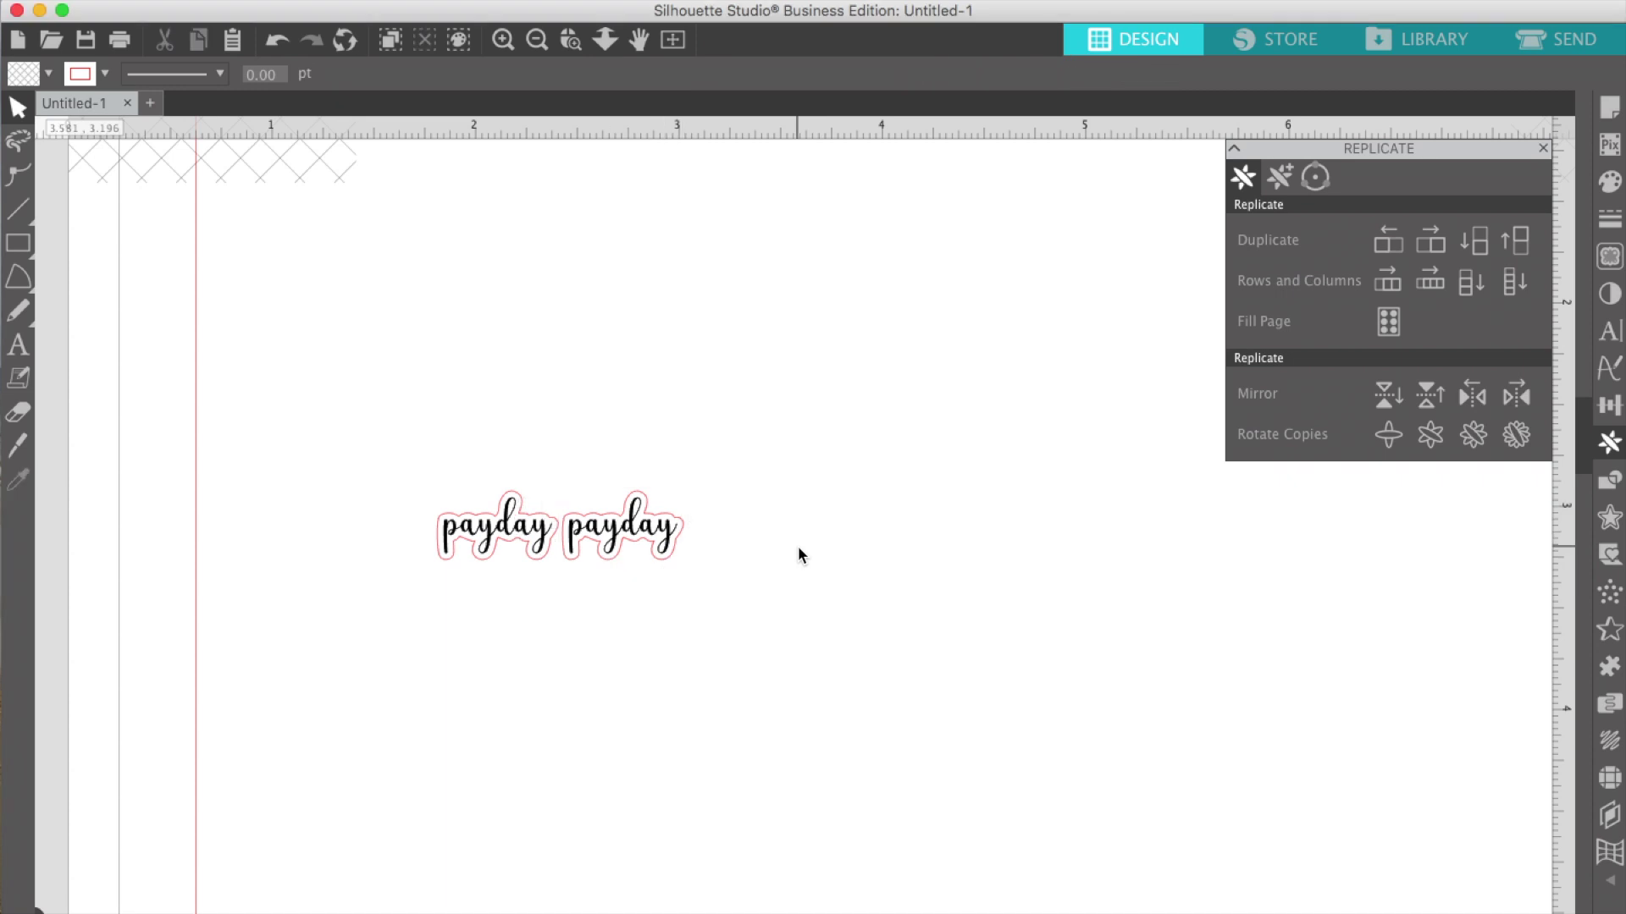
Replicate the pair of "payday" stickers downward into a column of four, and duplicate the lowest pair below to make five rows
drag(713, 591, 424, 495)
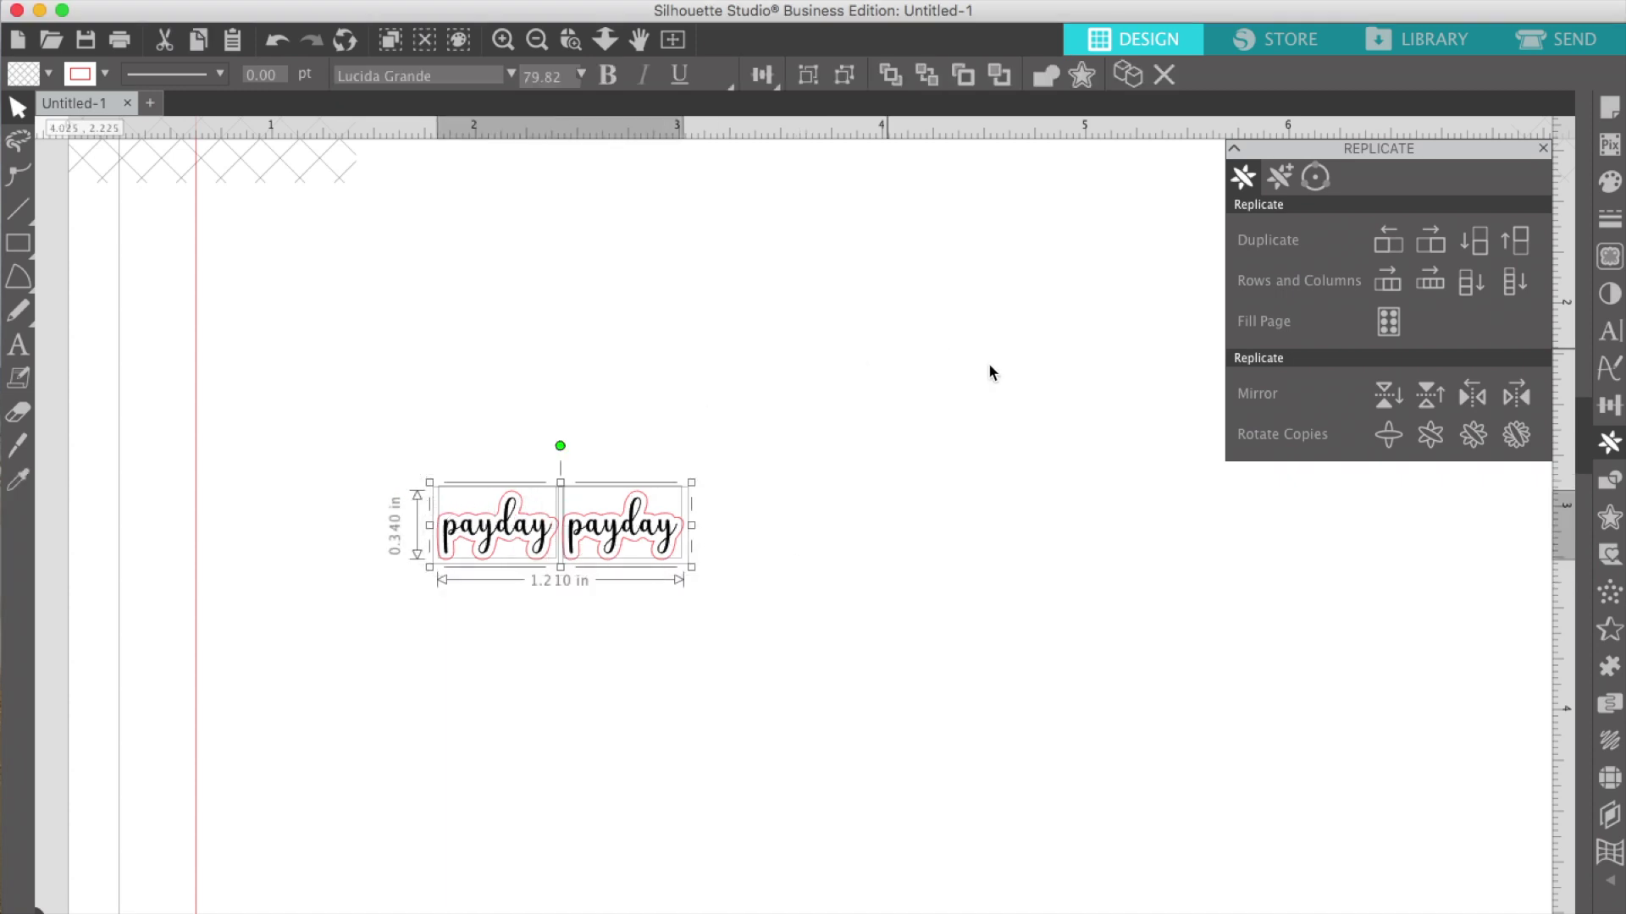
click(1514, 282)
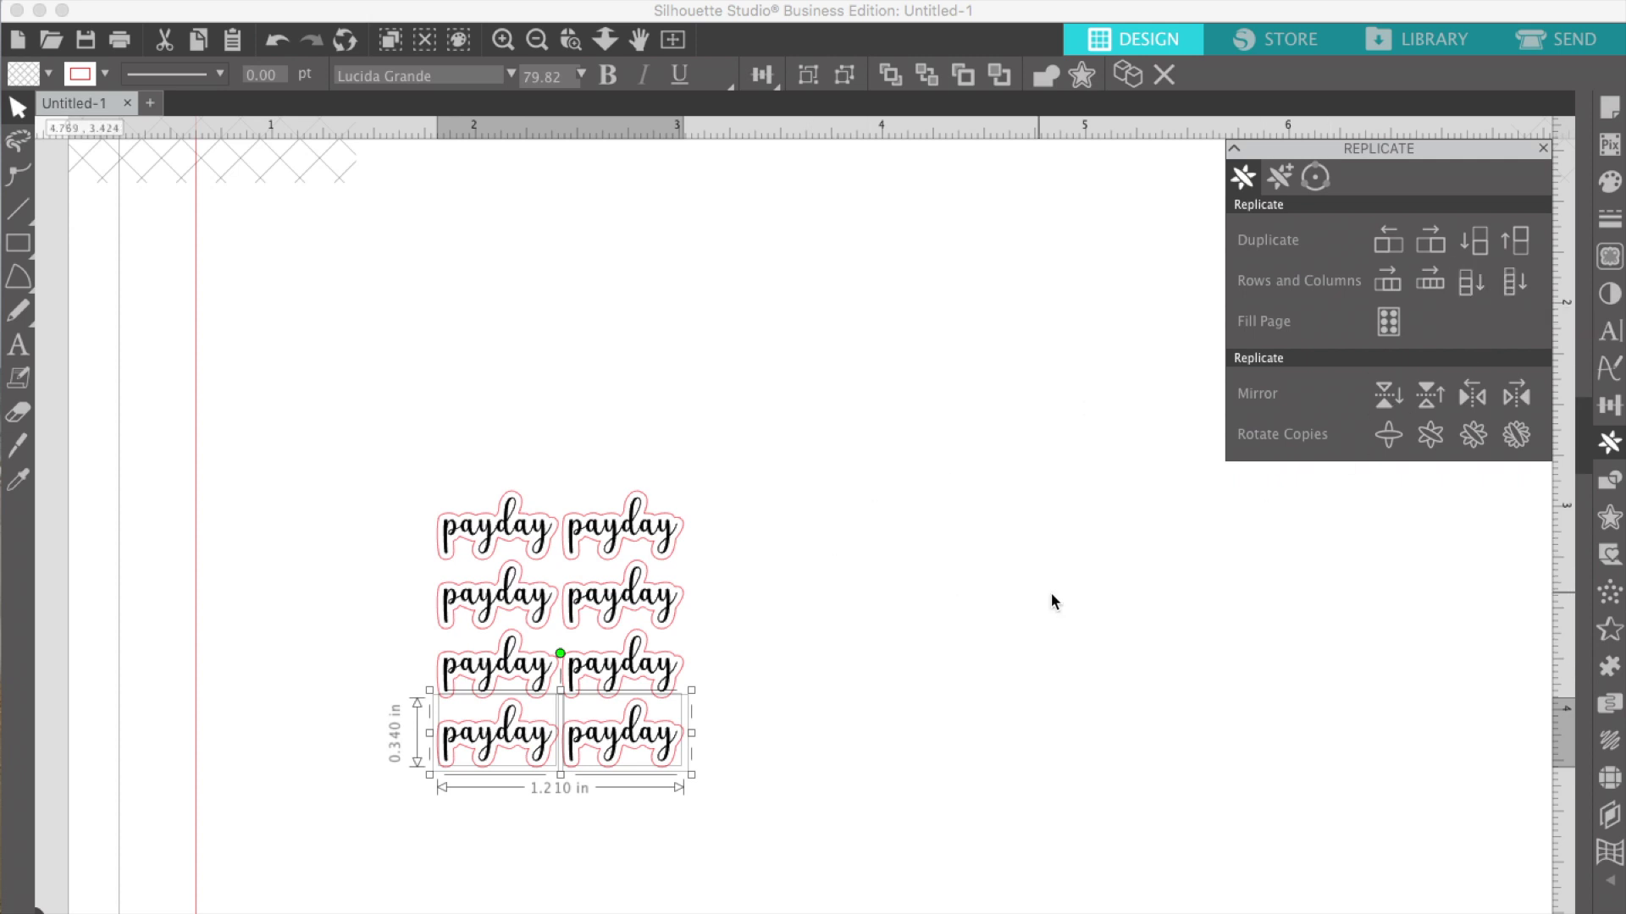
click(973, 637)
drag(667, 834, 334, 708)
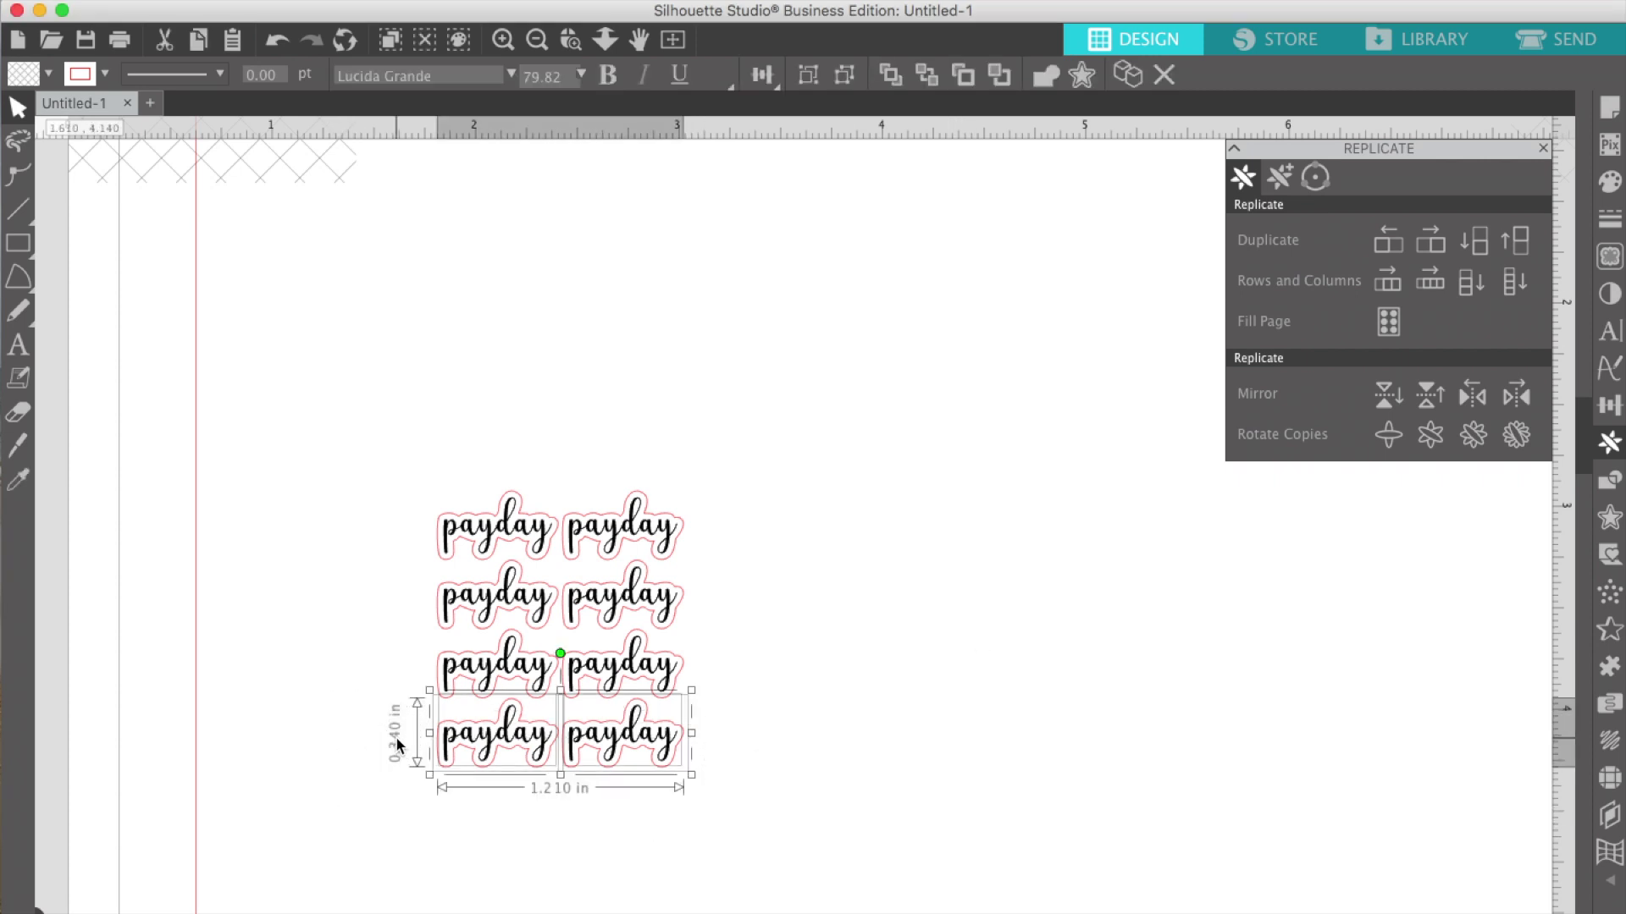
click(1477, 246)
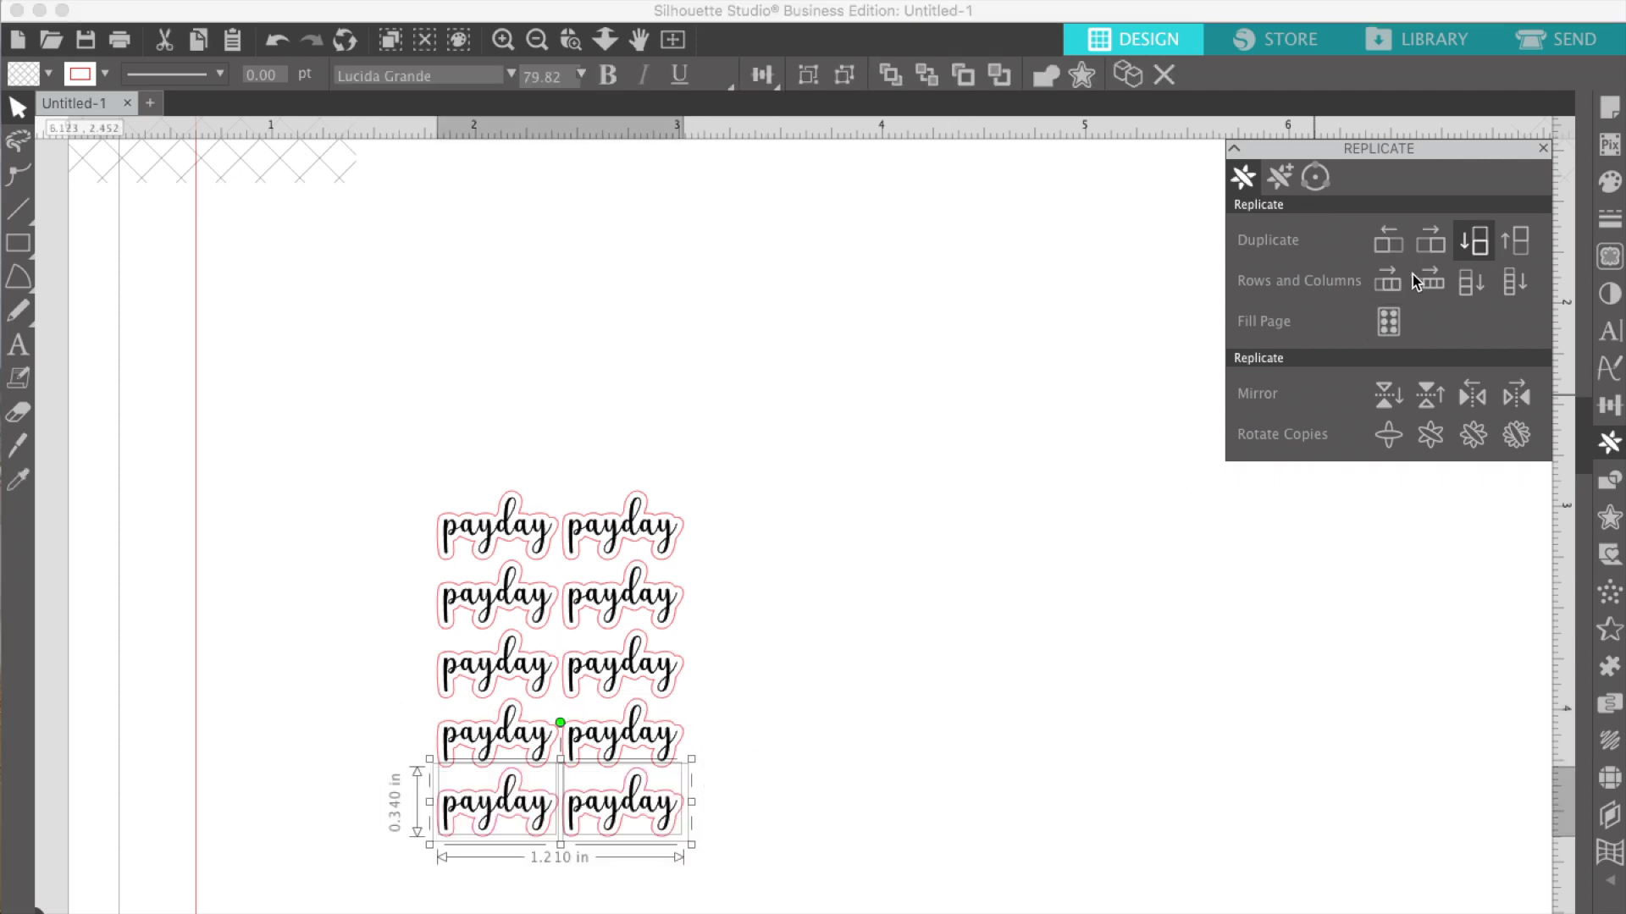
scroll(927, 702, down, 2)
click(926, 703)
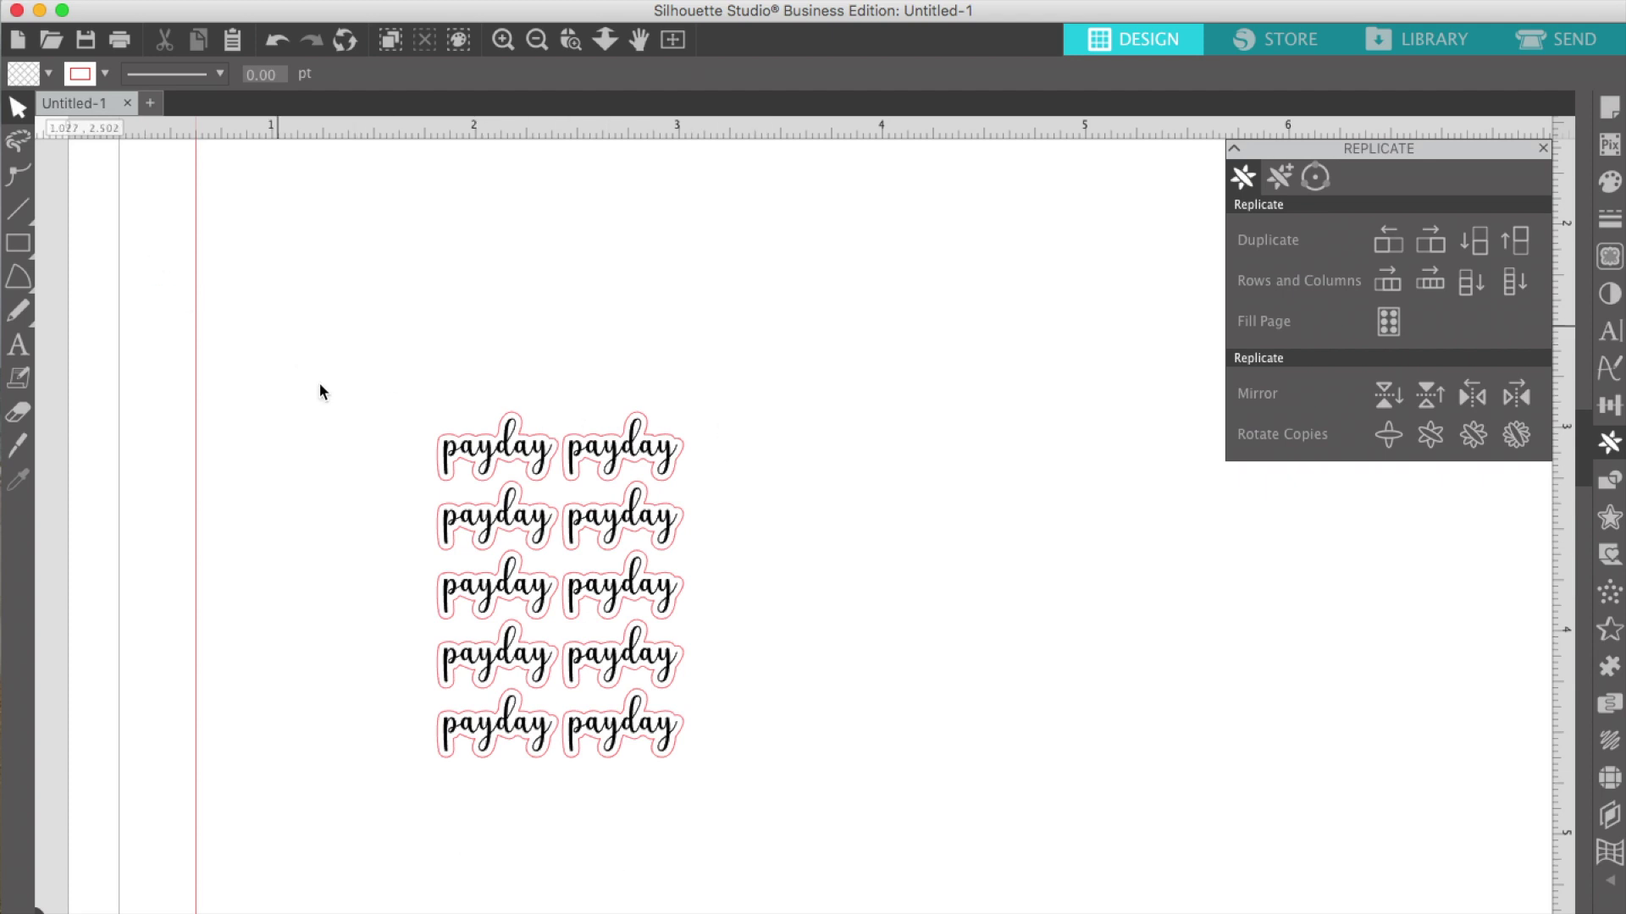
Draw a rounded rectangle about 1.6 by 2.1 in around all the "payday" stickers and set its line color to blue
click(20, 244)
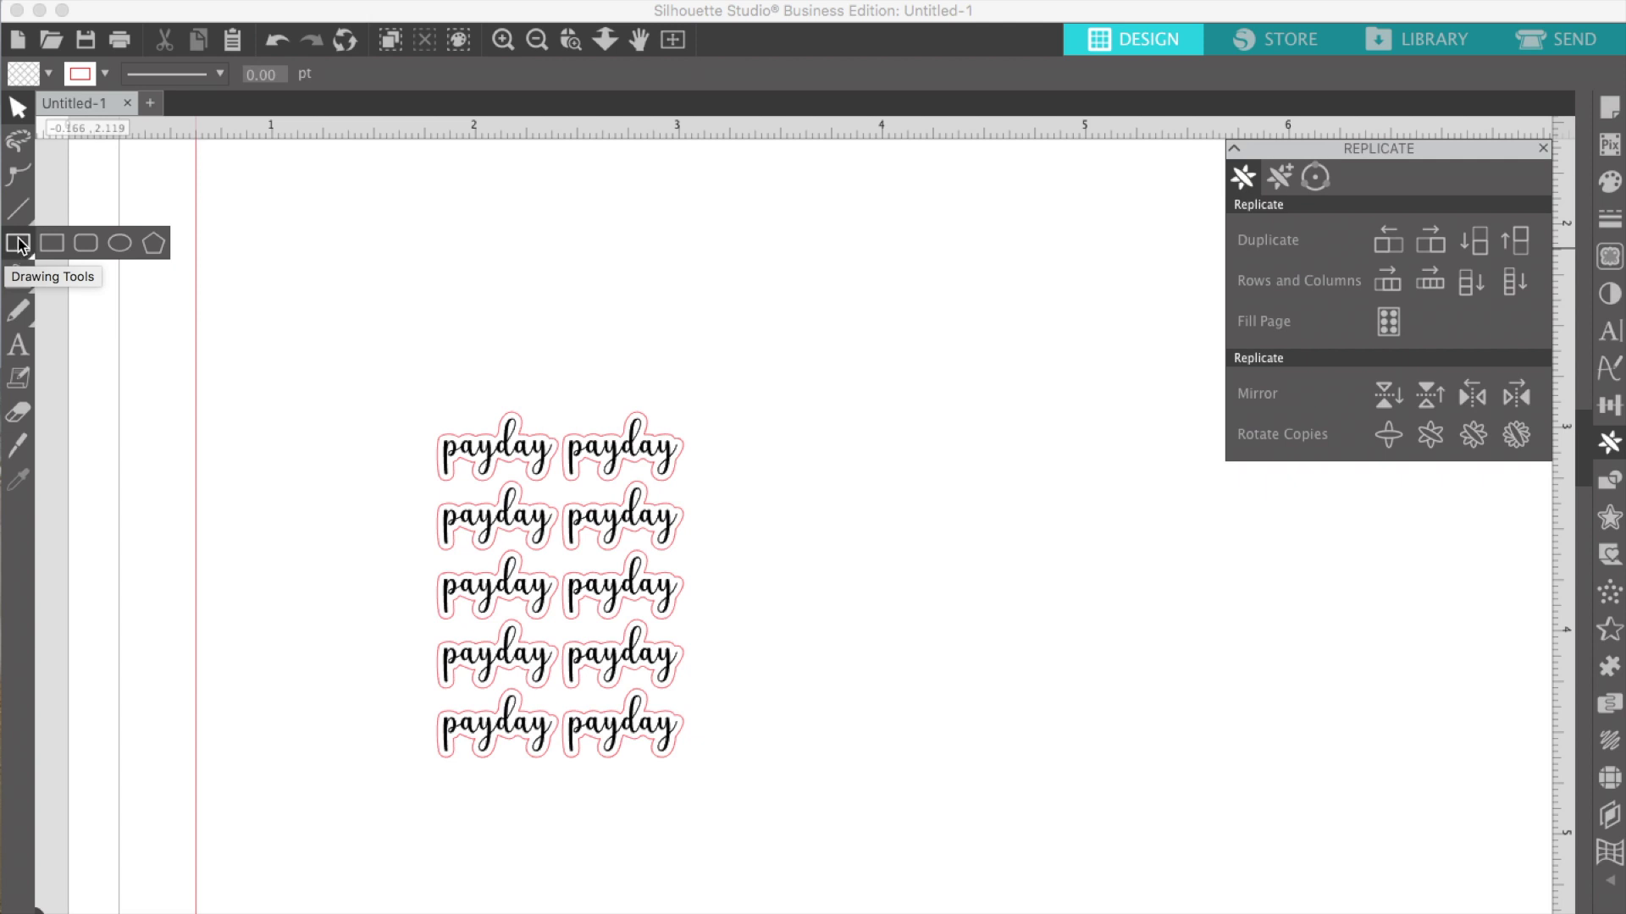
click(85, 246)
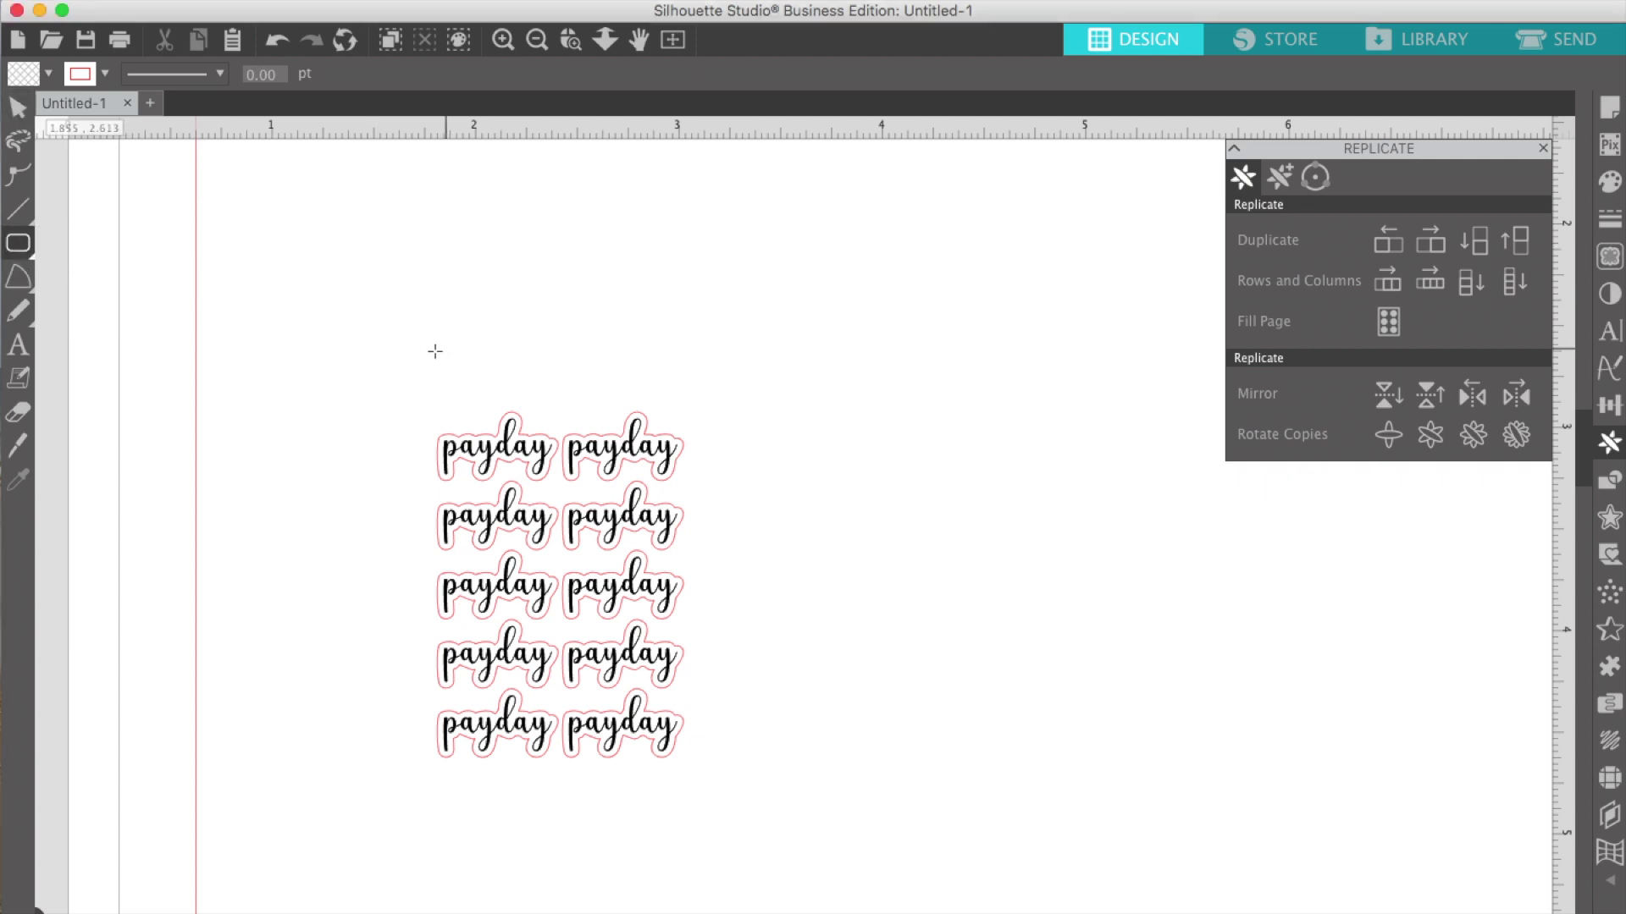
drag(392, 375, 714, 799)
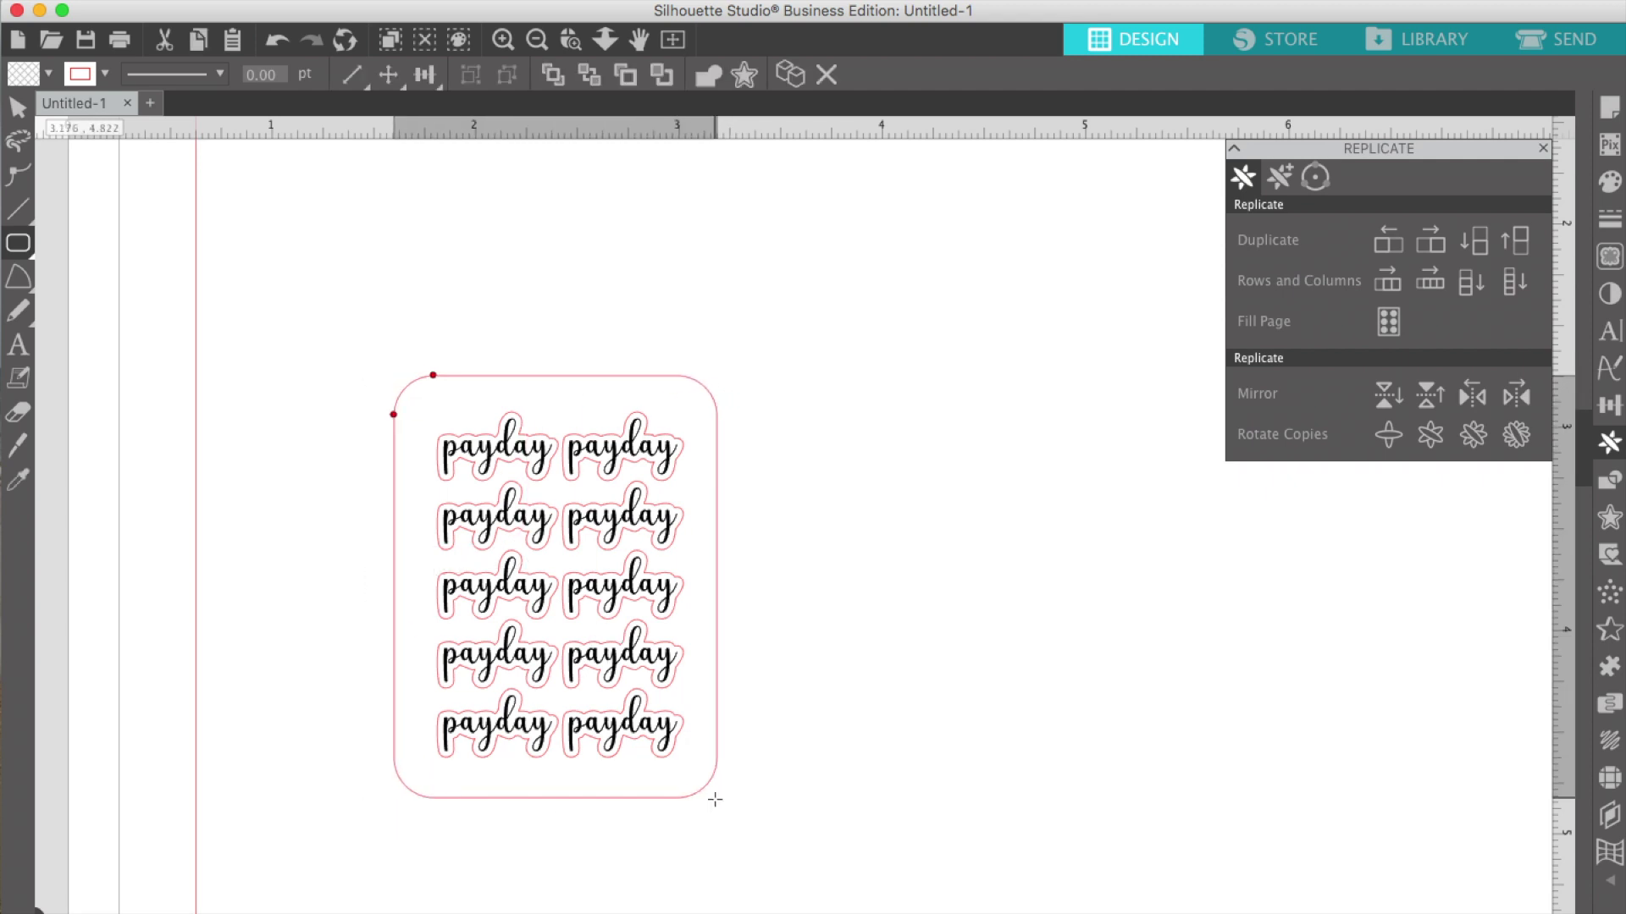
click(107, 74)
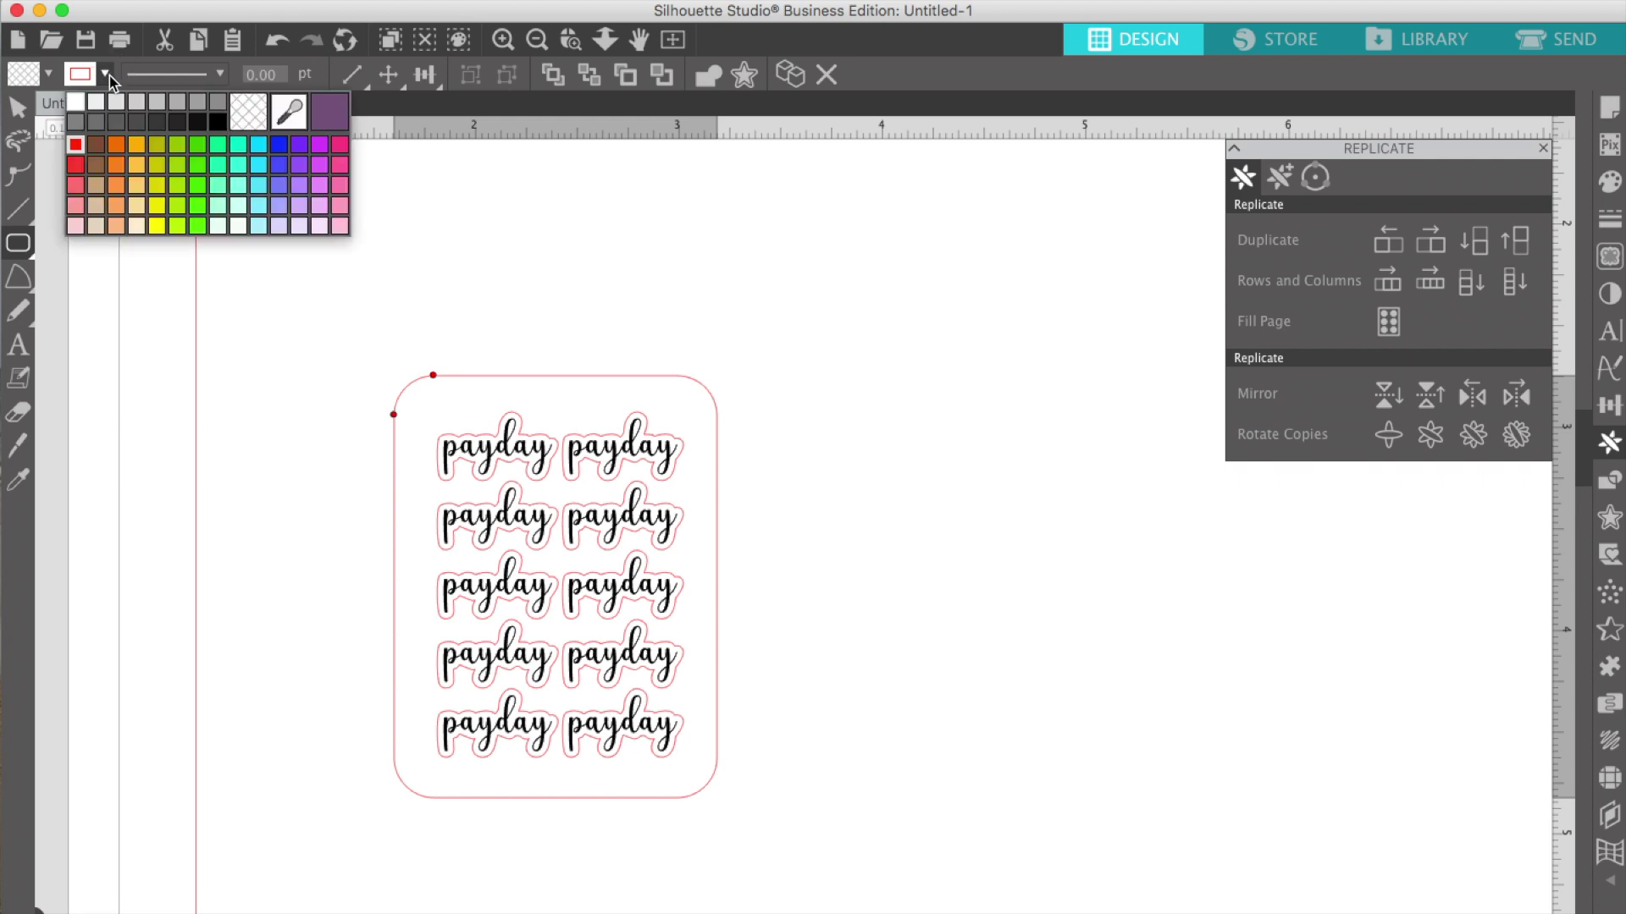
click(278, 147)
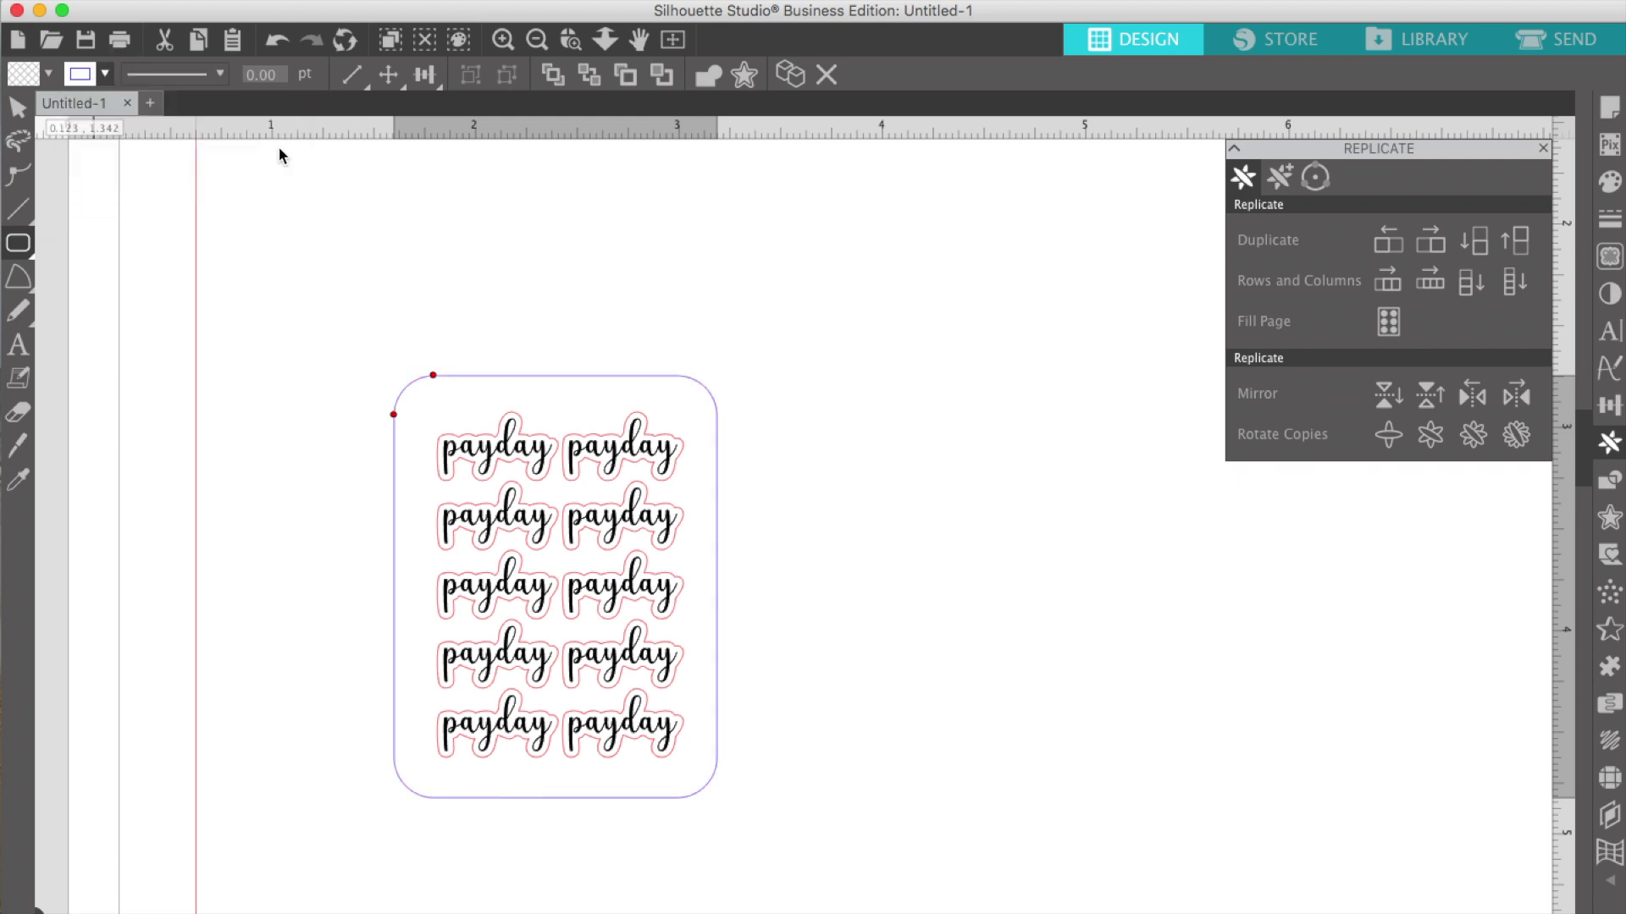
click(17, 110)
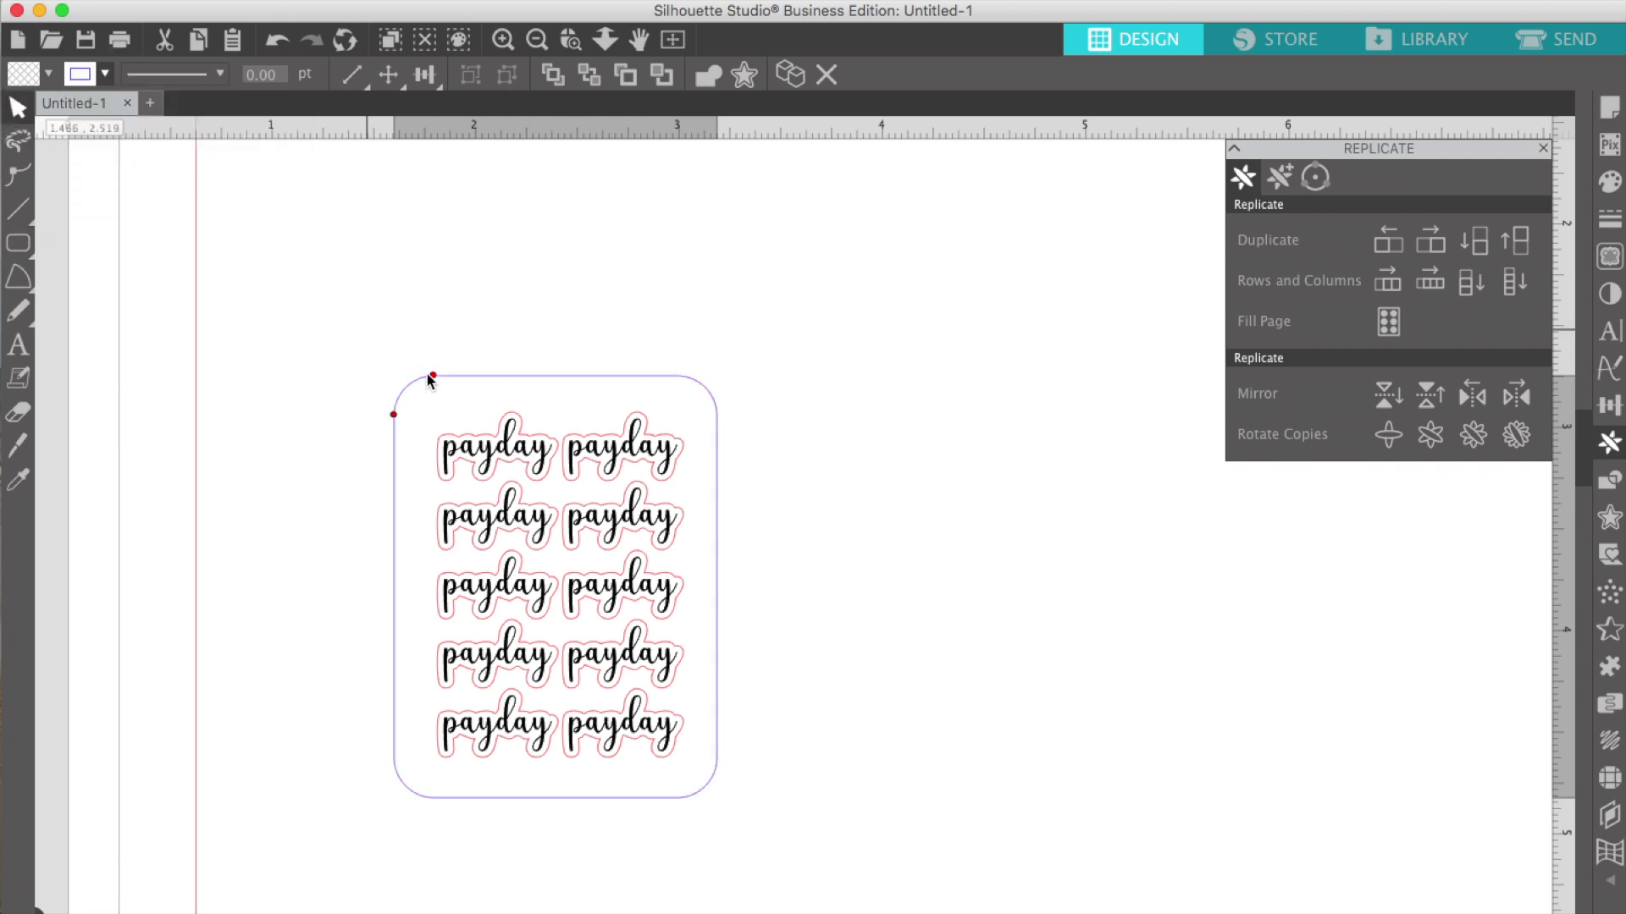
click(476, 298)
click(488, 385)
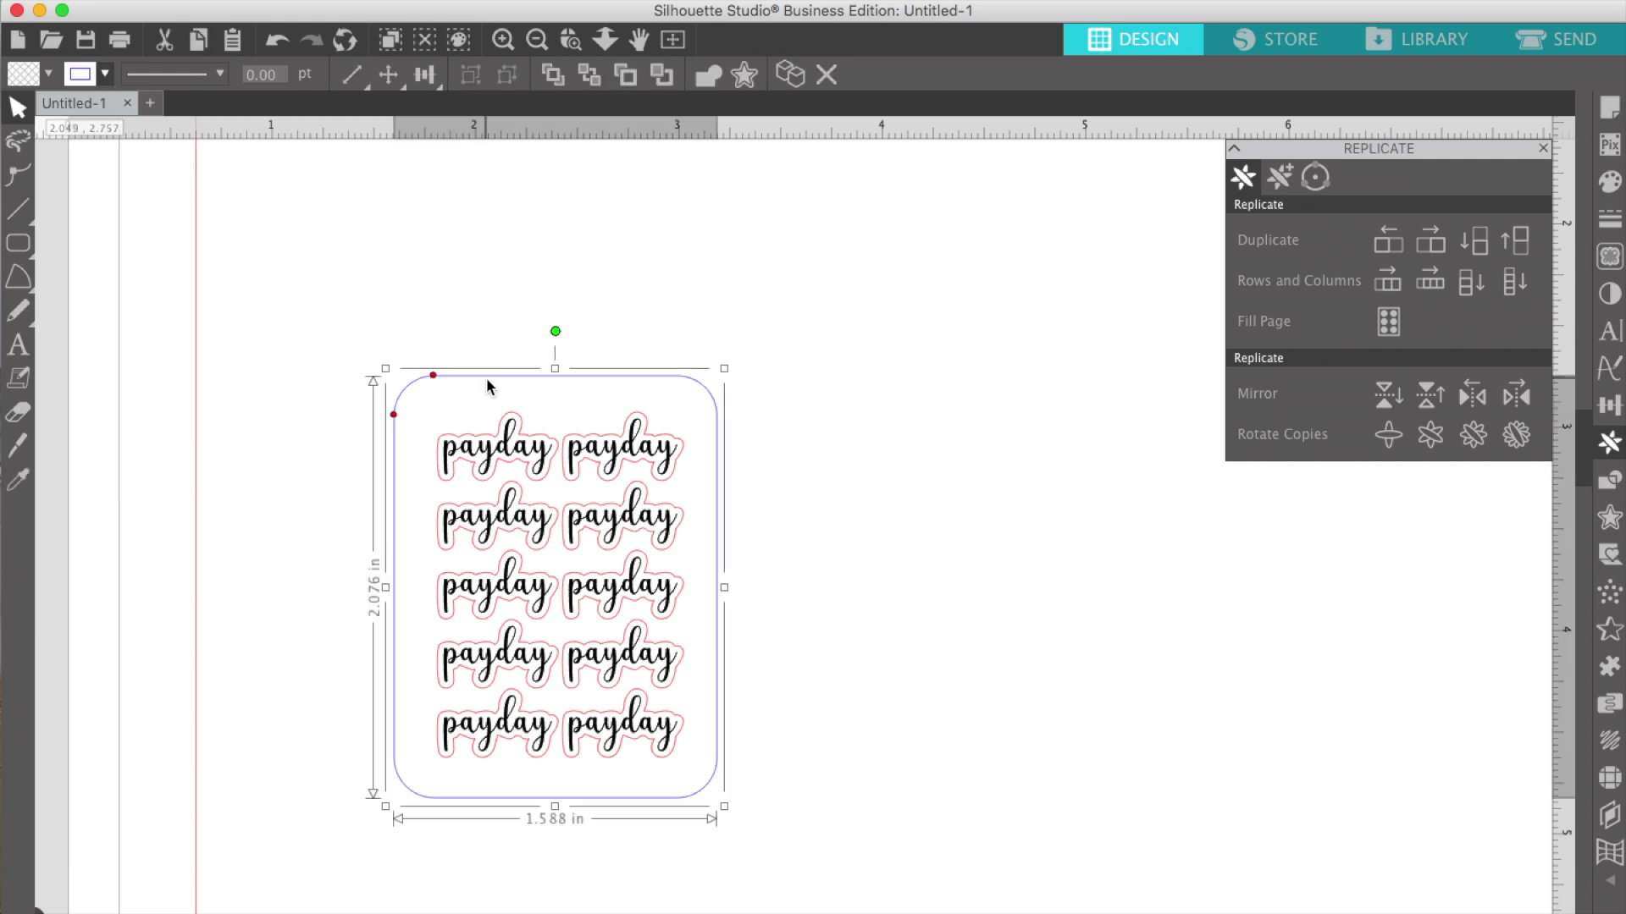
click(558, 446)
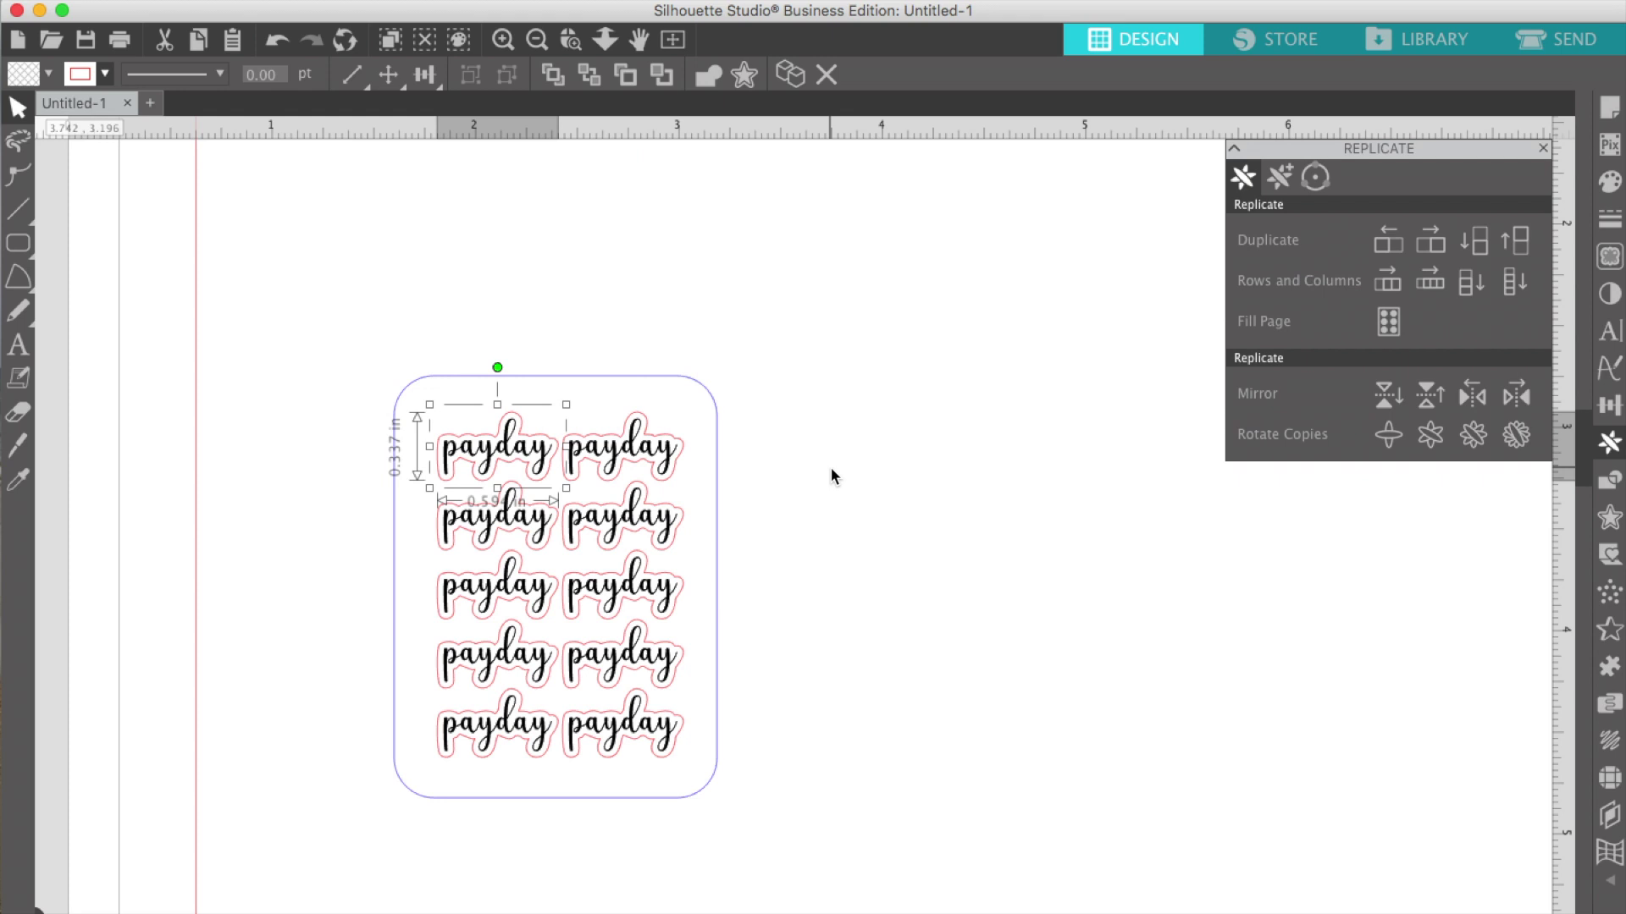
click(702, 377)
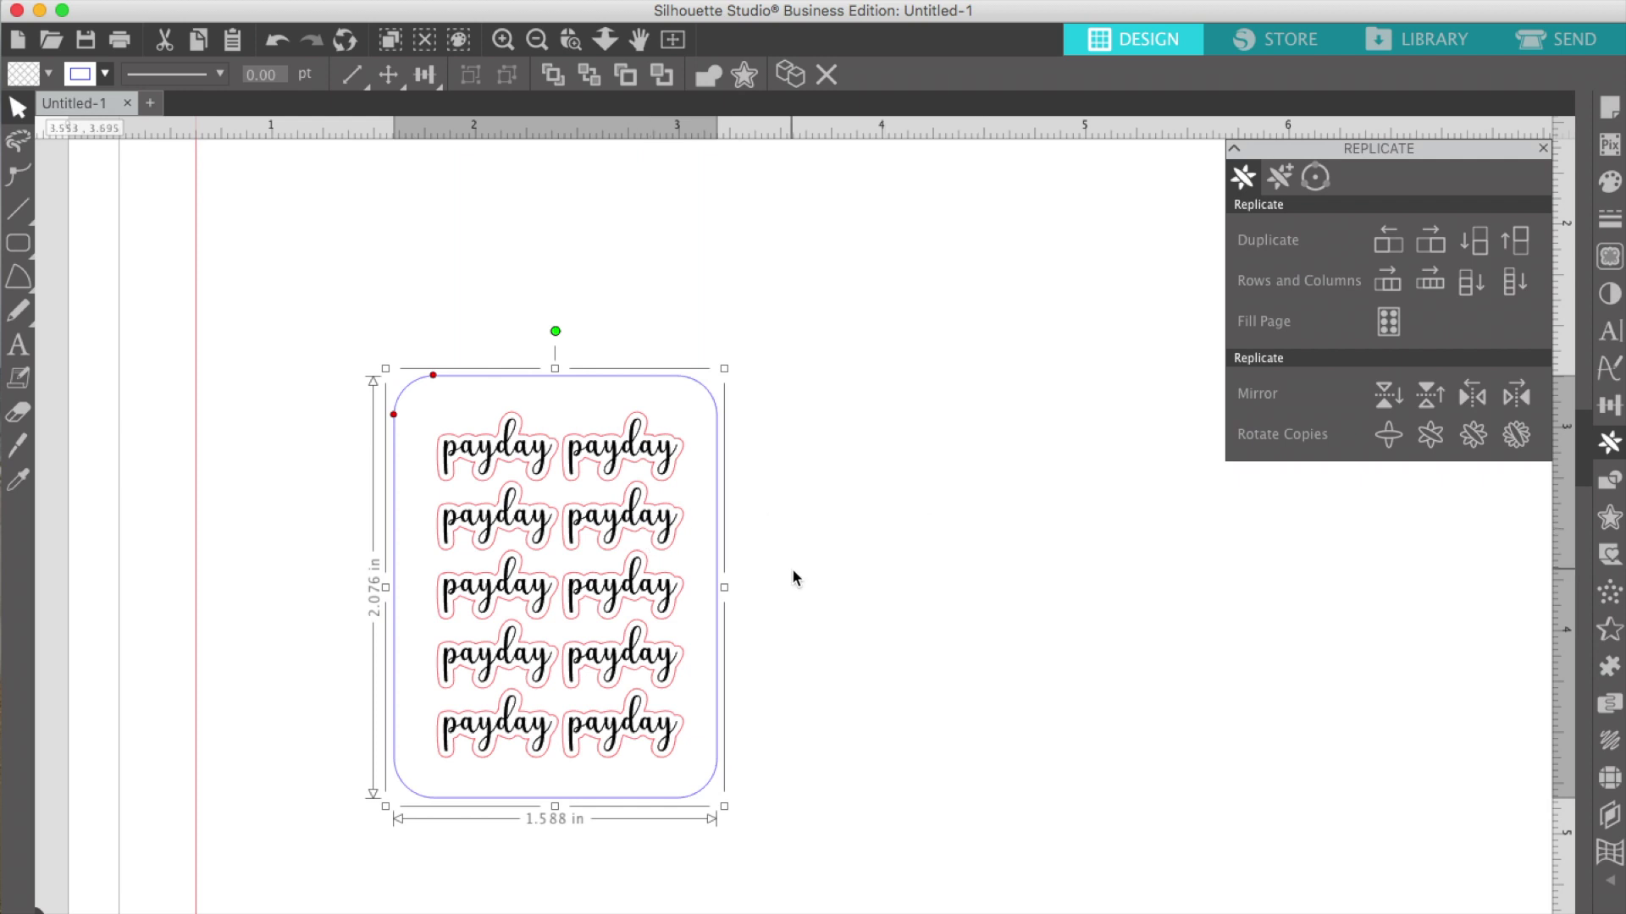
click(741, 453)
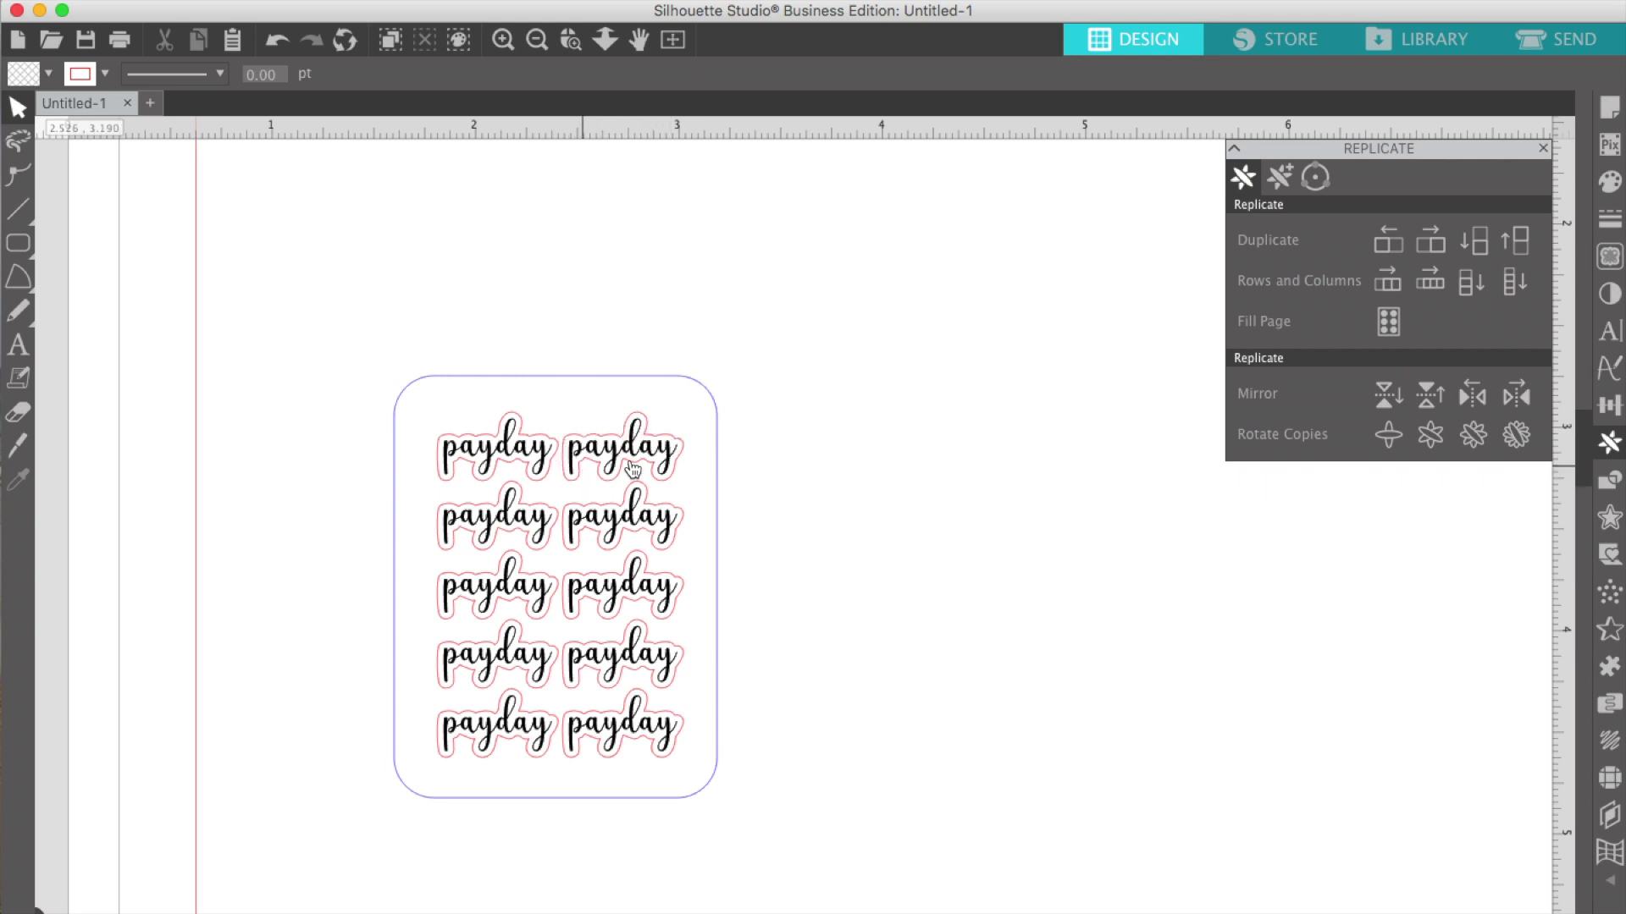
click(710, 389)
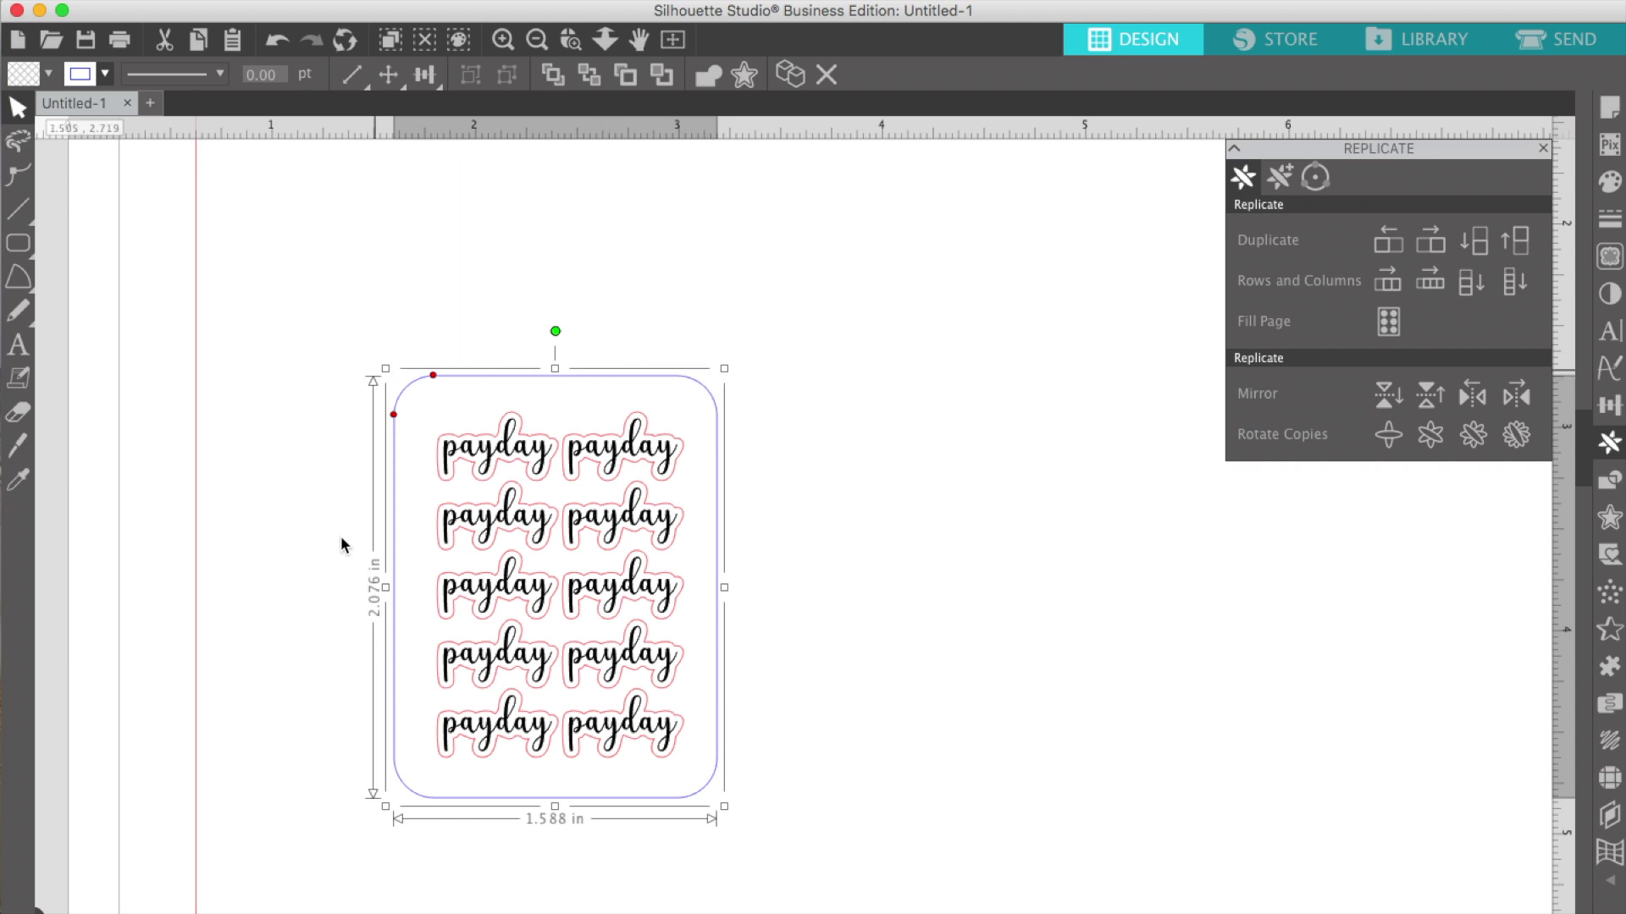
click(941, 627)
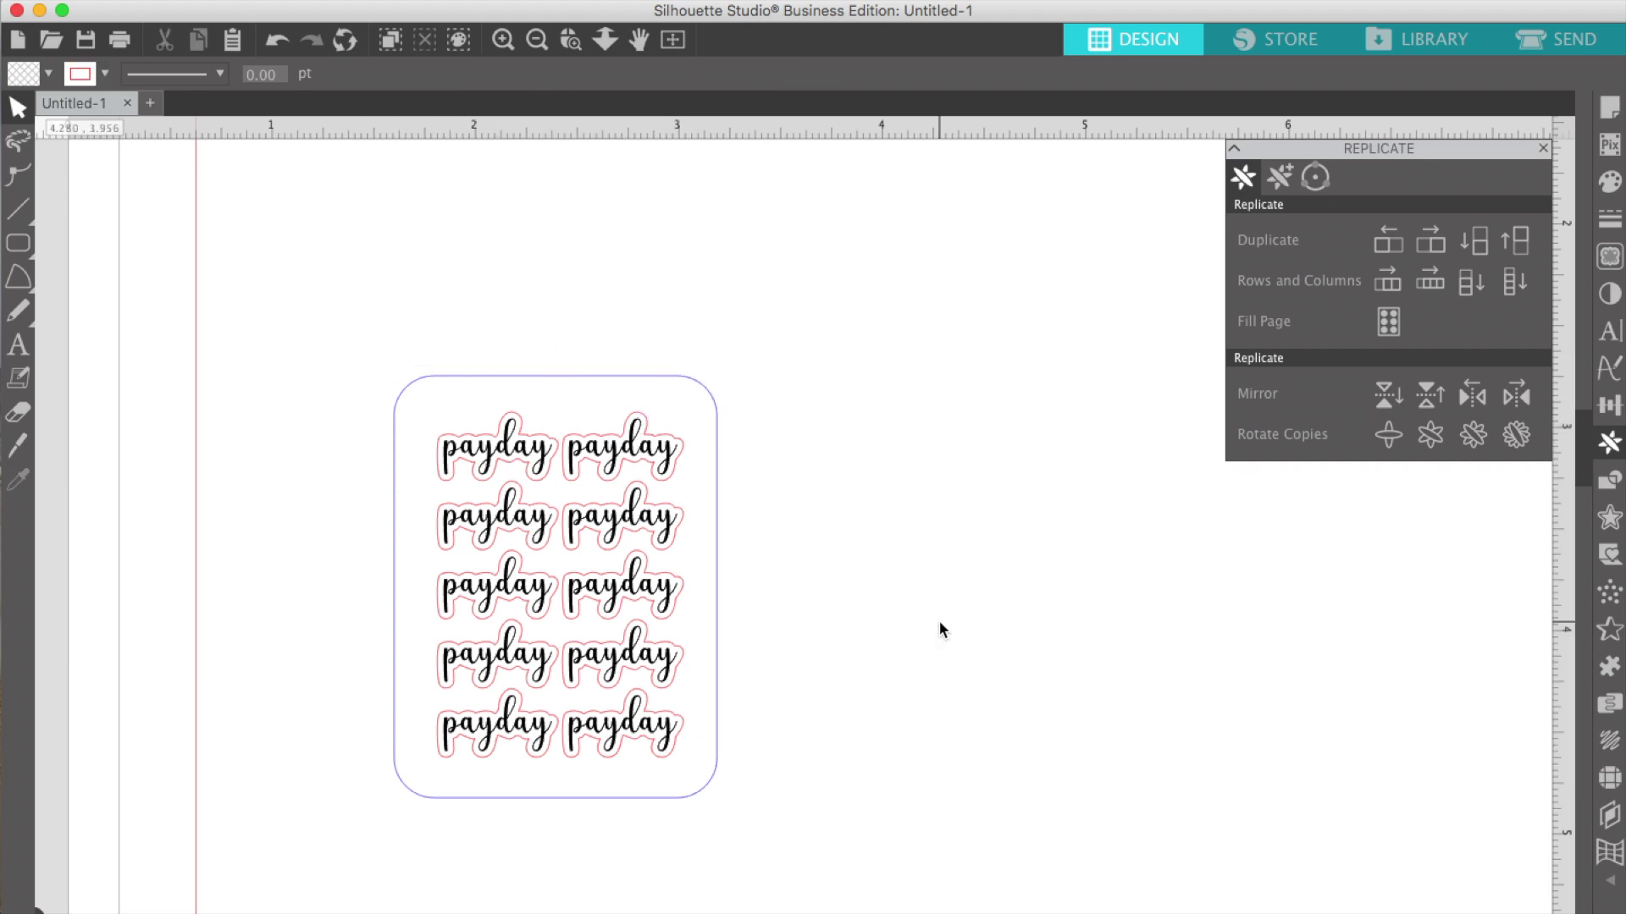
Nudge the blue rounded border slightly upward relative to the "payday" stickers
click(718, 505)
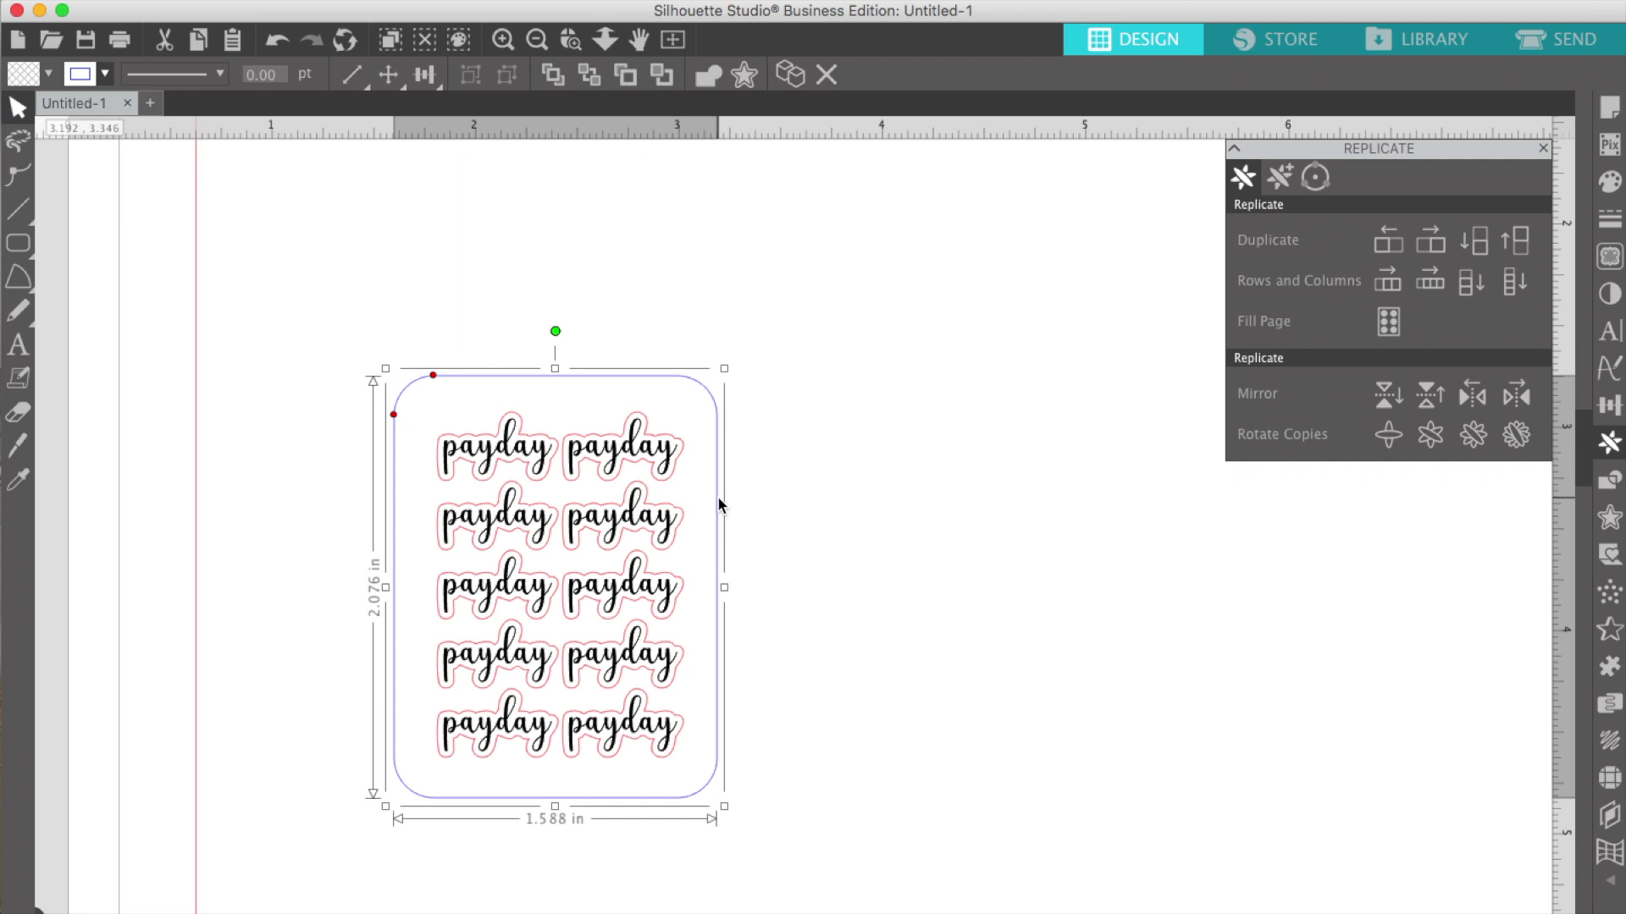
key(Up)
key(Up)
key(Up)
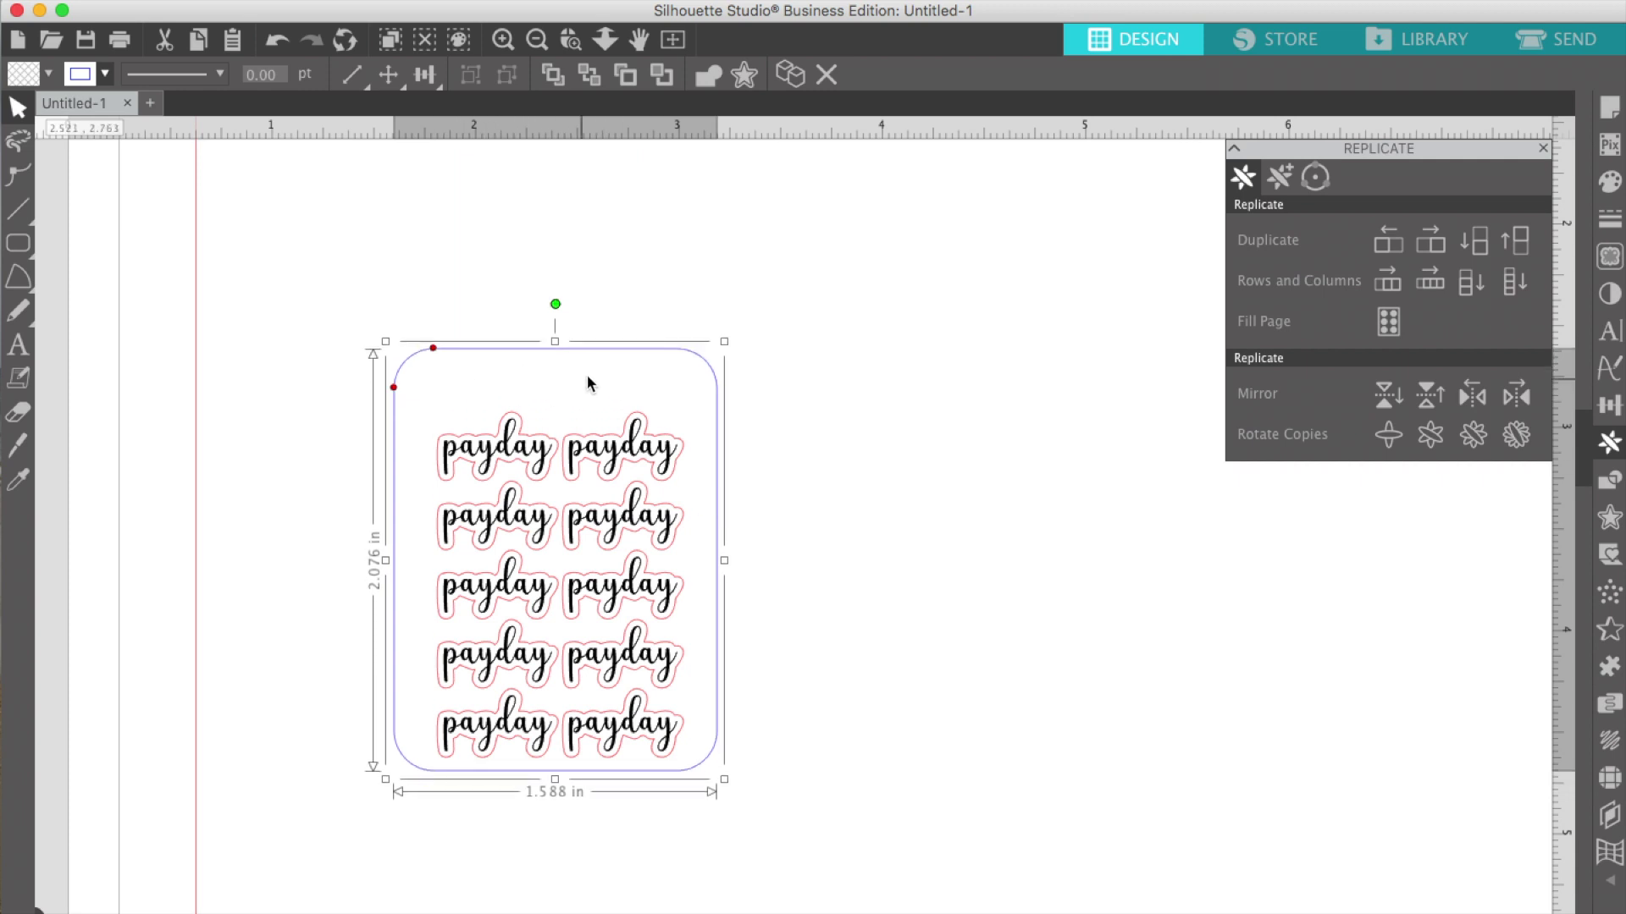
Delete the rounded border and every "payday" sticker except the first one in the top row
click(902, 450)
click(724, 497)
key(Delete)
drag(740, 834, 418, 520)
key(Delete)
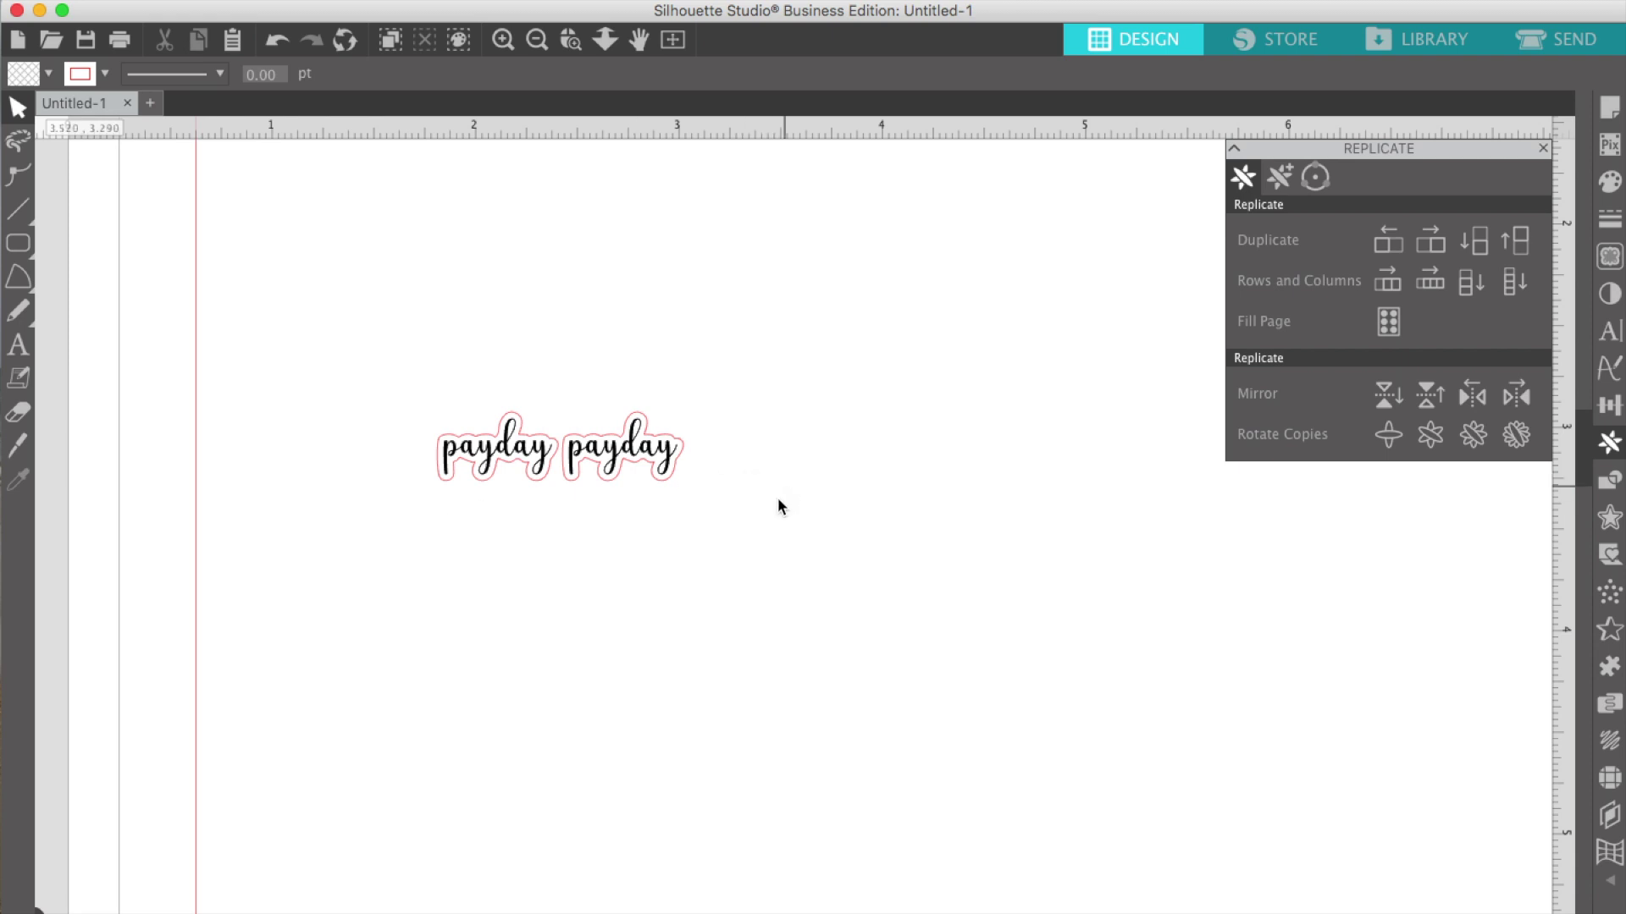
click(591, 408)
key(Delete)
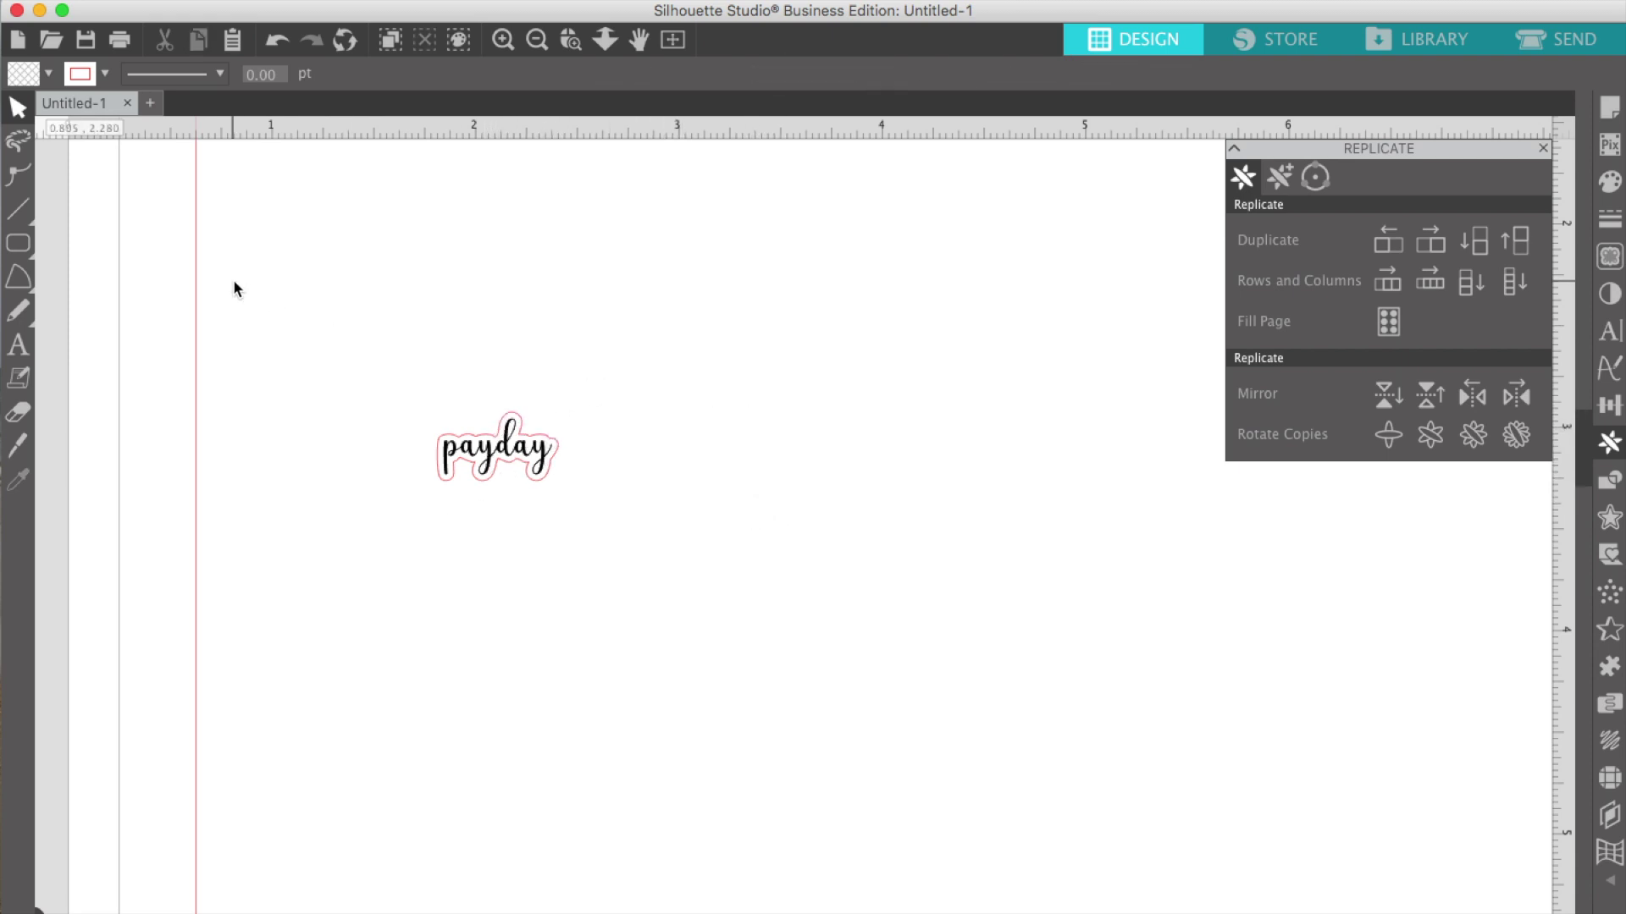
Shift the masked zebra image slightly to adjust its placement on the page
click(536, 40)
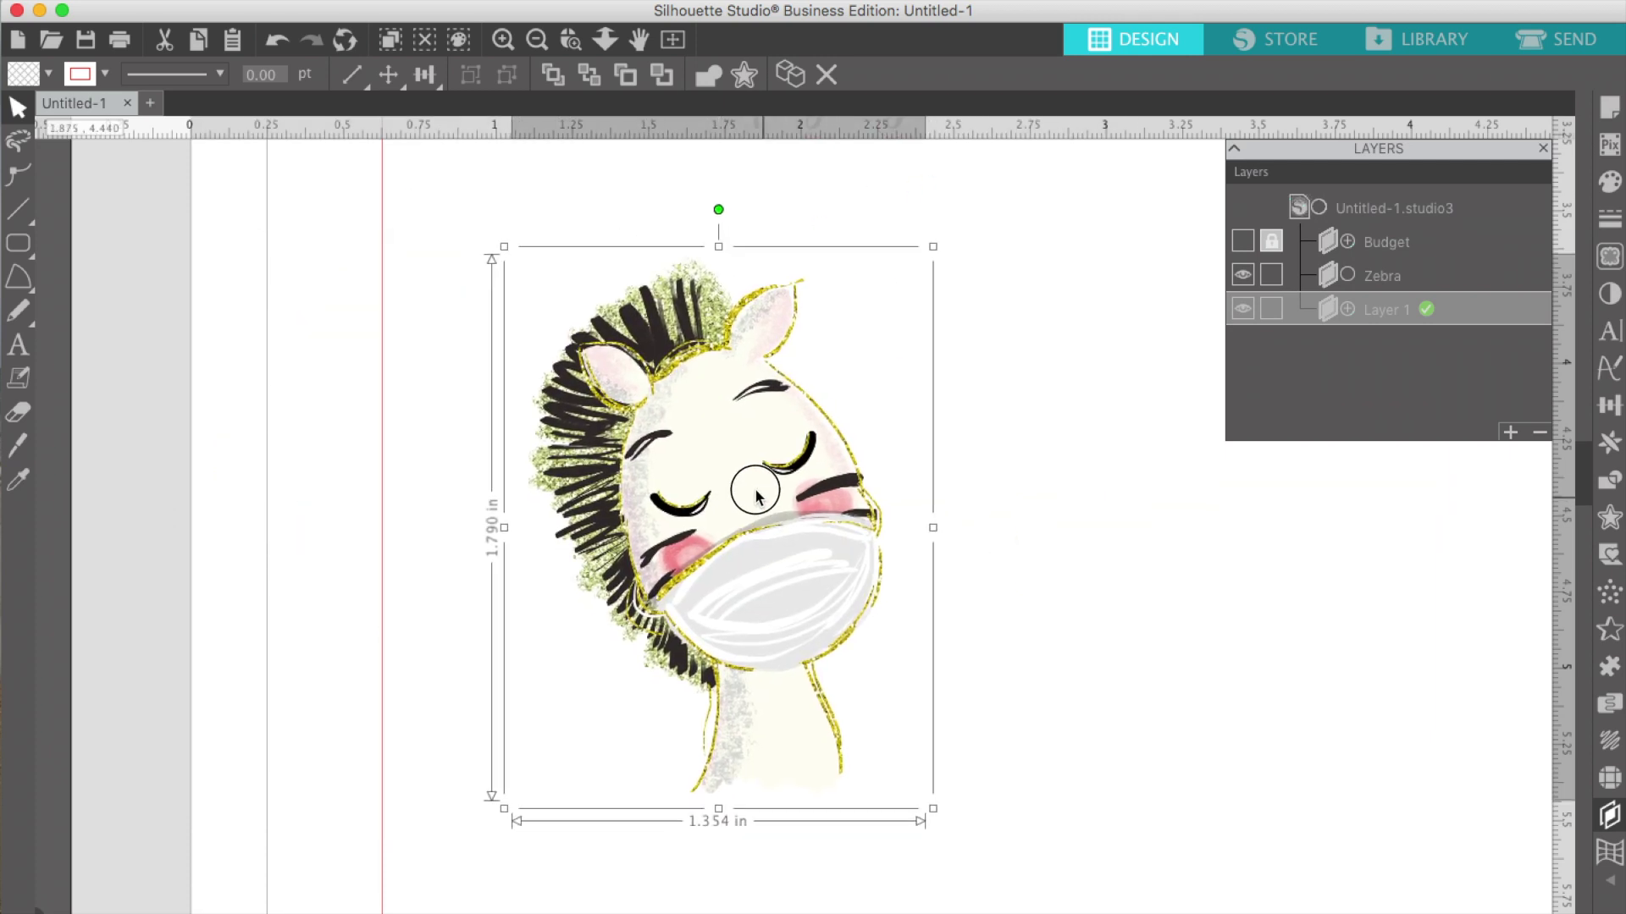
drag(756, 497, 749, 489)
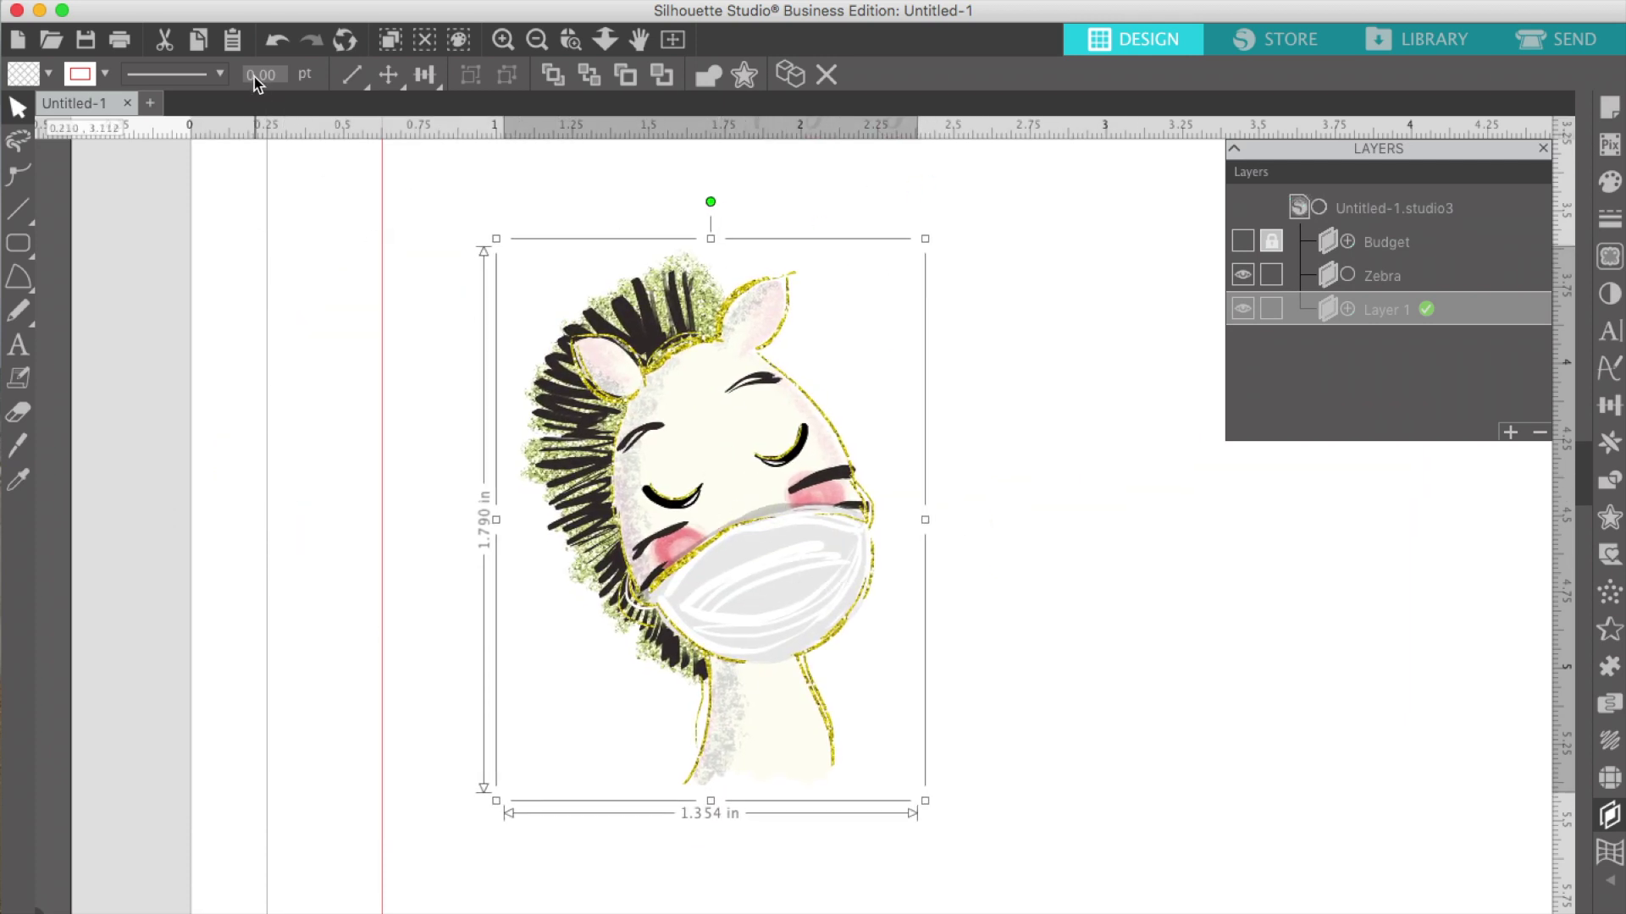
click(246, 0)
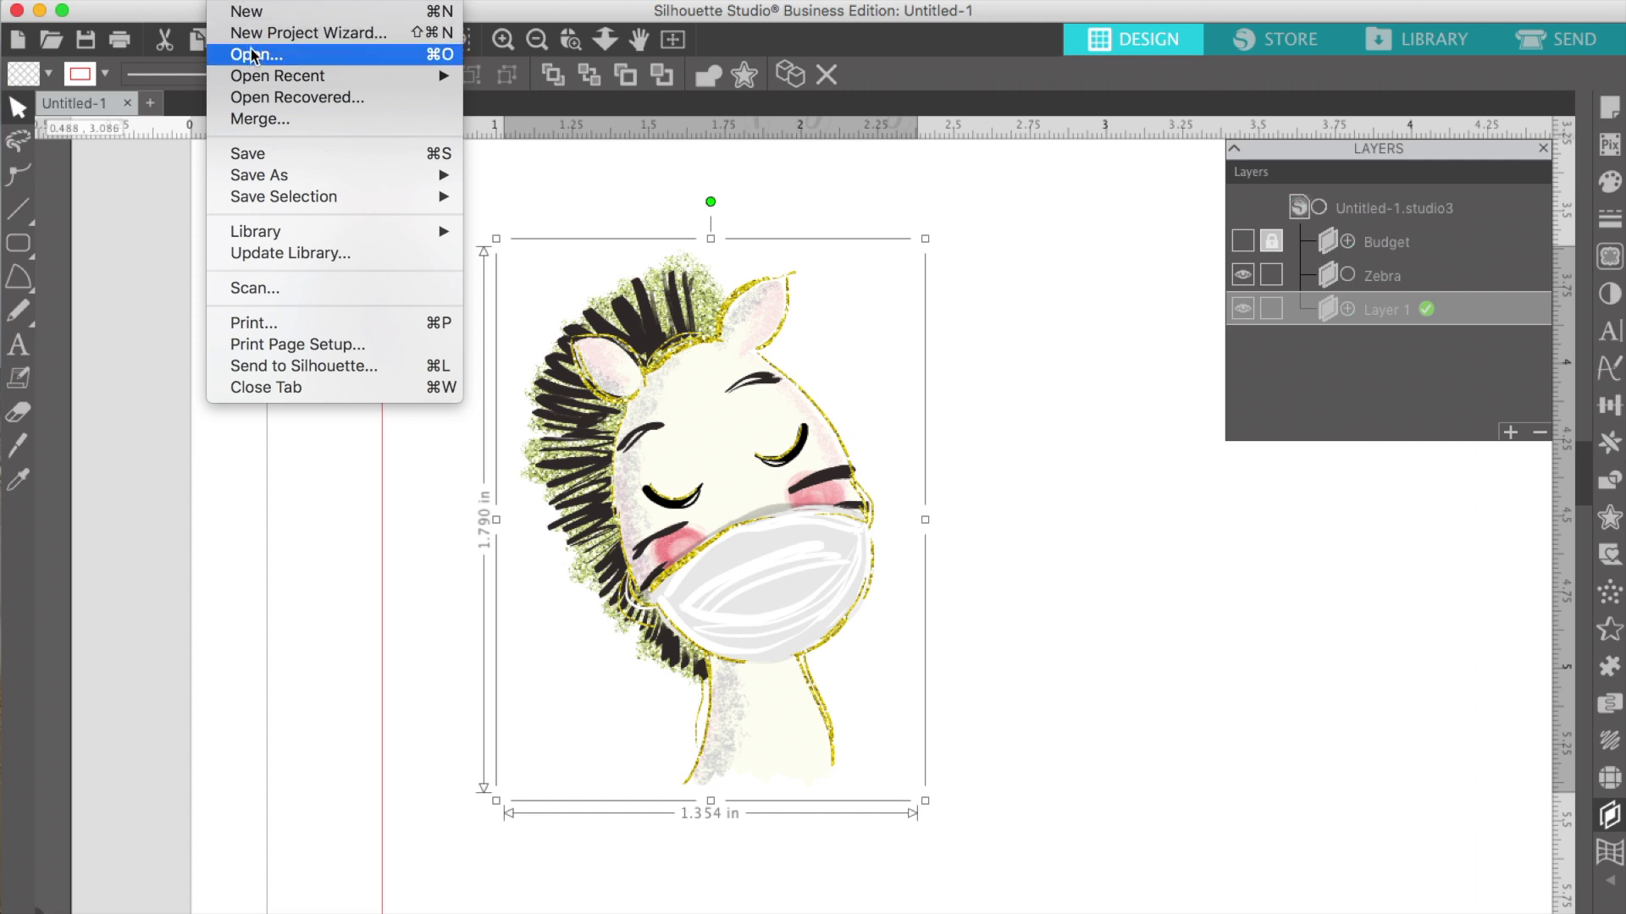
click(238, 3)
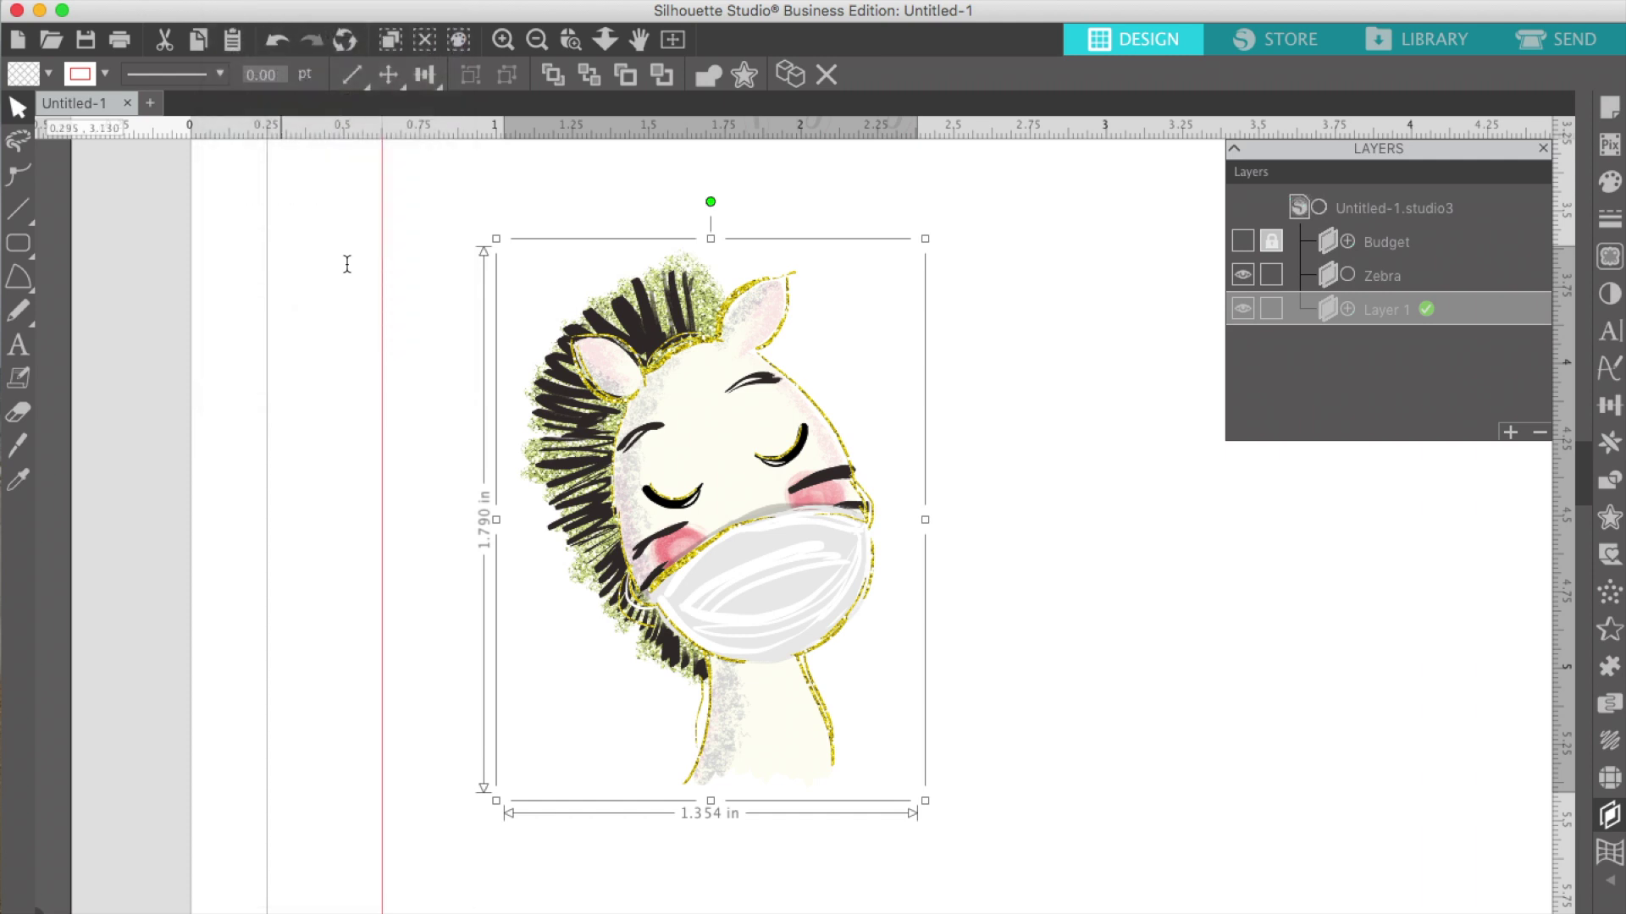
mouse_move(744, 495)
mouse_down()
mouse_move(820, 496)
mouse_move(801, 521)
mouse_move(729, 512)
mouse_up()
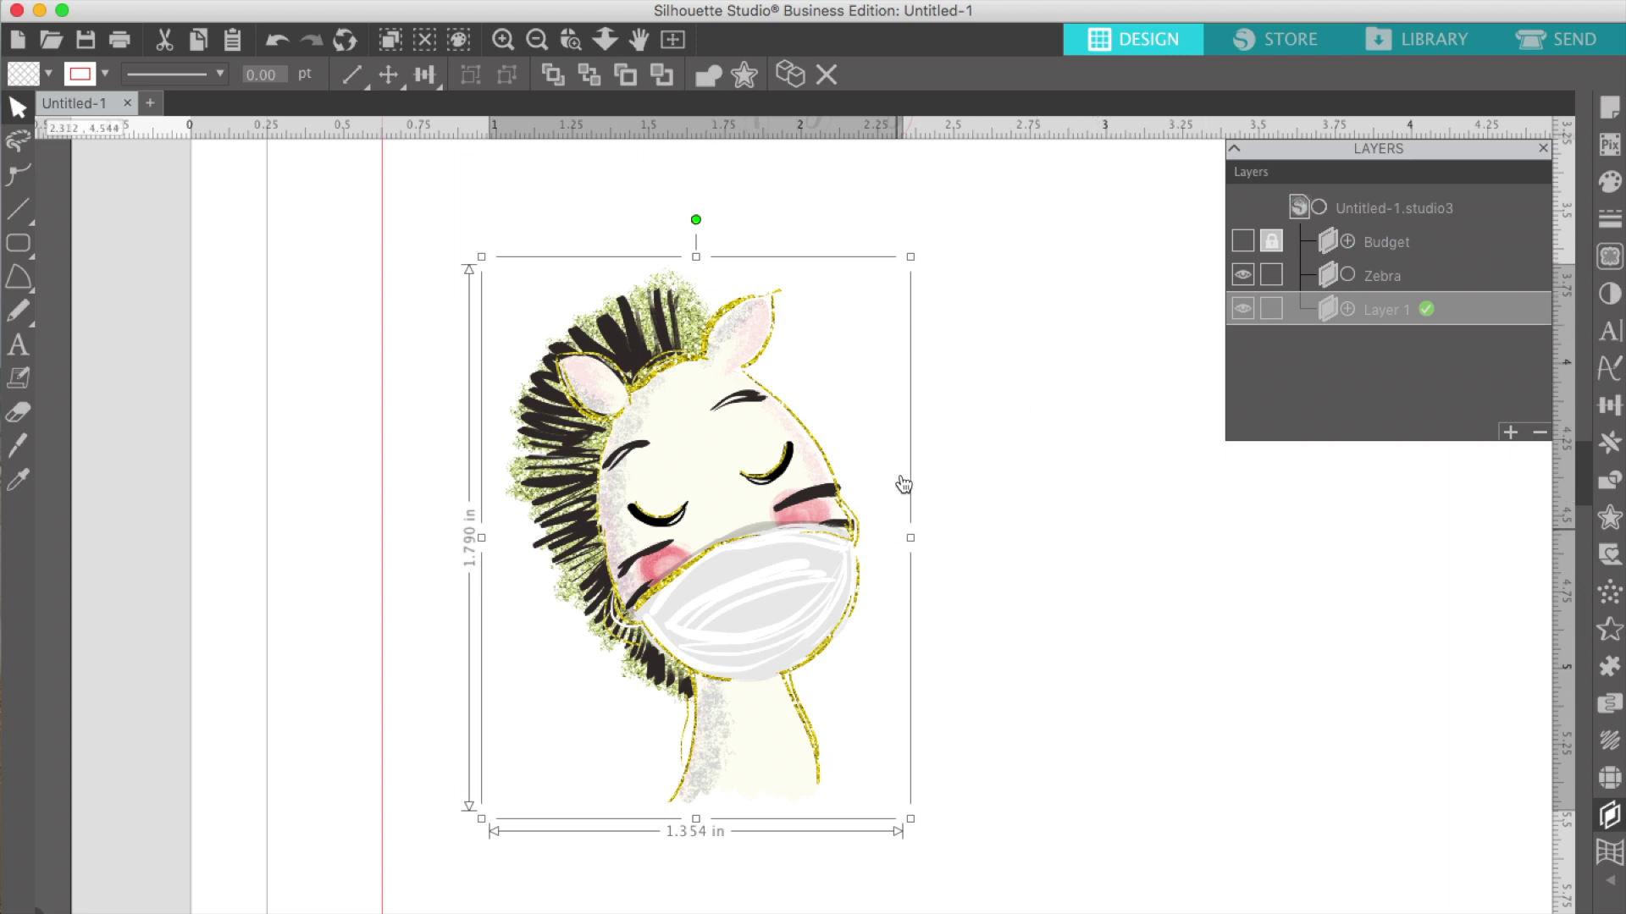
drag(684, 508, 647, 492)
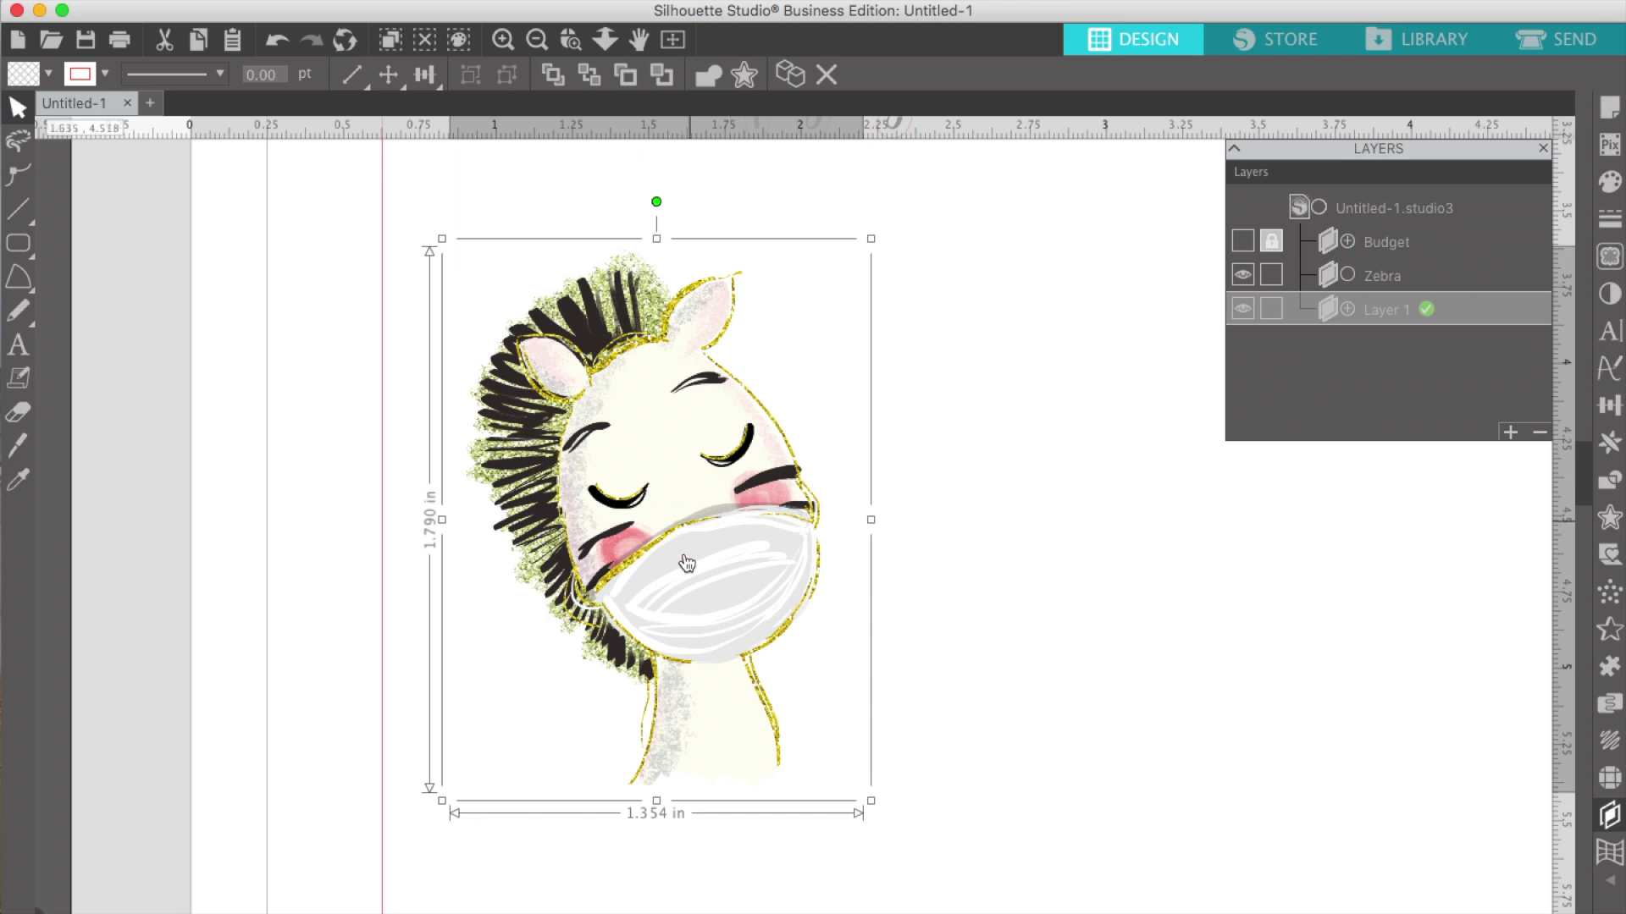
drag(665, 506, 675, 529)
click(739, 557)
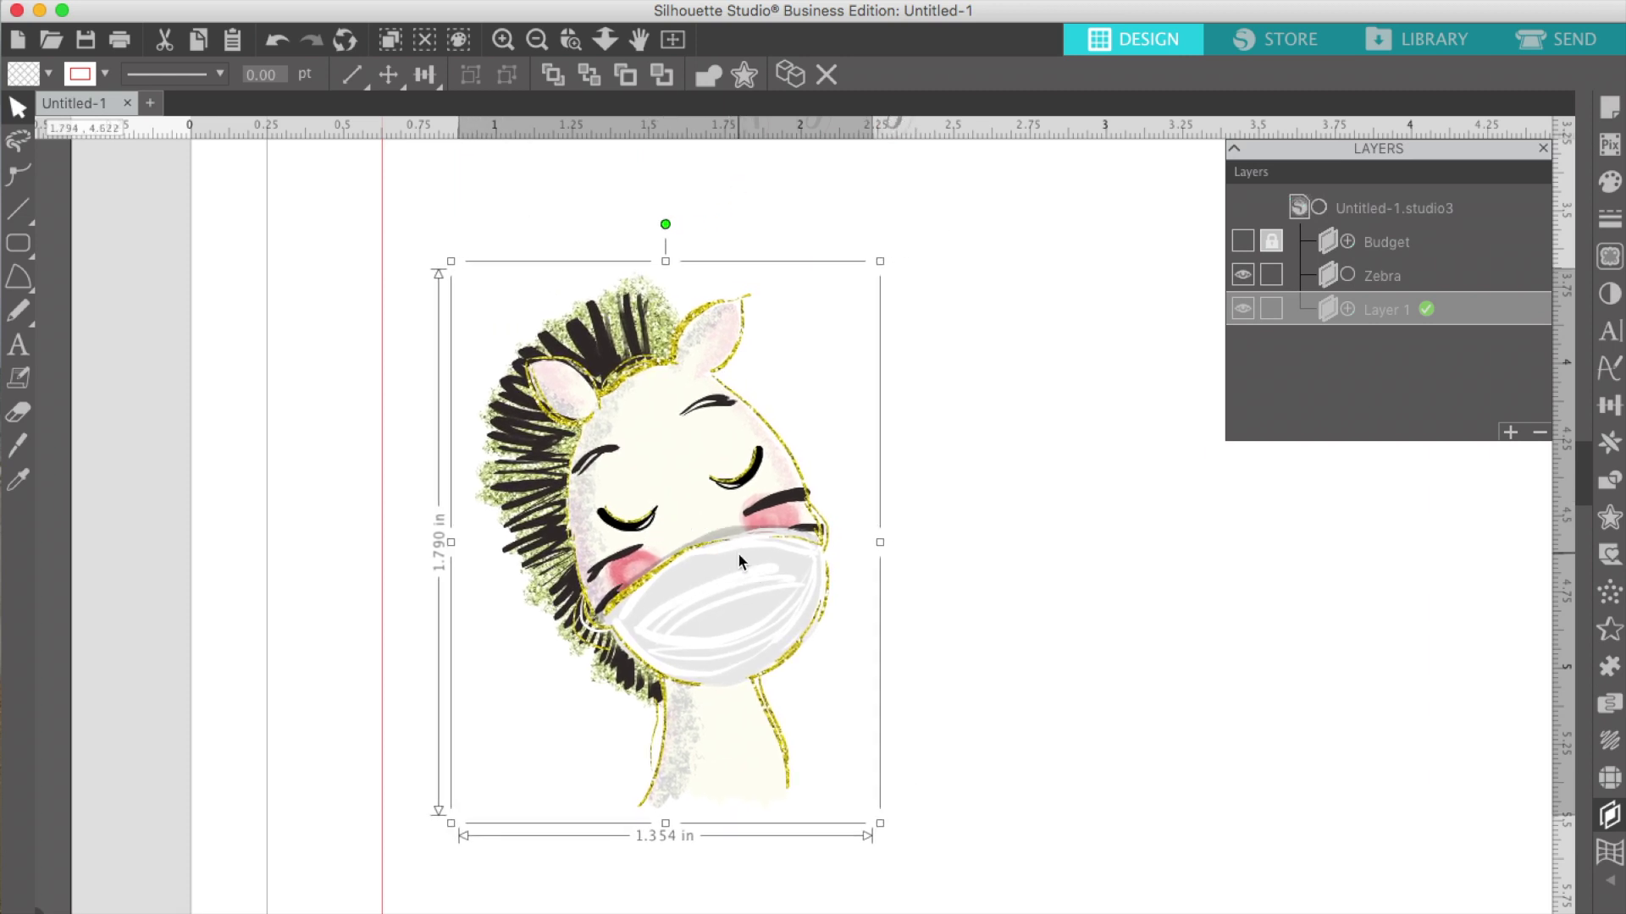
drag(690, 550, 697, 523)
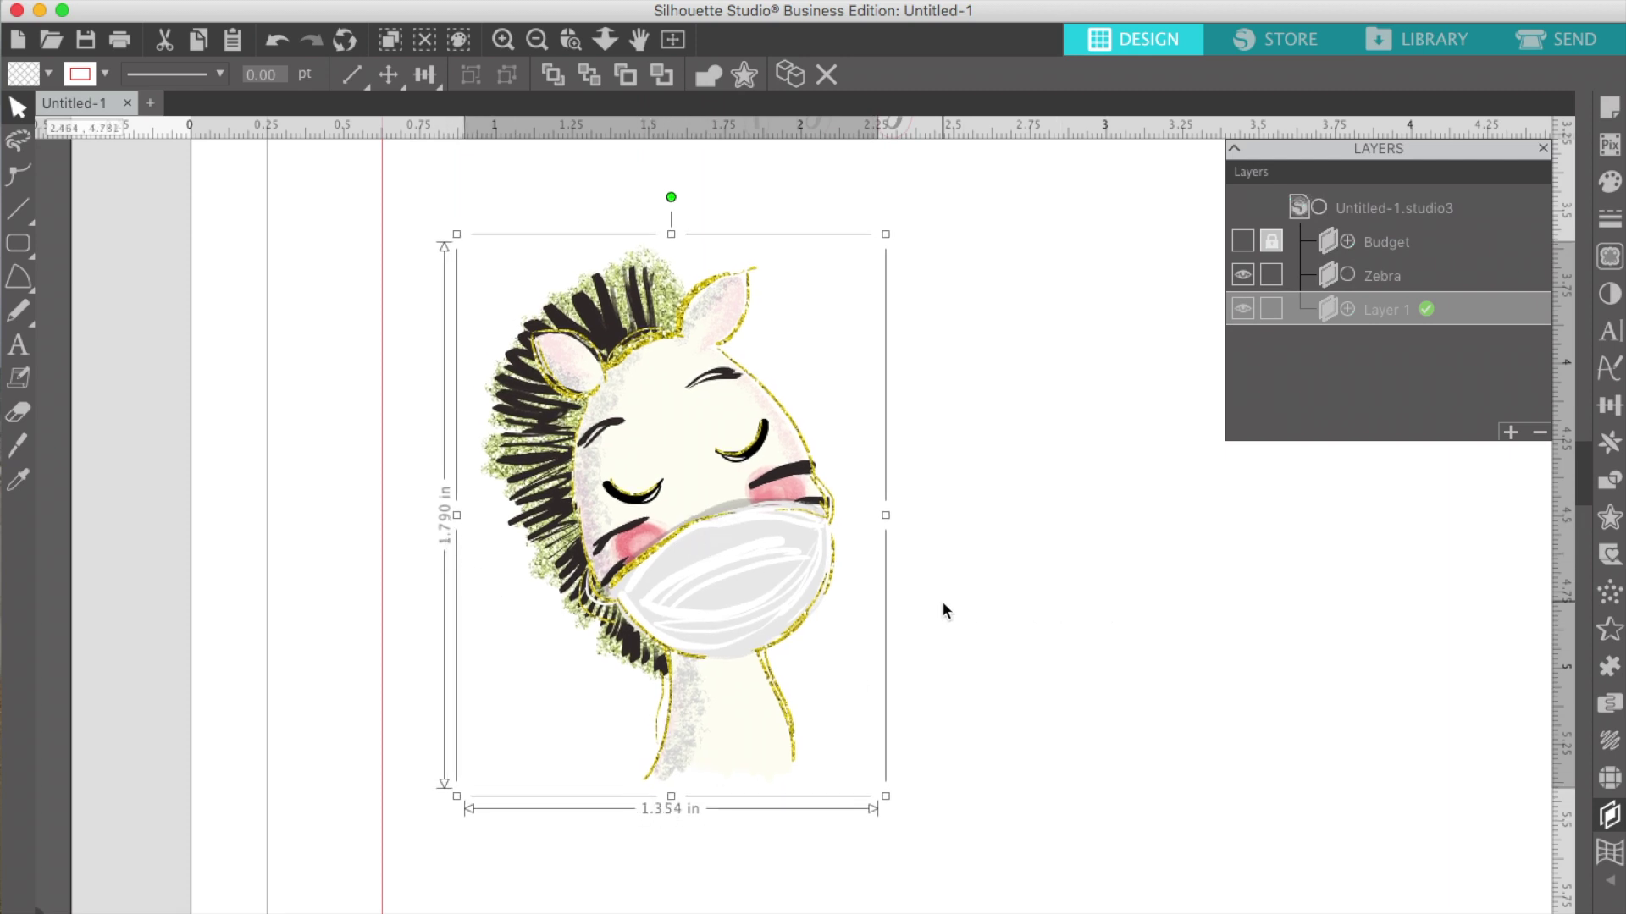
mouse_move(672, 526)
mouse_down()
mouse_move(751, 518)
mouse_move(682, 525)
mouse_up()
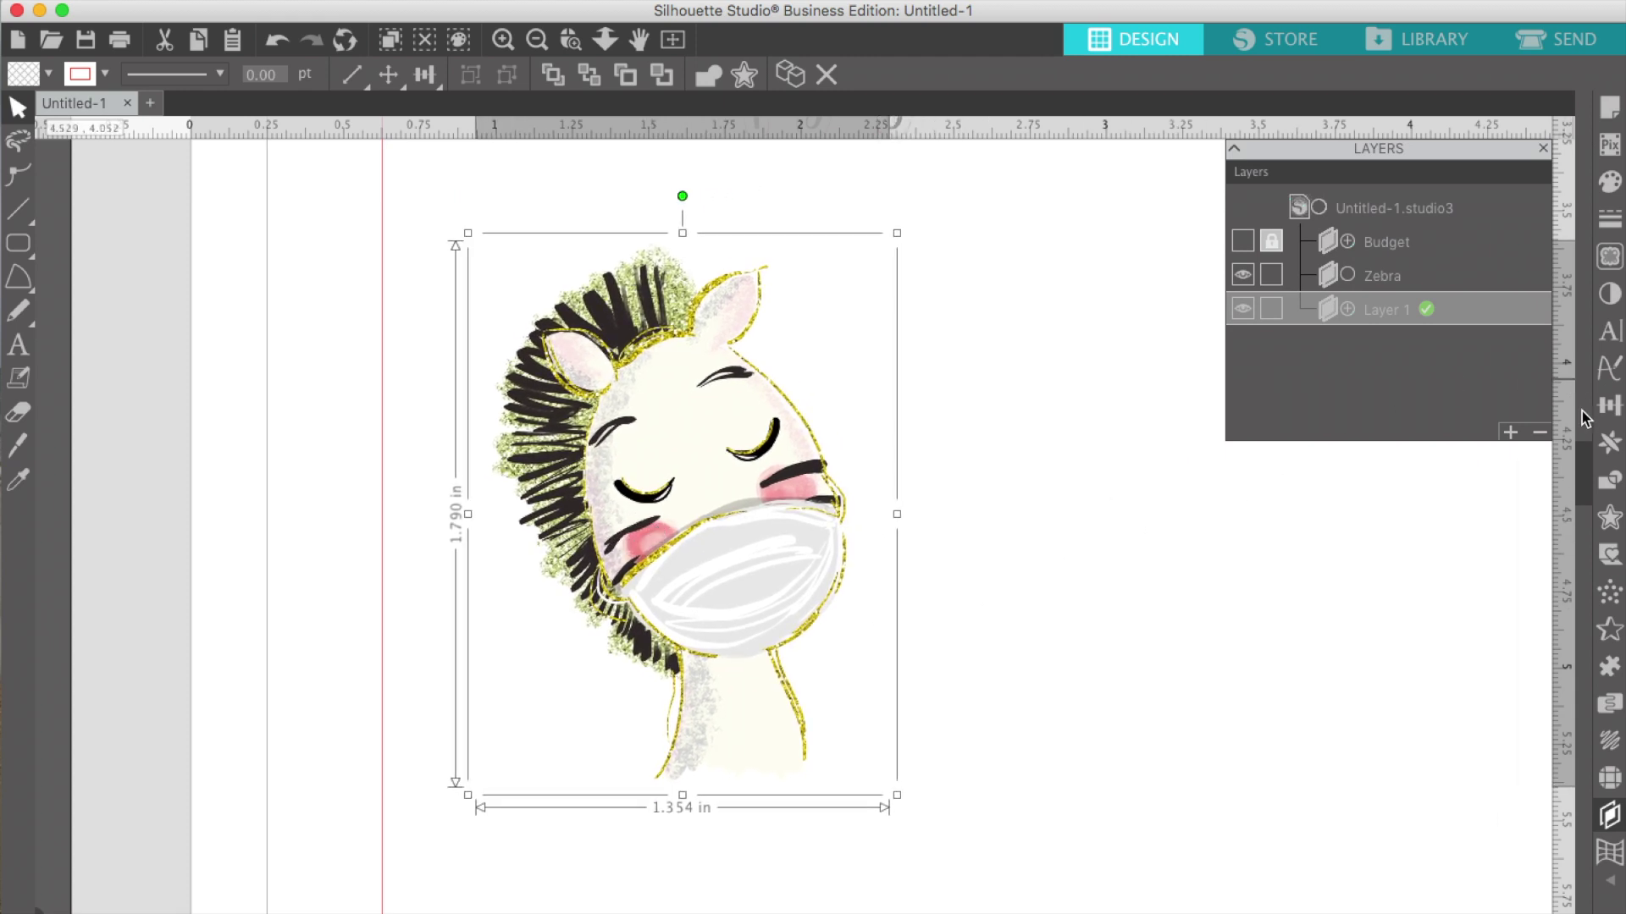
Try a rounded rectangle drawn around the zebra image as its cut line, and delete it
click(1610, 517)
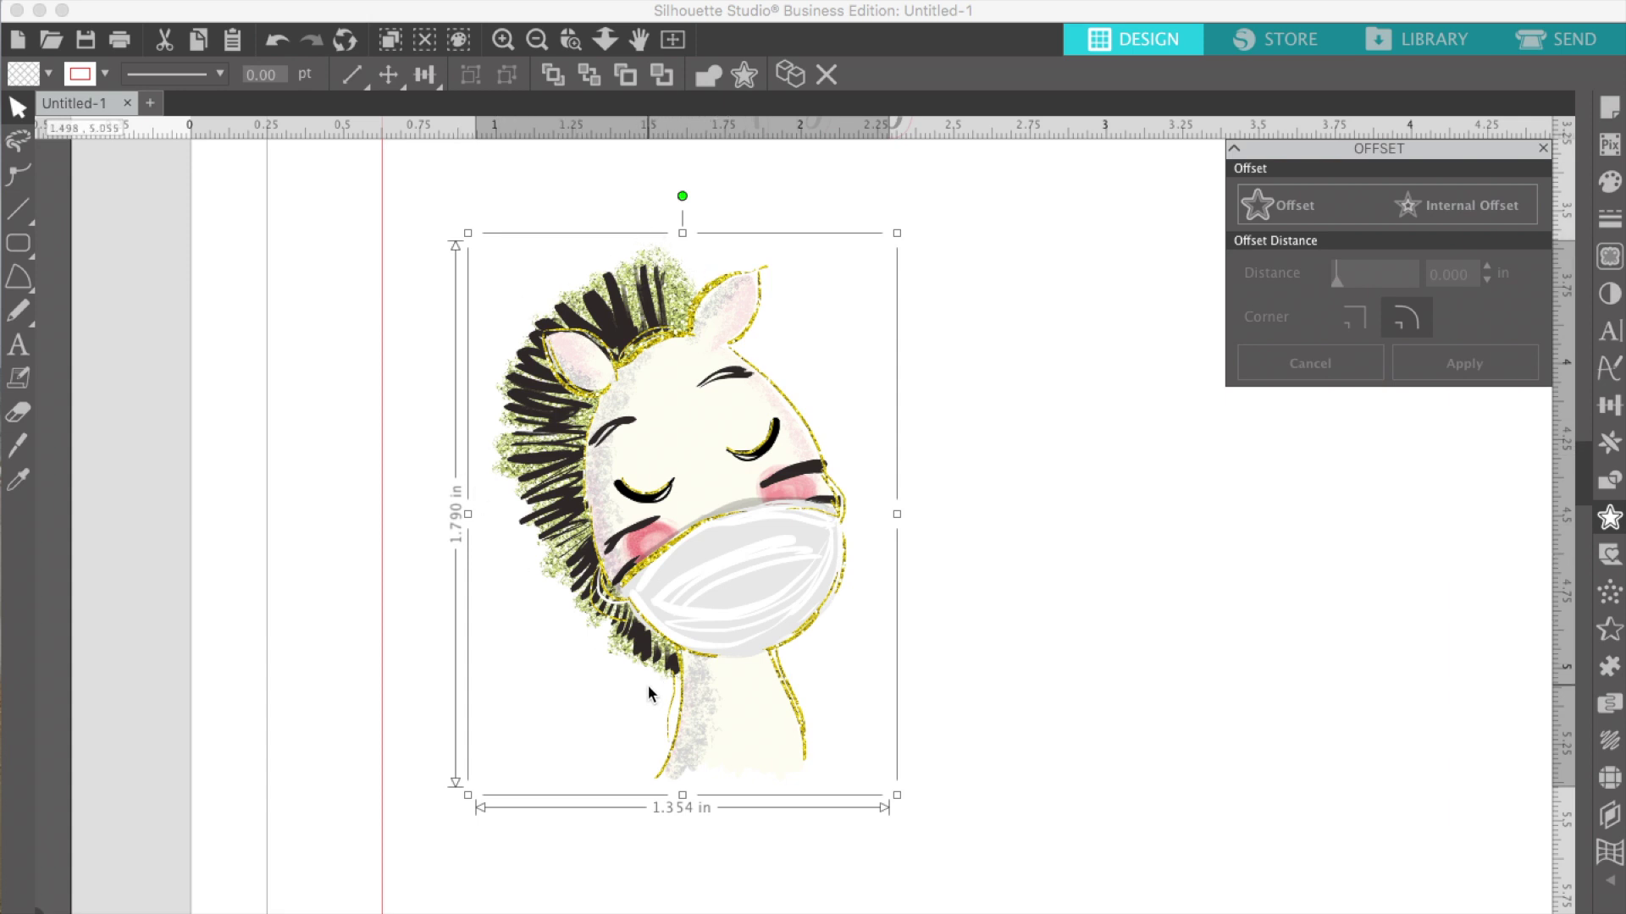
click(1030, 687)
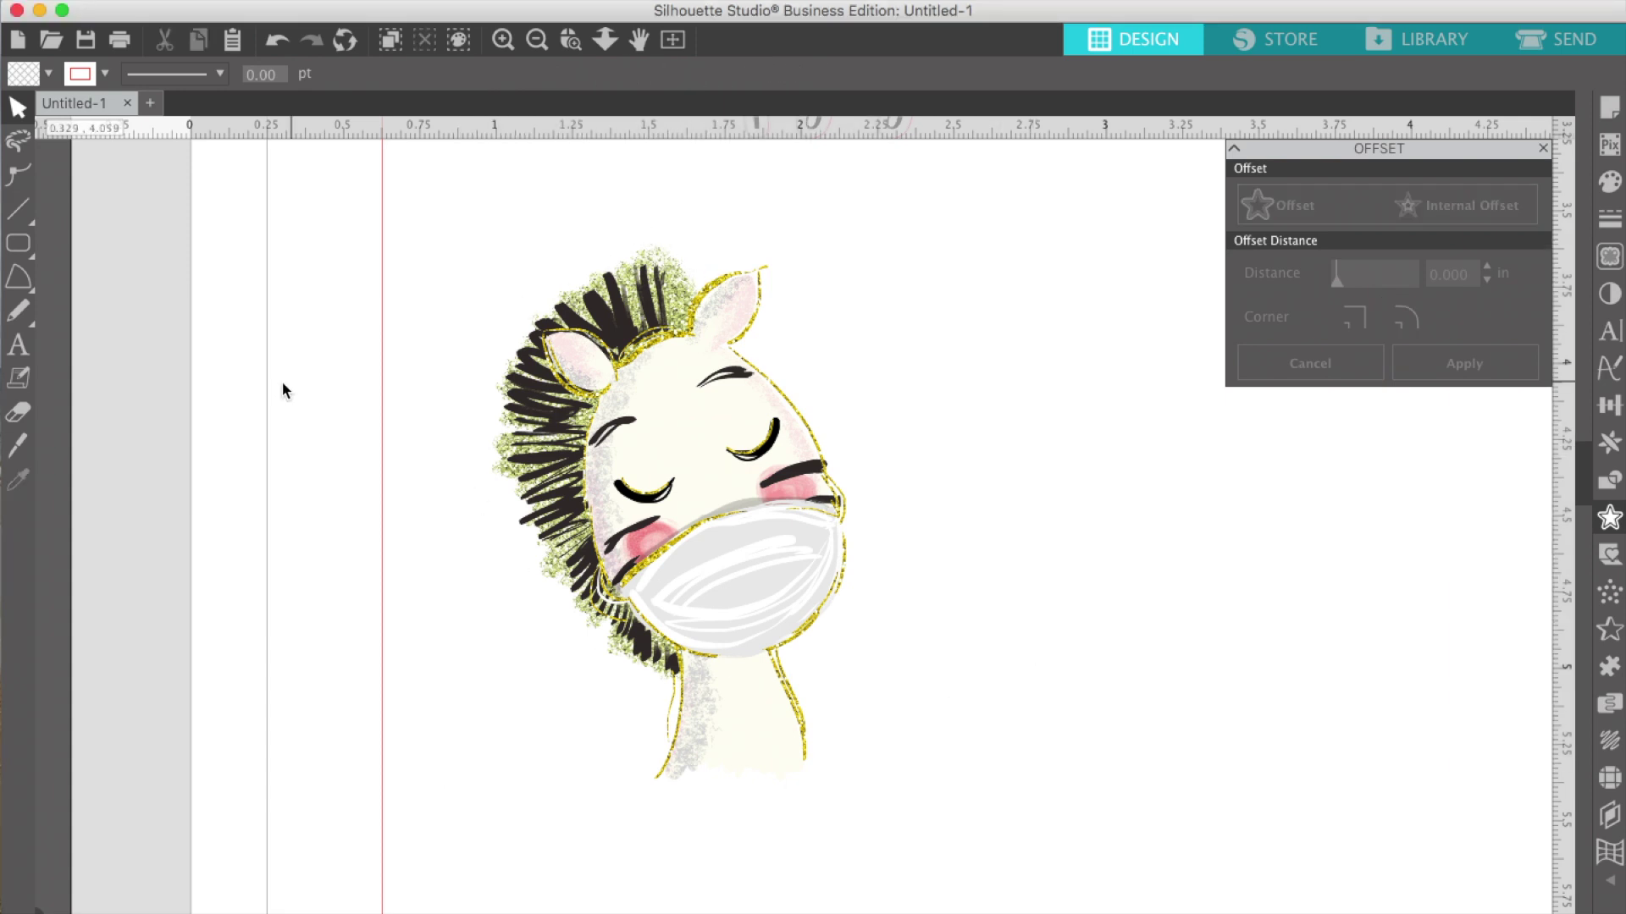
click(18, 243)
click(54, 241)
drag(462, 212, 934, 834)
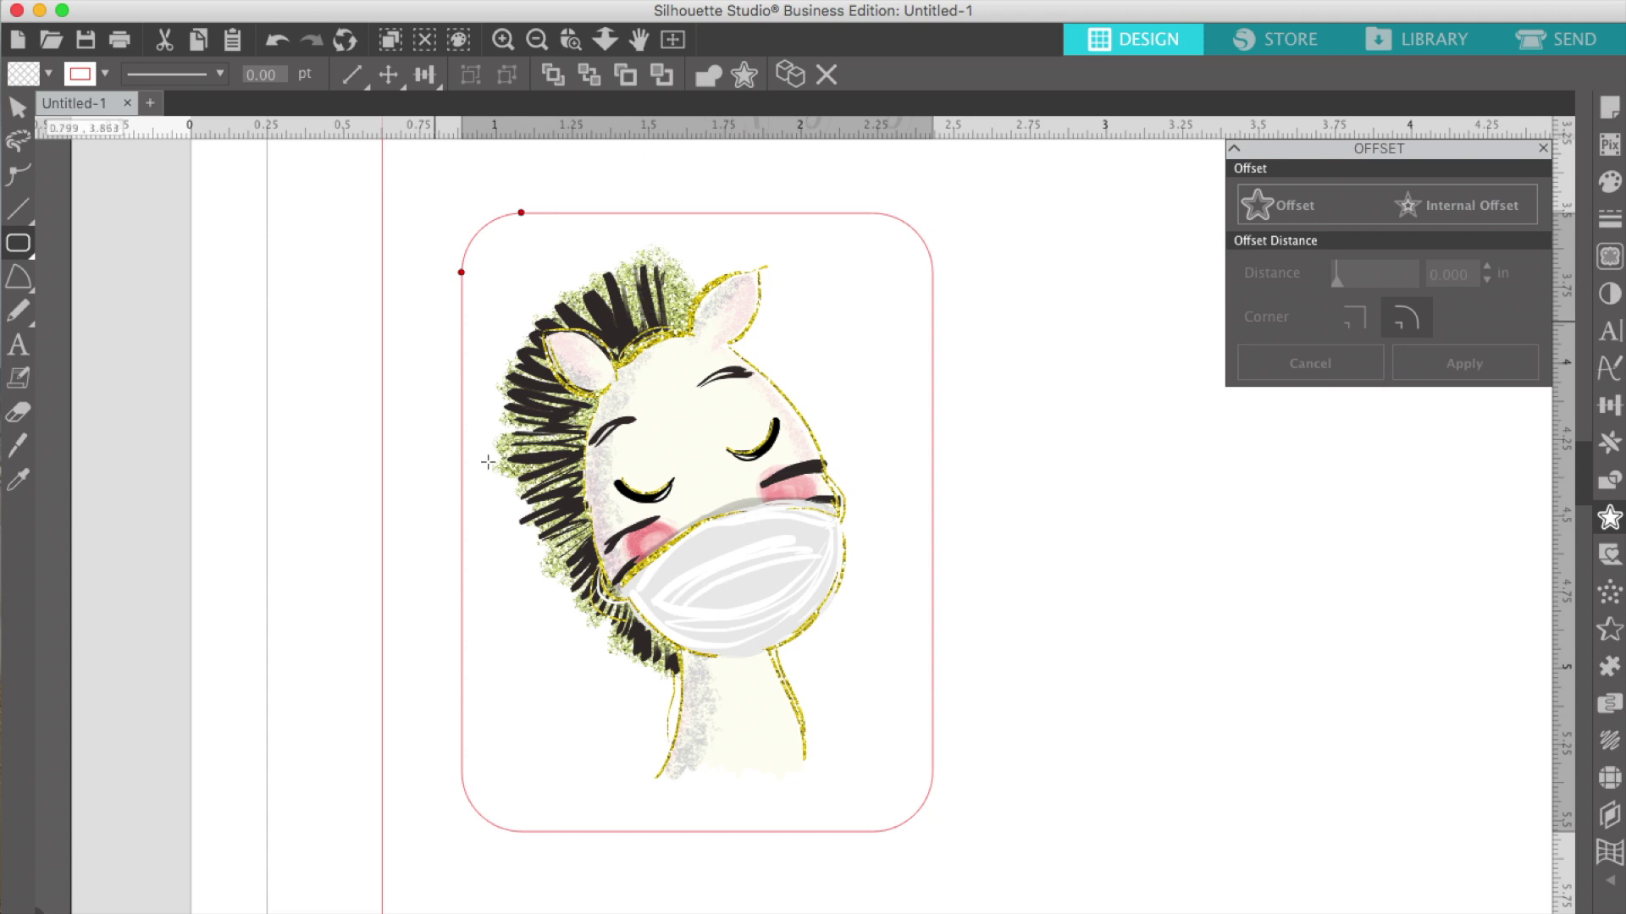
key(v)
key(Delete)
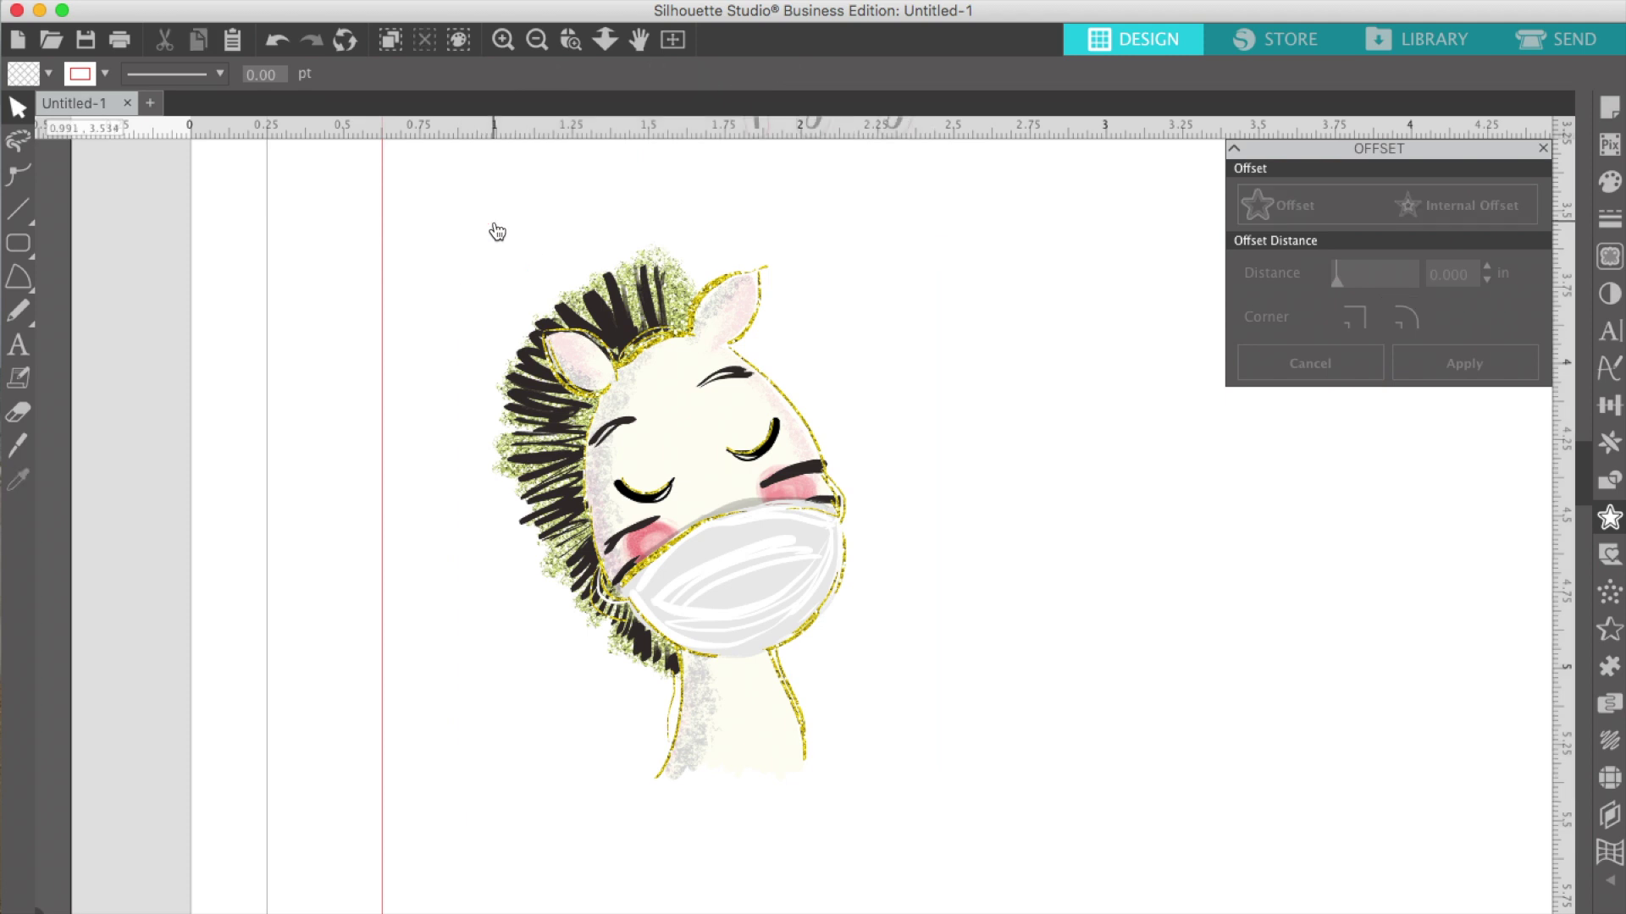
click(698, 488)
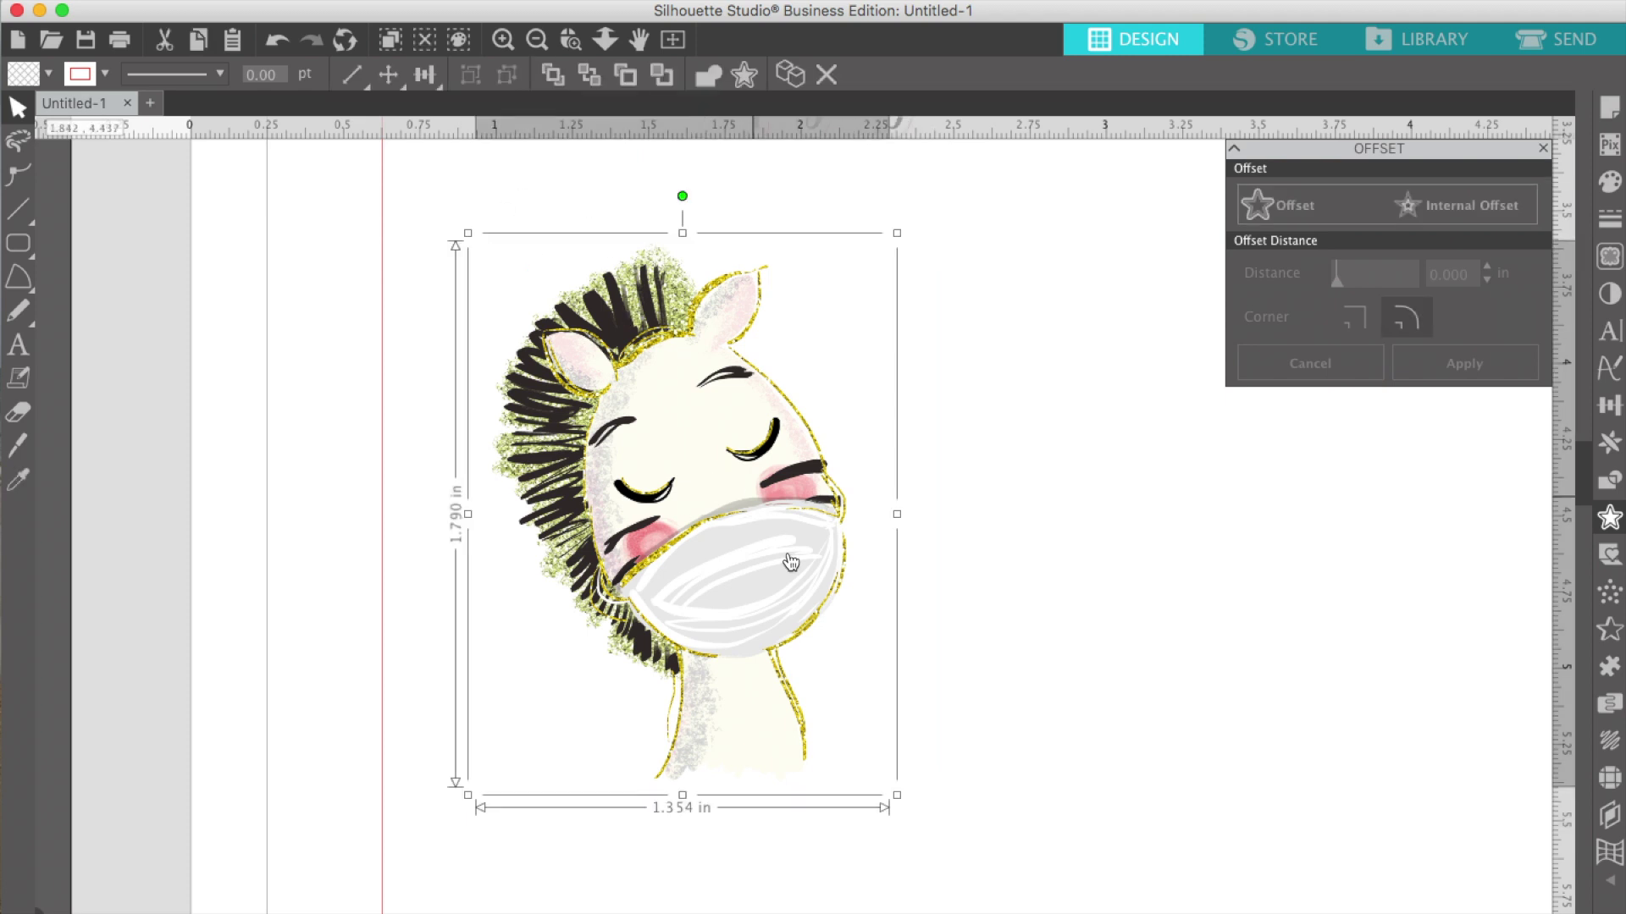
scroll(818, 572, up, 5)
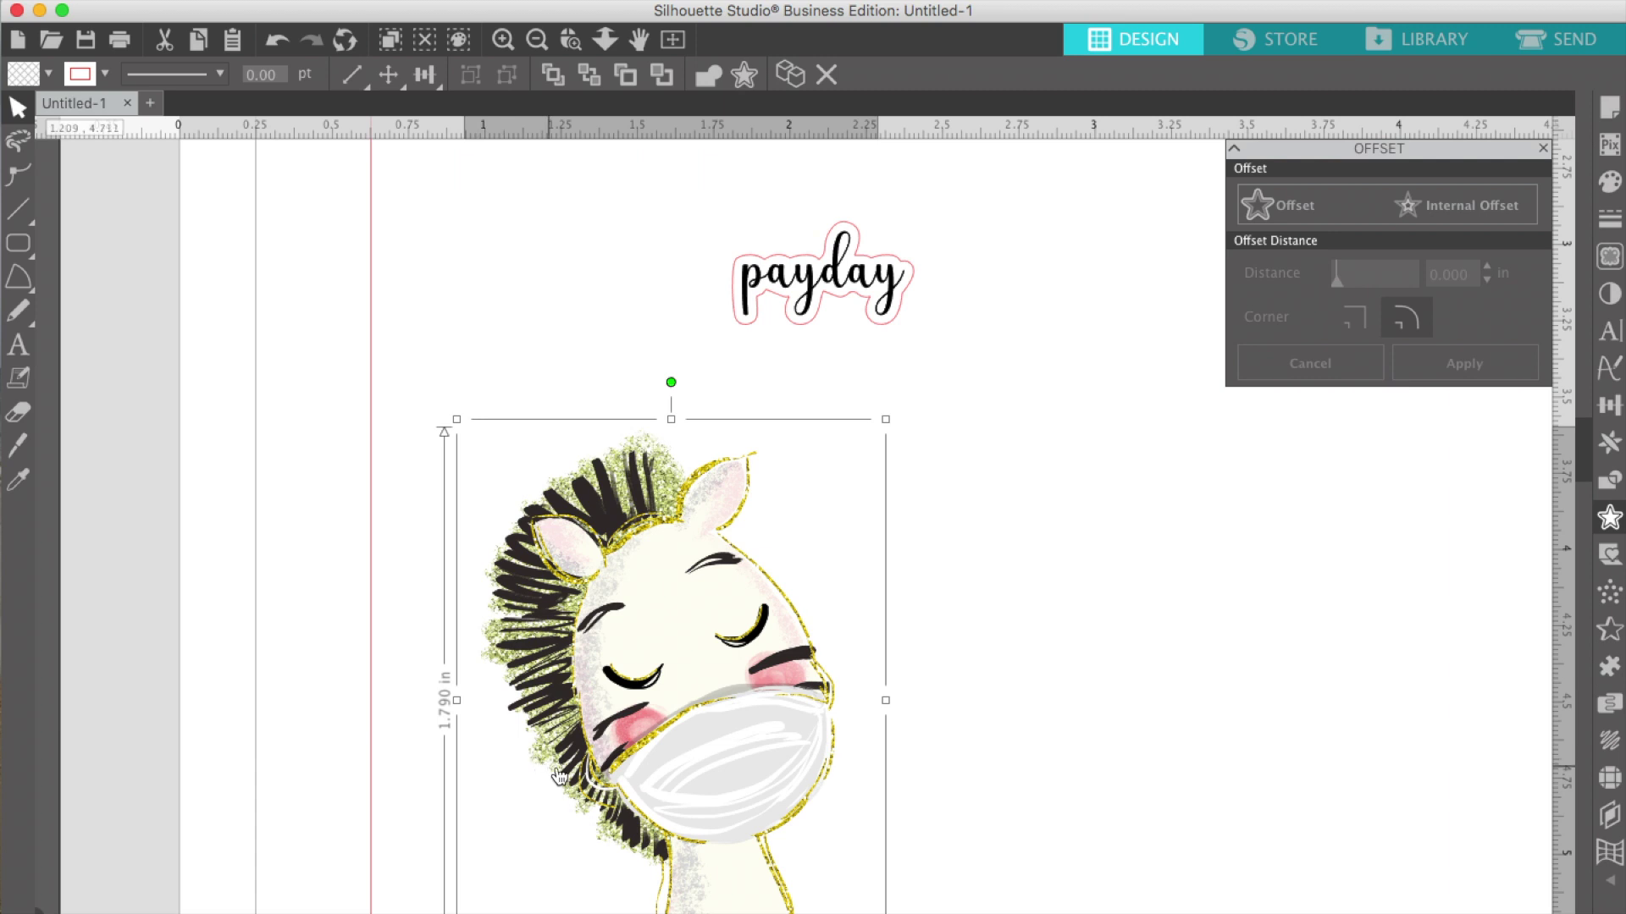
scroll(559, 778, down, 2)
scroll(559, 777, down, 1)
scroll(559, 777, down, 1)
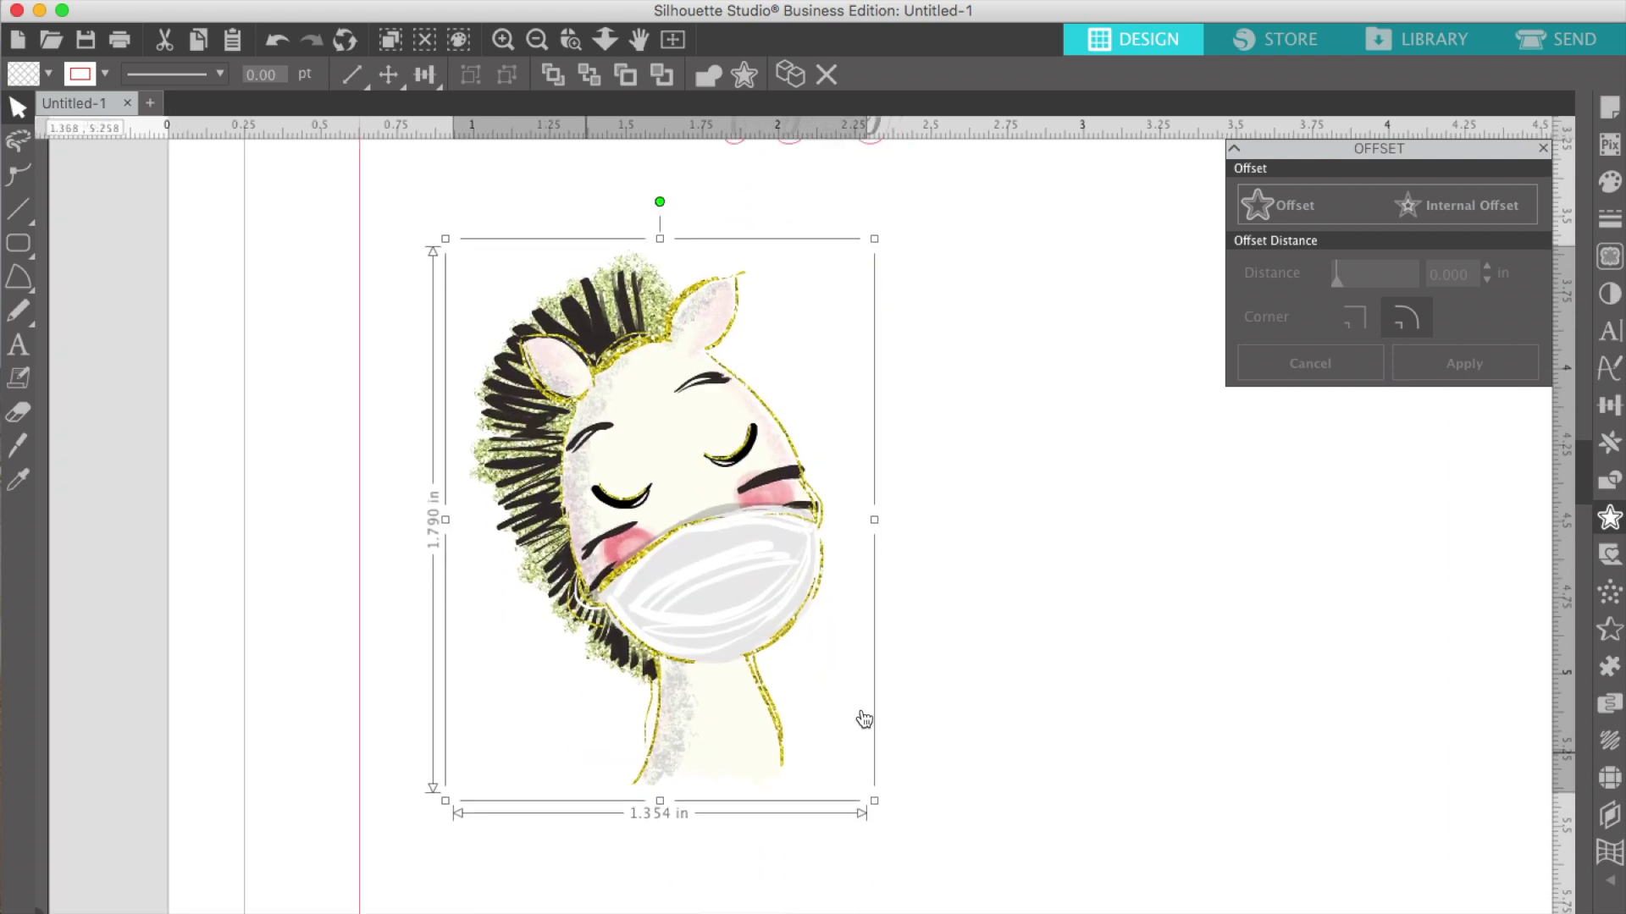
click(1044, 689)
Trace the zebra's outer edge within a trace area of about 2.0 by 2.25 in, using a 100% threshold
click(734, 565)
click(1608, 264)
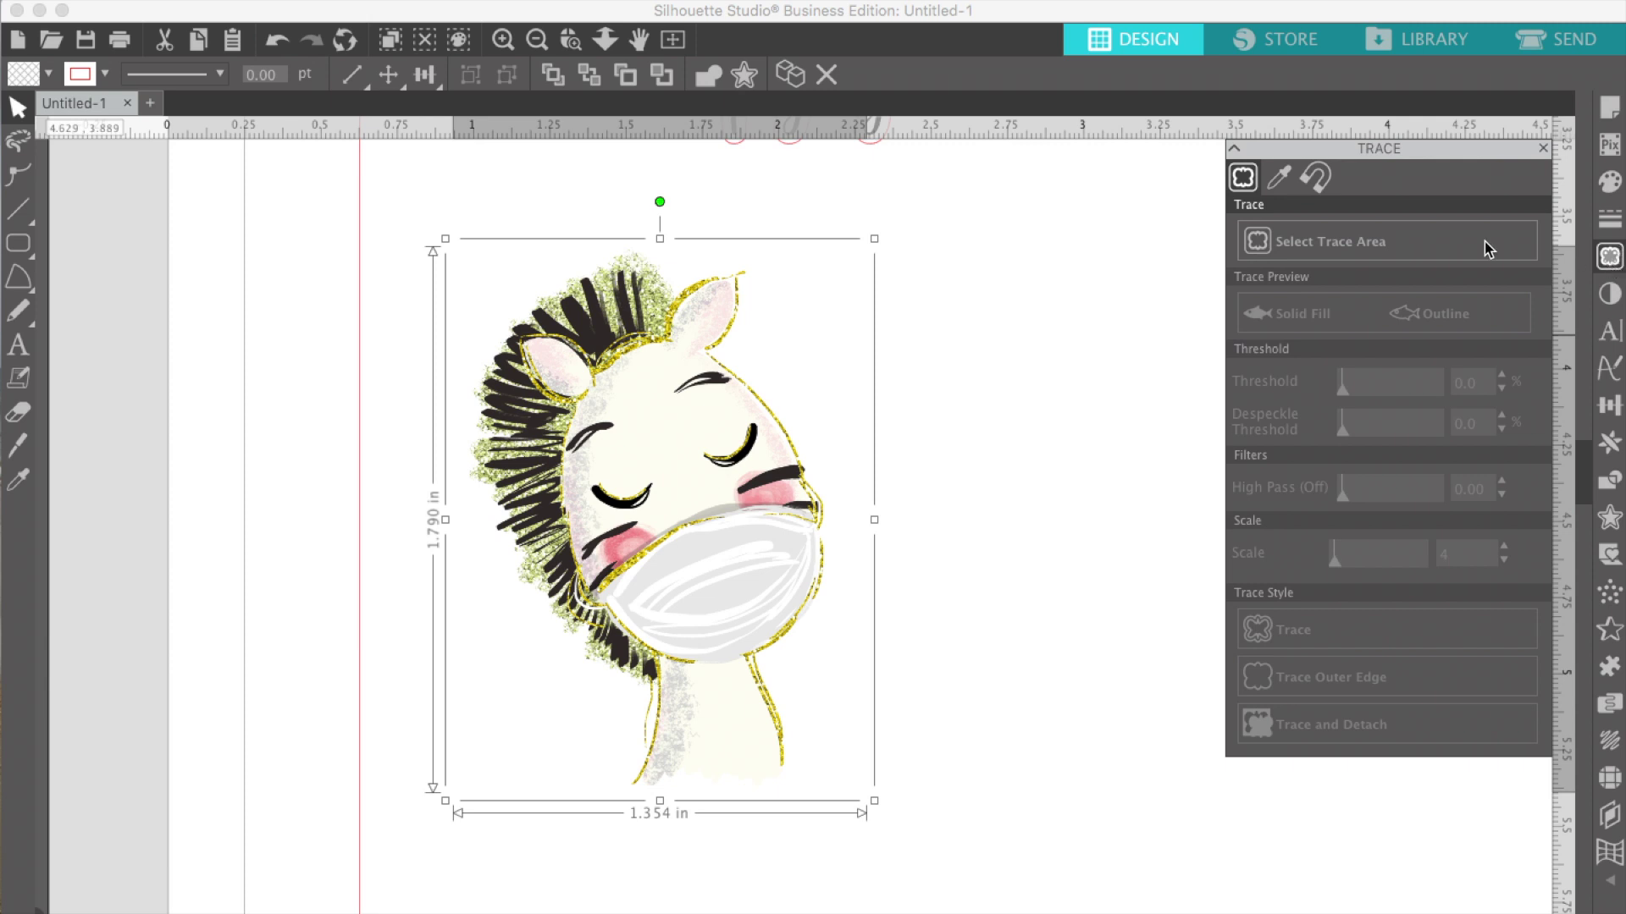
click(1312, 248)
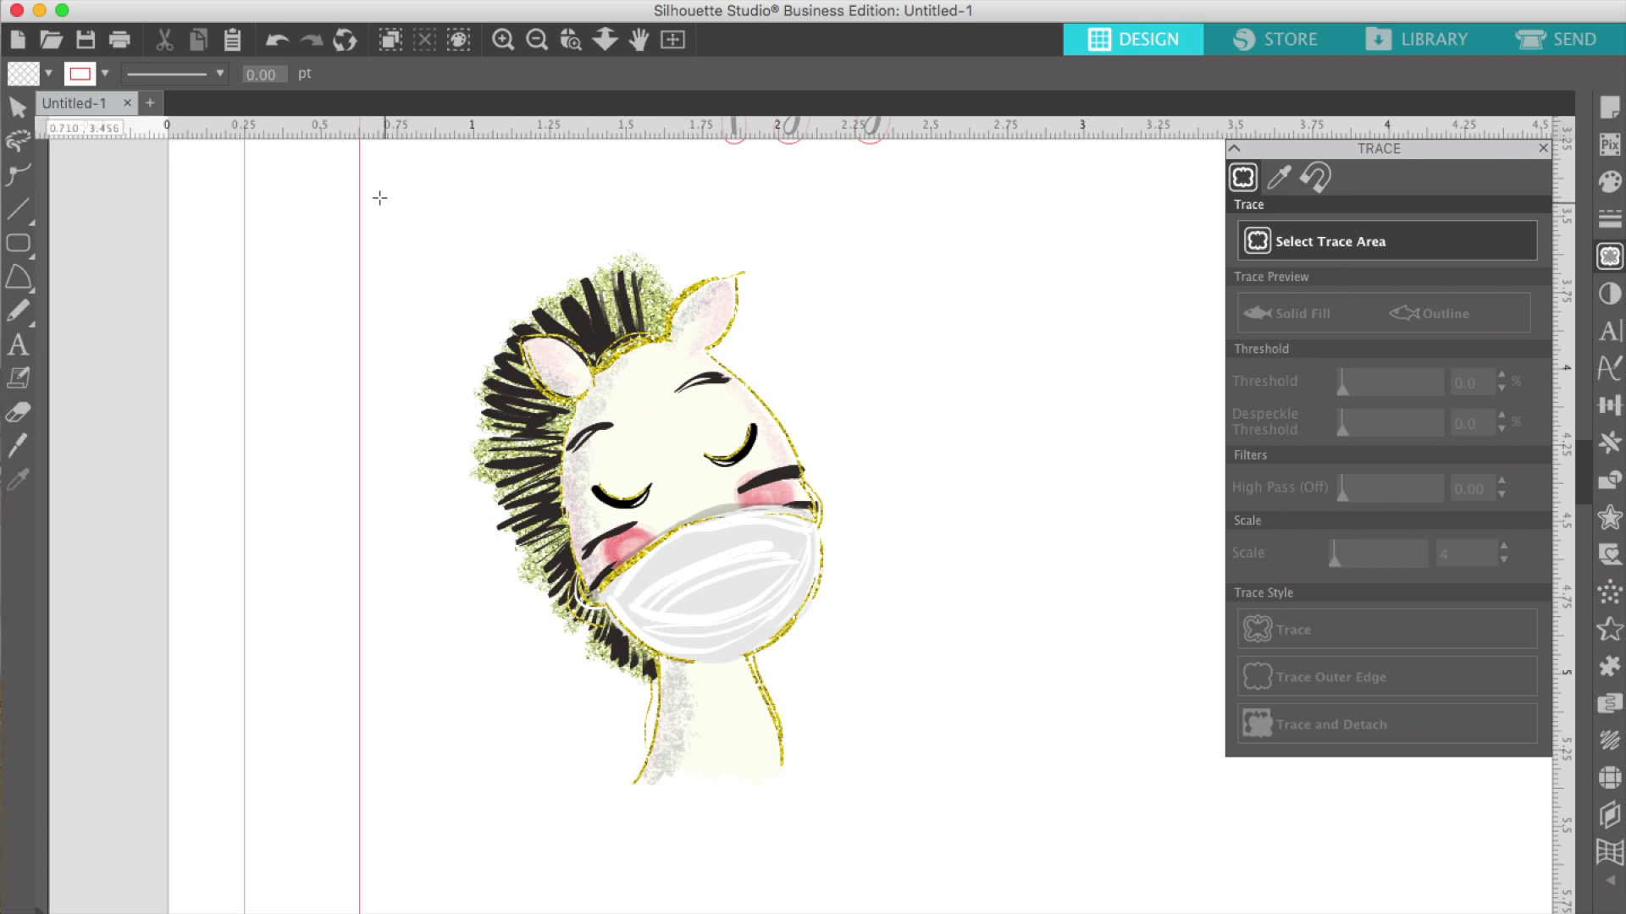
mouse_move(377, 193)
mouse_down()
mouse_move(751, 551)
mouse_move(954, 863)
mouse_move(987, 886)
mouse_up()
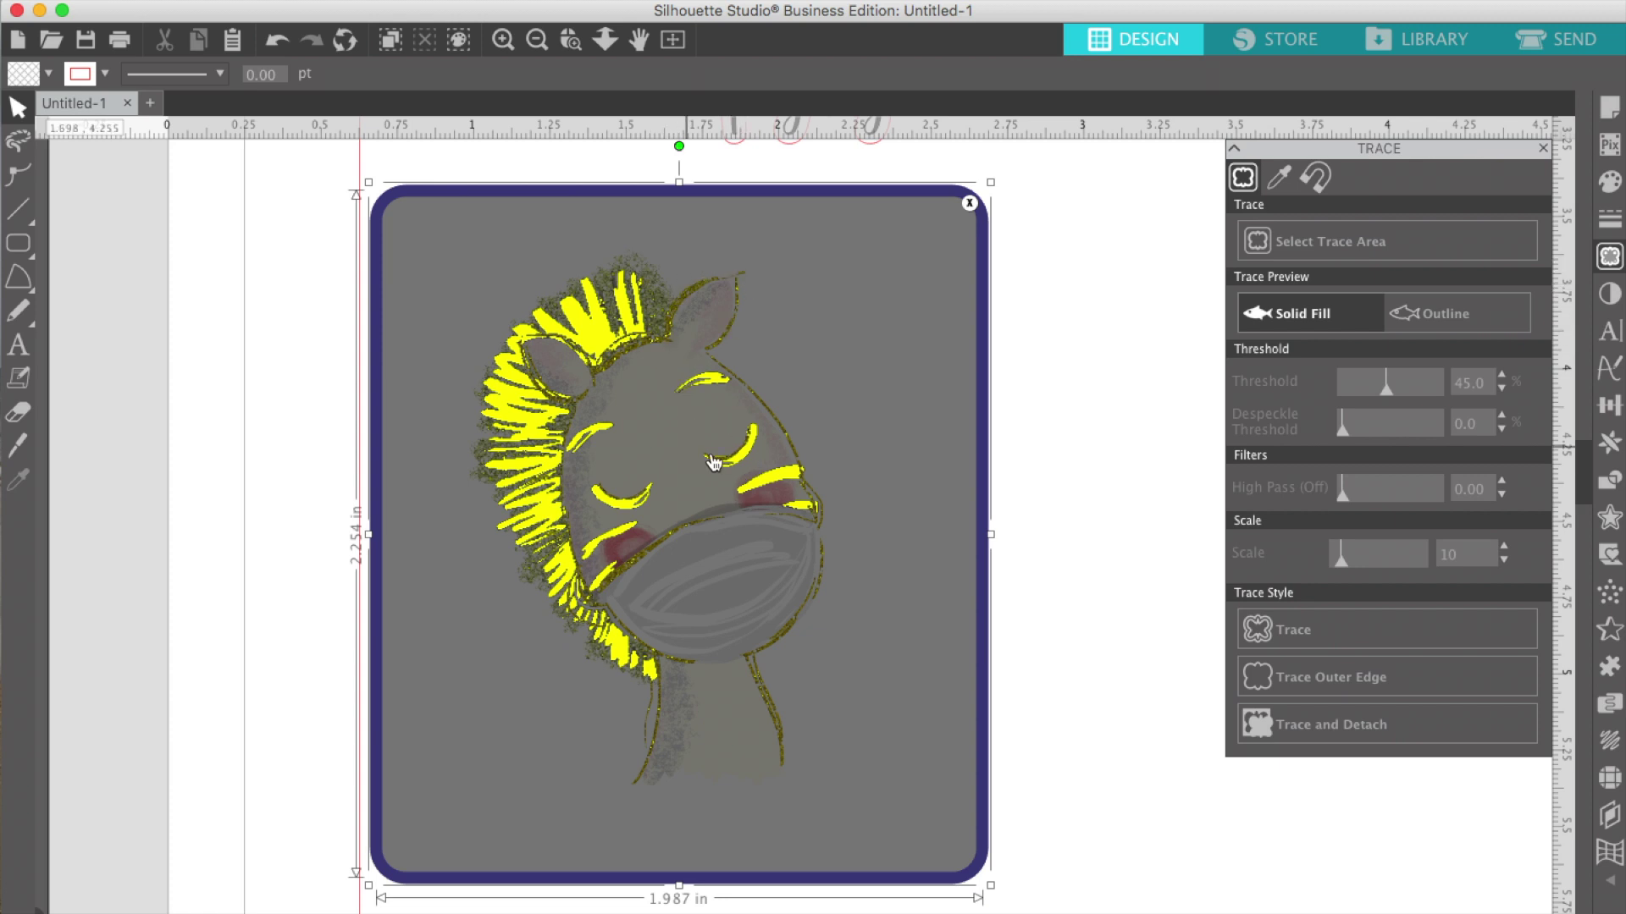
drag(1387, 400, 1460, 390)
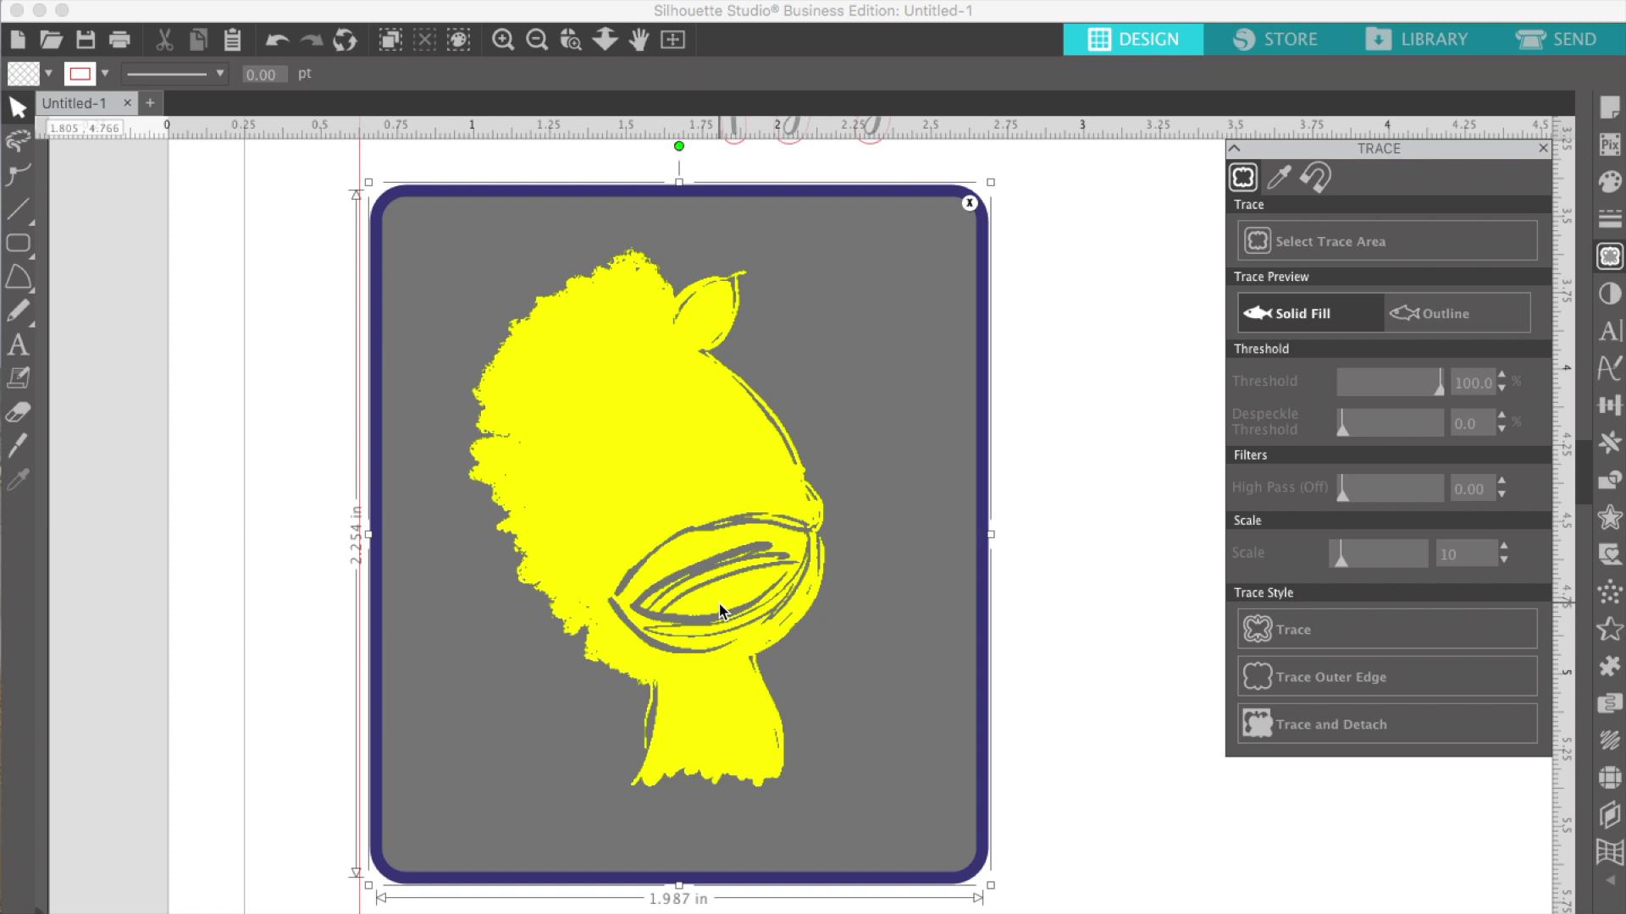
click(1331, 678)
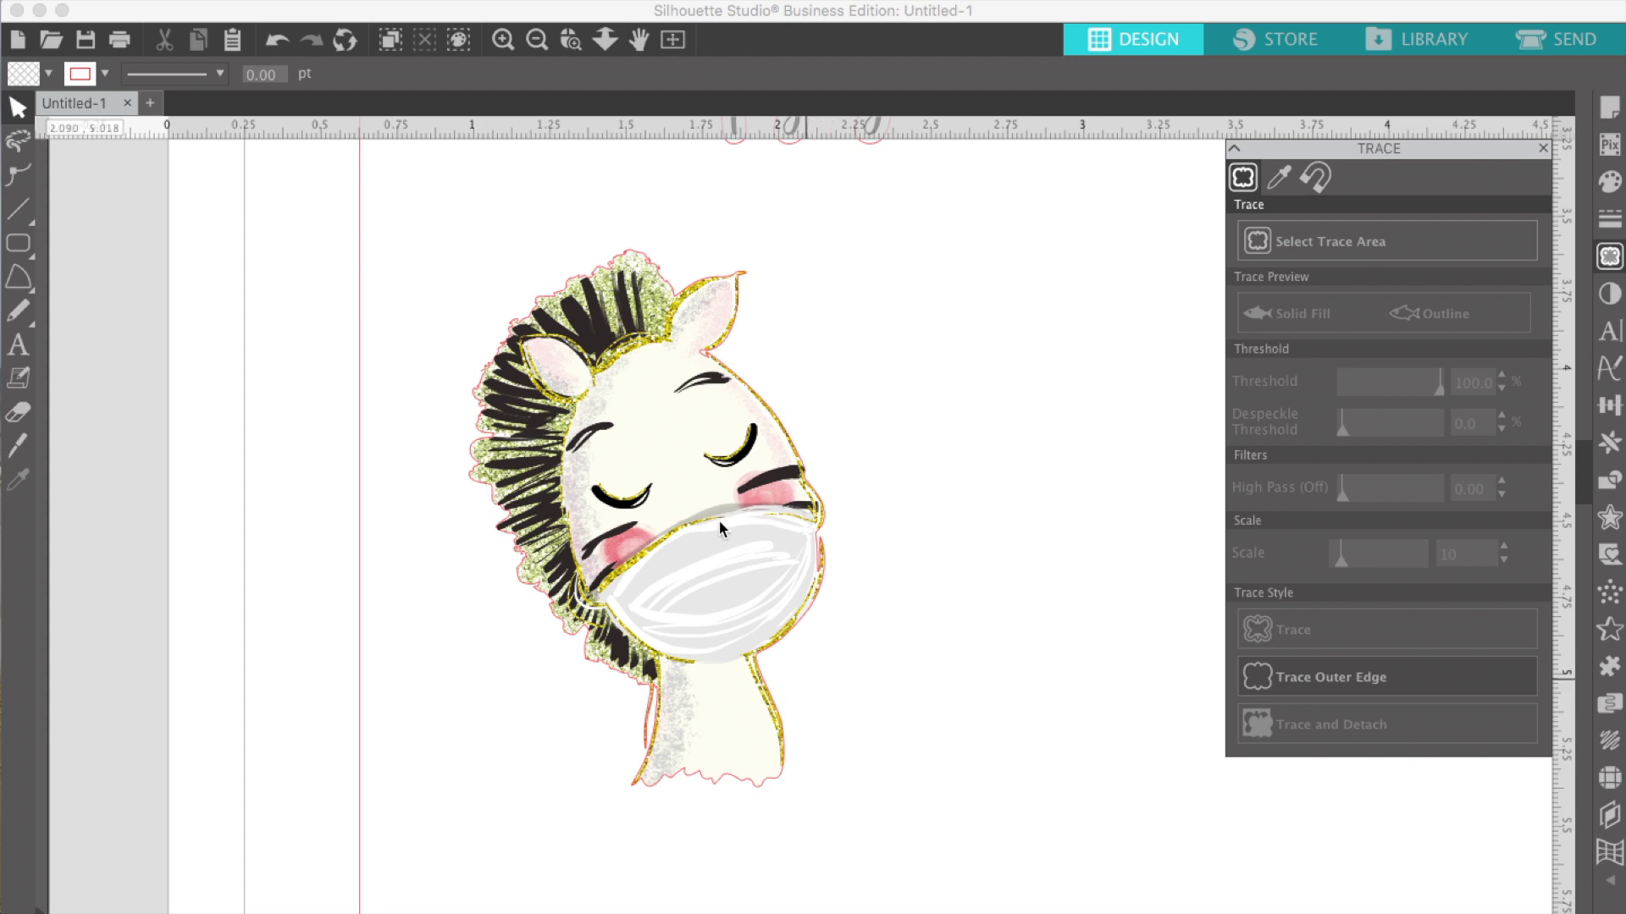
Move the zebra image off its traced outline to check the cut line, and undo the move
click(635, 440)
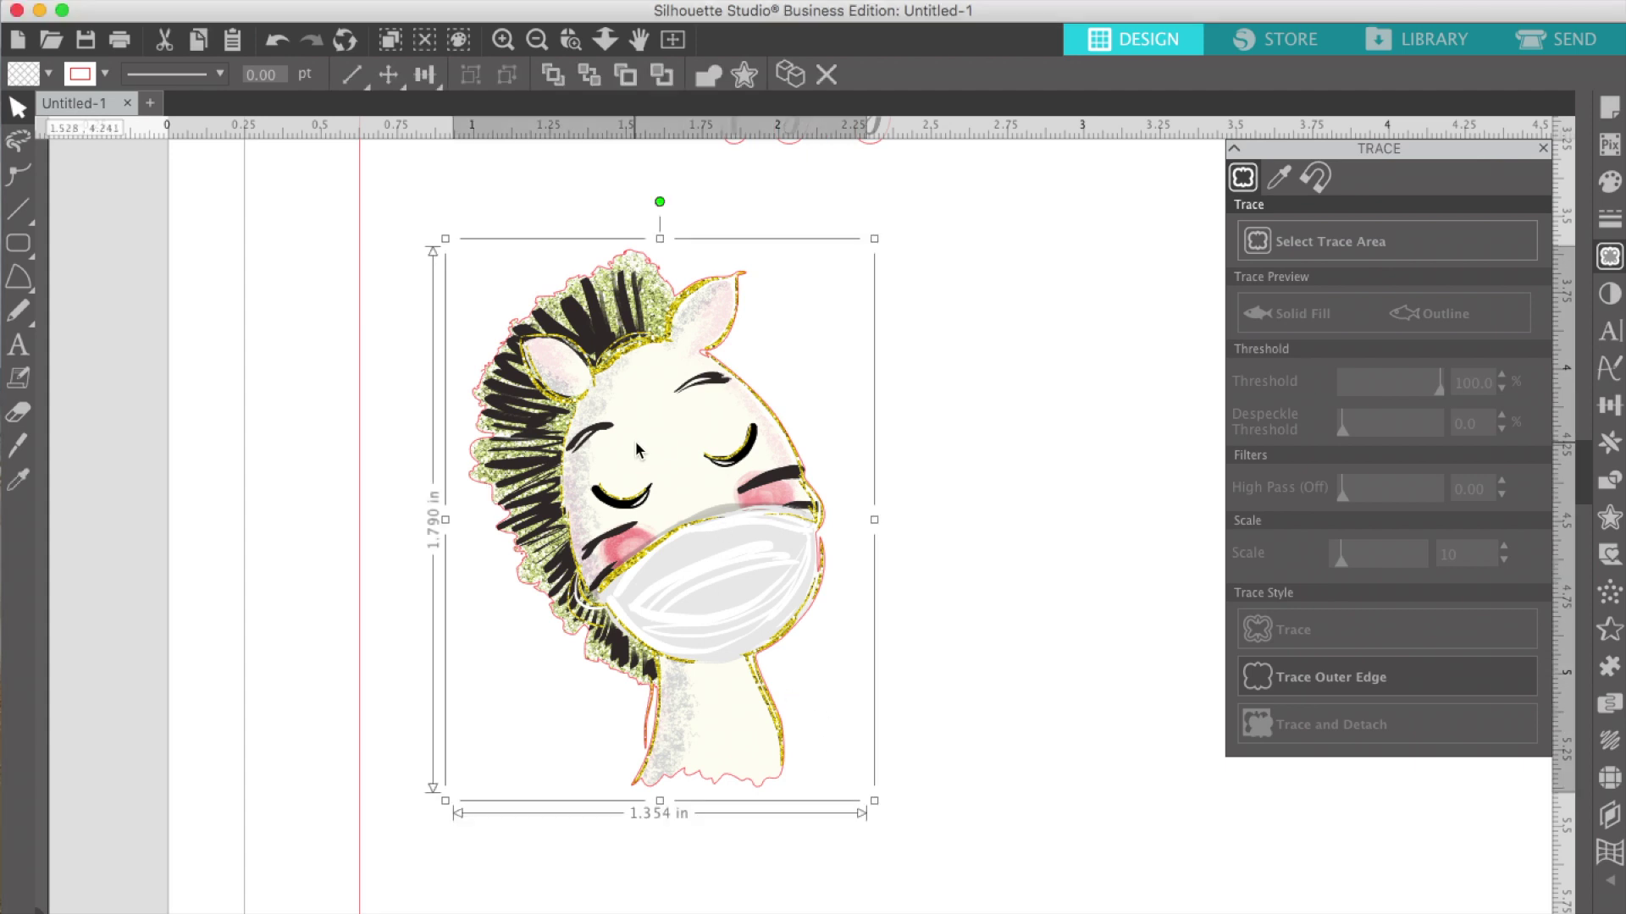
drag(589, 434, 1036, 541)
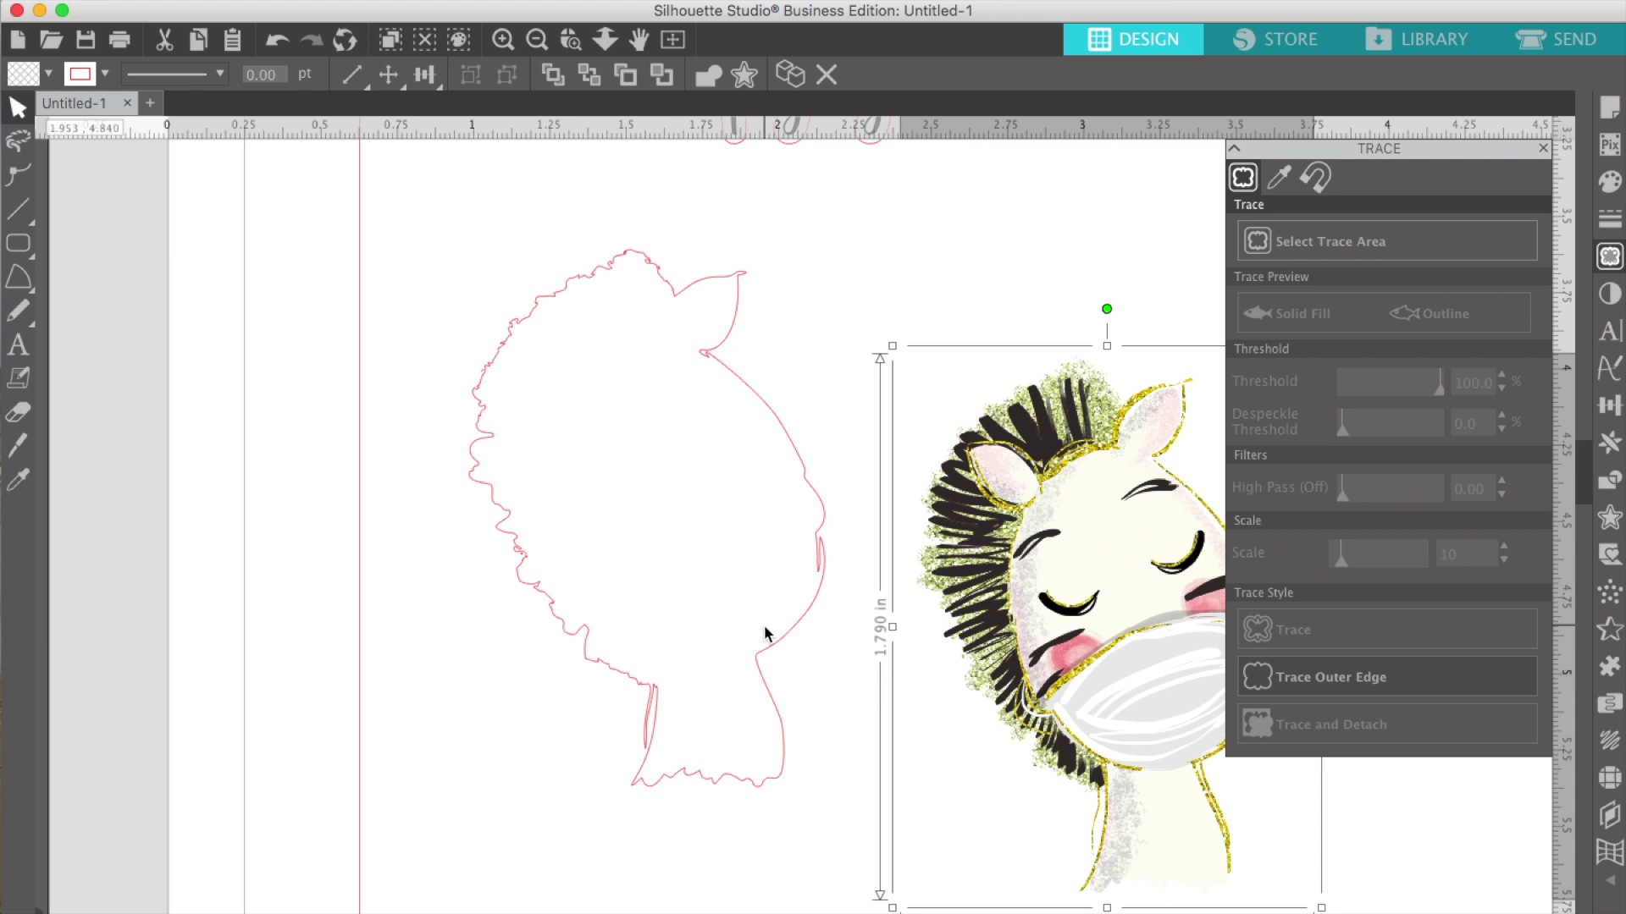
key(super+z)
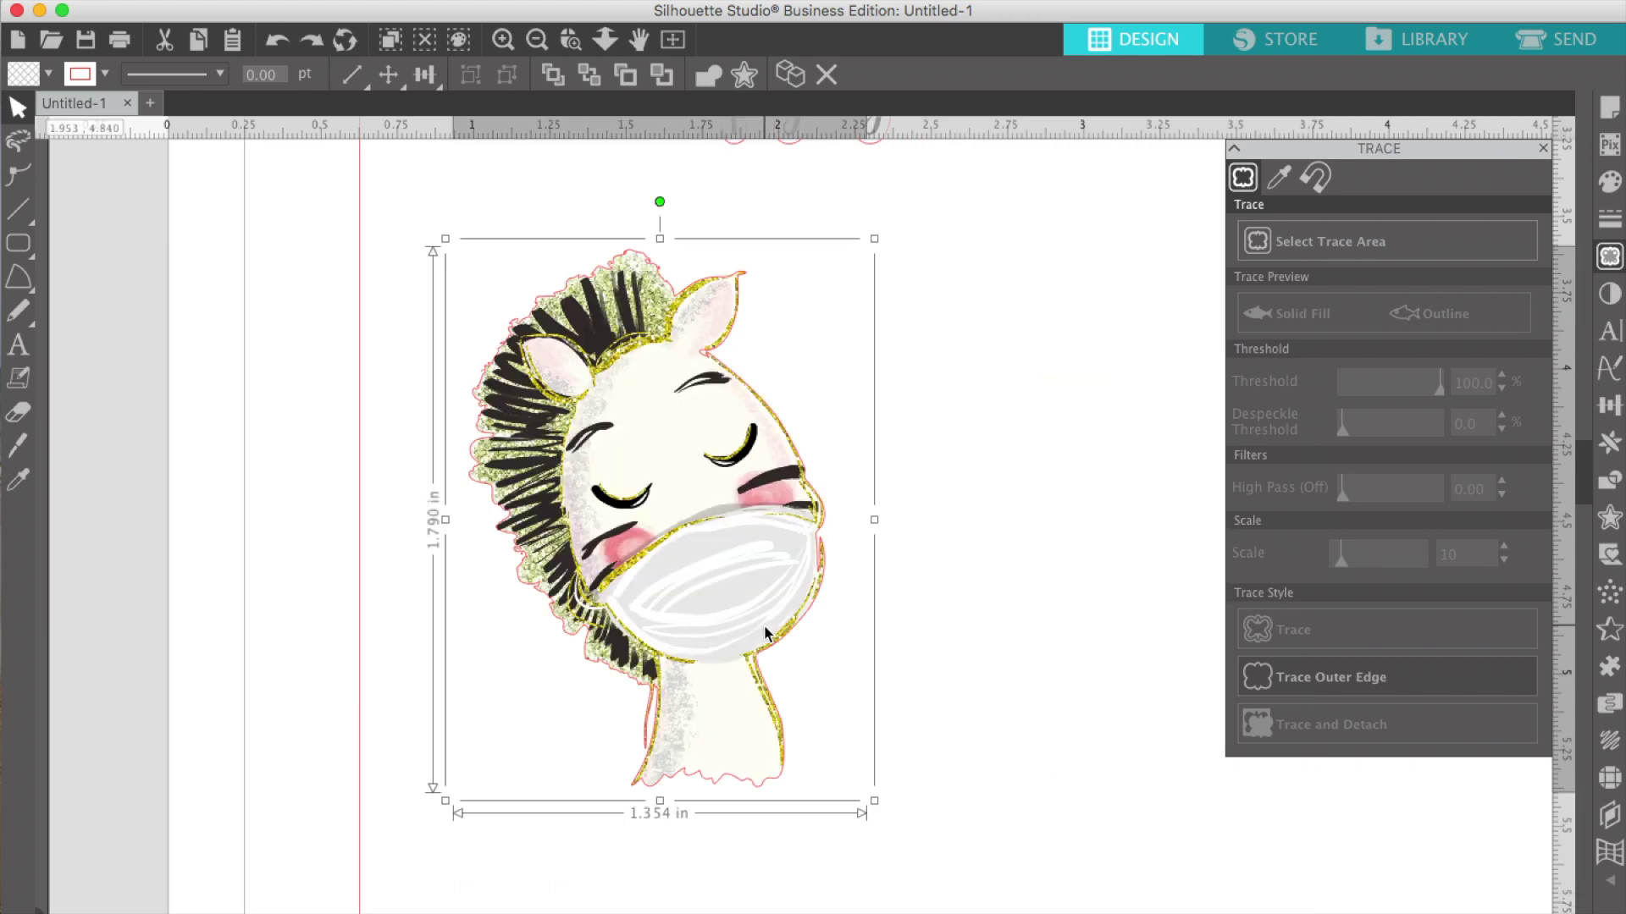
Try offsetting the zebra image itself by 0.125 in as its cut line, and remove the resulting offset
click(962, 627)
click(830, 565)
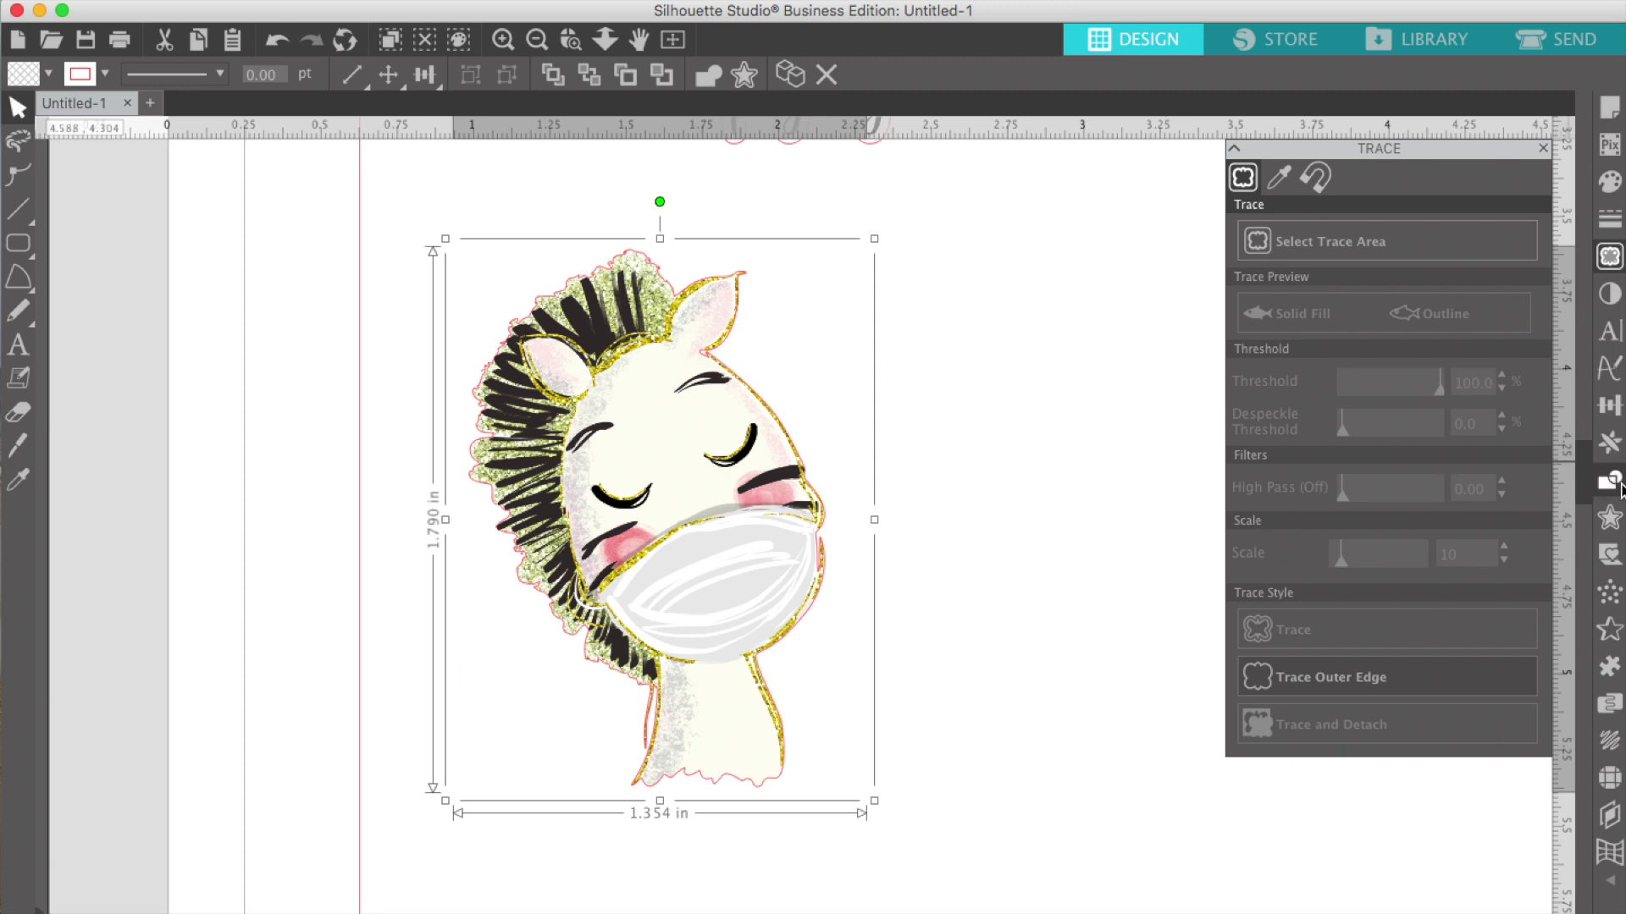
click(1610, 517)
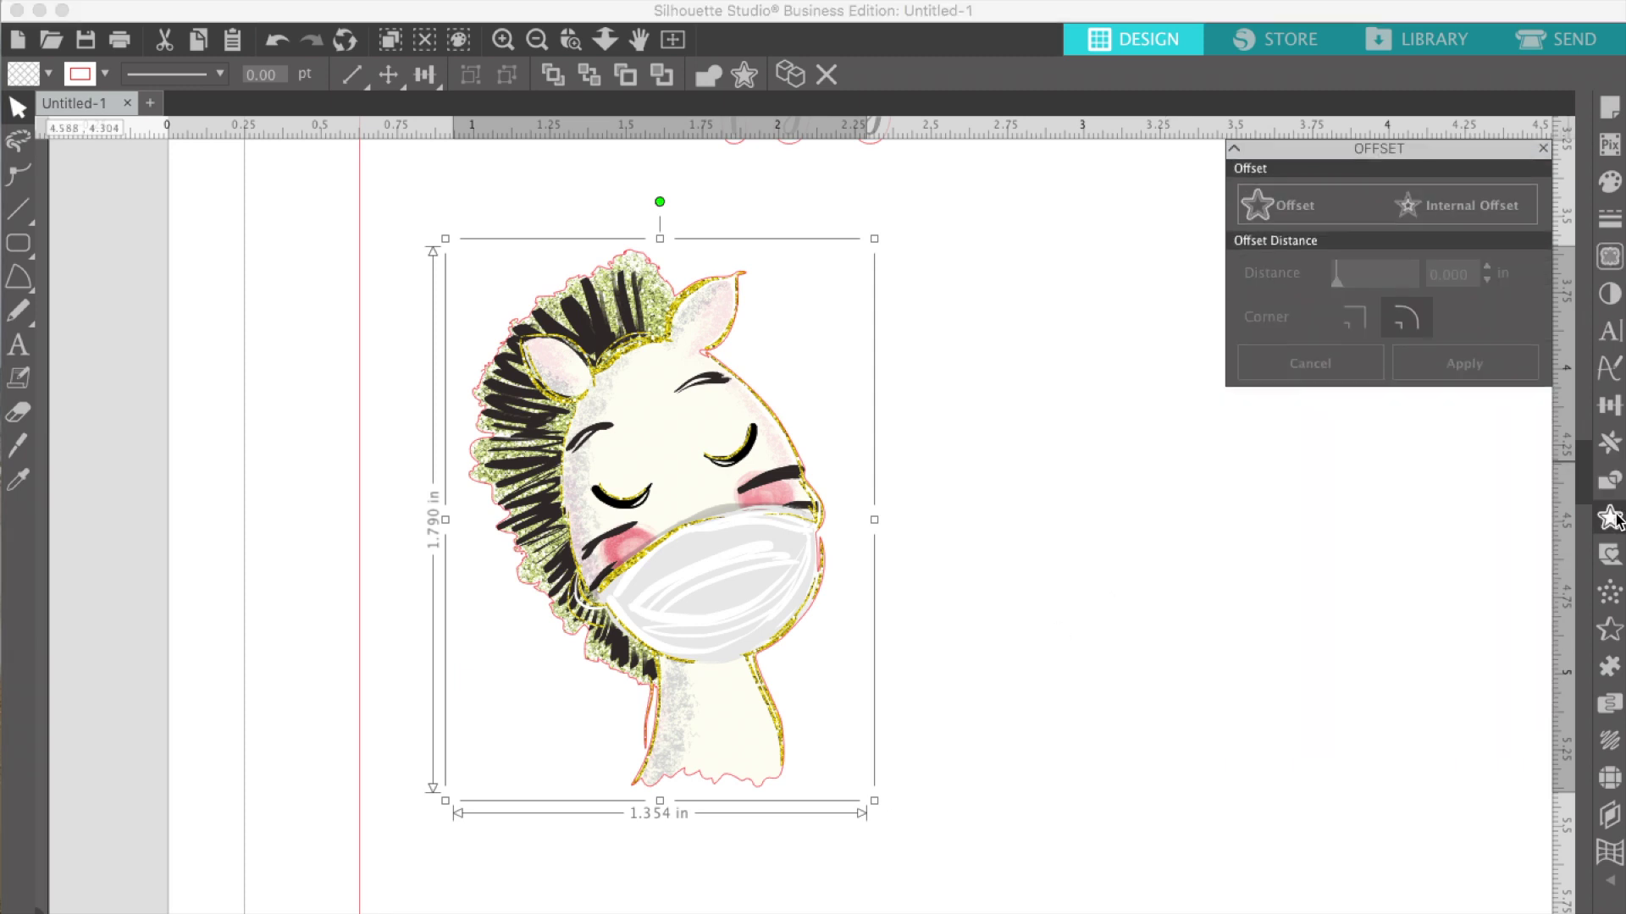
click(1304, 218)
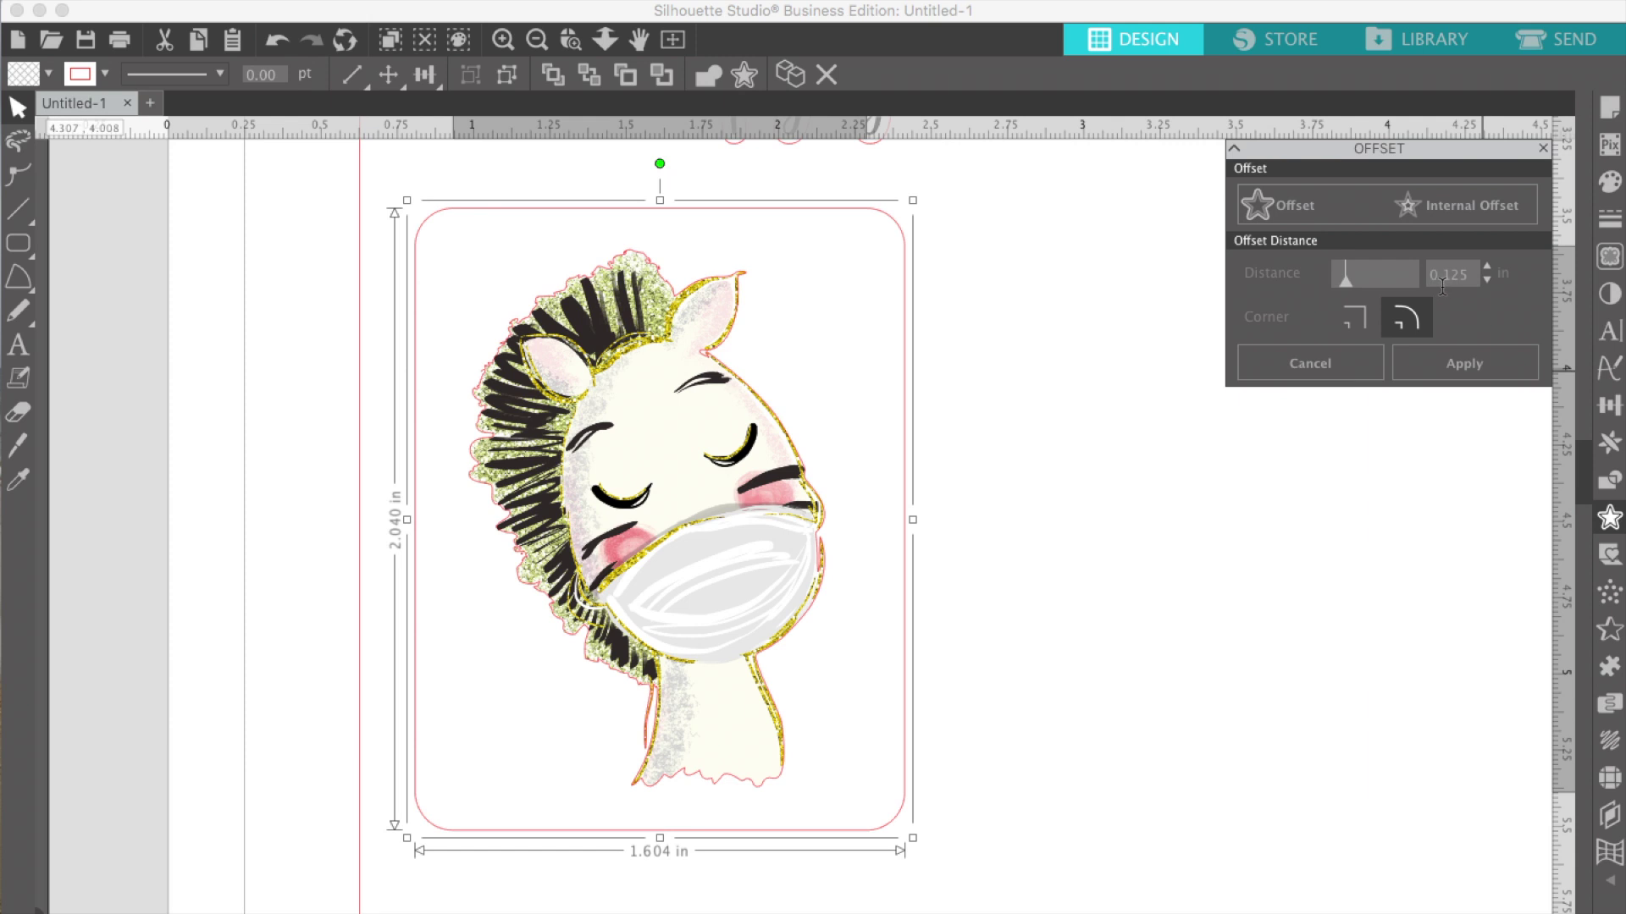
click(974, 656)
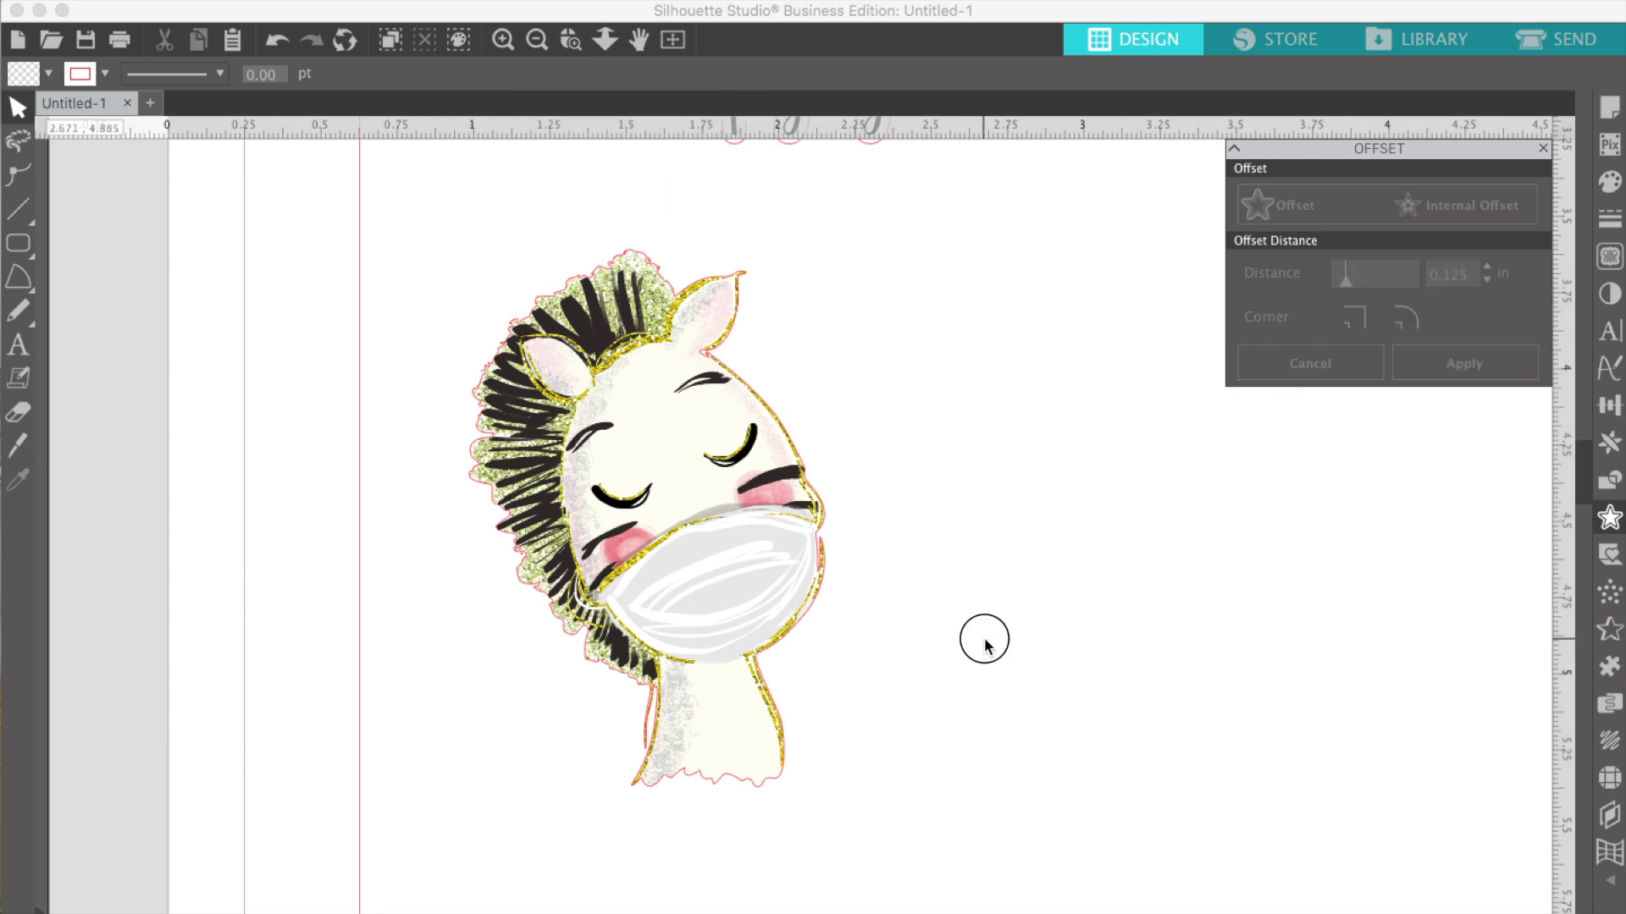
Offset the zebra's traced outline outward by 0.050 in with rounded corners and apply it
drag(1037, 599, 719, 511)
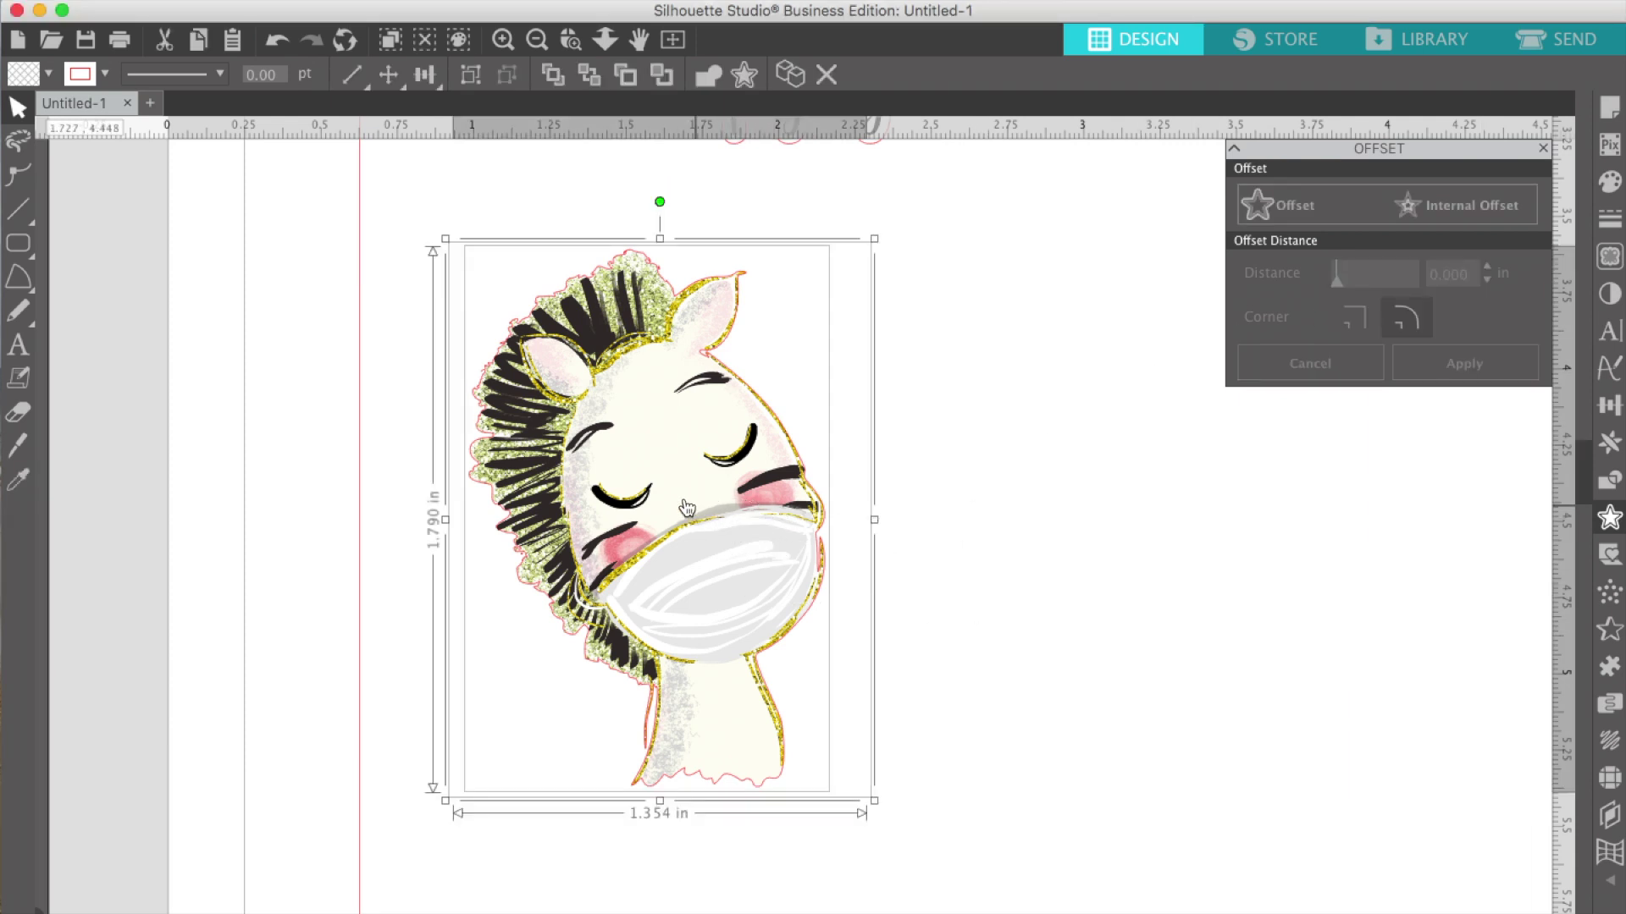
click(686, 508)
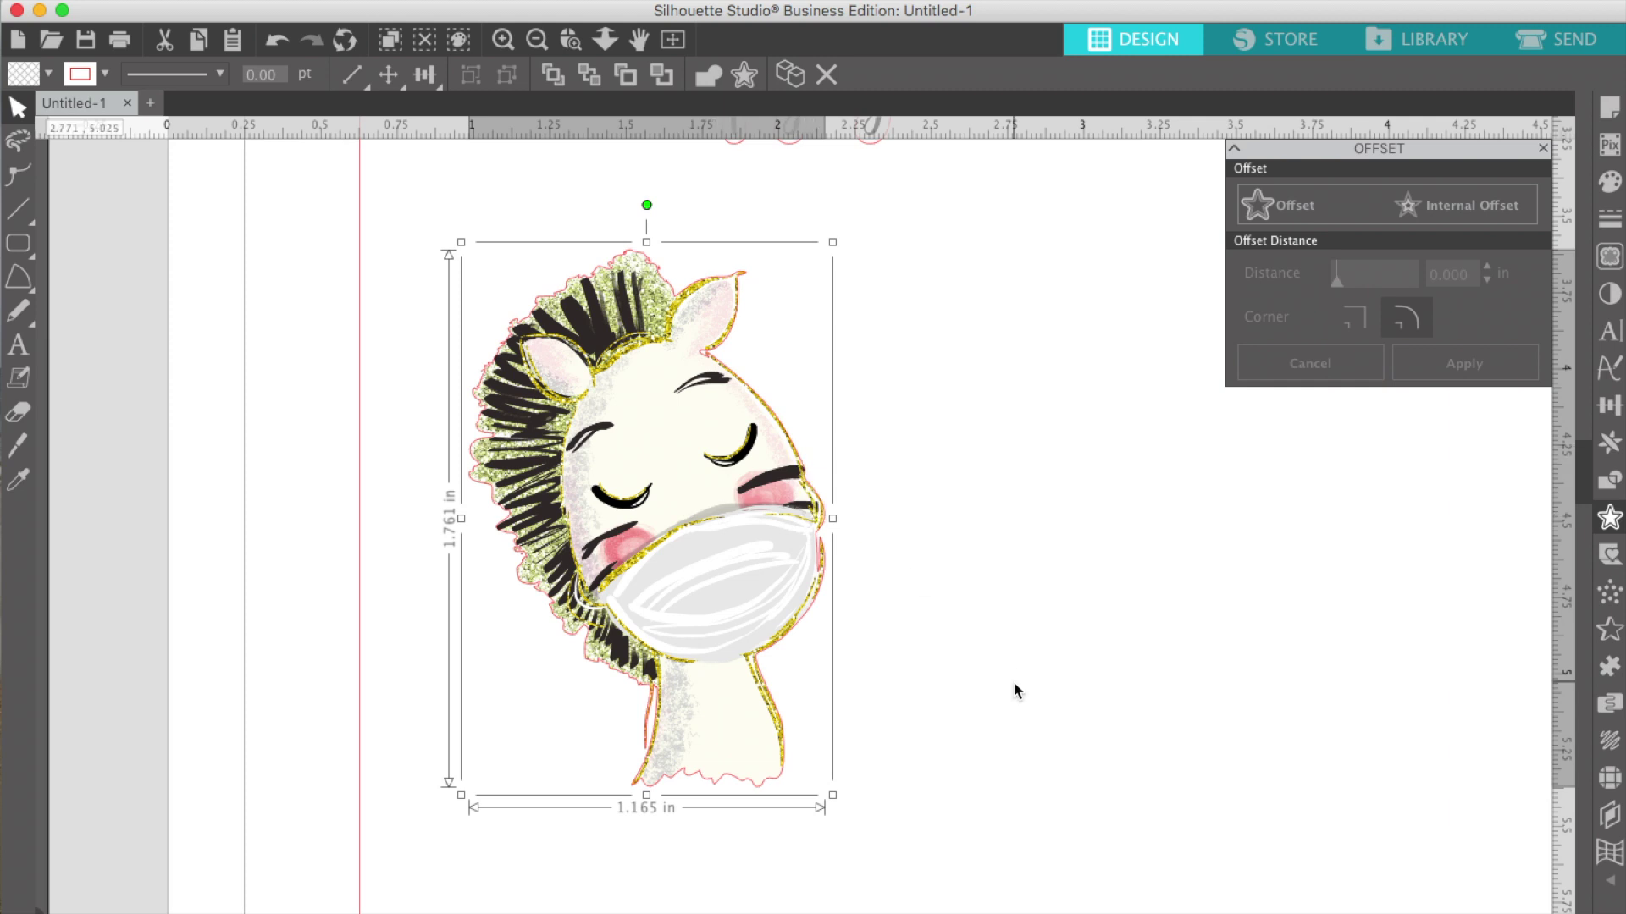
click(1314, 207)
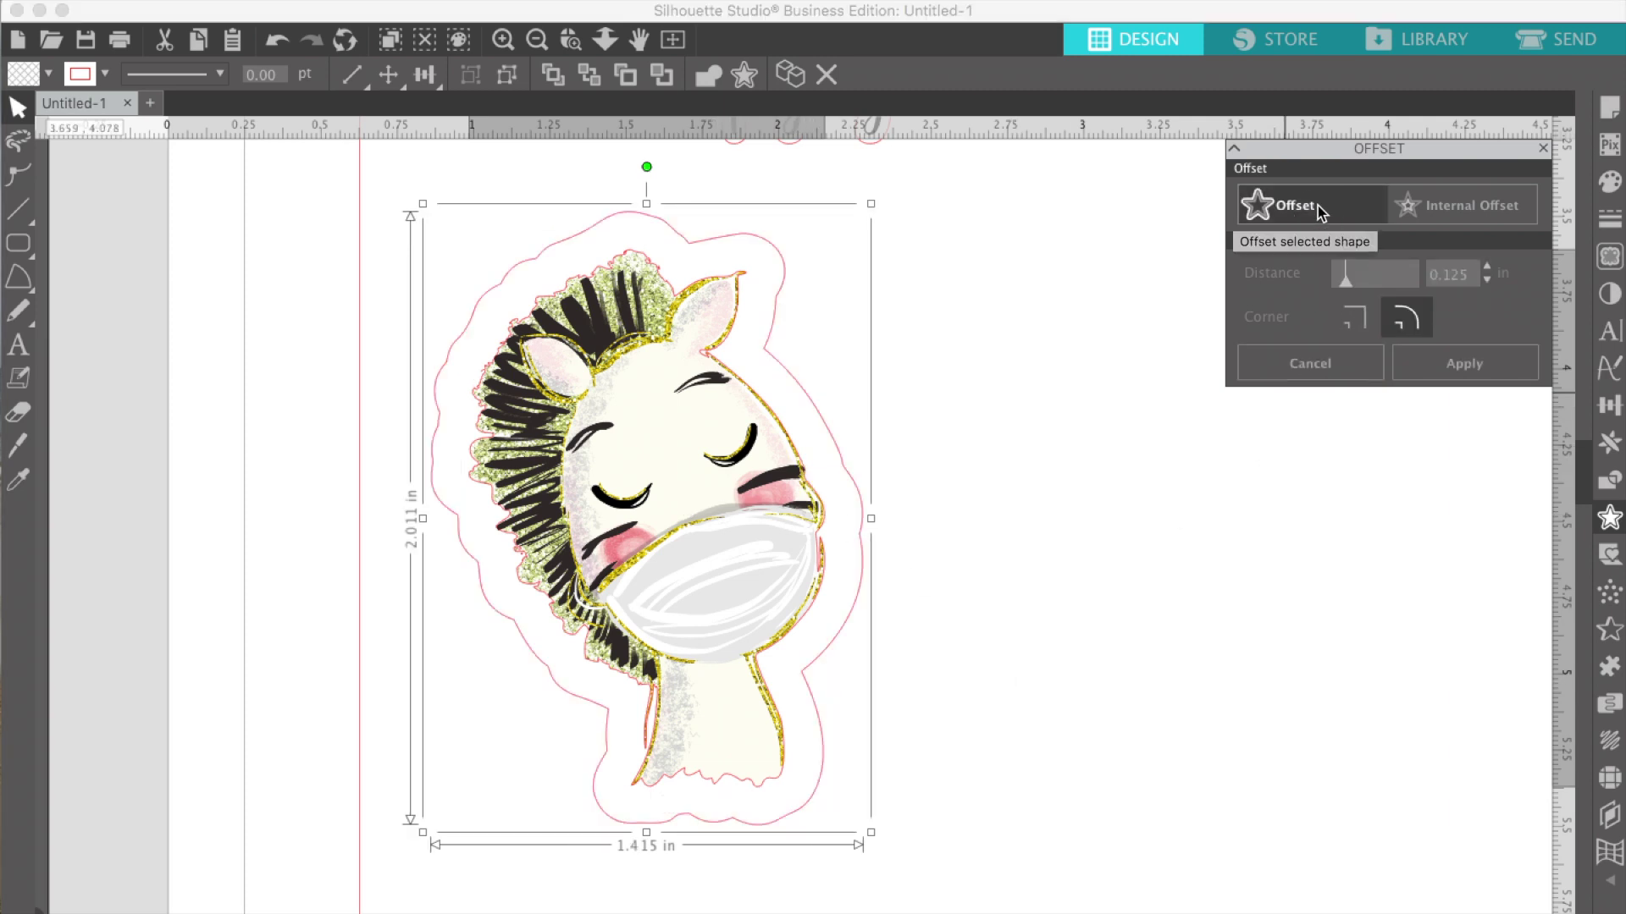
click(1488, 281)
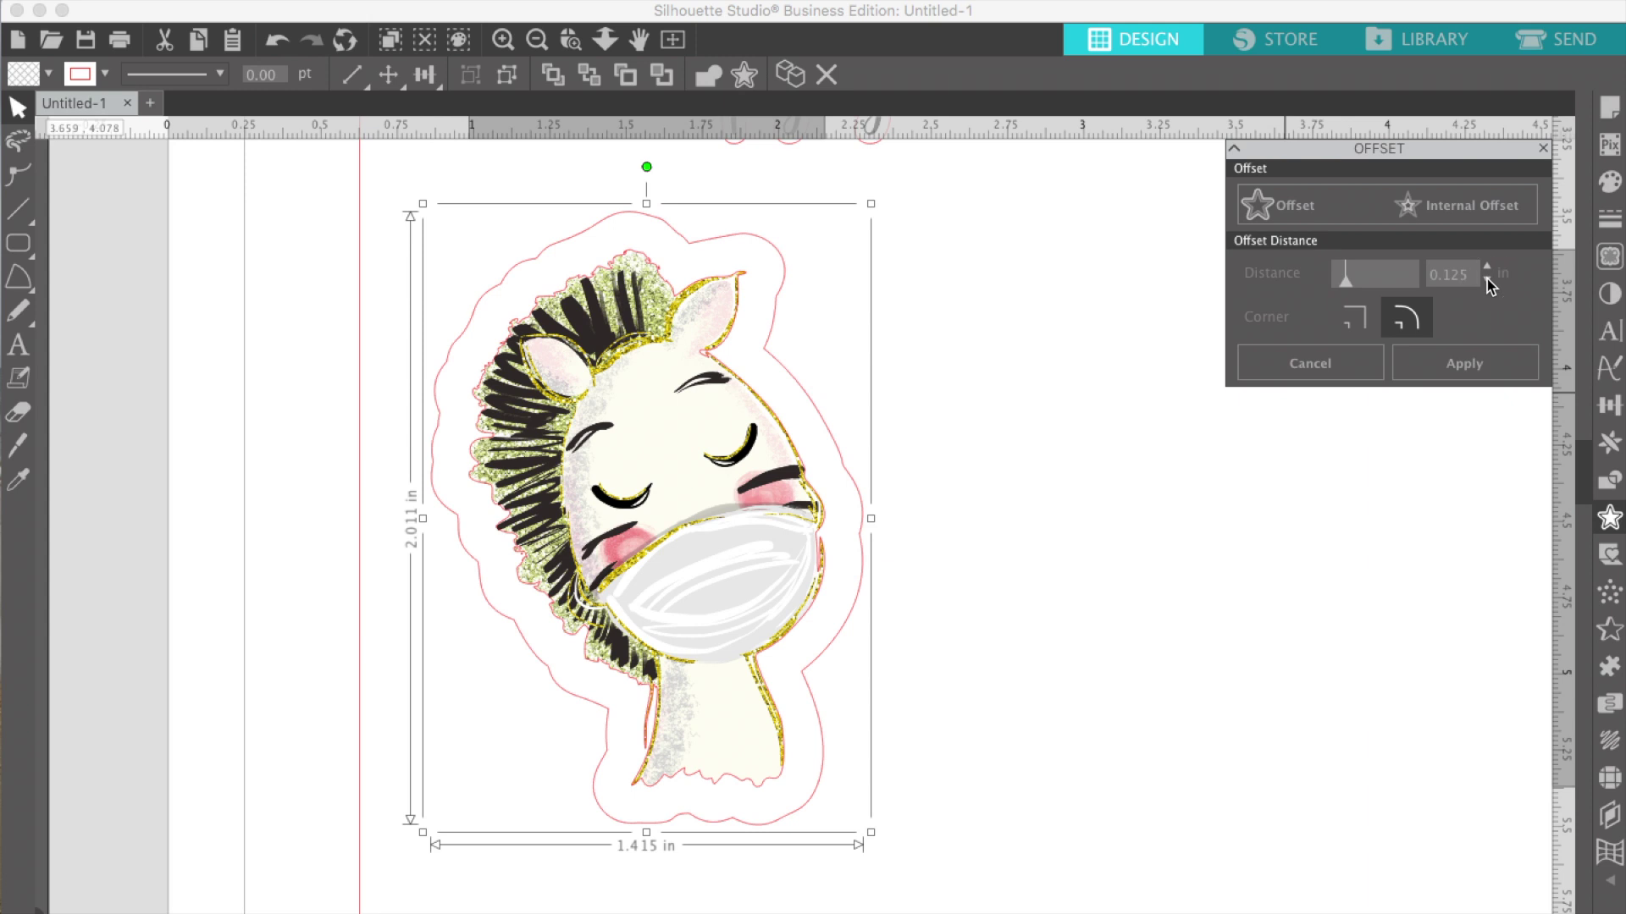
click(1487, 280)
click(1487, 281)
click(1486, 281)
click(1487, 280)
click(1487, 280)
click(1487, 280)
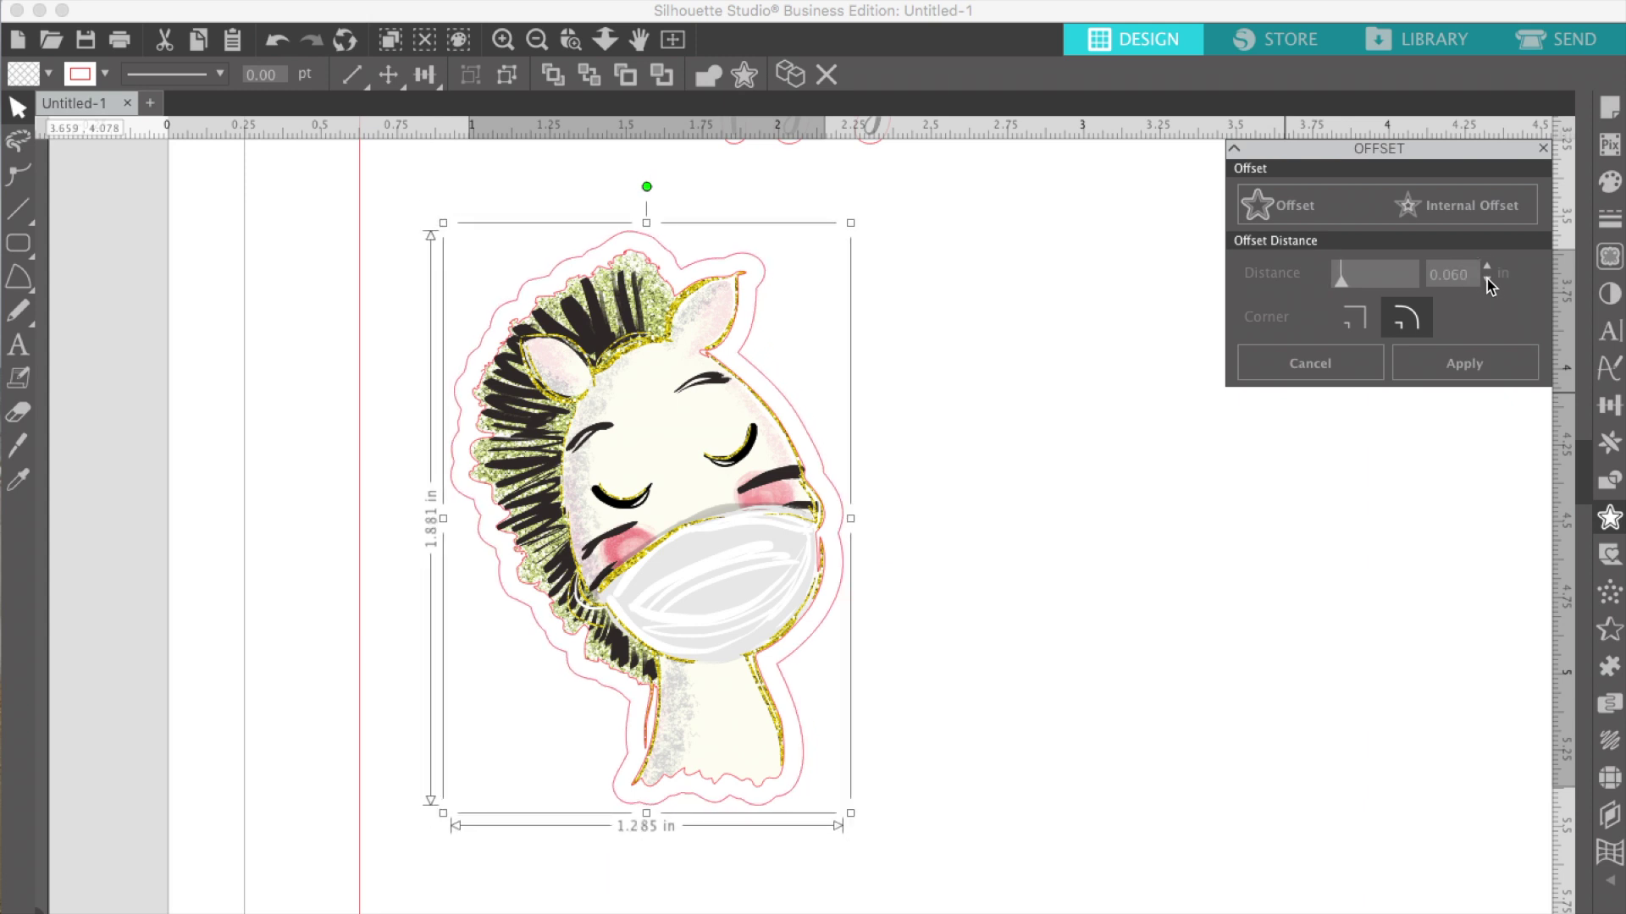
click(1487, 280)
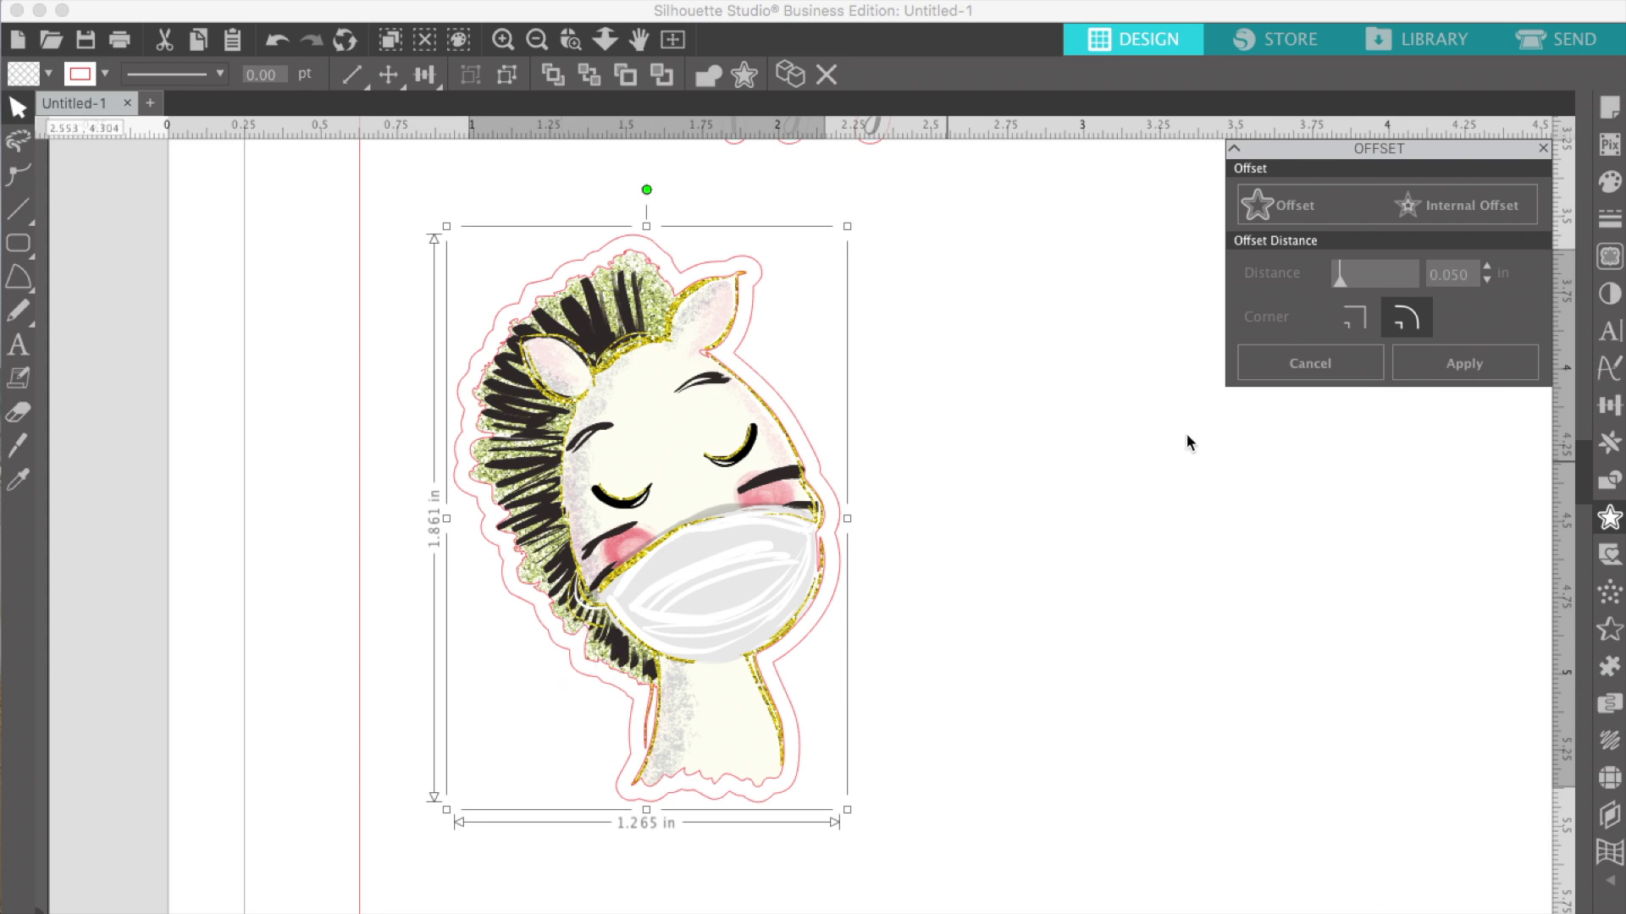
click(1473, 363)
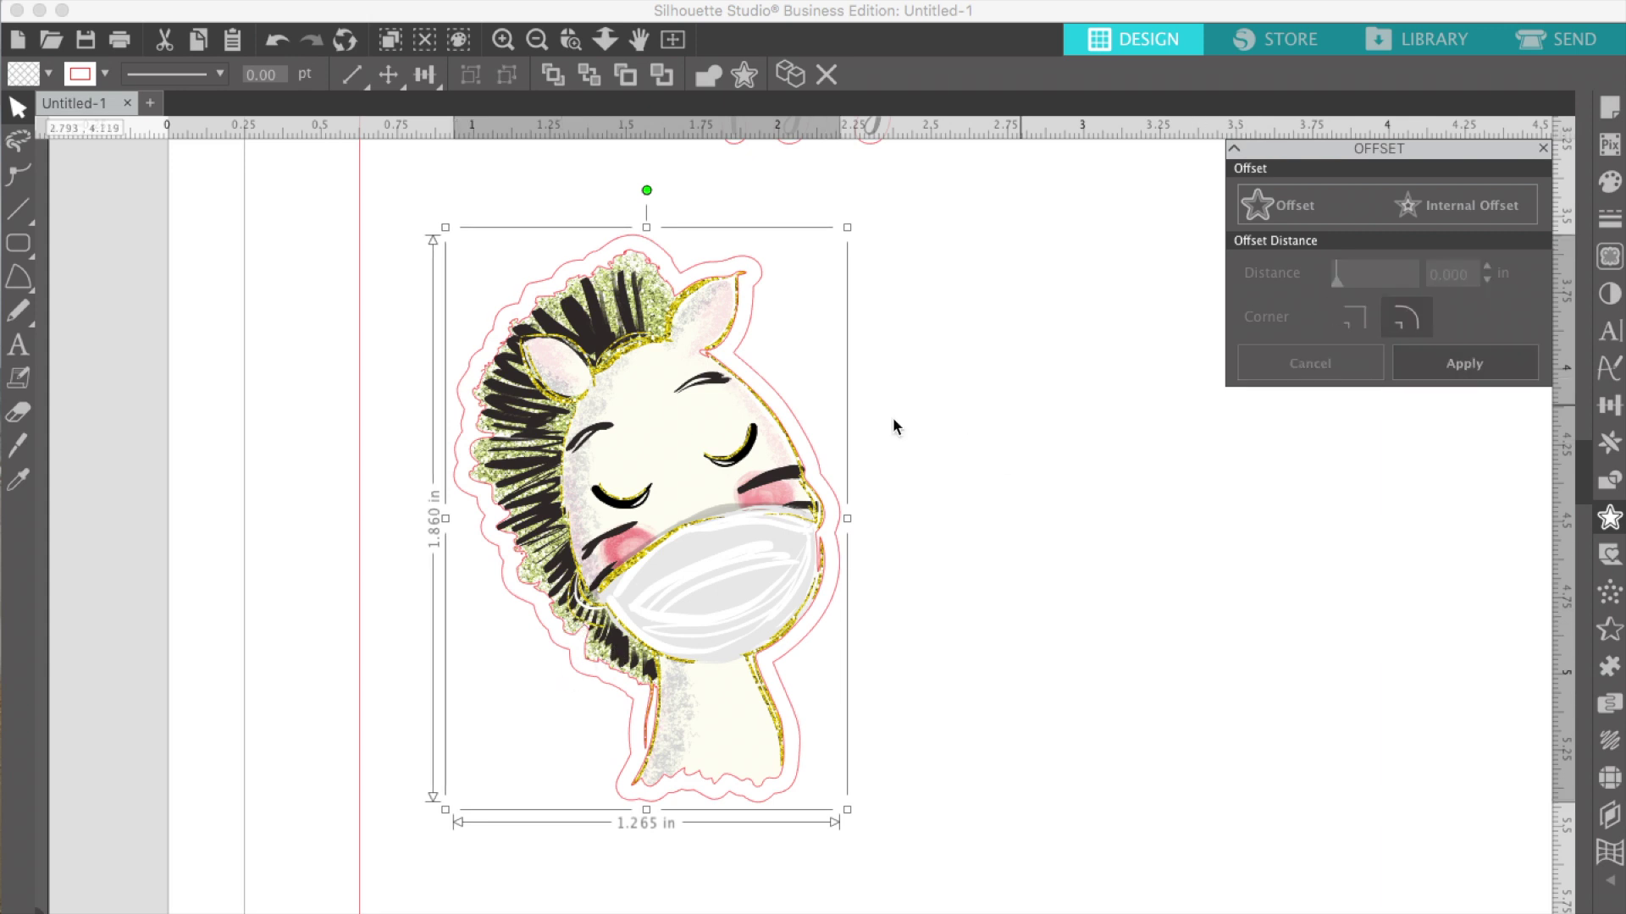
Delete the original trace line inside the zebra's offset cut line
click(965, 410)
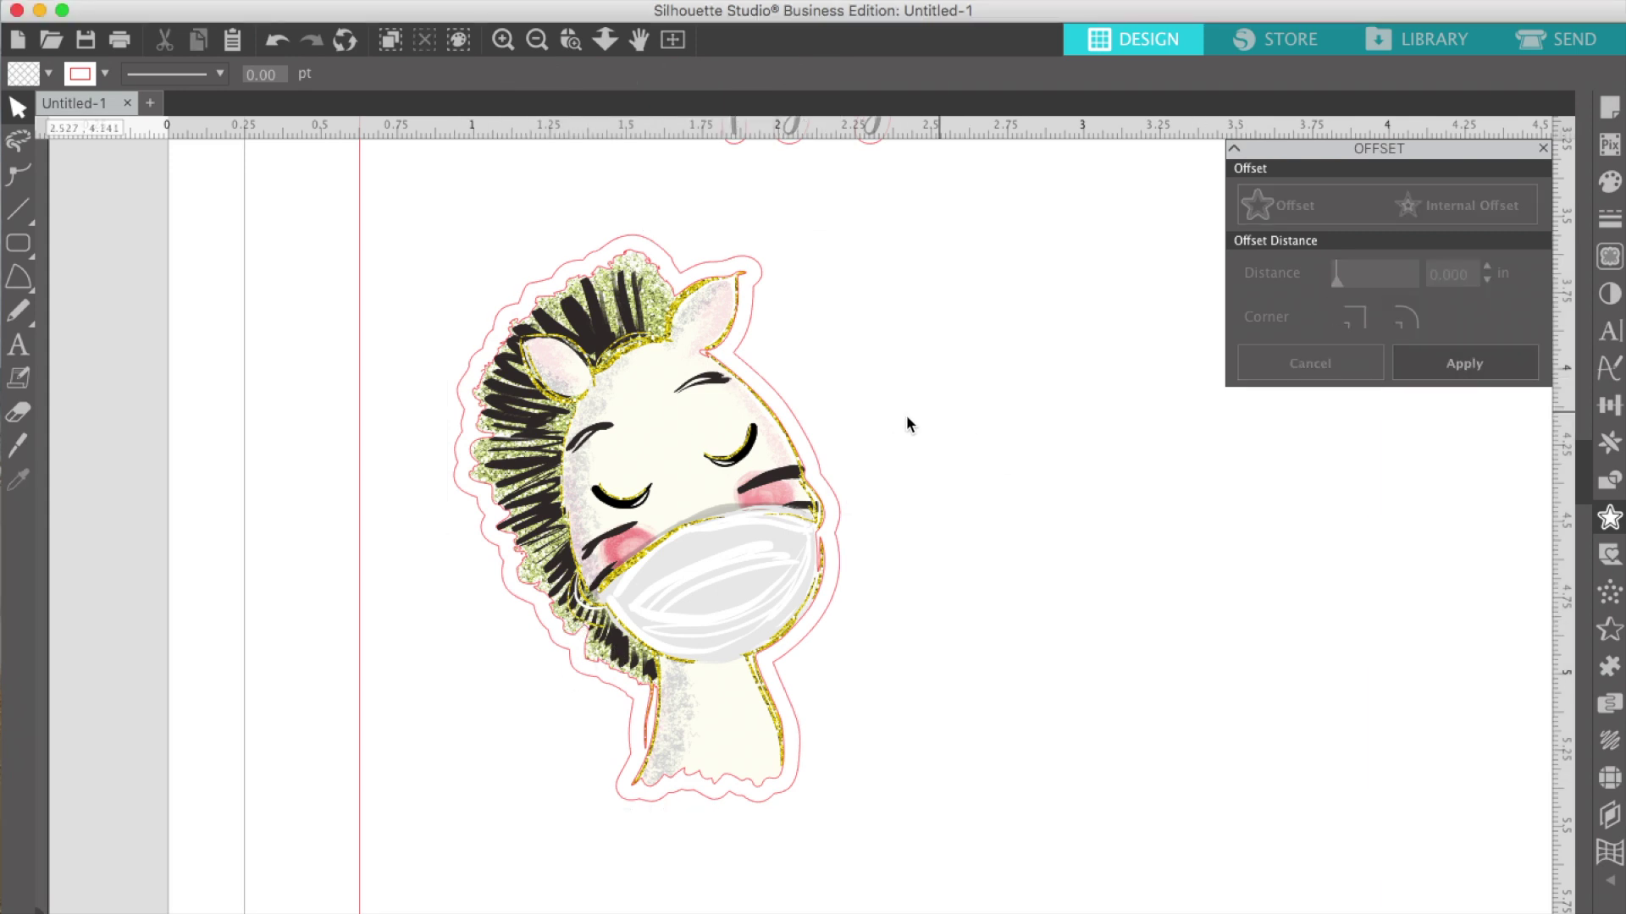
click(789, 437)
drag(817, 446, 799, 446)
key(Escape)
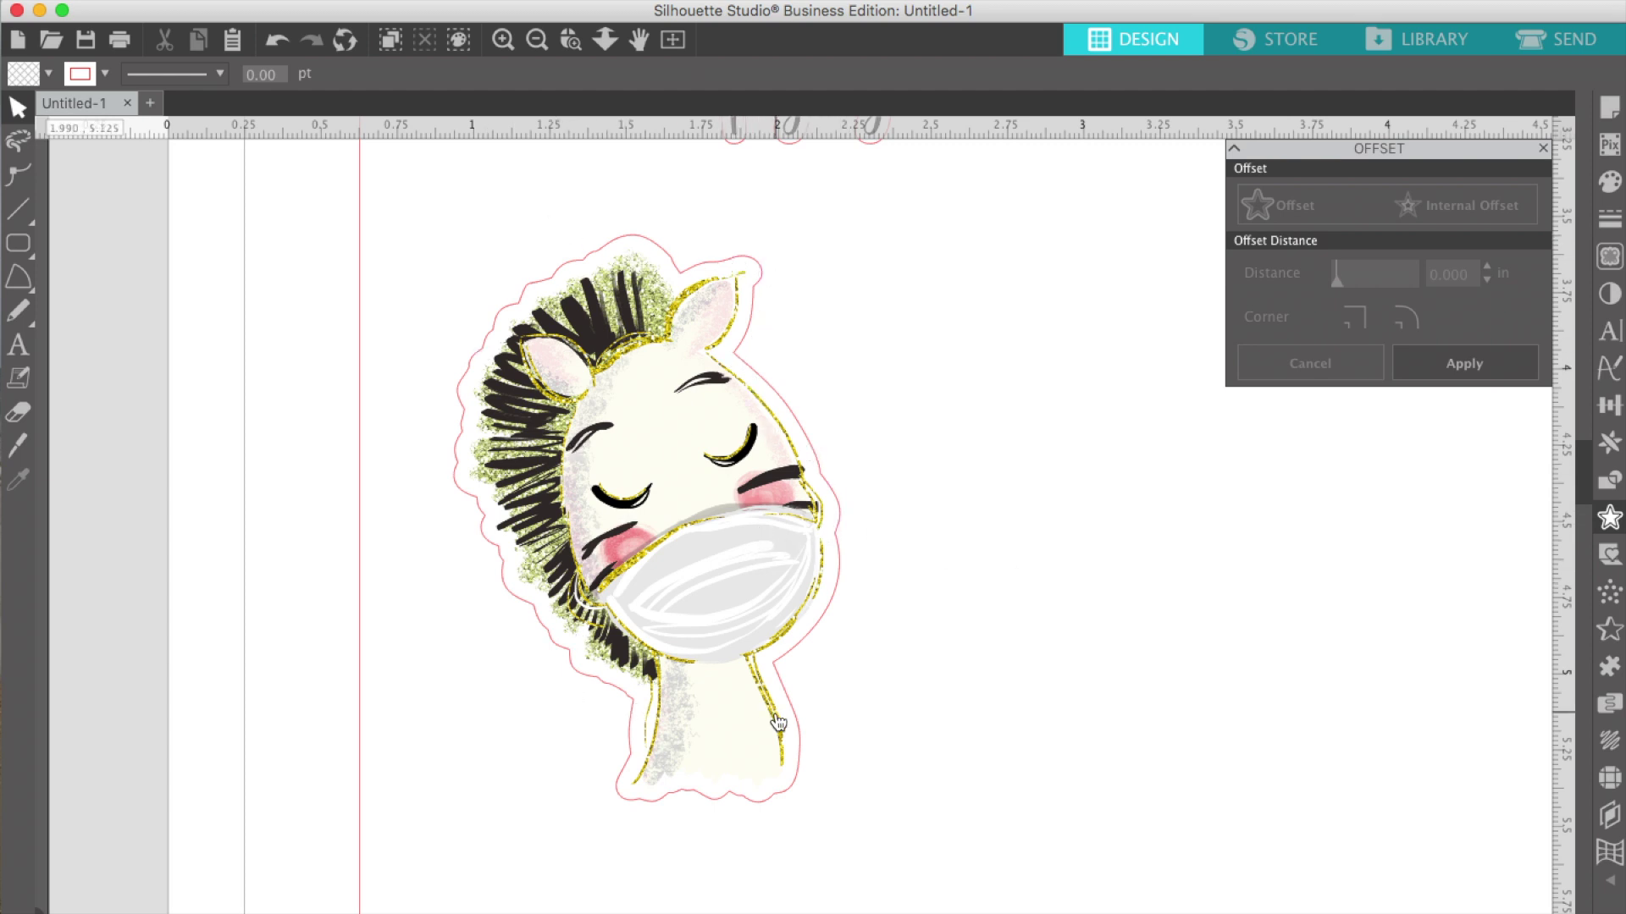
Examine how the zebra image and its cut line display at several zoom levels and in the Send view
click(537, 39)
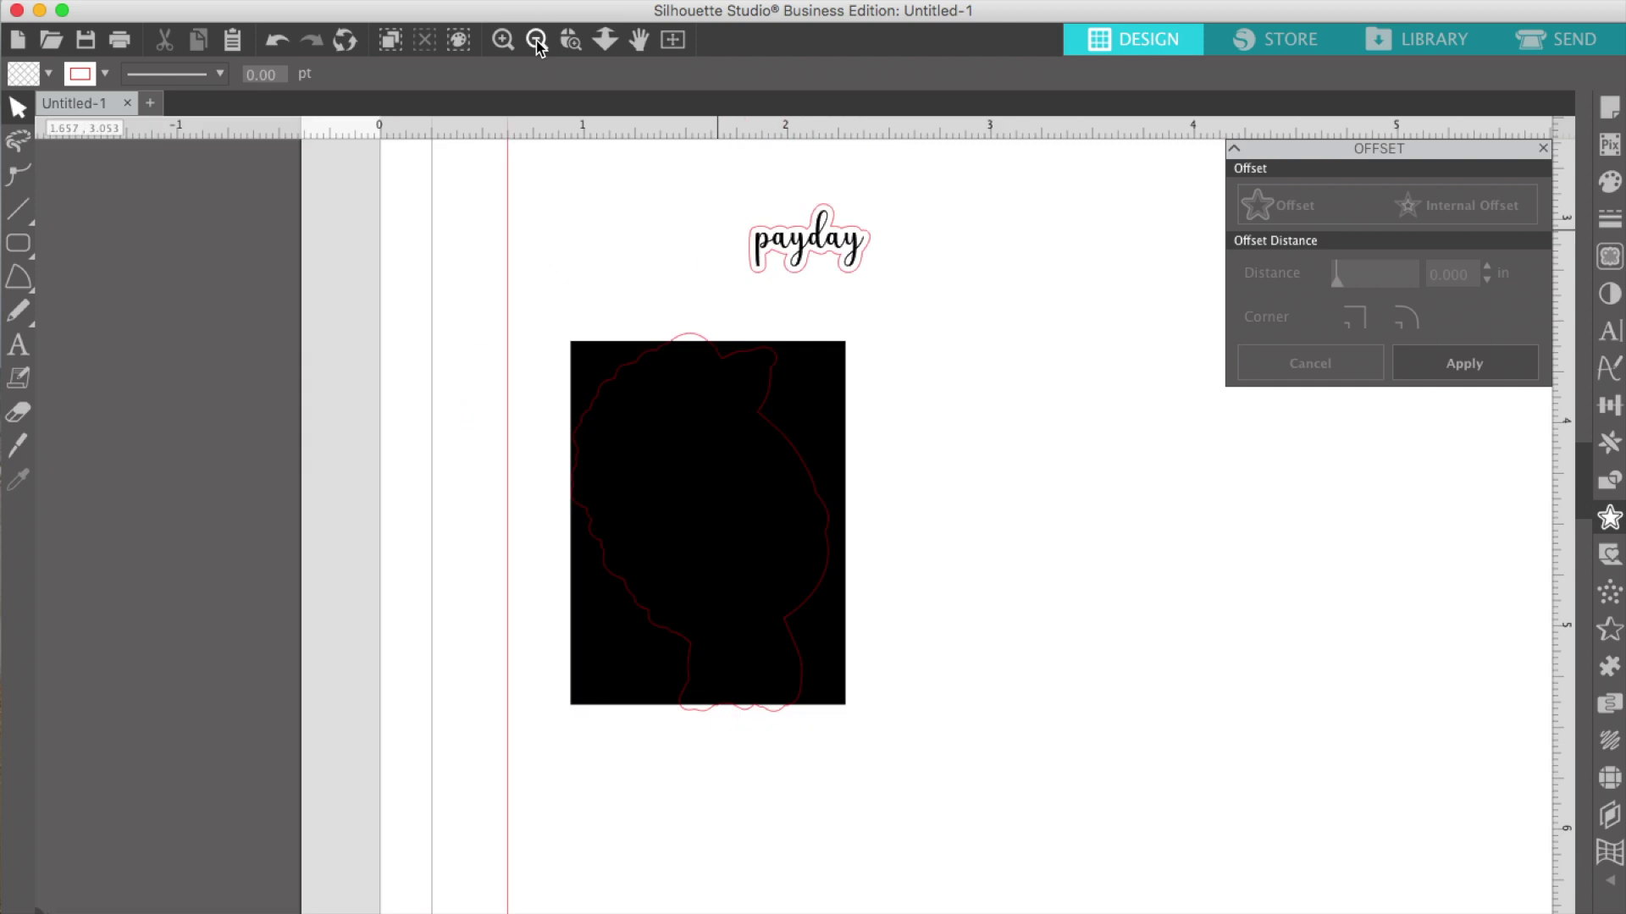
click(503, 39)
click(503, 39)
click(699, 570)
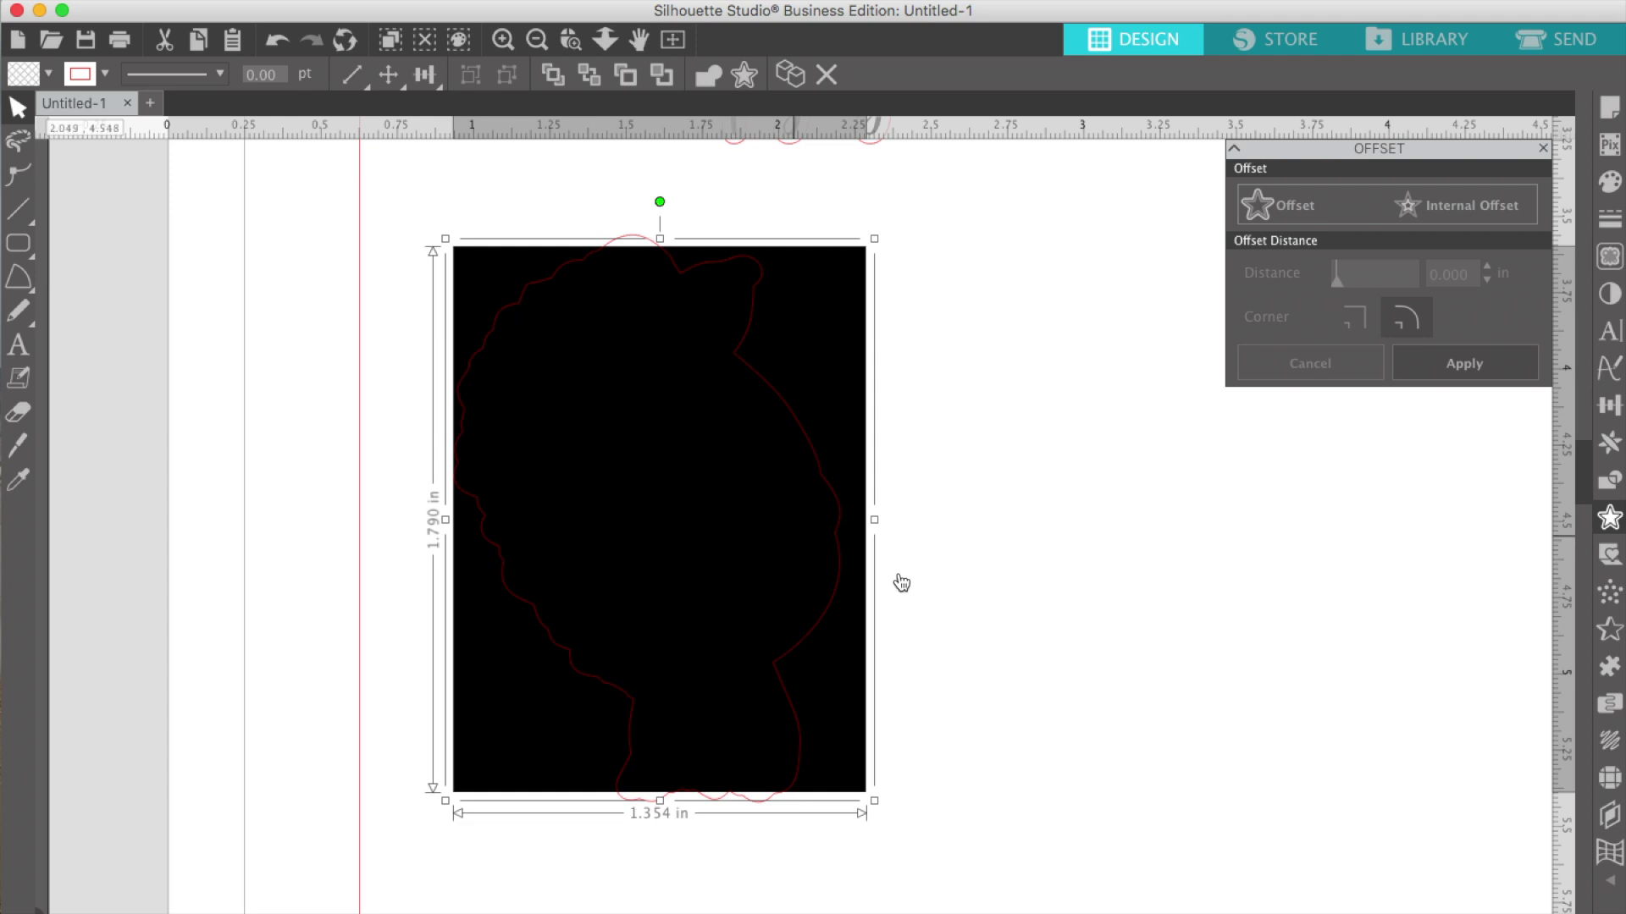
click(952, 603)
click(687, 539)
click(536, 39)
scroll(683, 555, right, 5)
scroll(683, 556, up, 2)
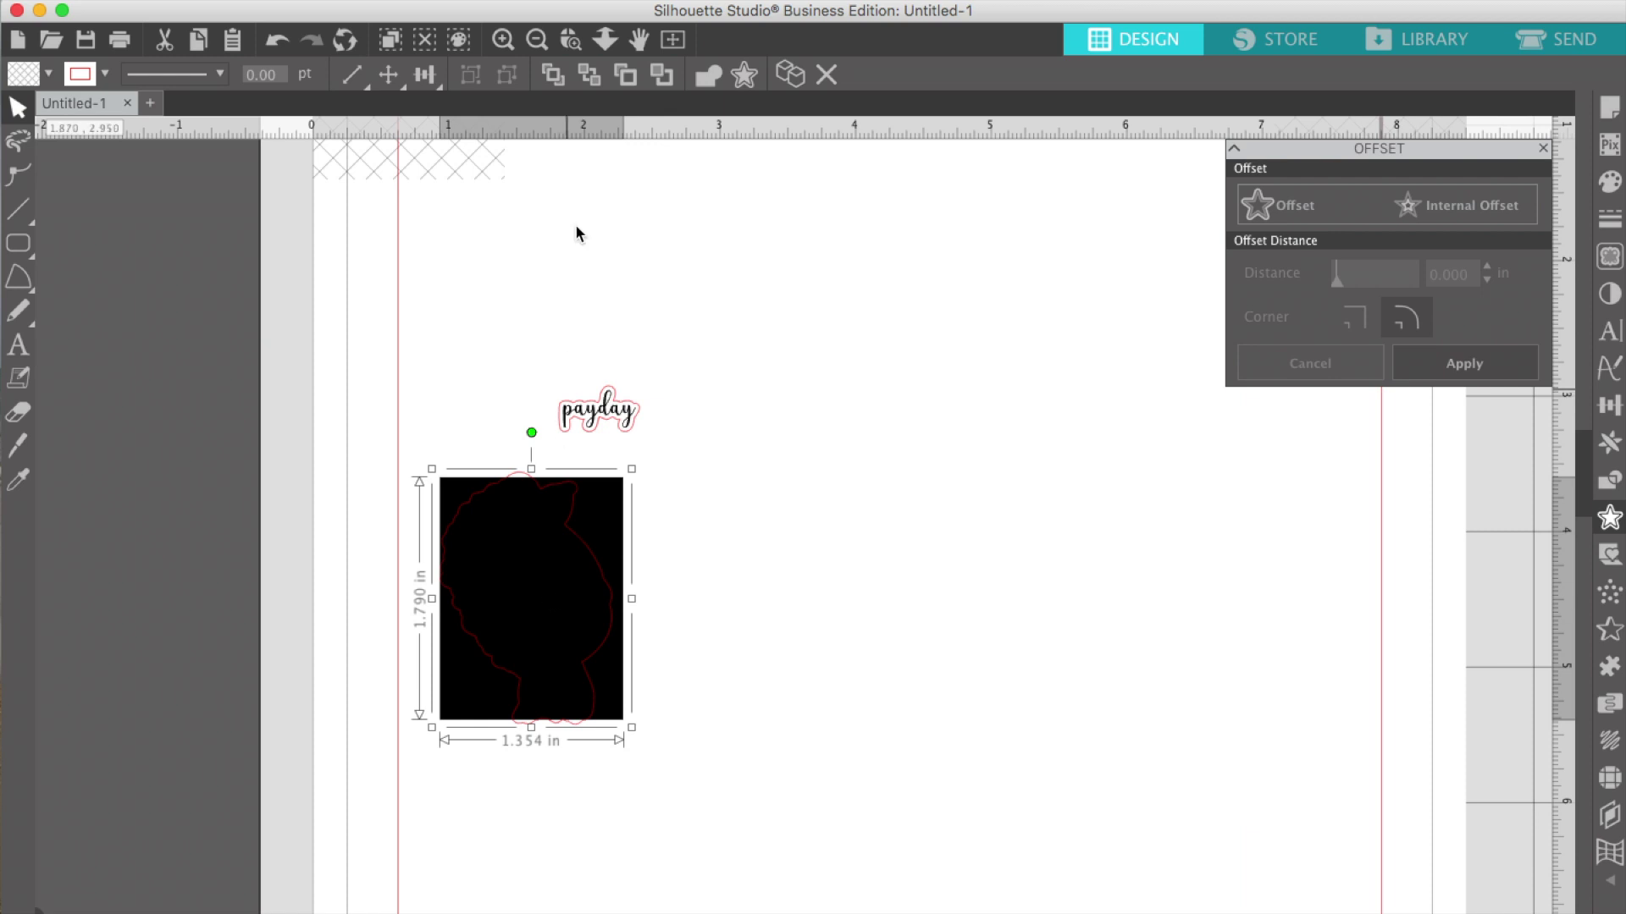
click(502, 41)
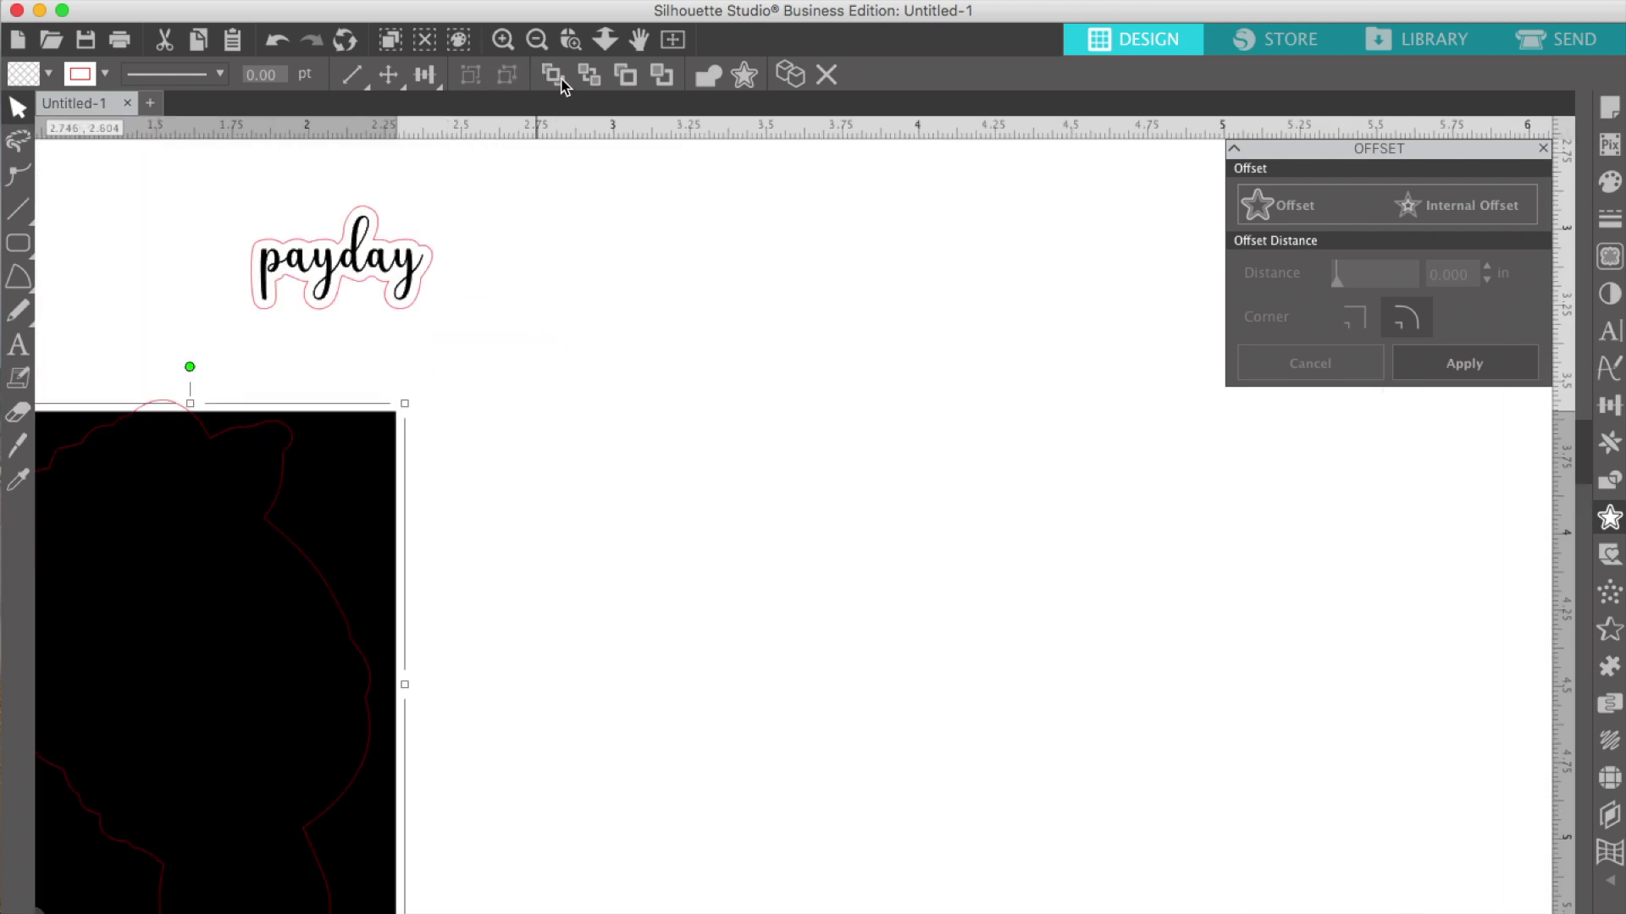
click(537, 40)
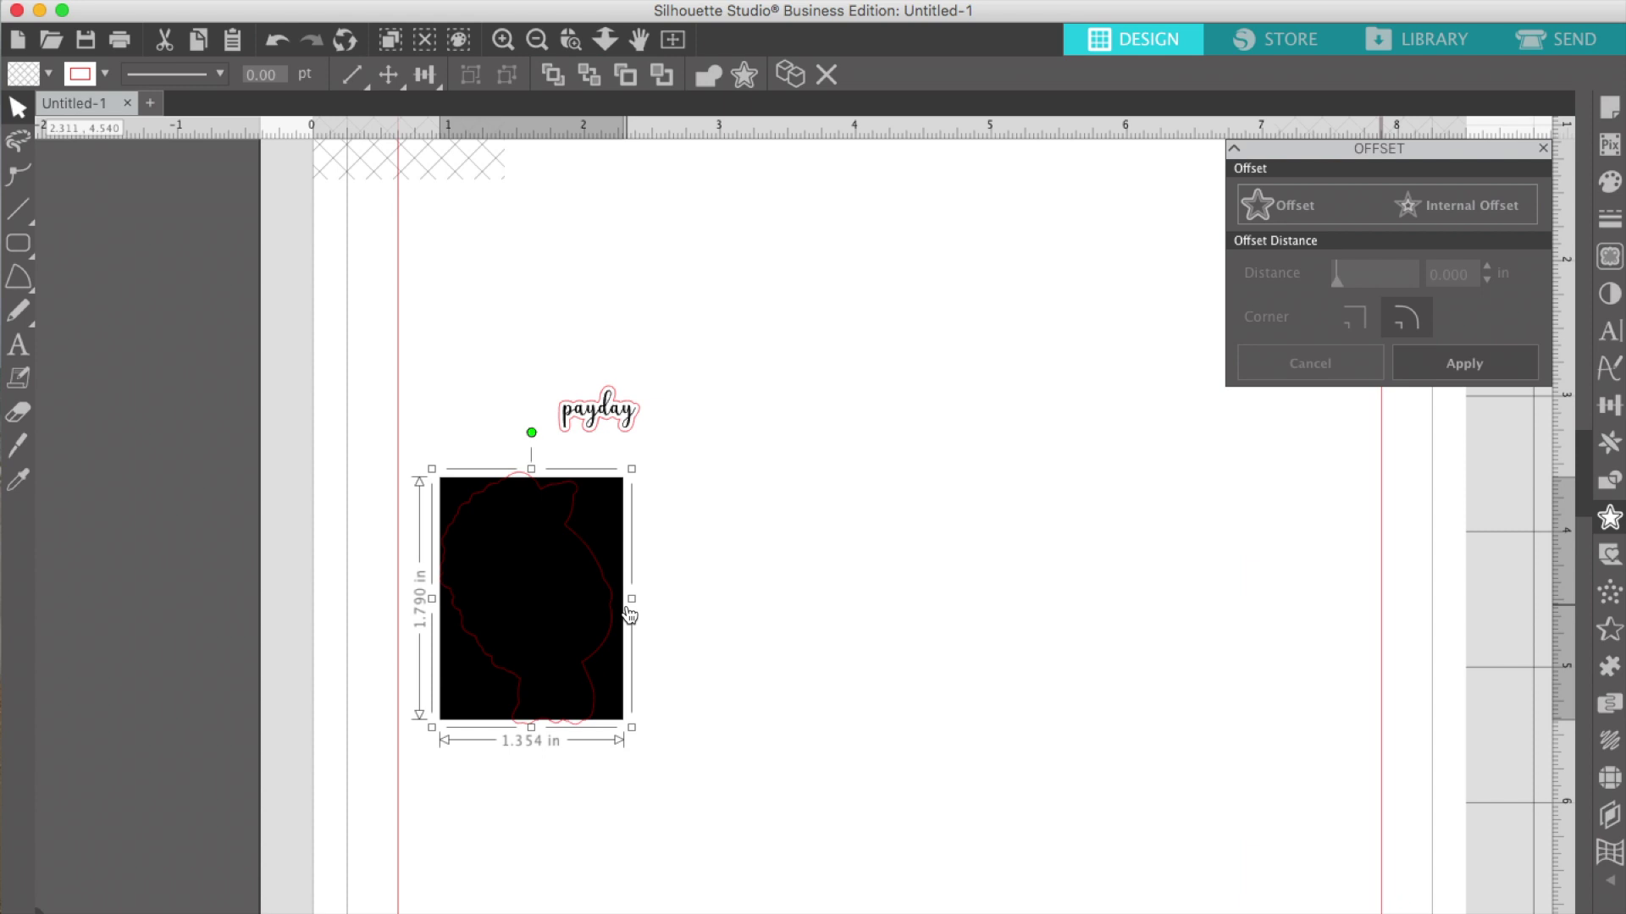
click(1578, 47)
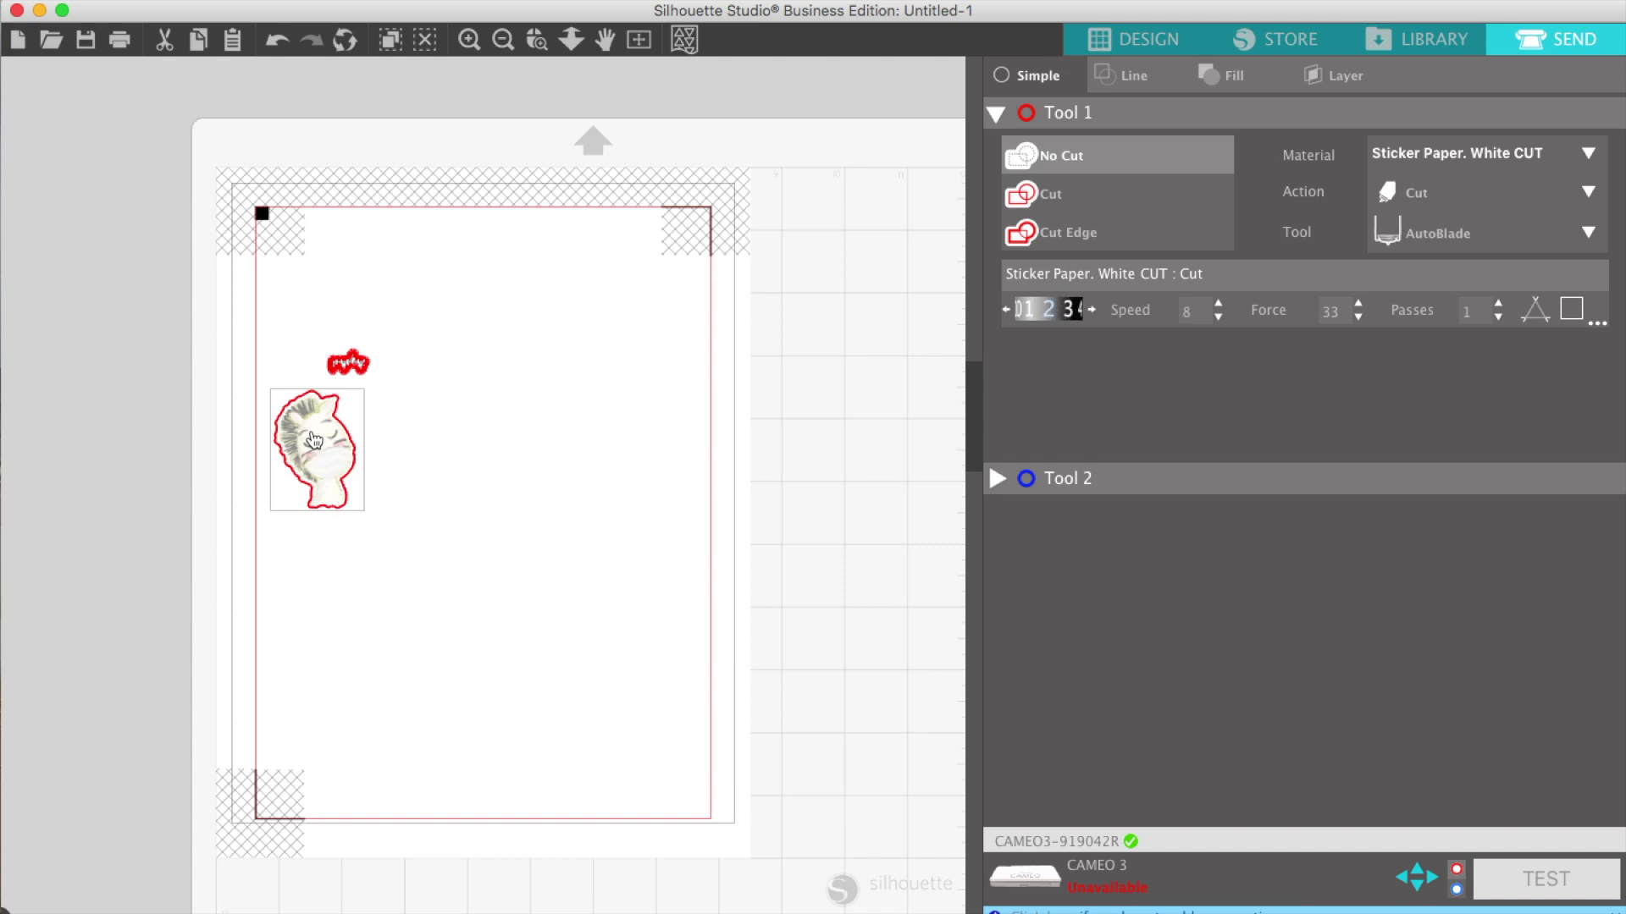
click(1135, 39)
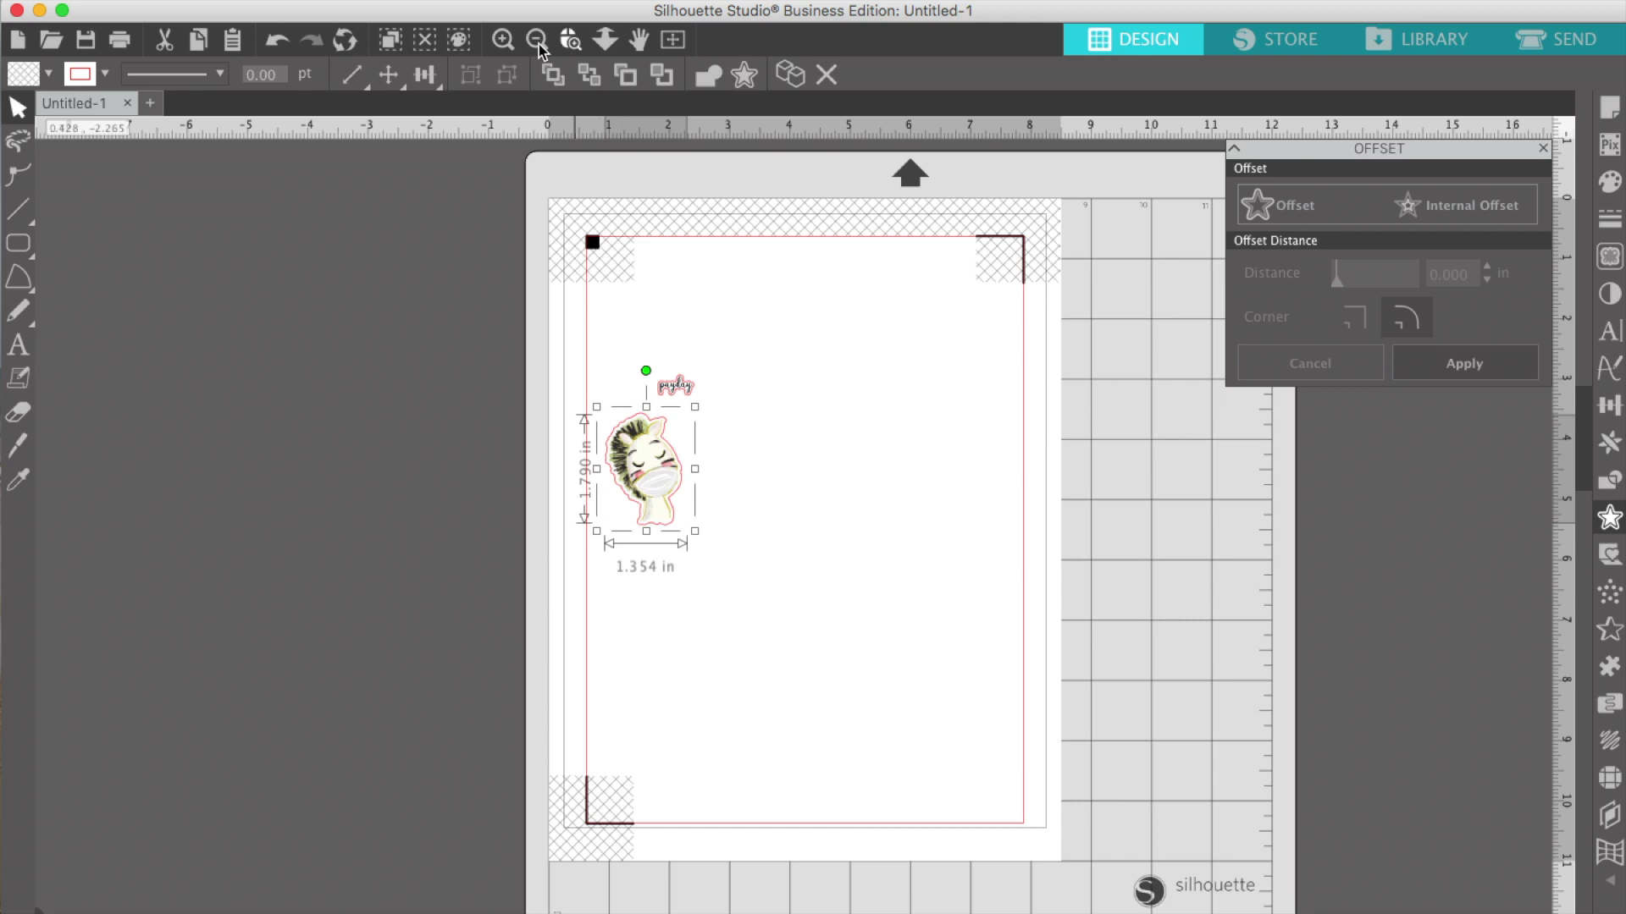
Delete the payday script and the zebra with their cut lines from the page, and show the Budget layer's sinking funds sticker
click(805, 565)
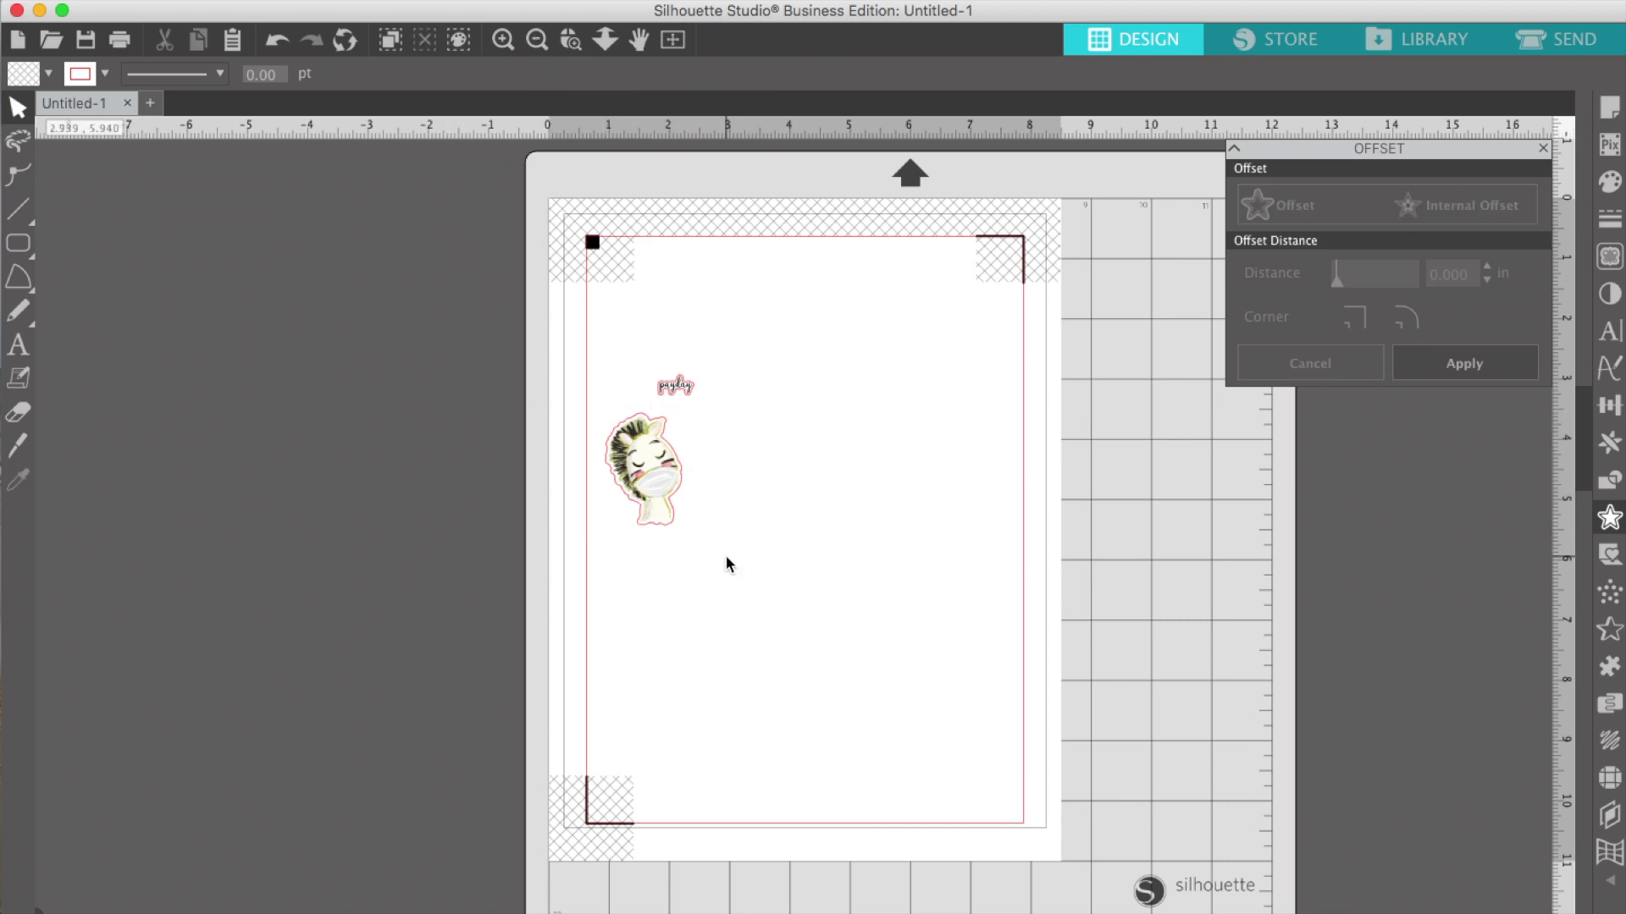
drag(715, 591, 571, 293)
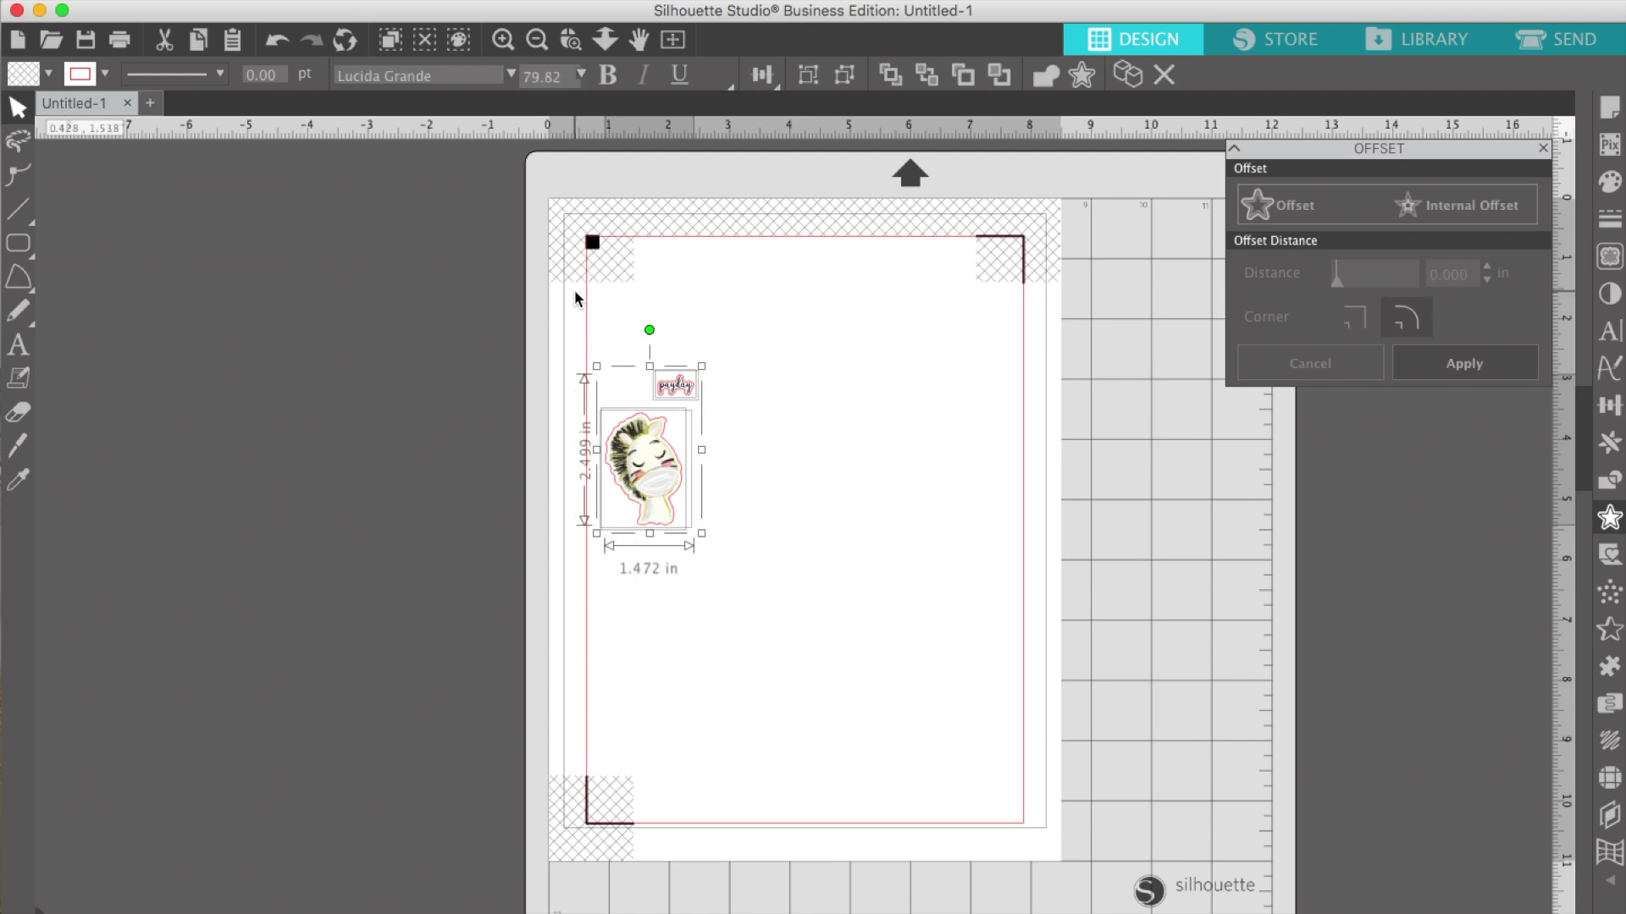
key(Delete)
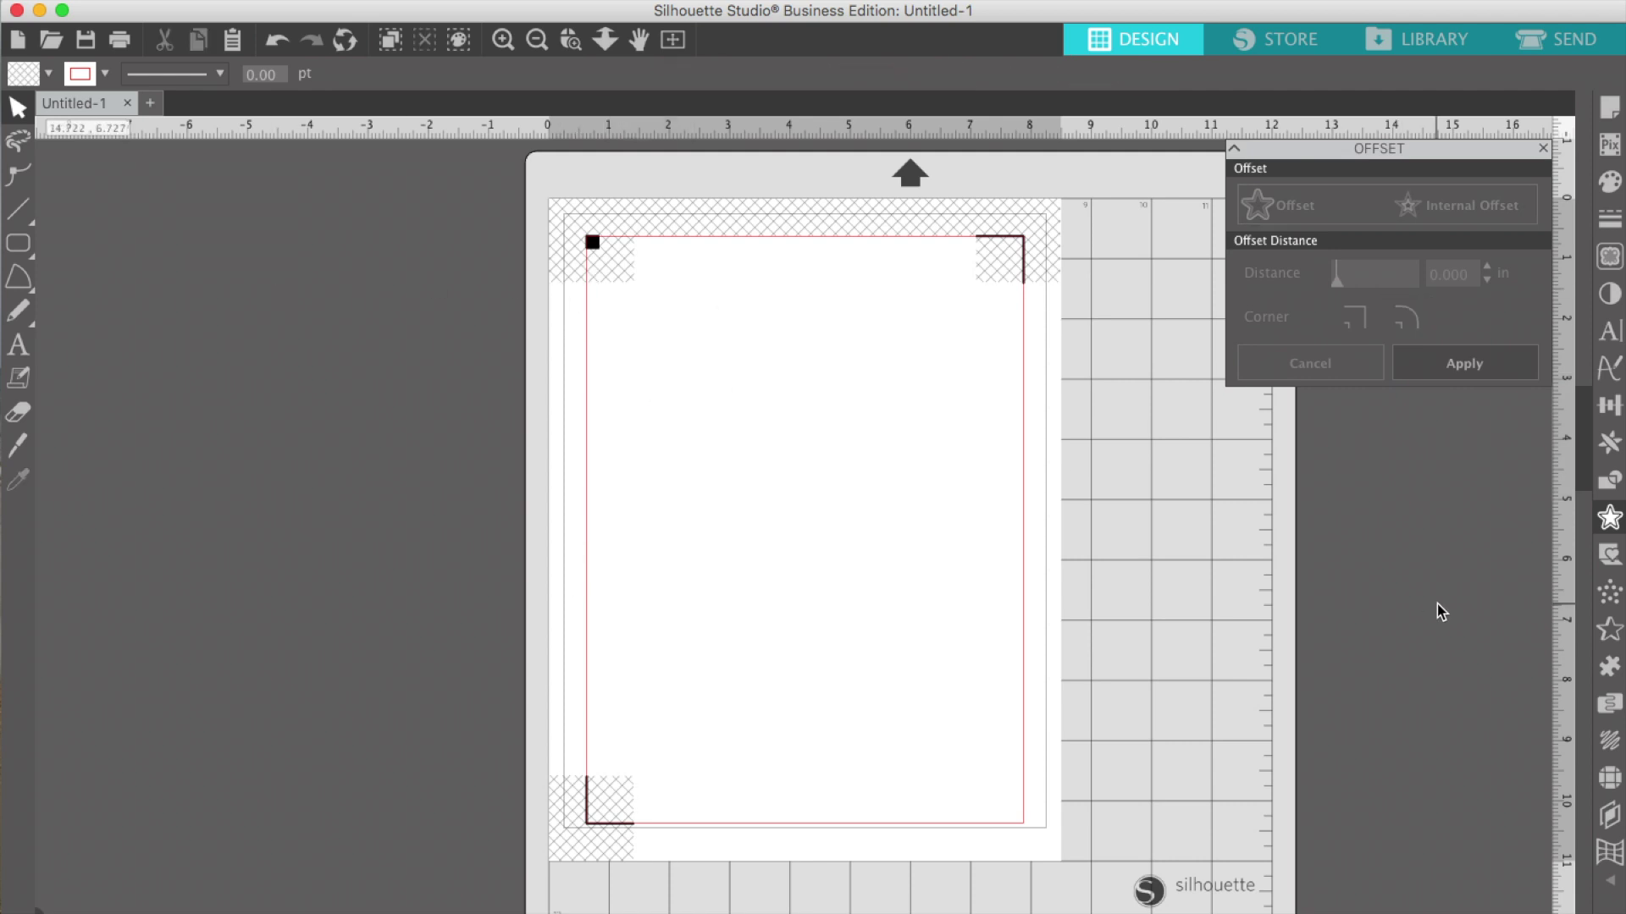
click(1611, 814)
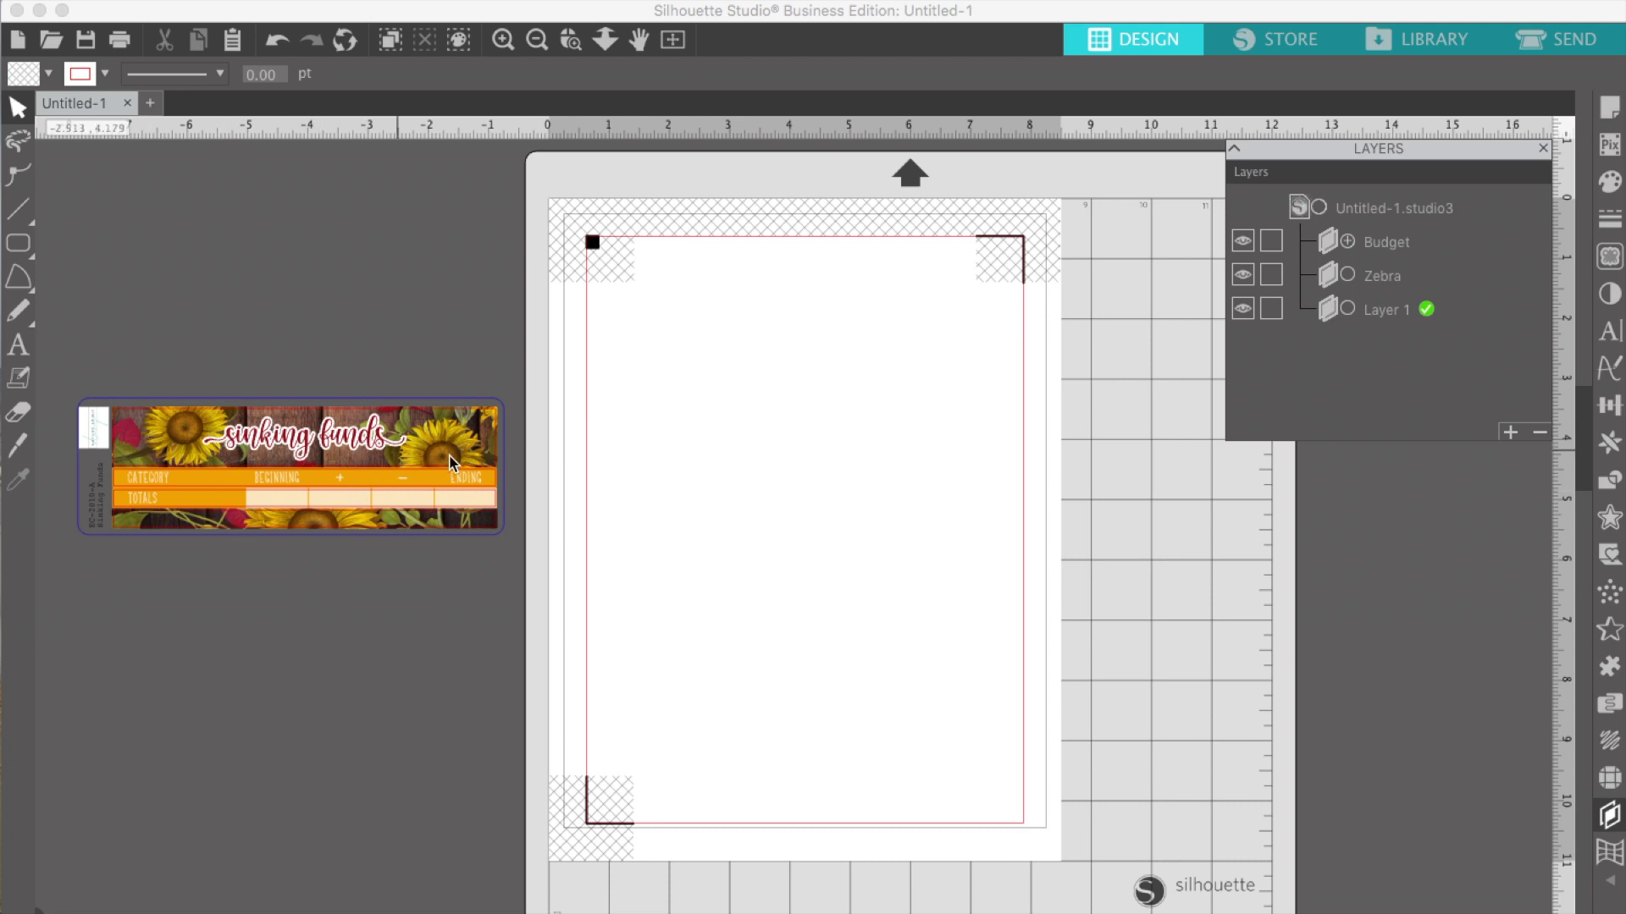
Draw a horizontal rectangle about 6.09 by 1.05 in on the upper part of the page
click(21, 244)
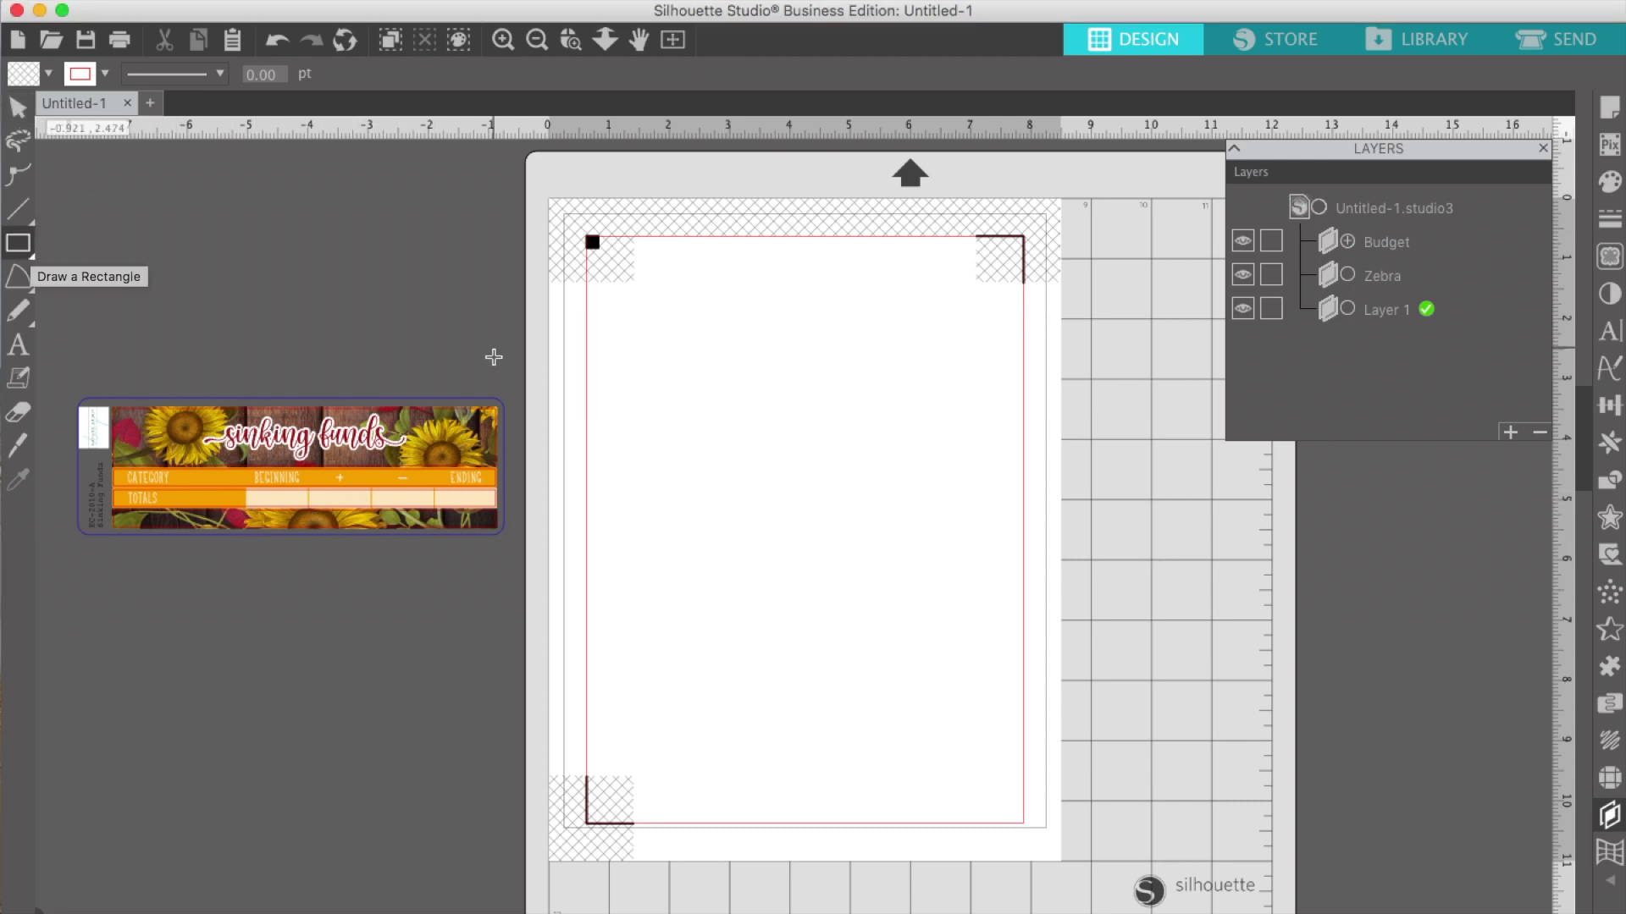
mouse_move(18, 254)
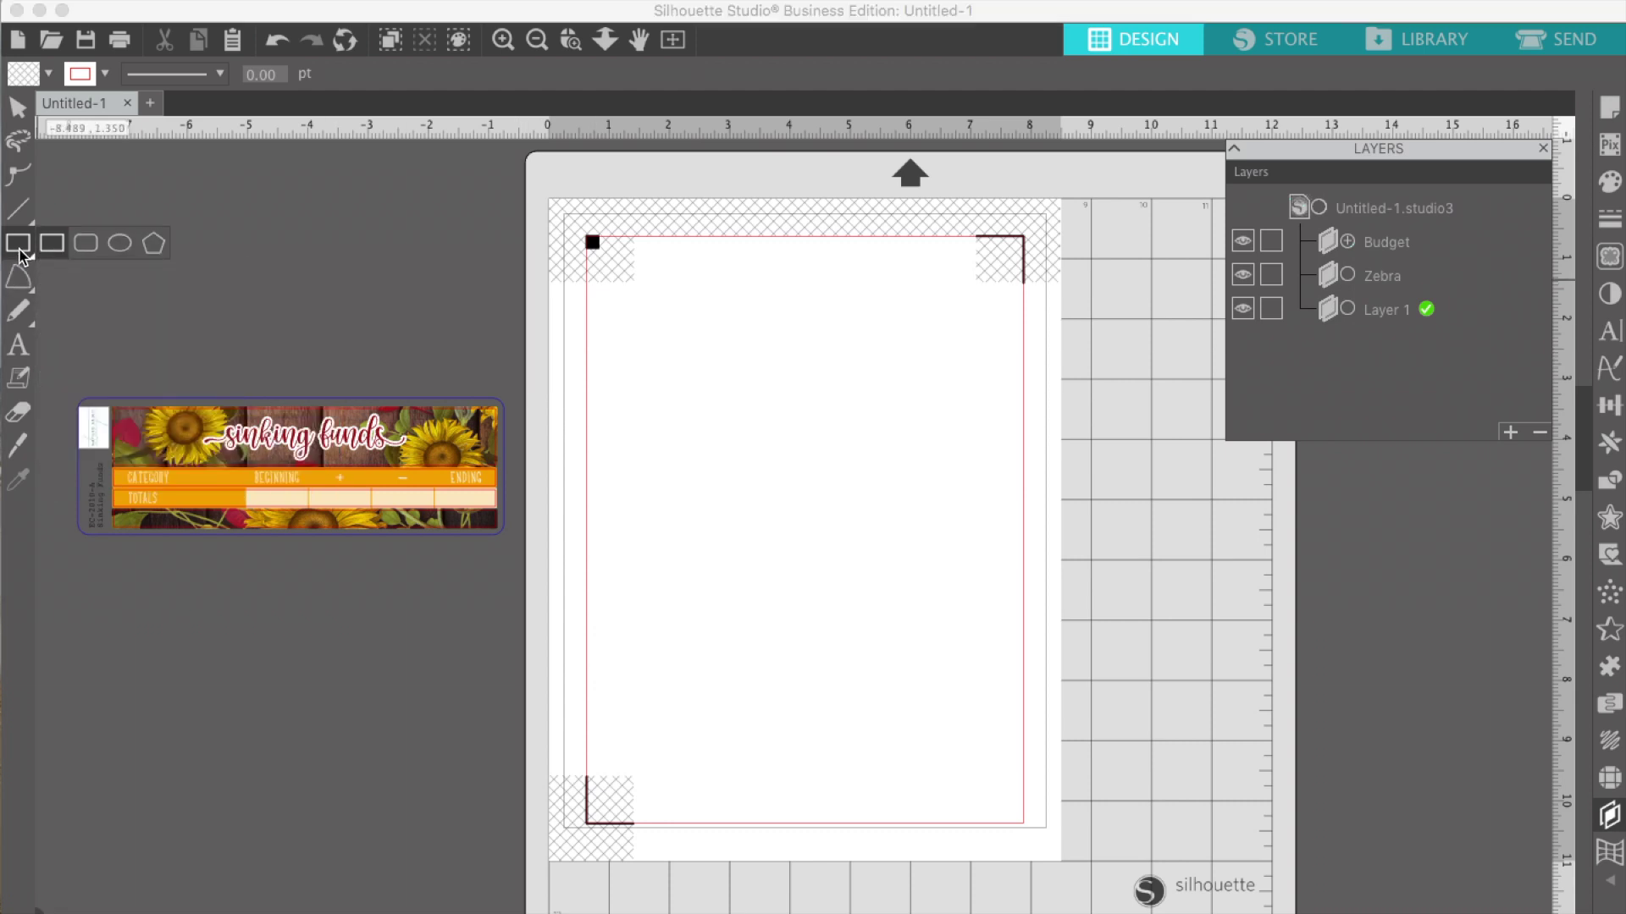
click(599, 373)
drag(600, 374, 969, 440)
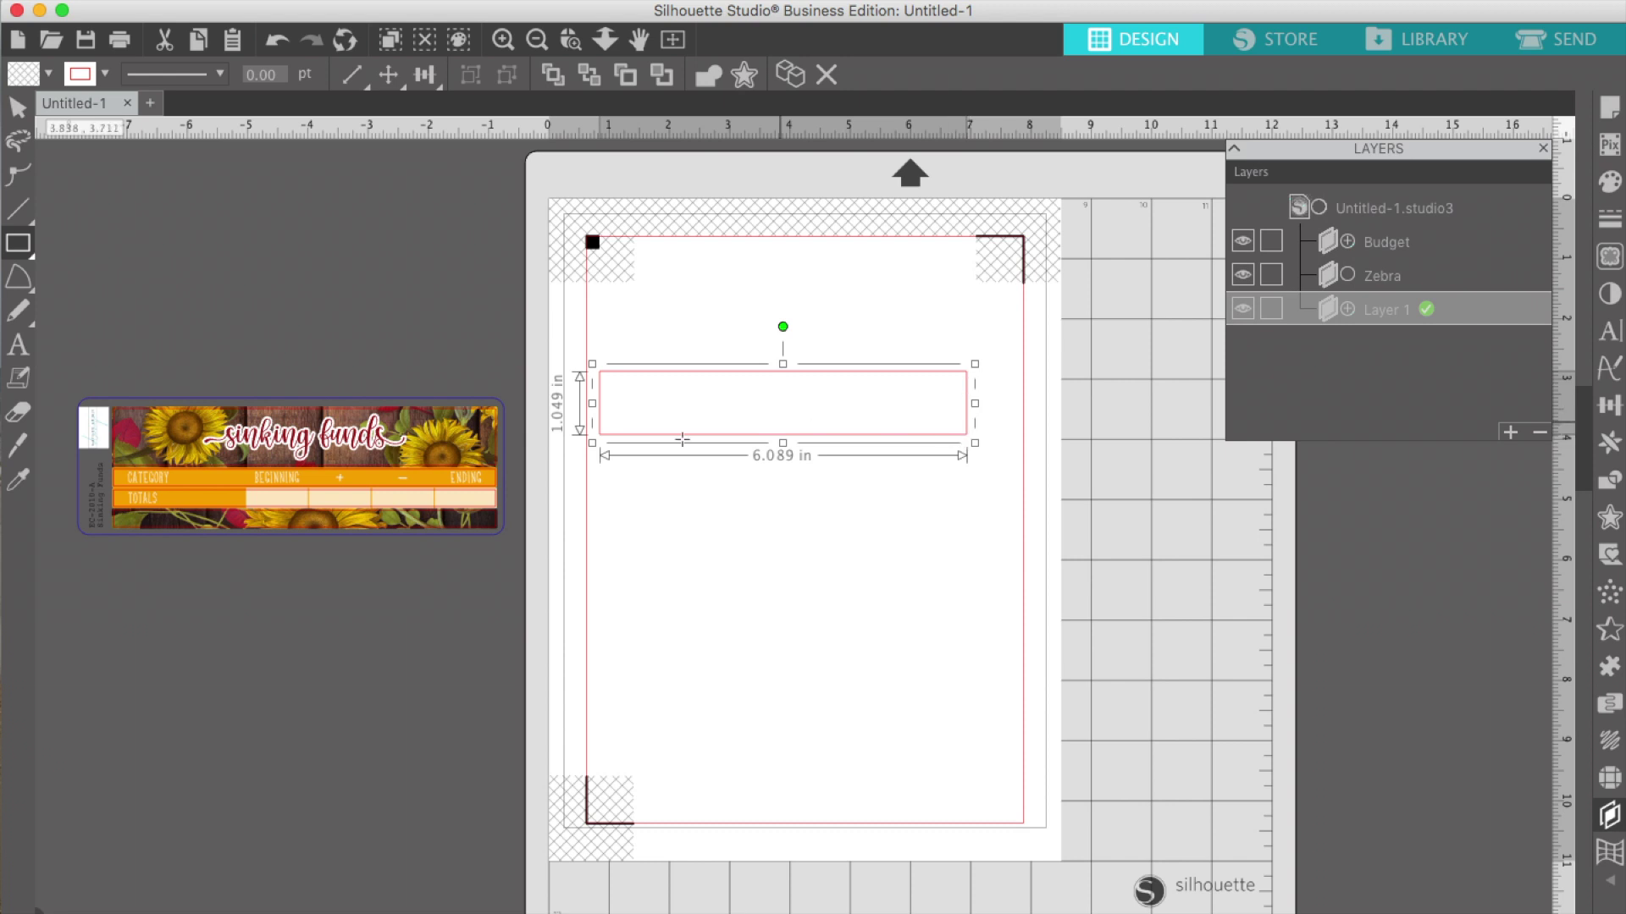
Set the rectangle's size to 6 in wide by 1 in high and deselect it
click(355, 82)
drag(405, 109, 353, 110)
text(6)
key(Tab)
text(1)
key(Return)
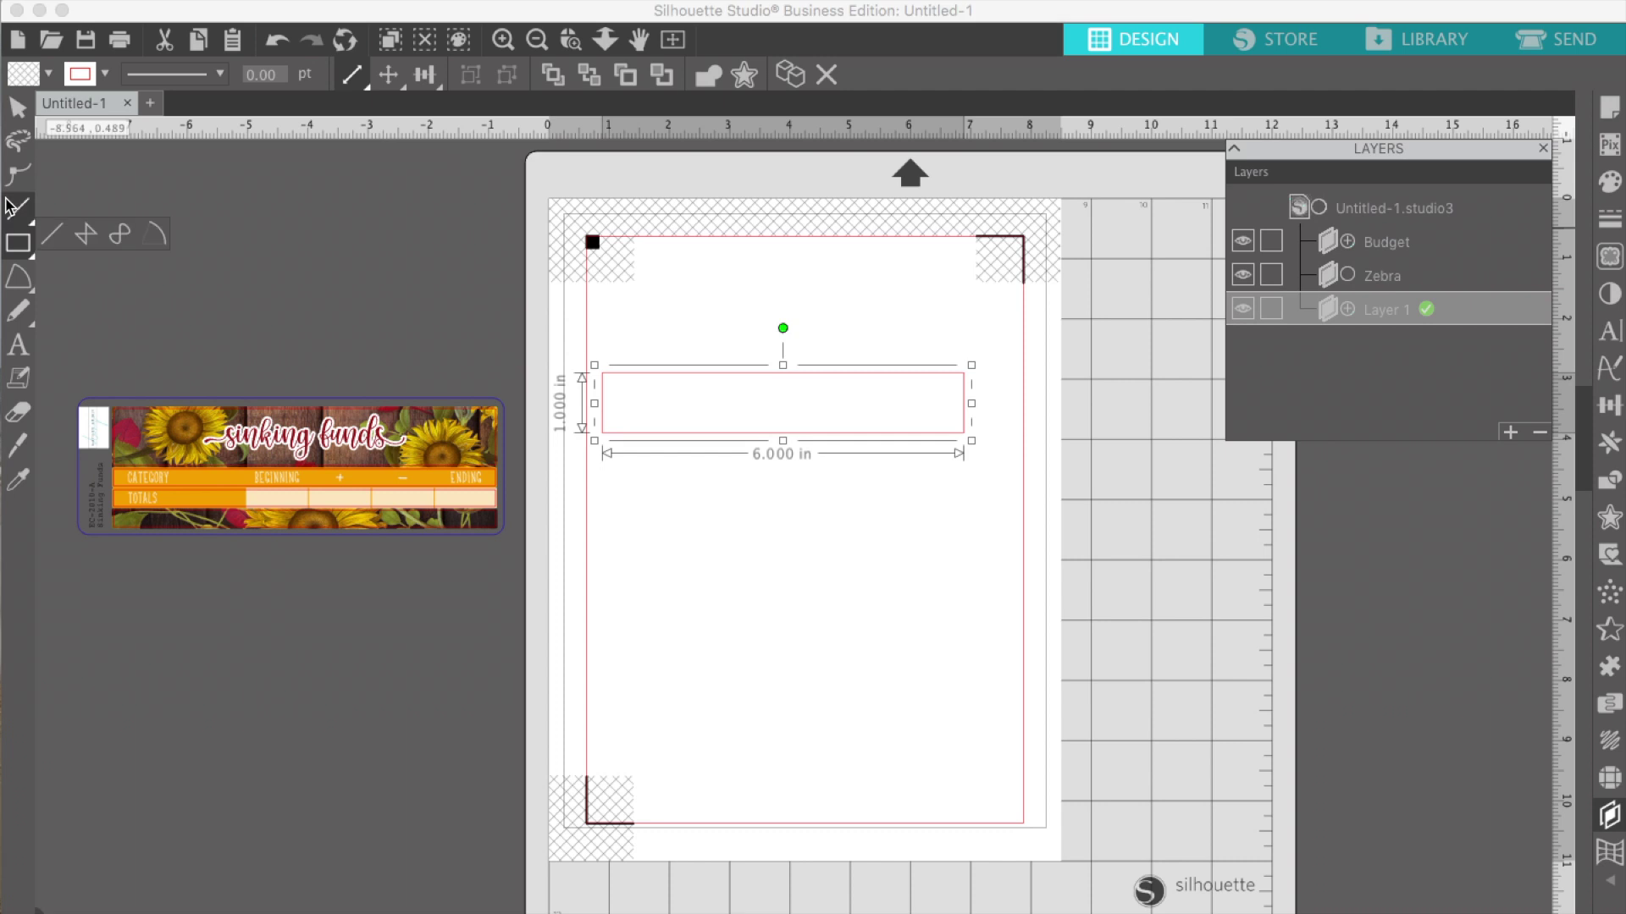
click(17, 108)
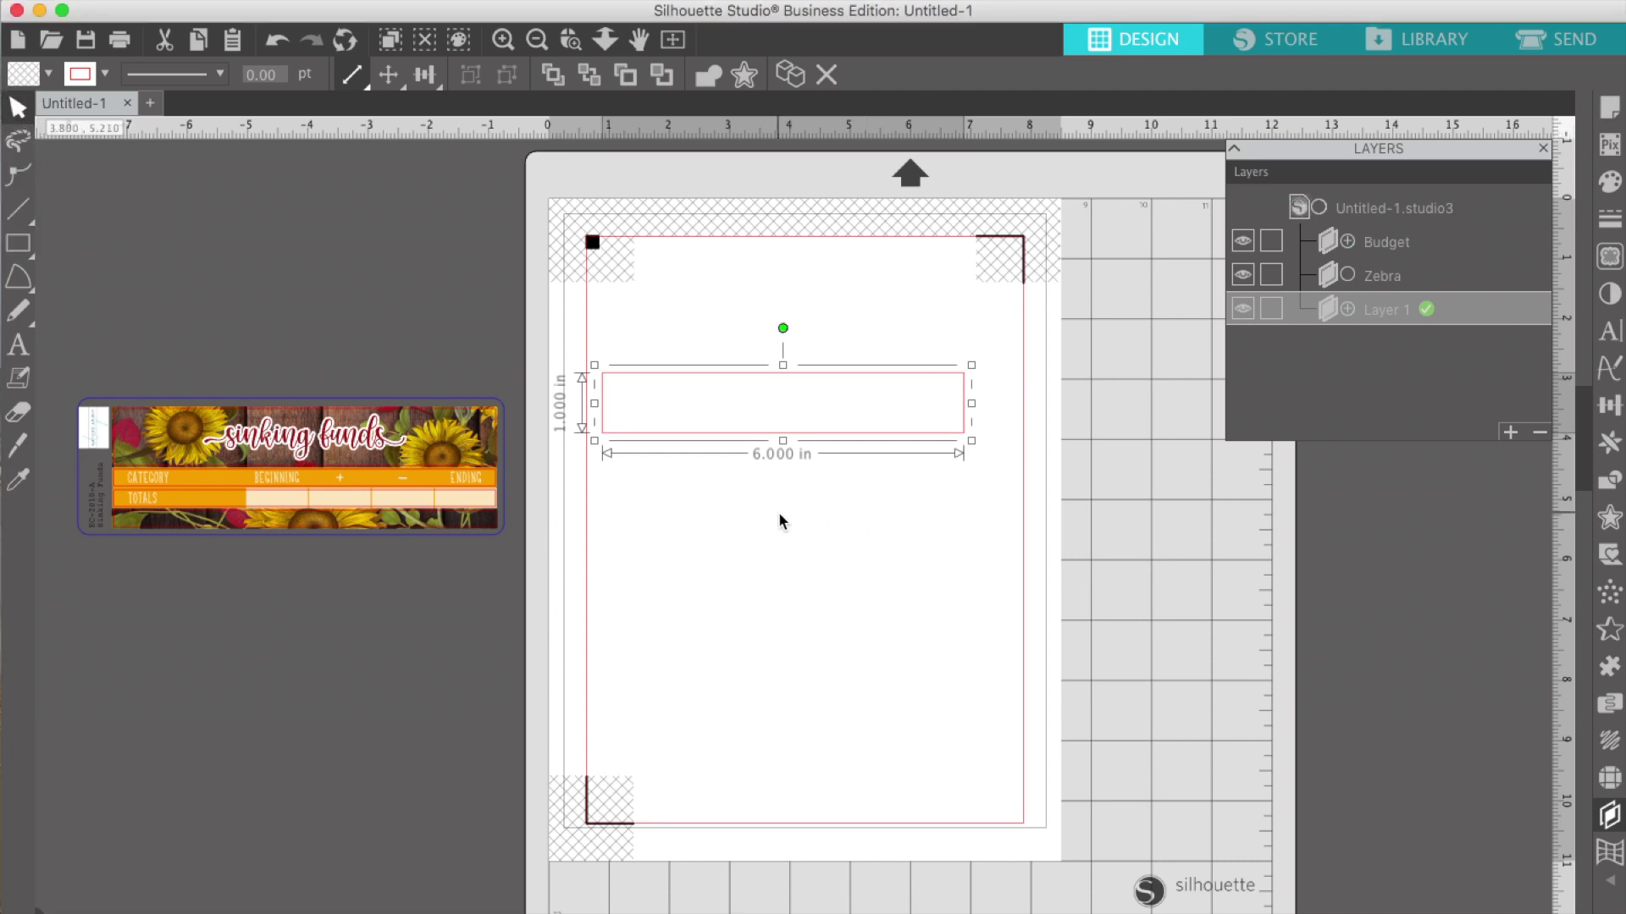
click(698, 515)
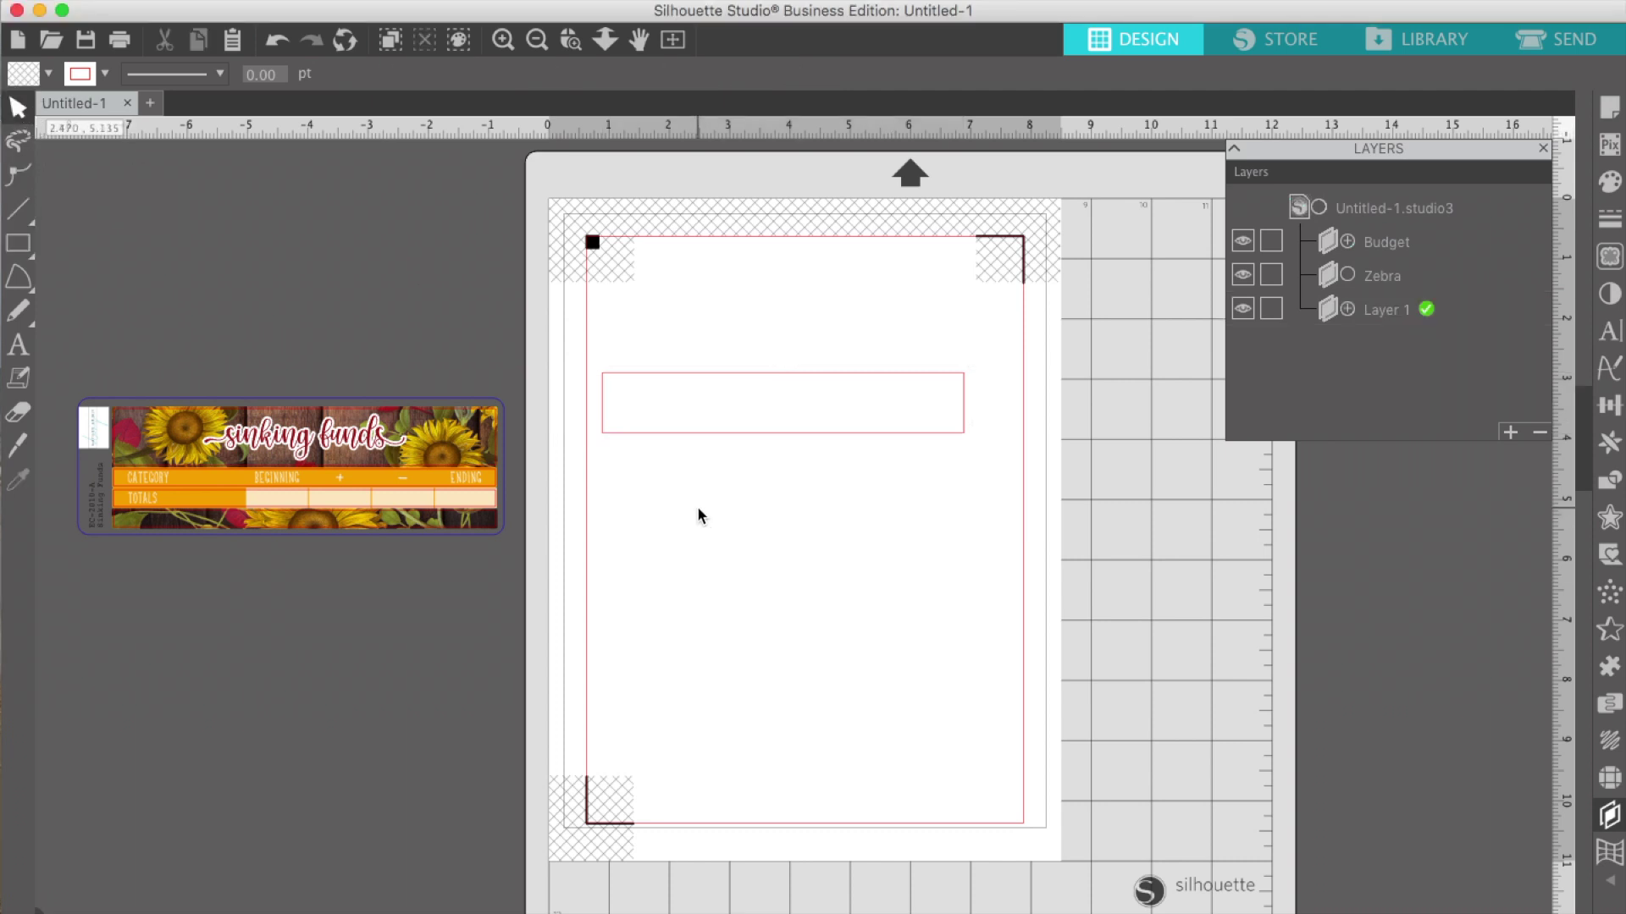
Select the 6 by 1 in rectangle and review the document's page setup options
click(750, 434)
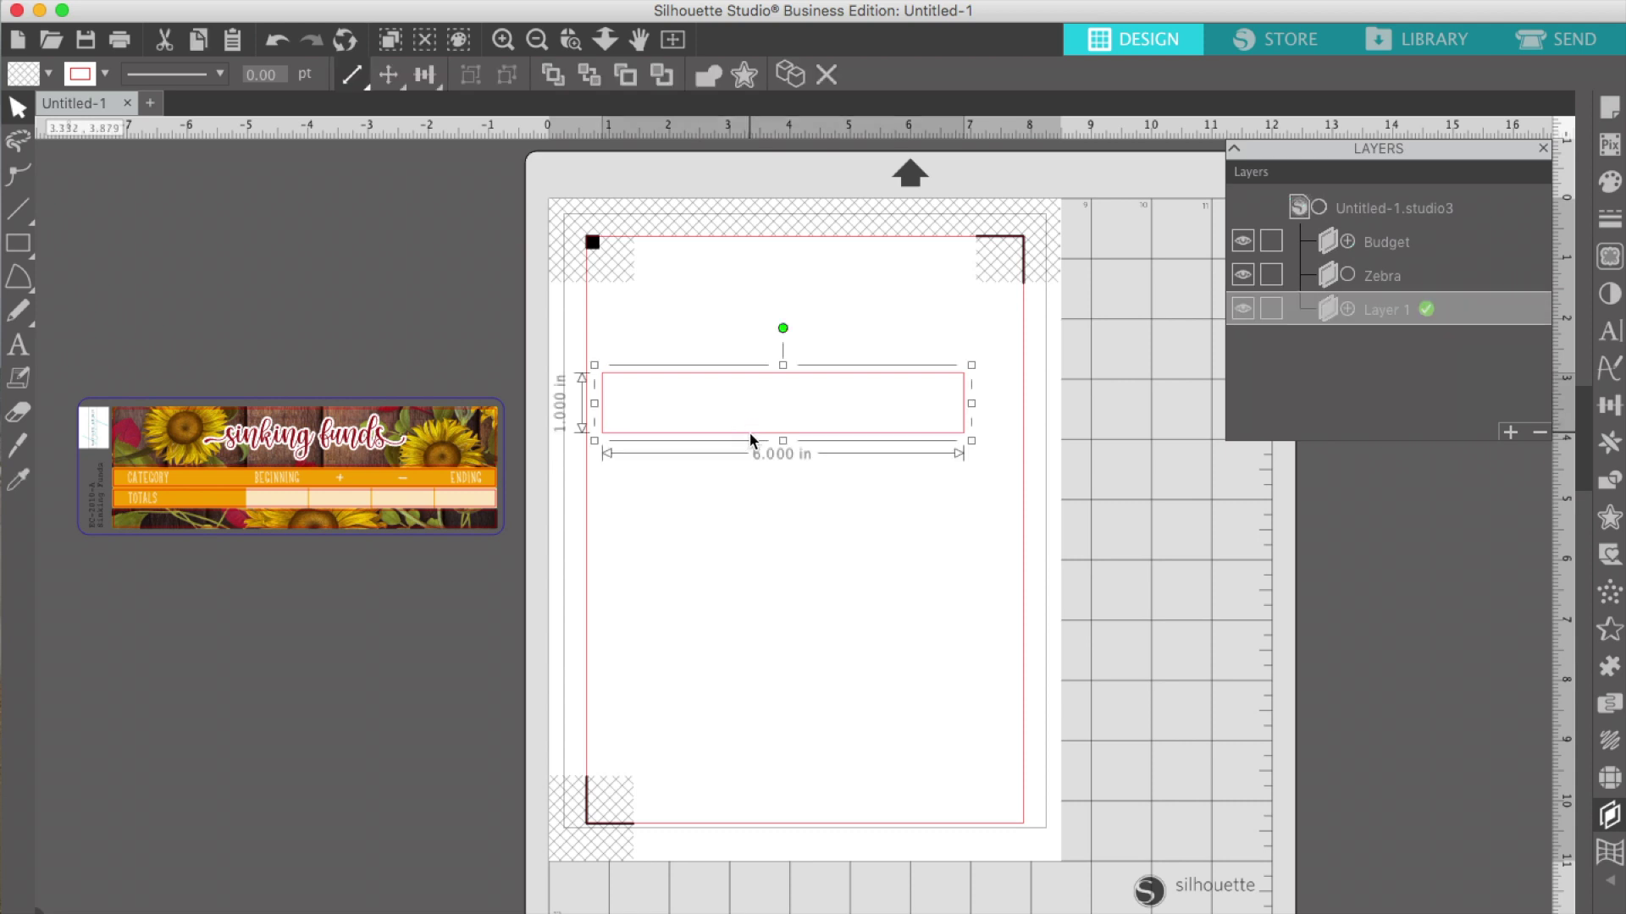
click(1610, 107)
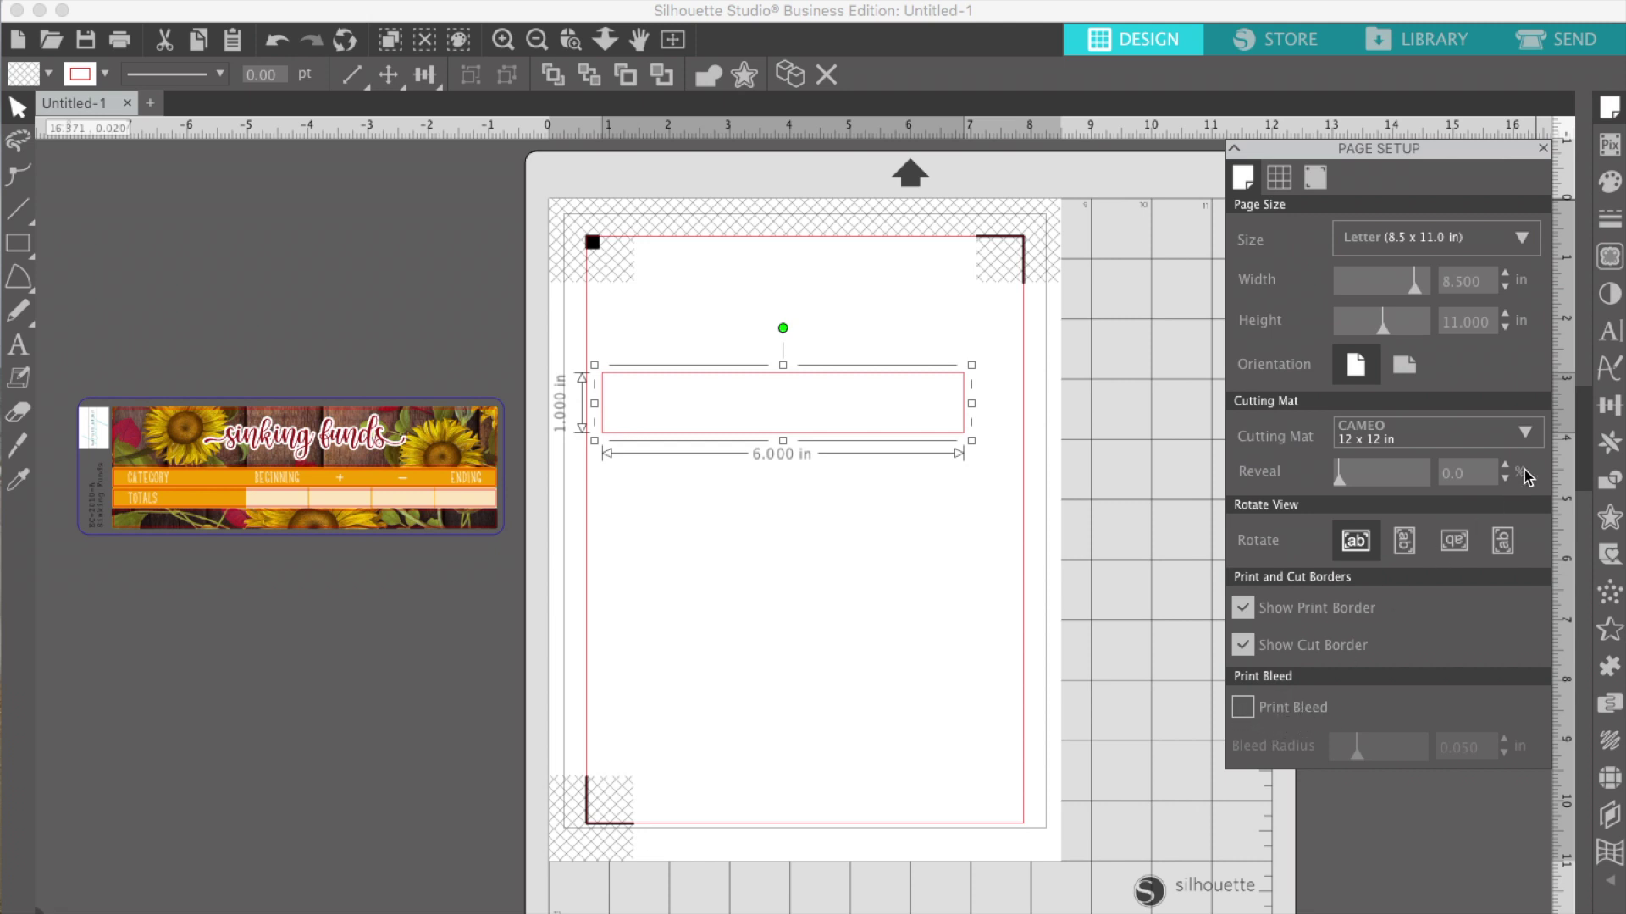
click(1609, 108)
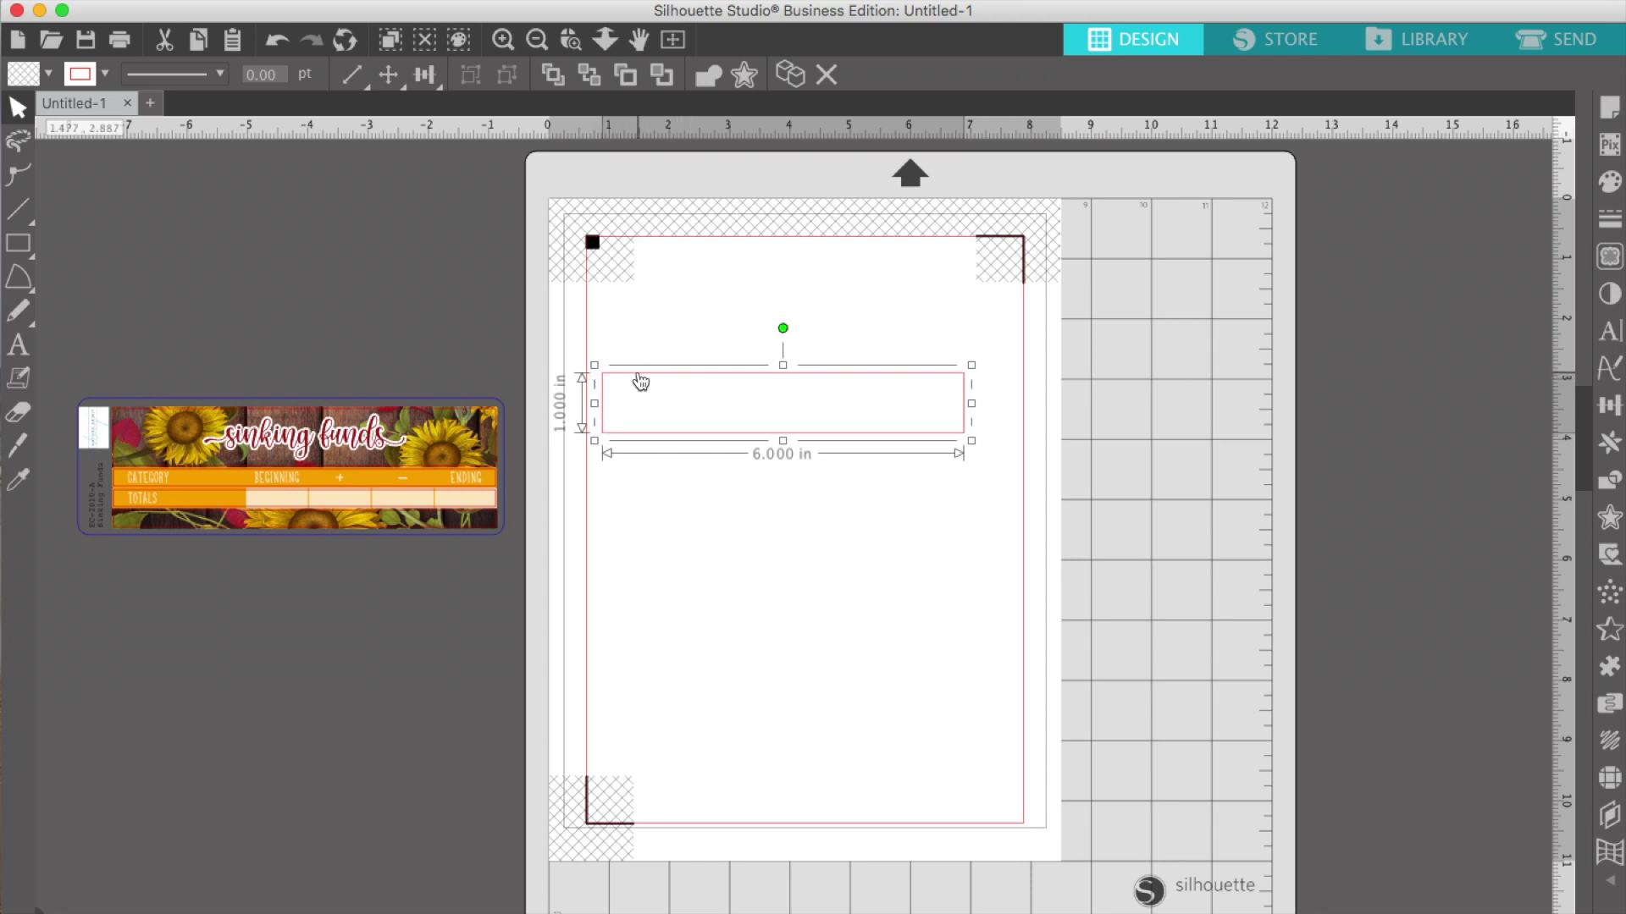
click(503, 39)
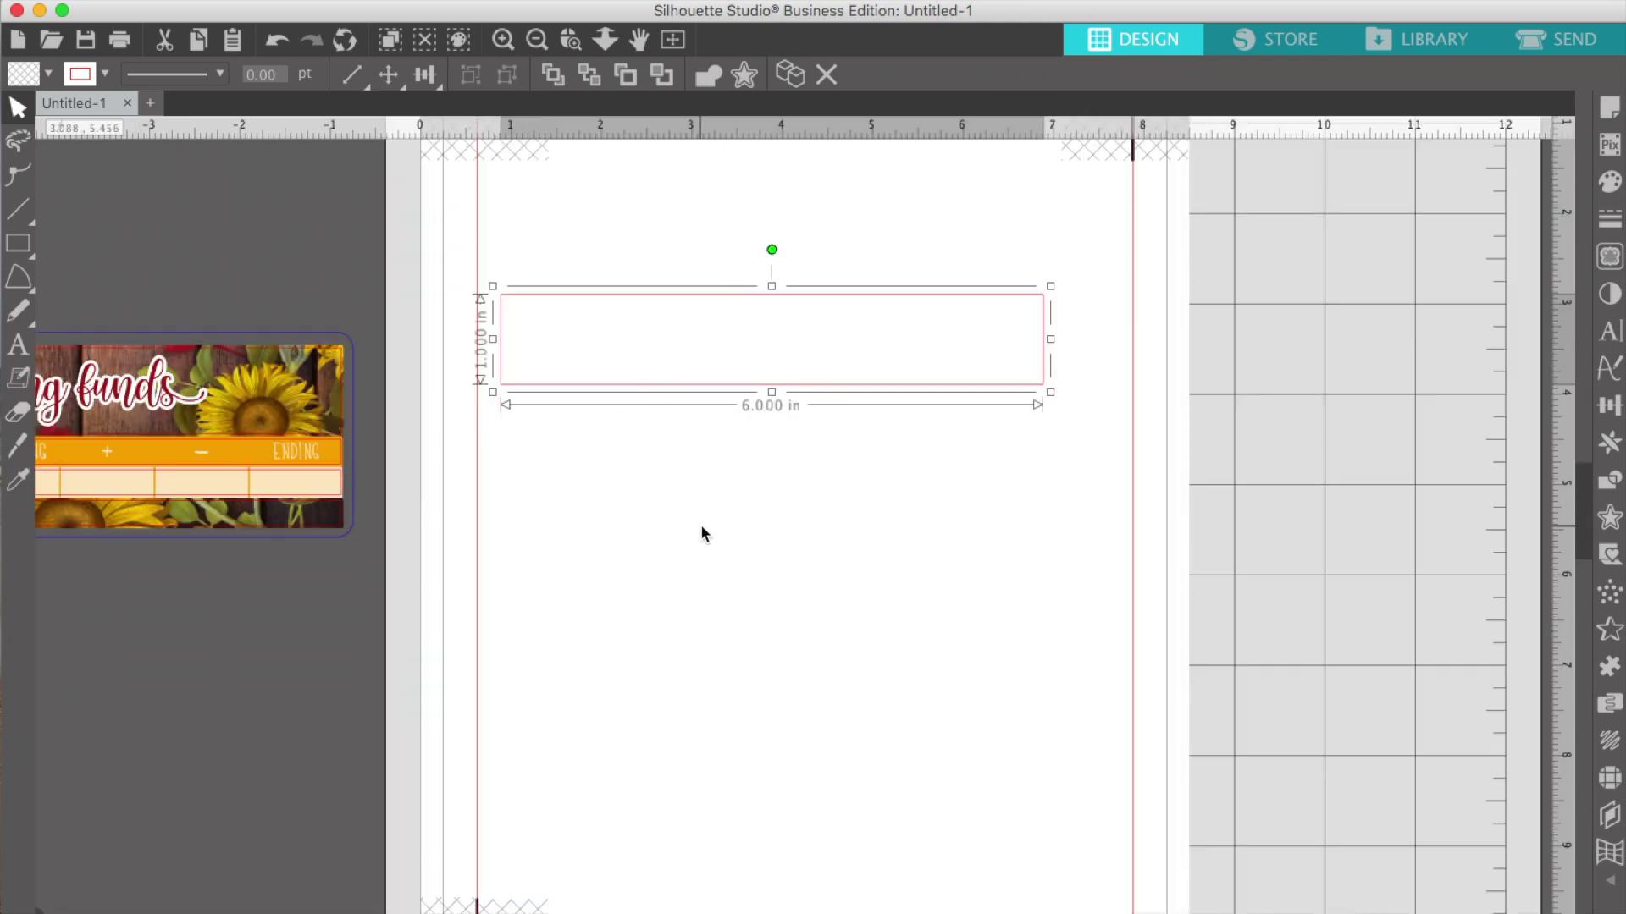
scroll(699, 525, up, 2)
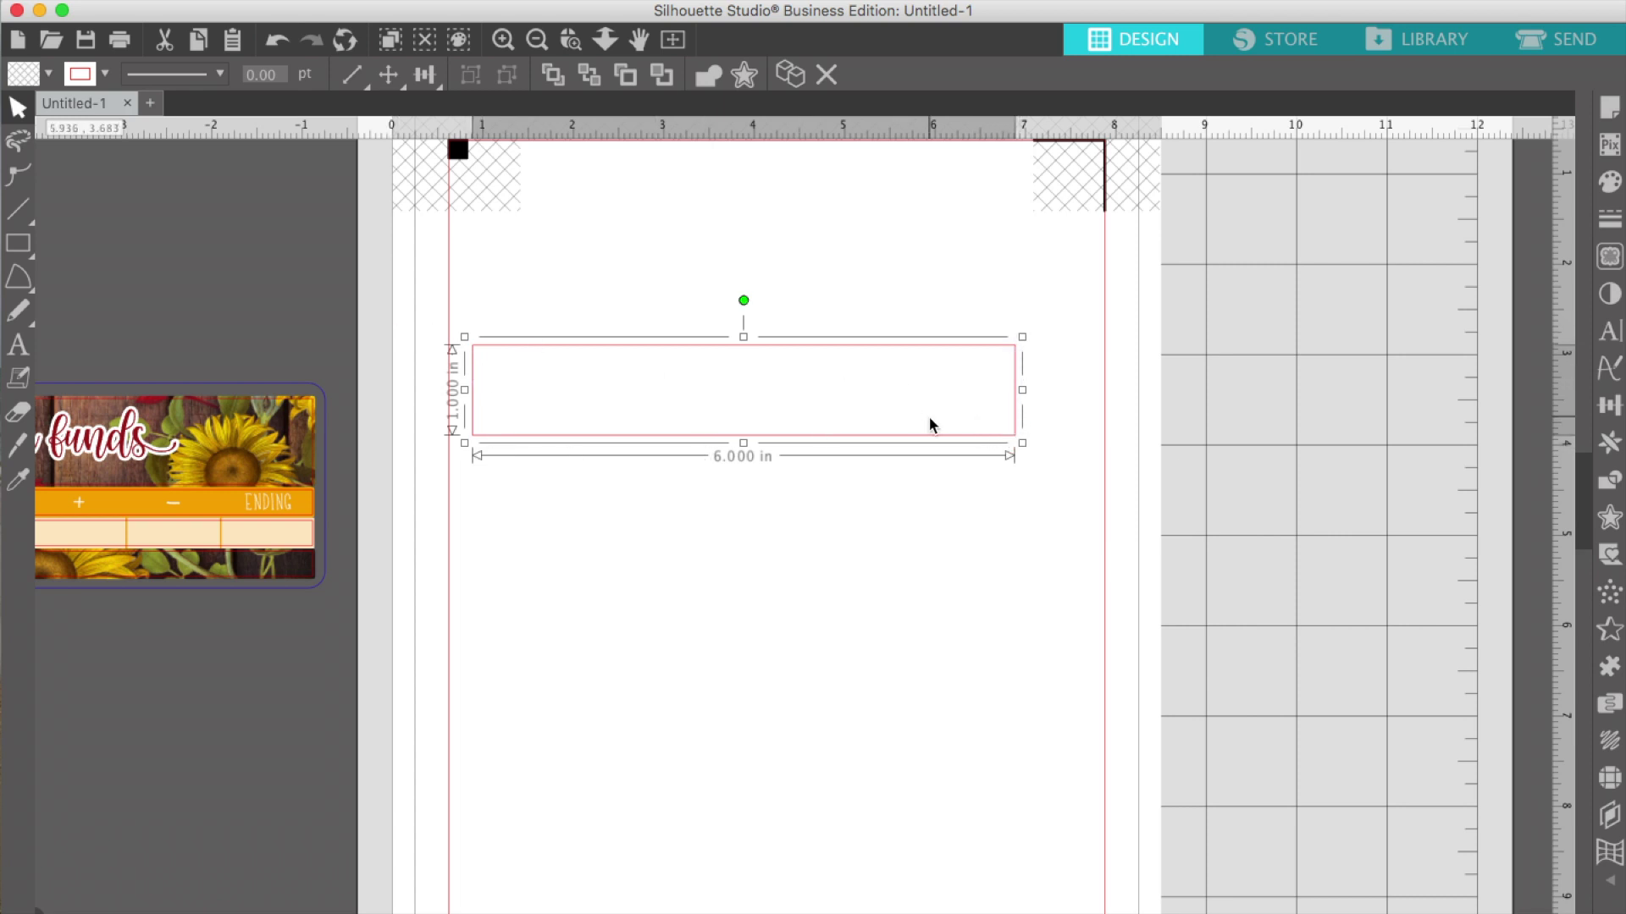
Add a round-cornered offset of 0.03 in around the 6 by 1 in rectangle, apply it and deselect
click(1611, 517)
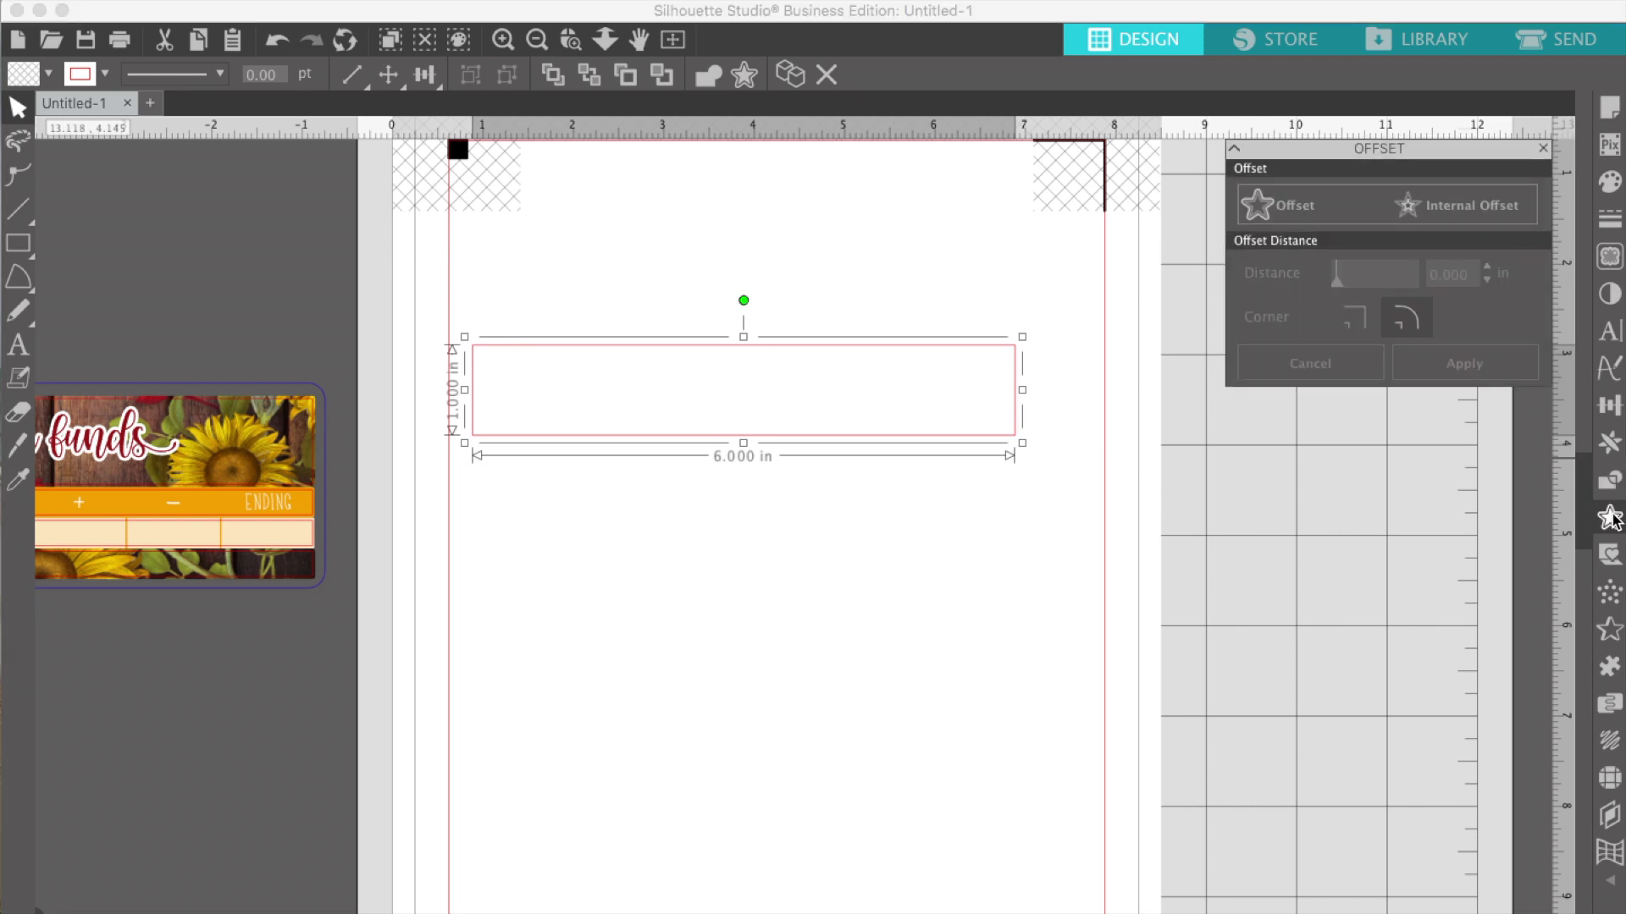
click(1292, 219)
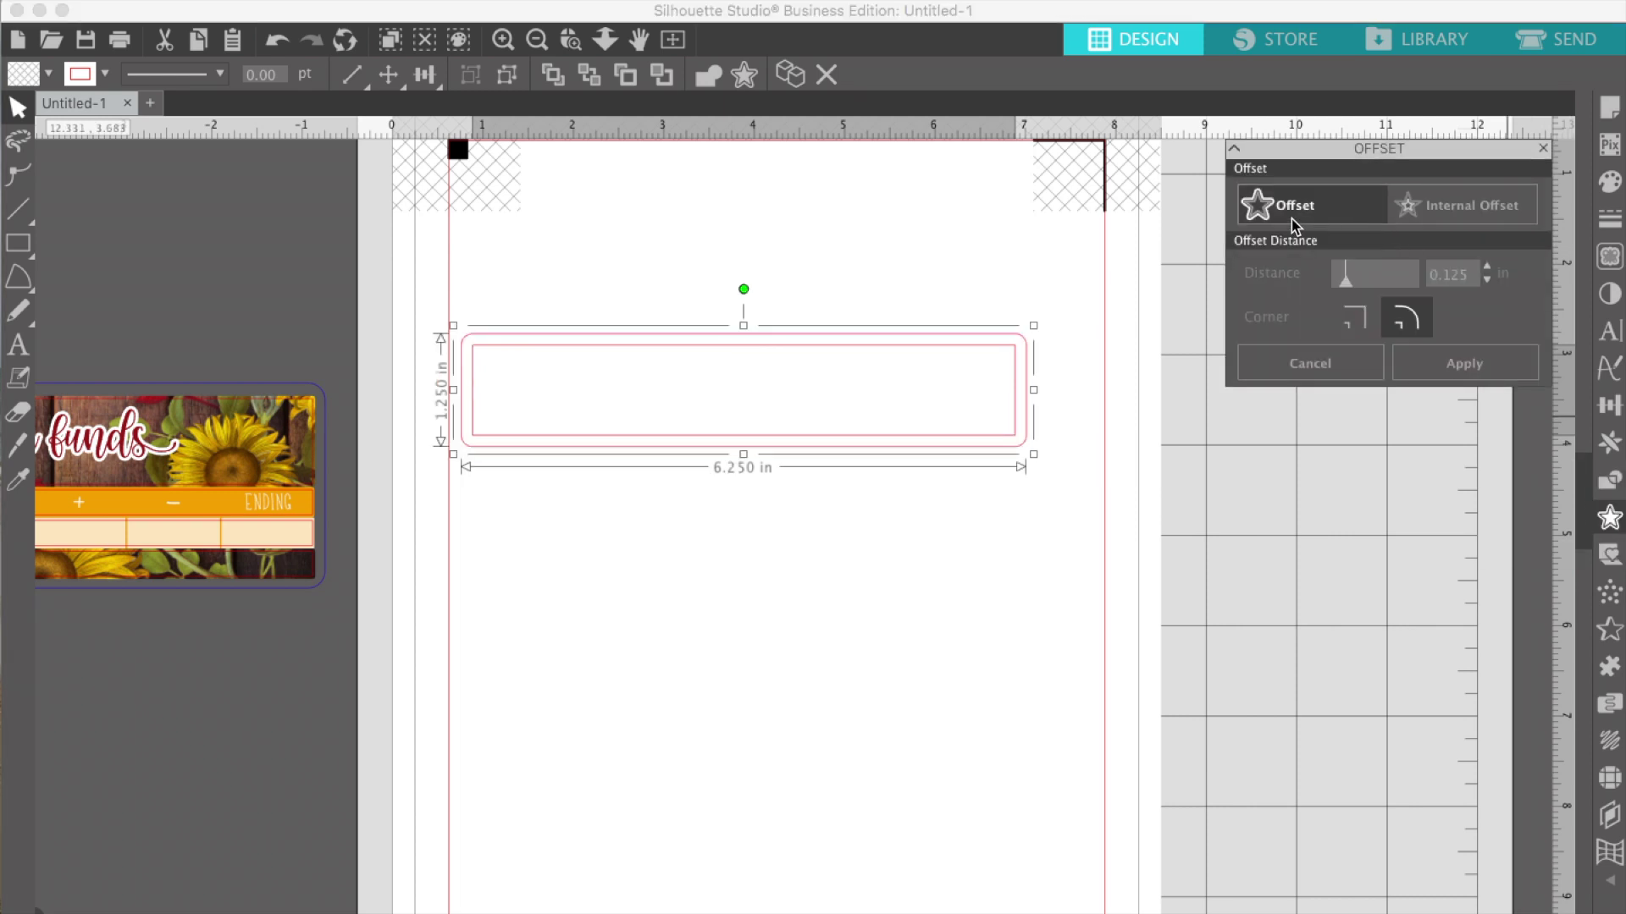
click(1458, 274)
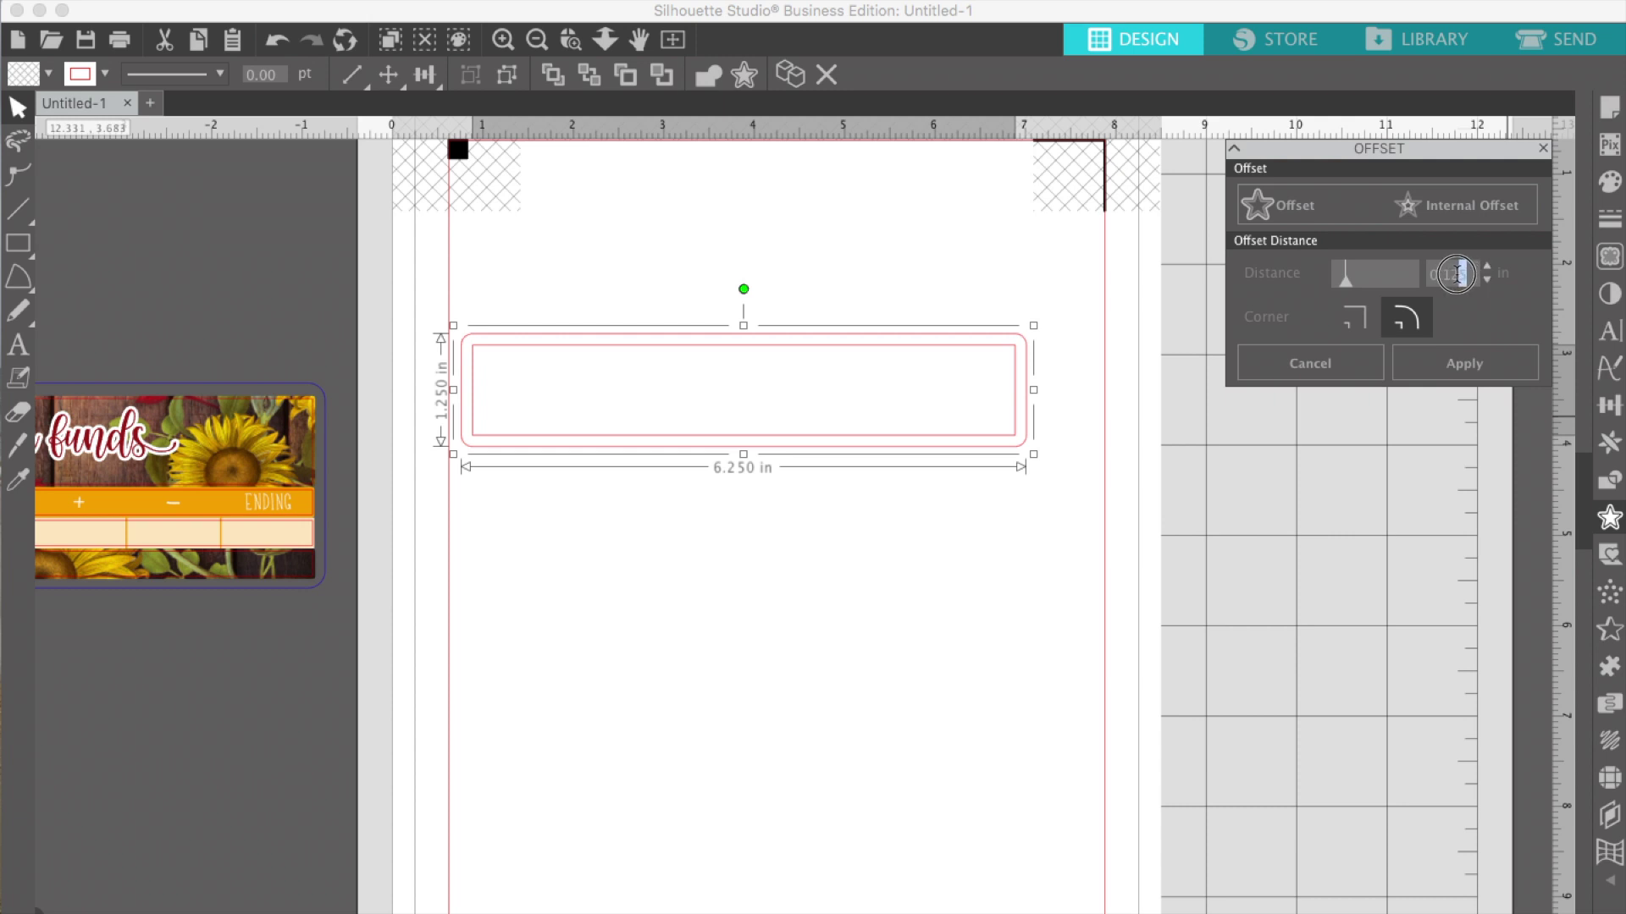
drag(1458, 274, 1442, 276)
text(03)
click(1464, 363)
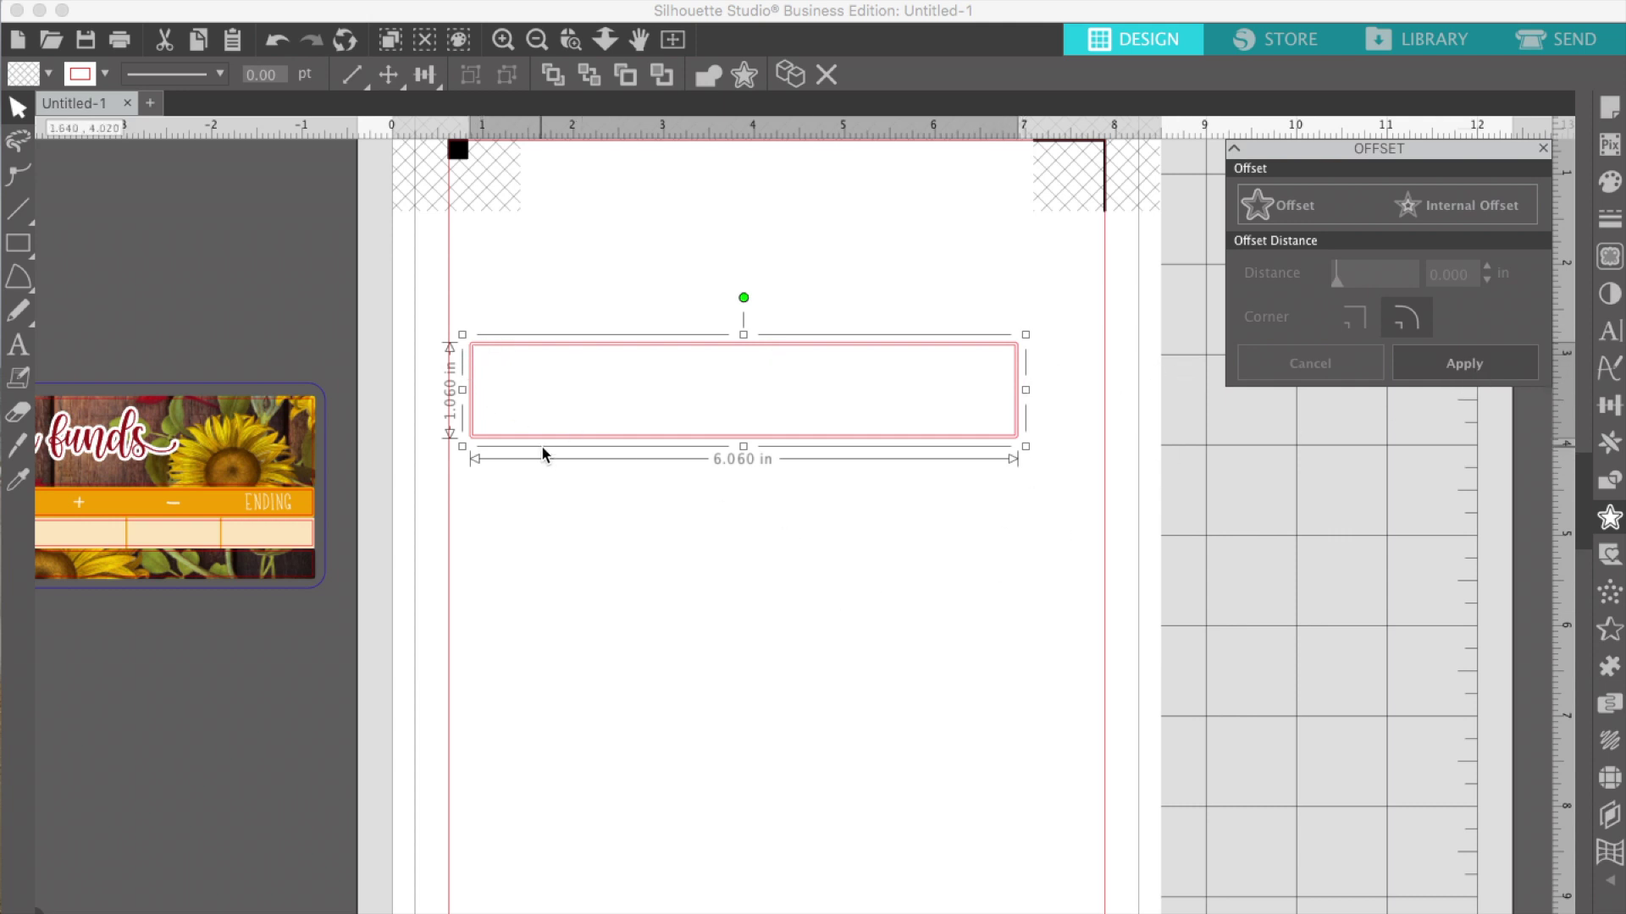
click(502, 39)
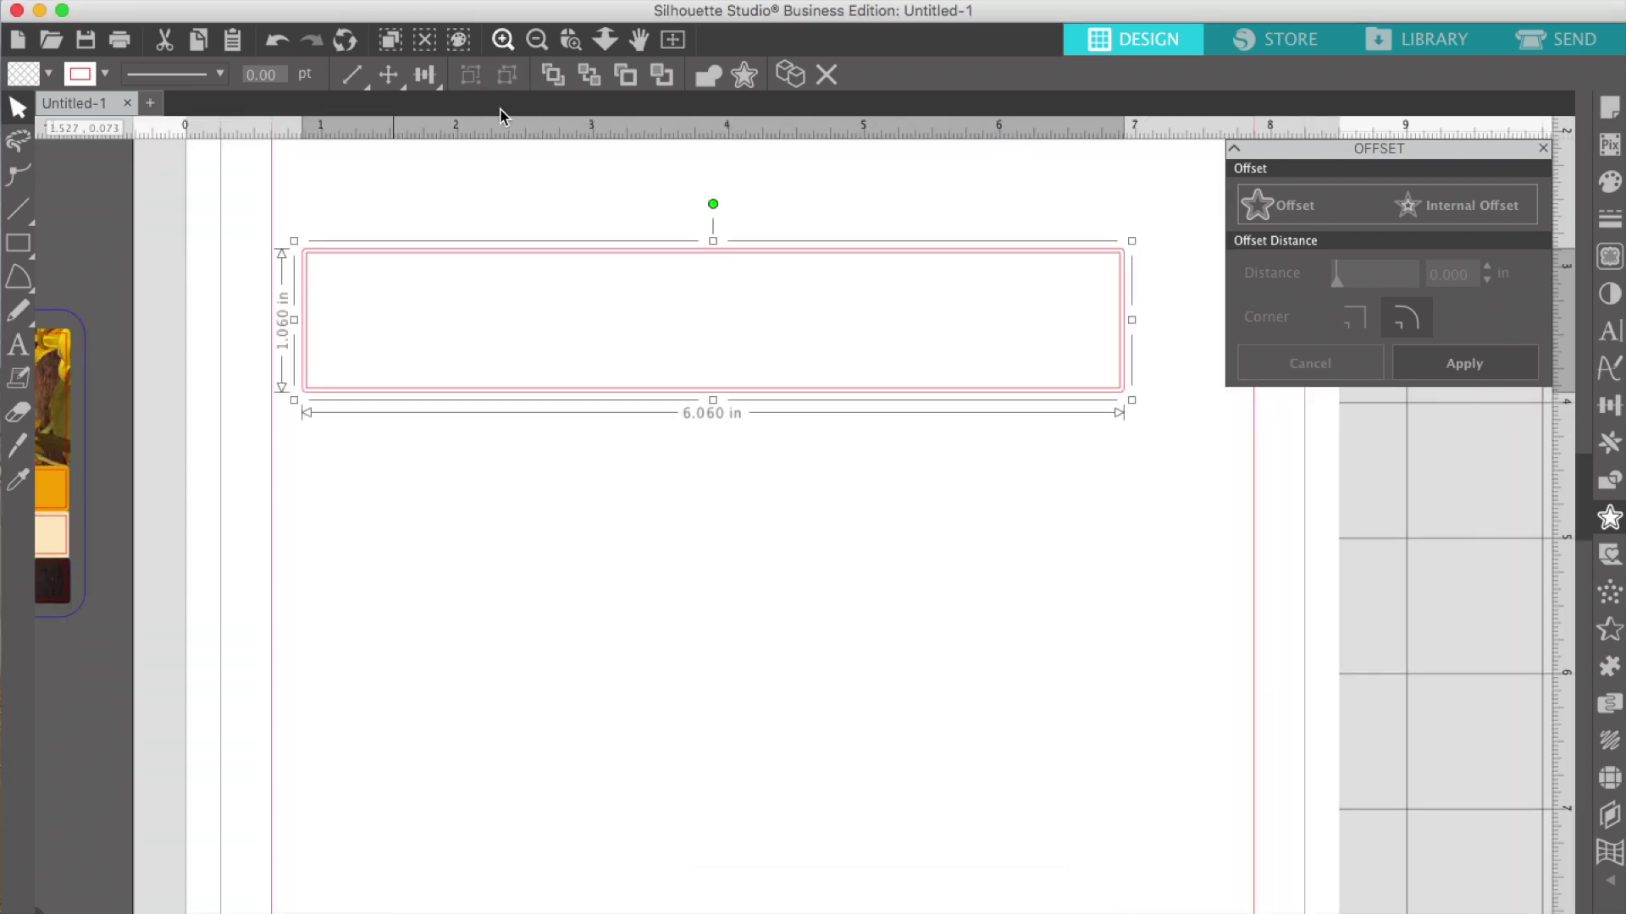
scroll(534, 402, up, 4)
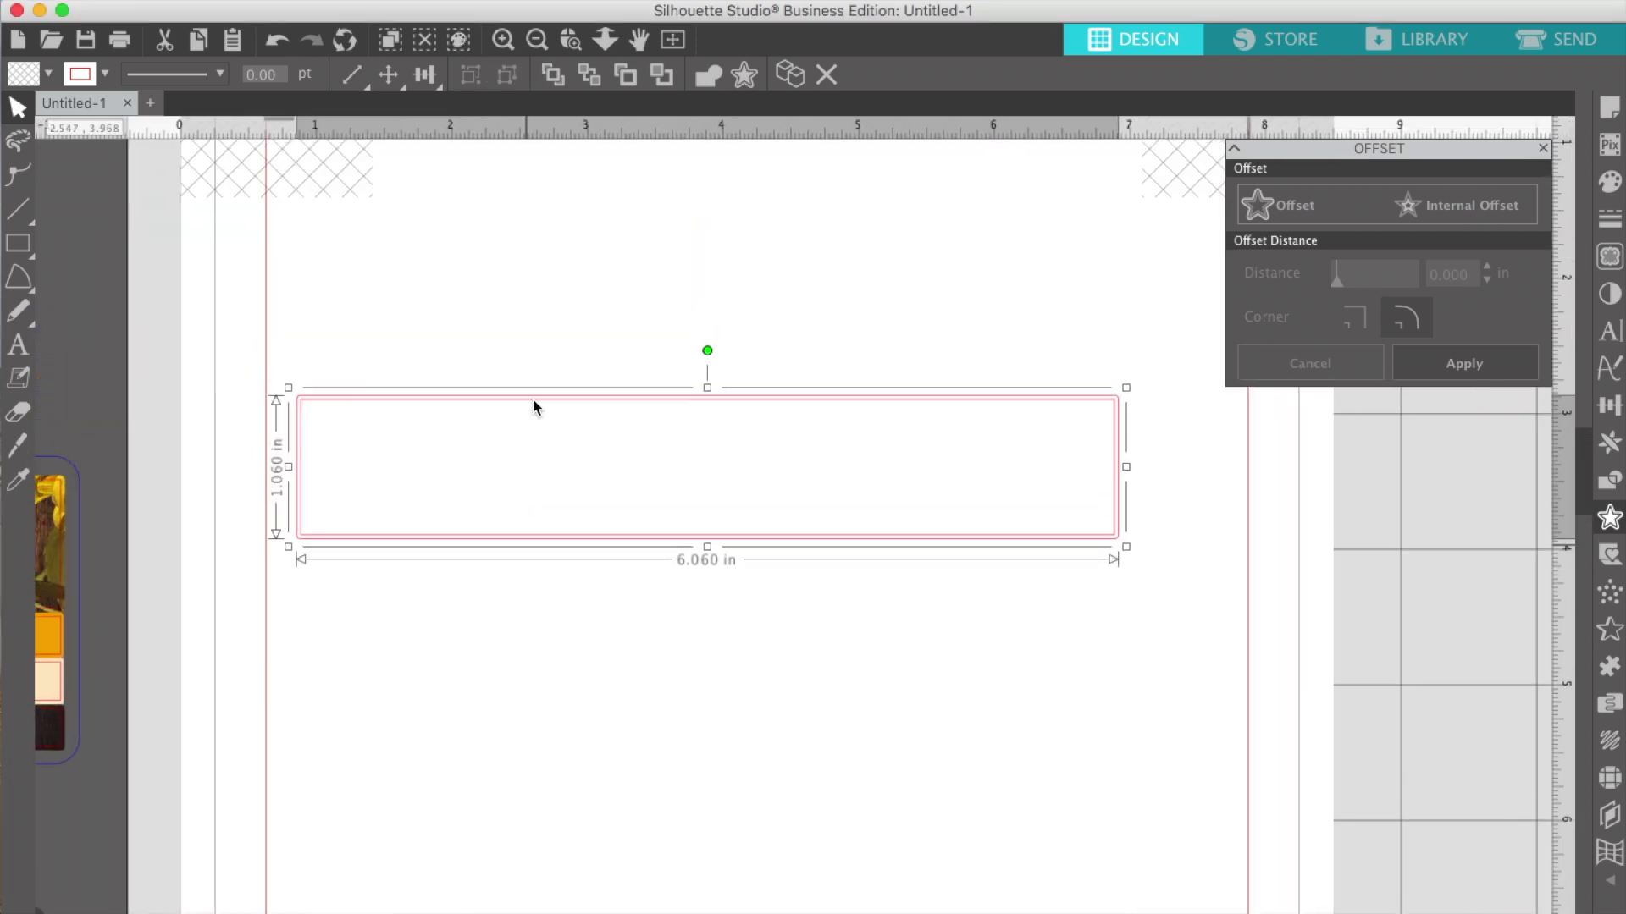
click(414, 303)
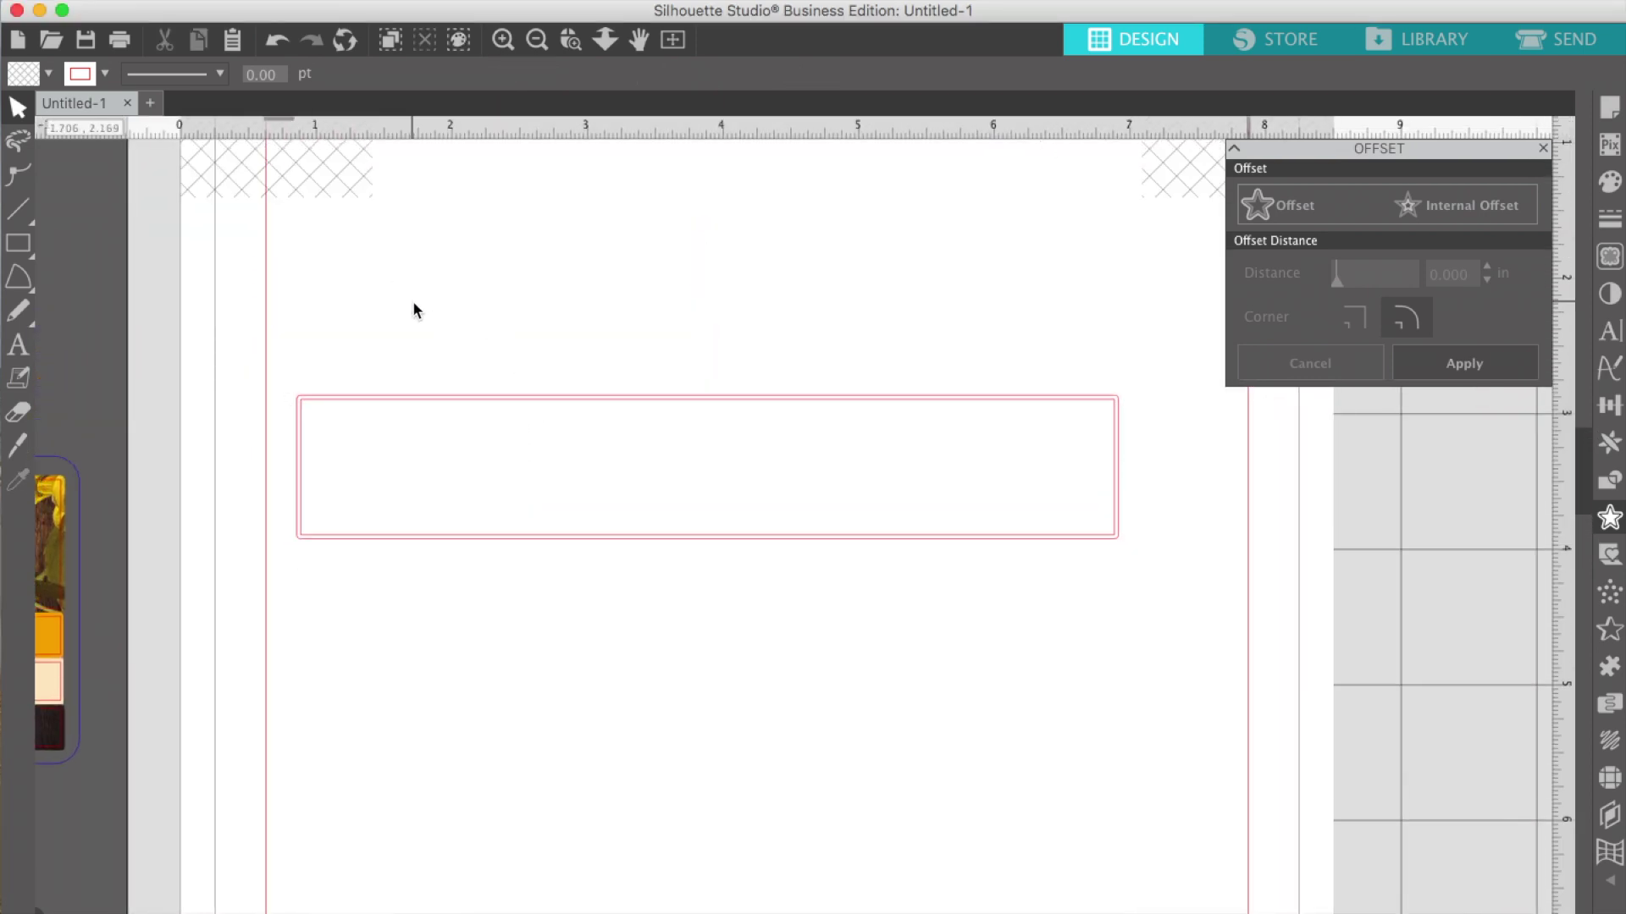
Try a pink colour and a light wood pattern on the outer offset rectangle, and settle on the teal and green argyle pattern
click(342, 400)
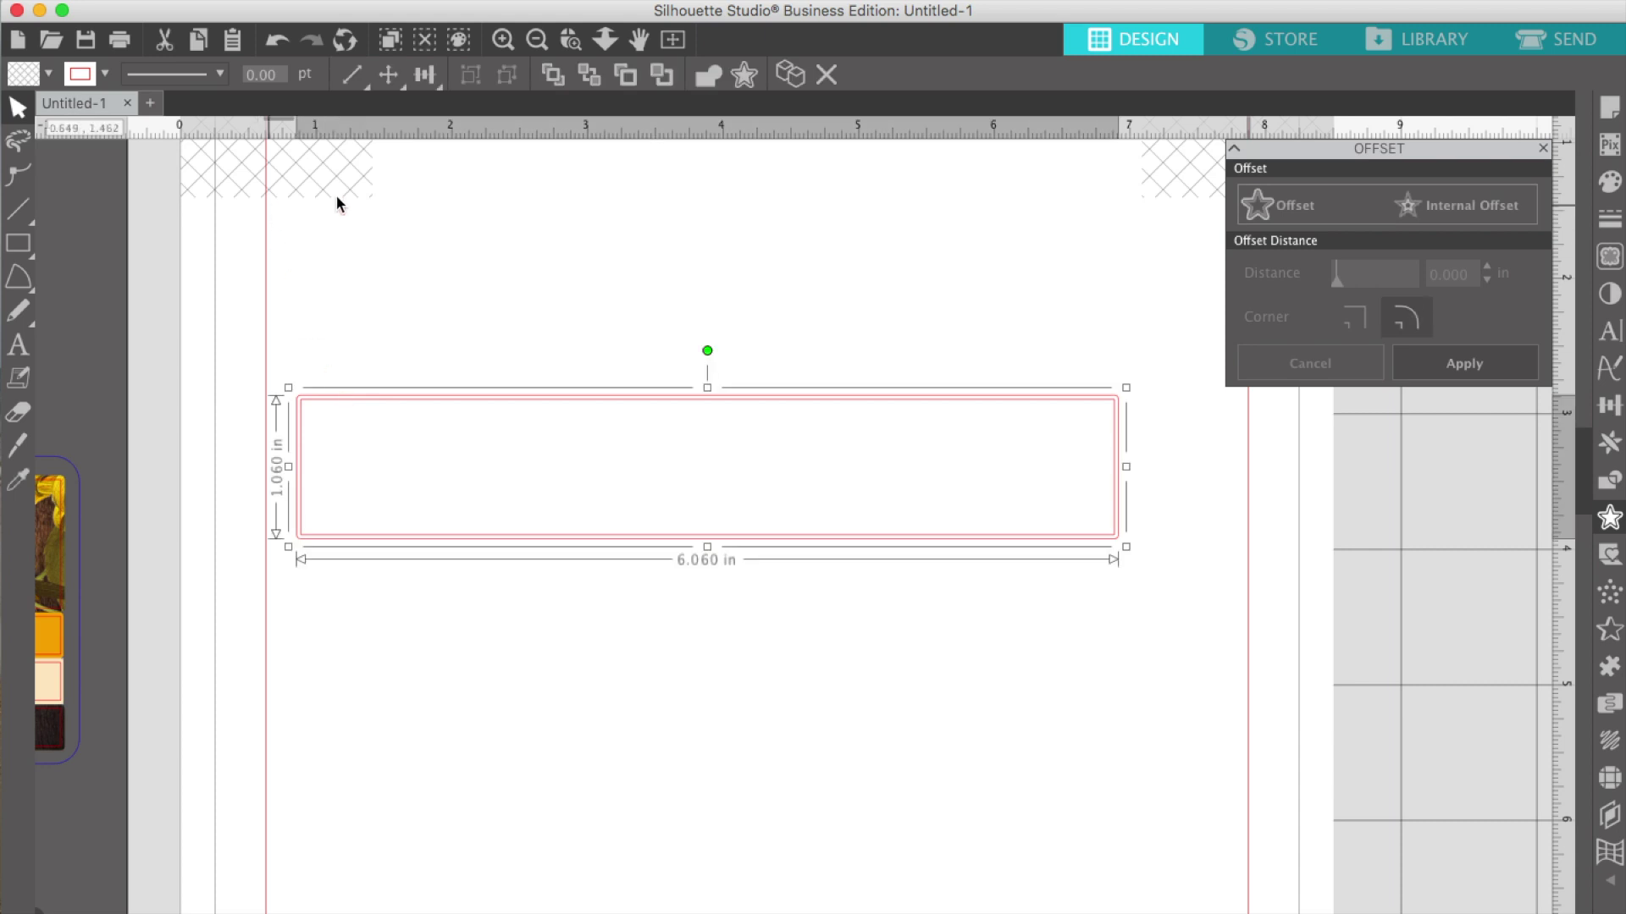
click(1611, 183)
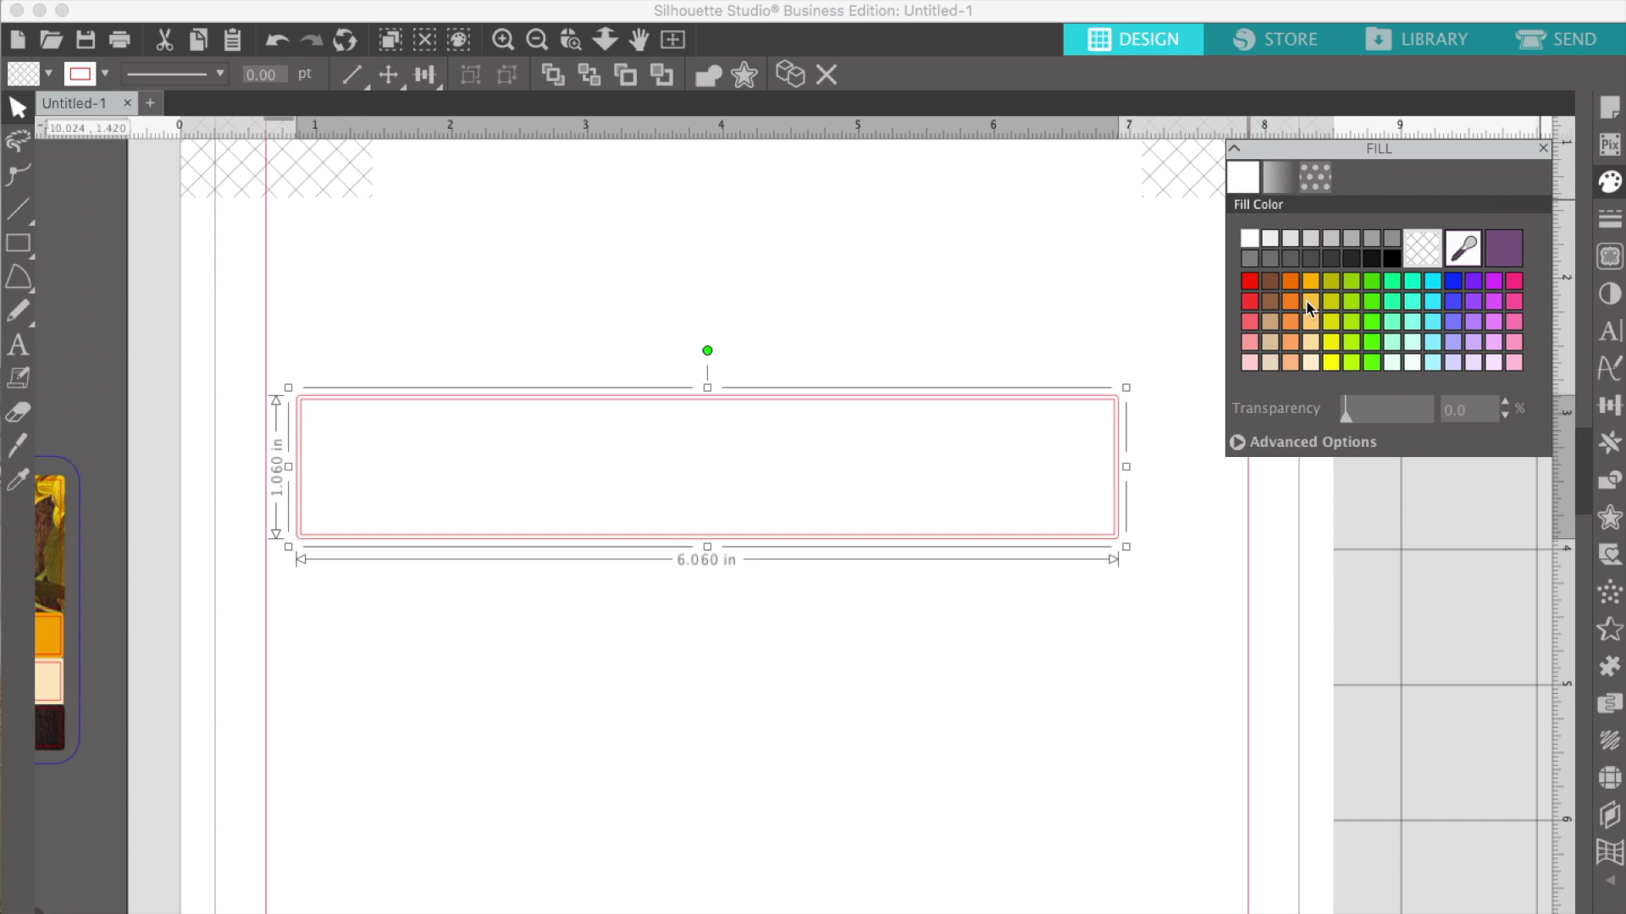
click(1253, 344)
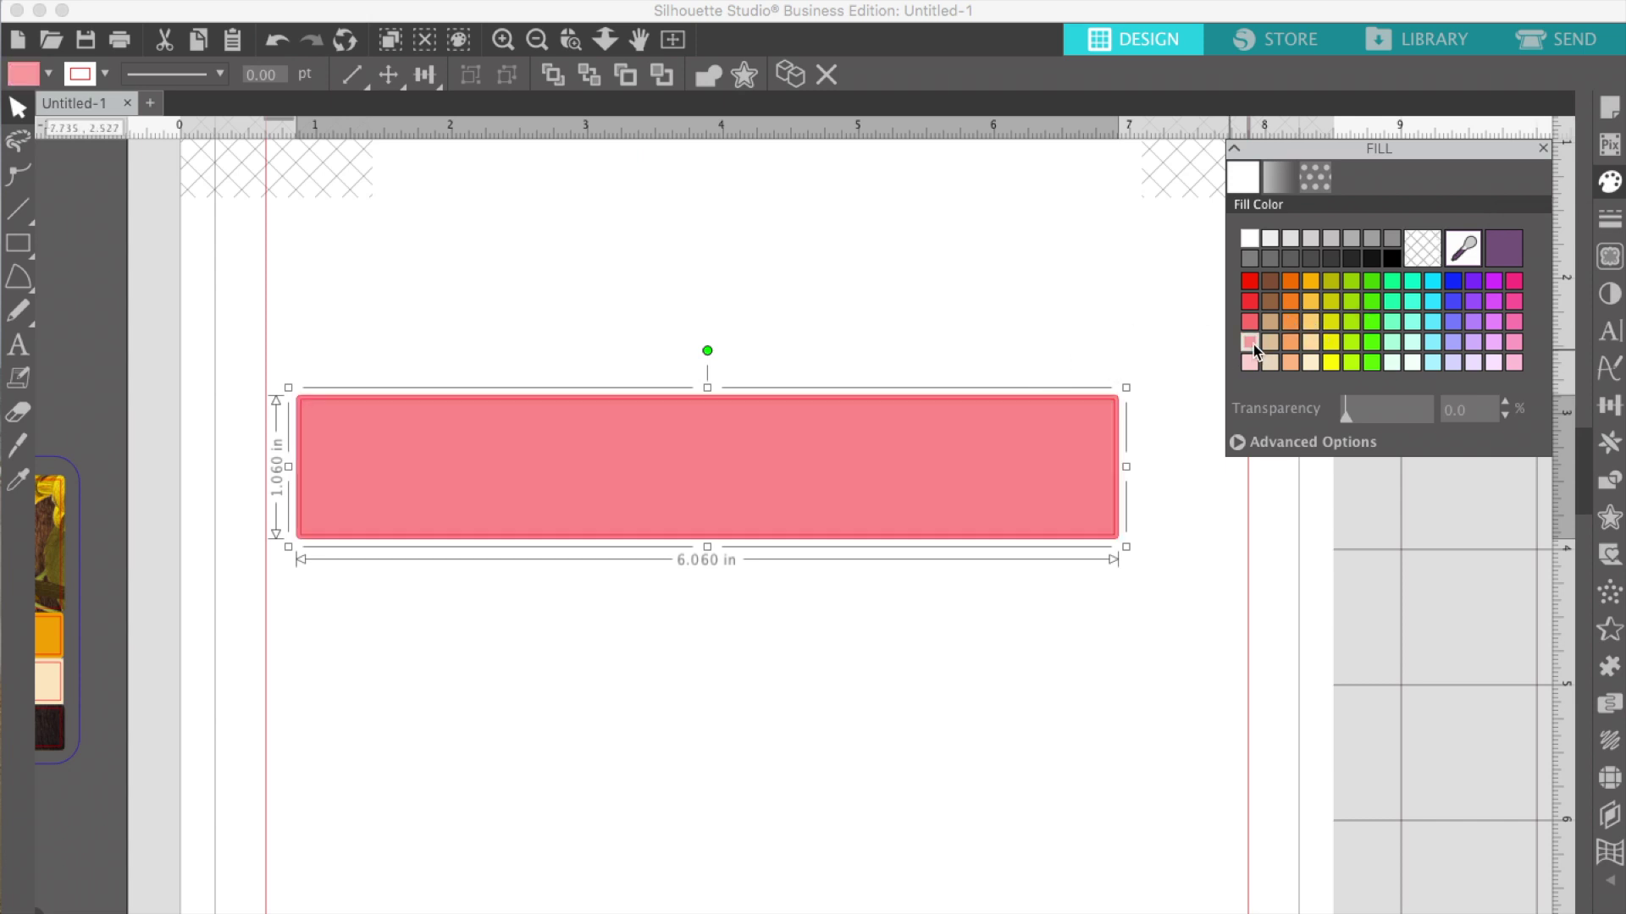
click(1315, 177)
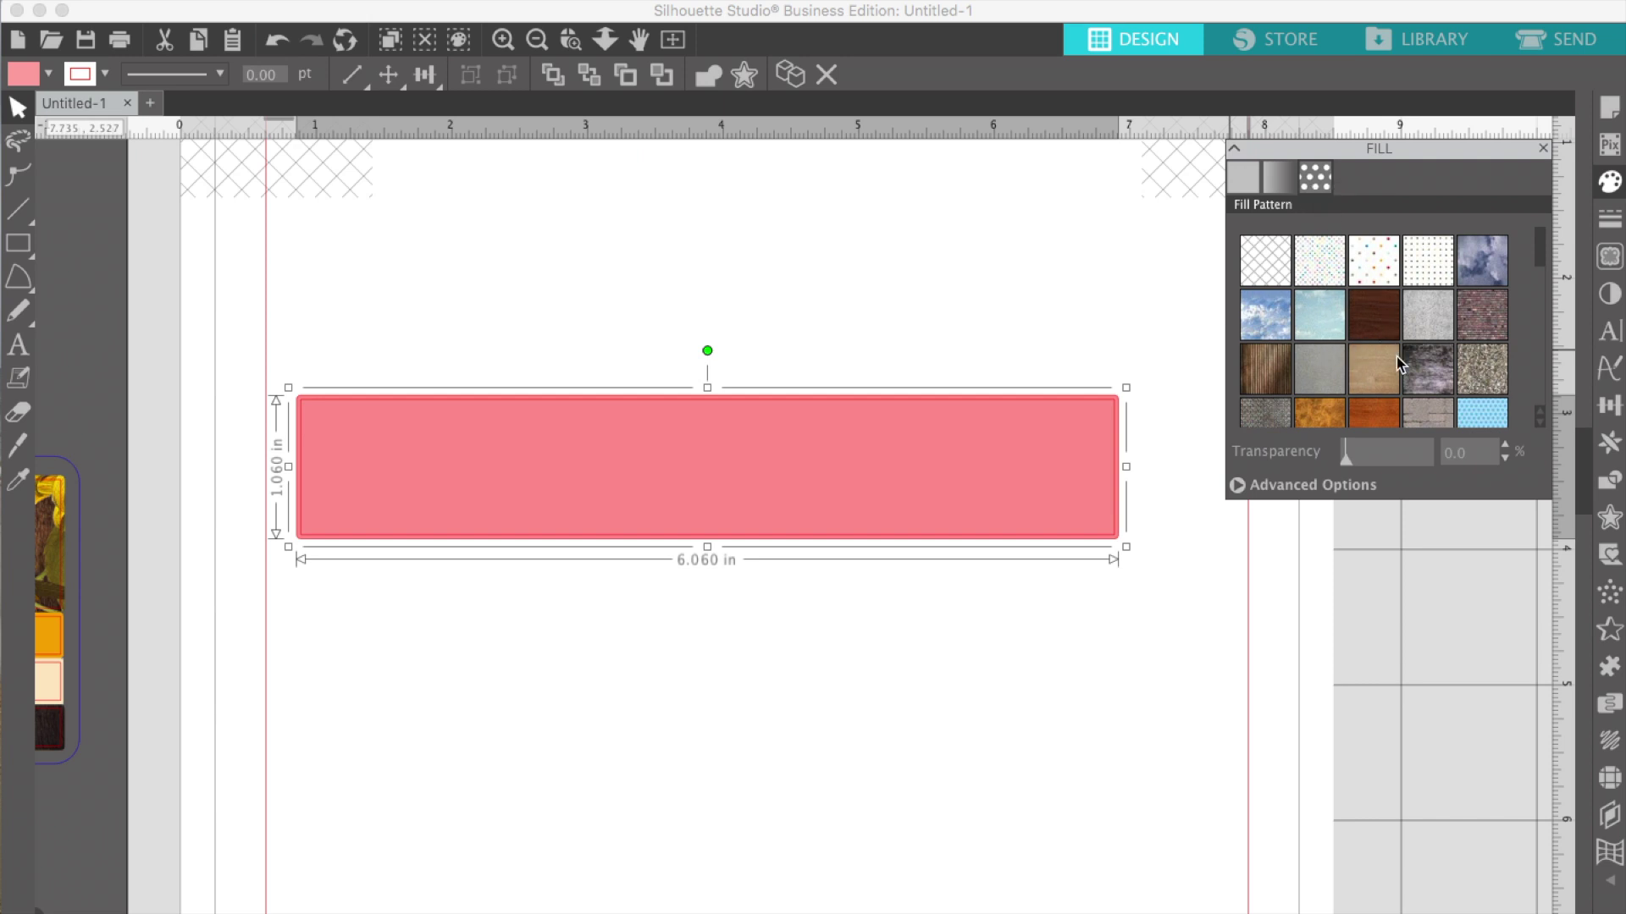
click(1375, 369)
scroll(1375, 370, down, 2)
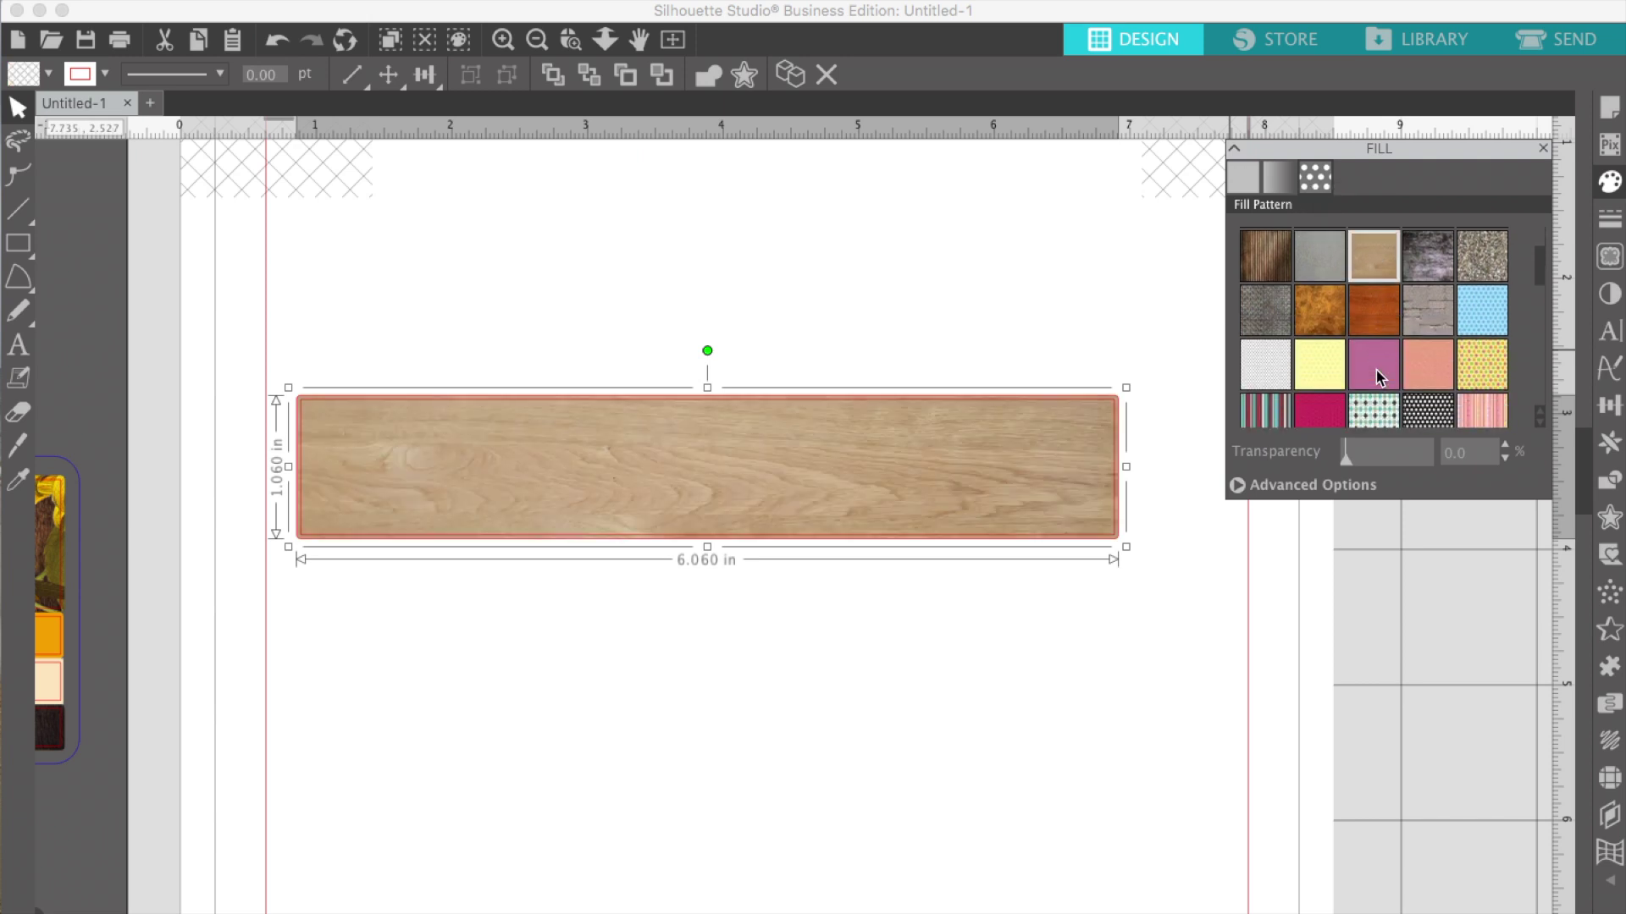
click(1375, 408)
Look through the available fill patterns, including the ones in the Patterns folder
scroll(1379, 406, down, 5)
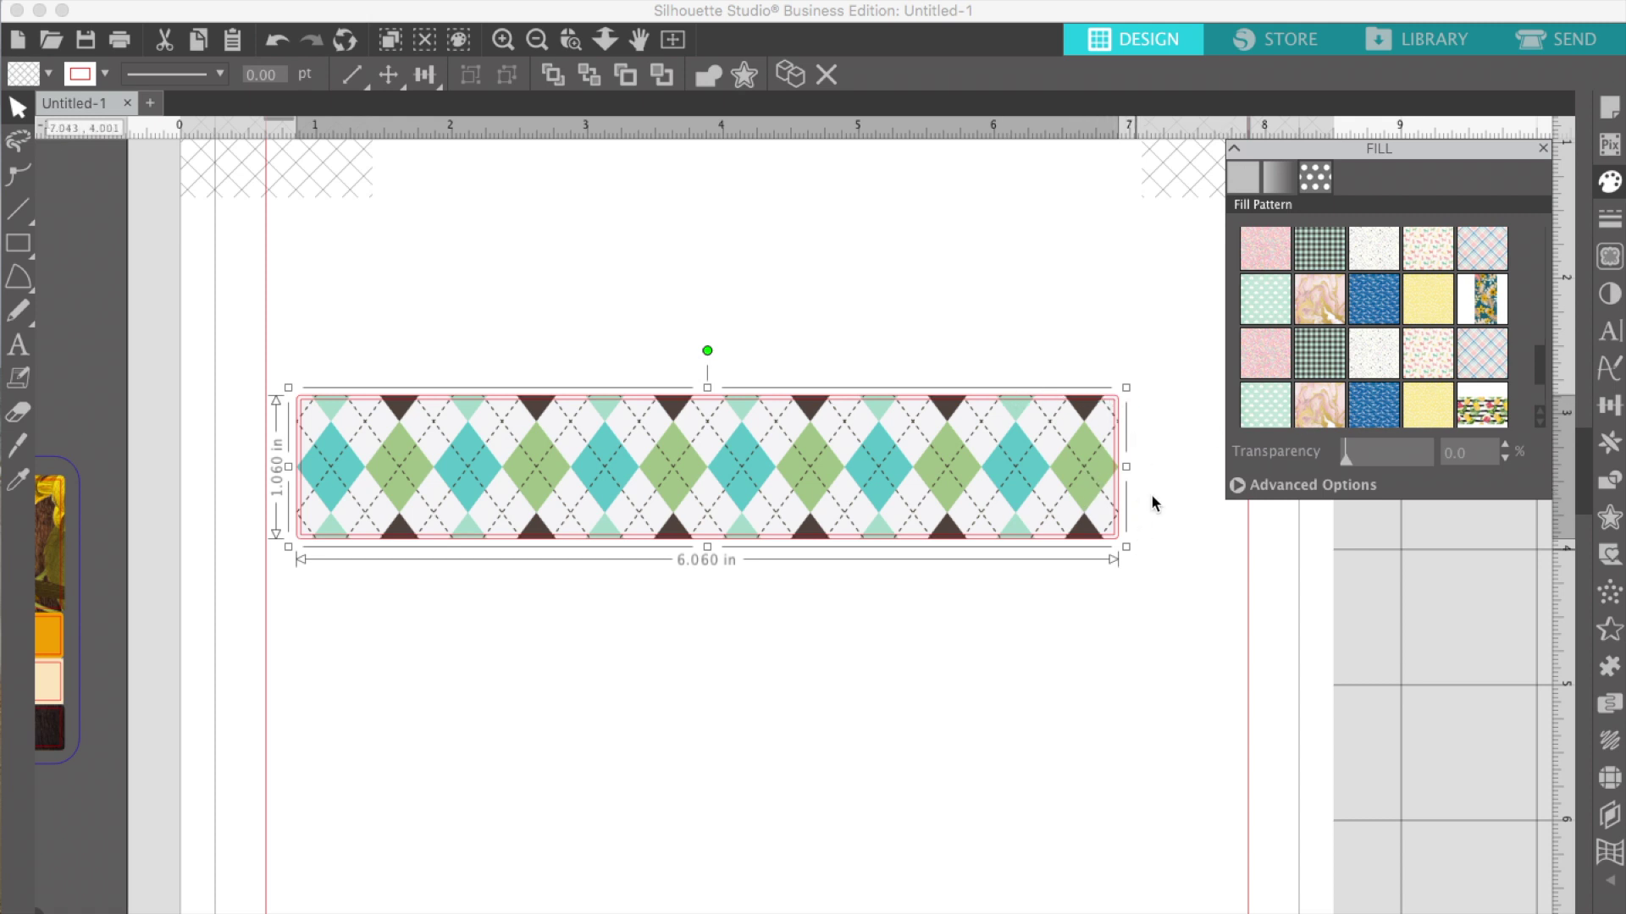
scroll(1358, 358, up, 3)
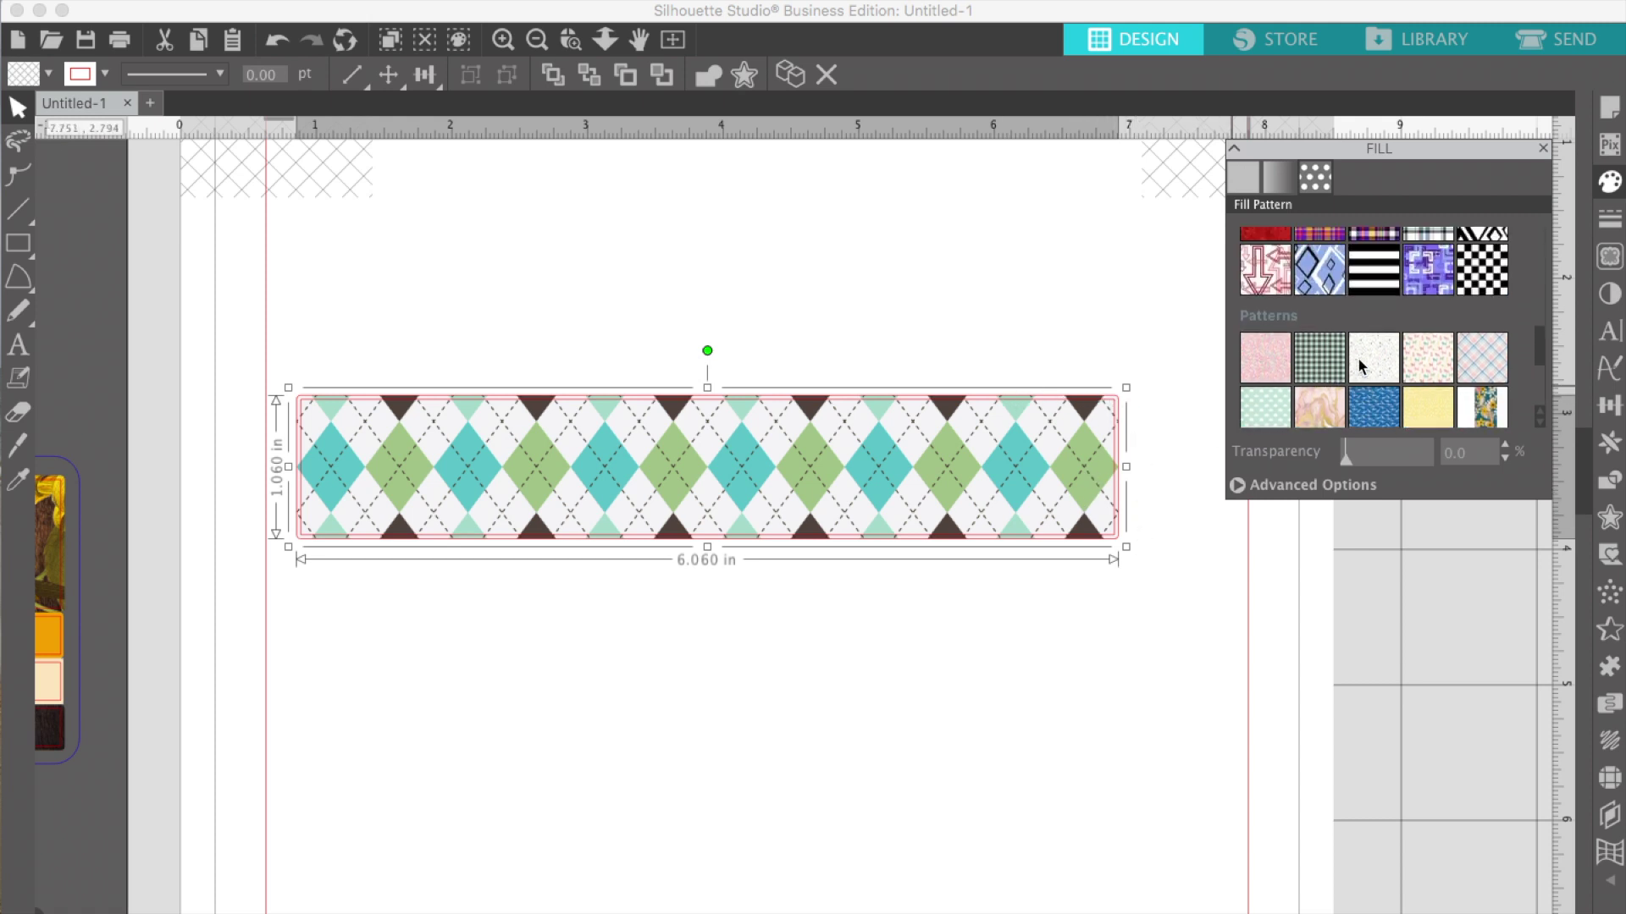
scroll(1358, 357, down, 3)
scroll(1358, 359, down, 8)
scroll(1358, 359, up, 8)
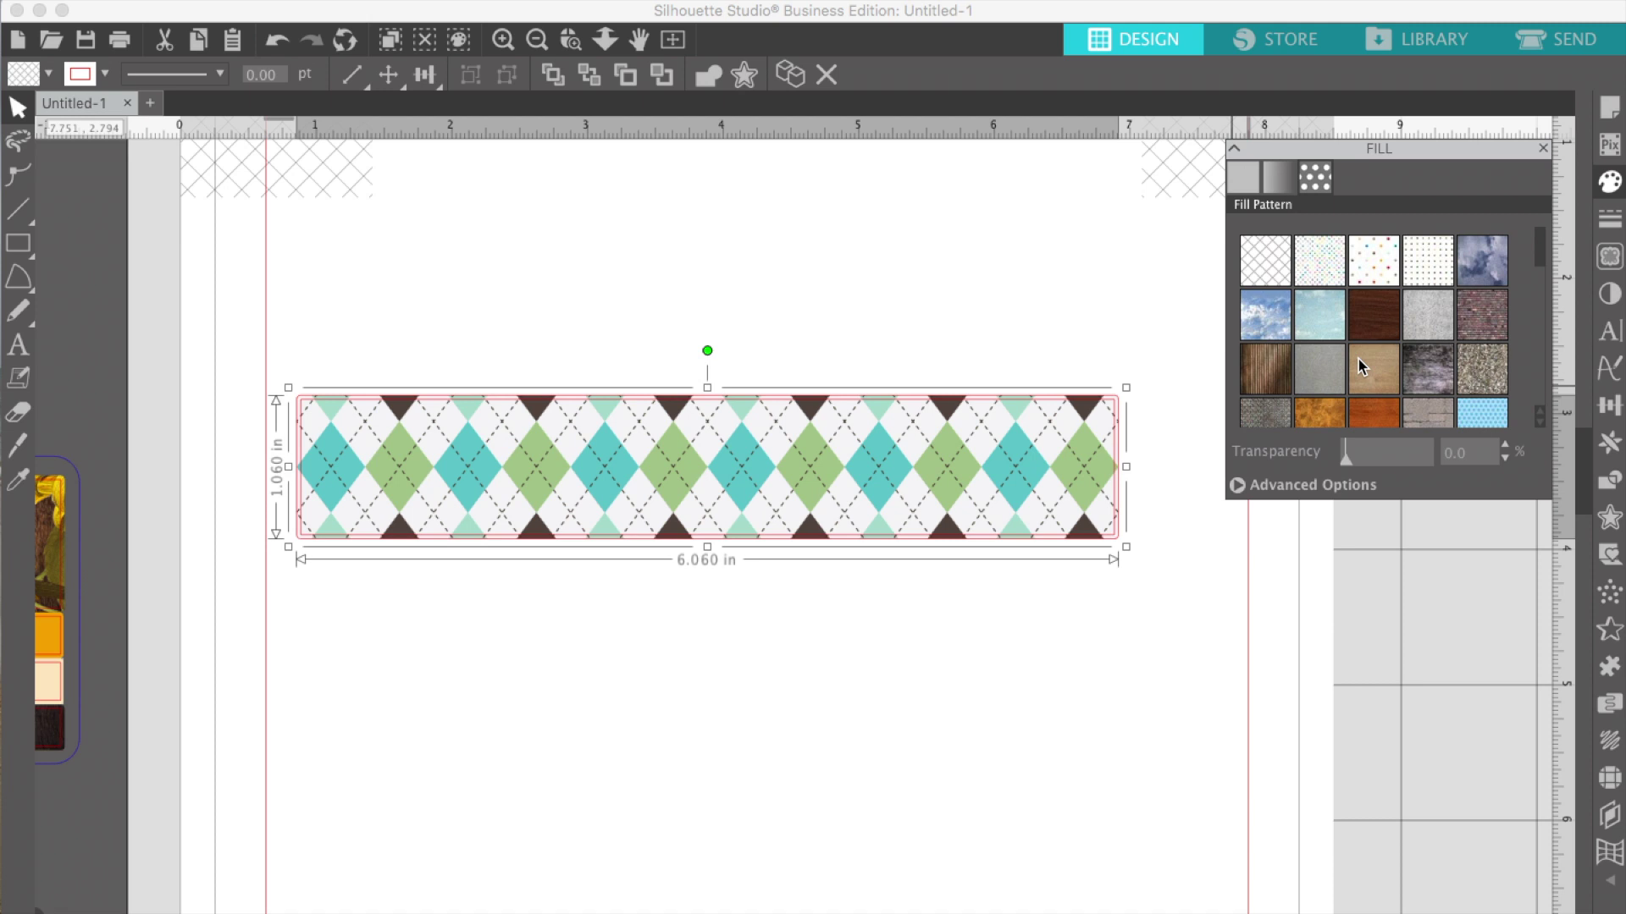
scroll(1358, 359, down, 3)
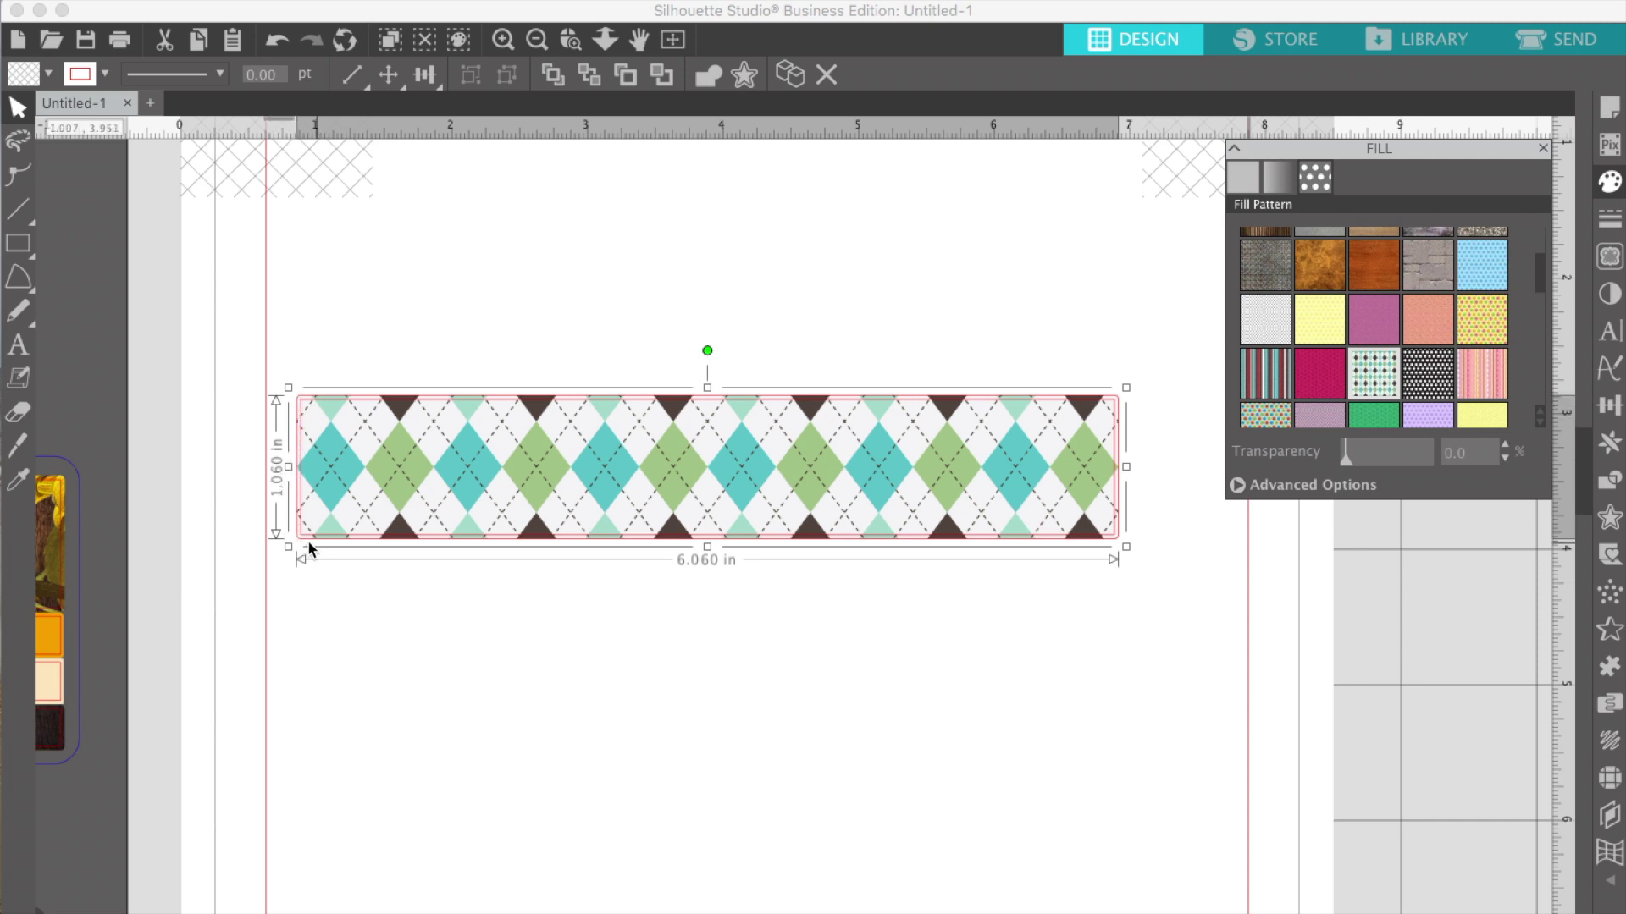
Remove the line colour from the argyle-filled offset rectangle and deselect it
click(105, 74)
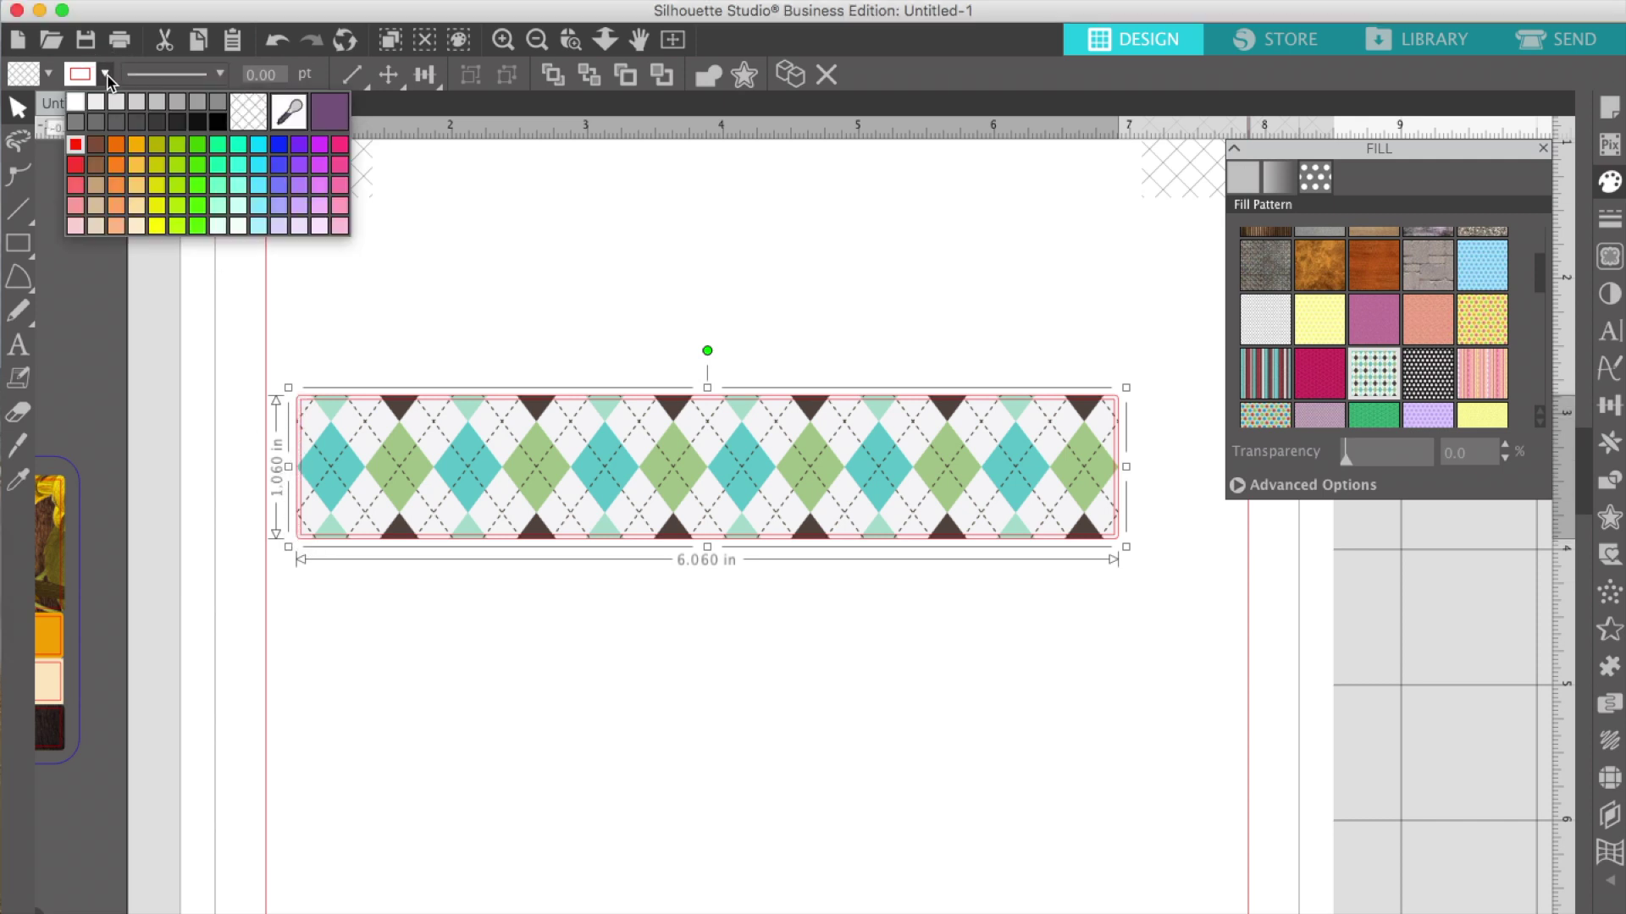
click(246, 125)
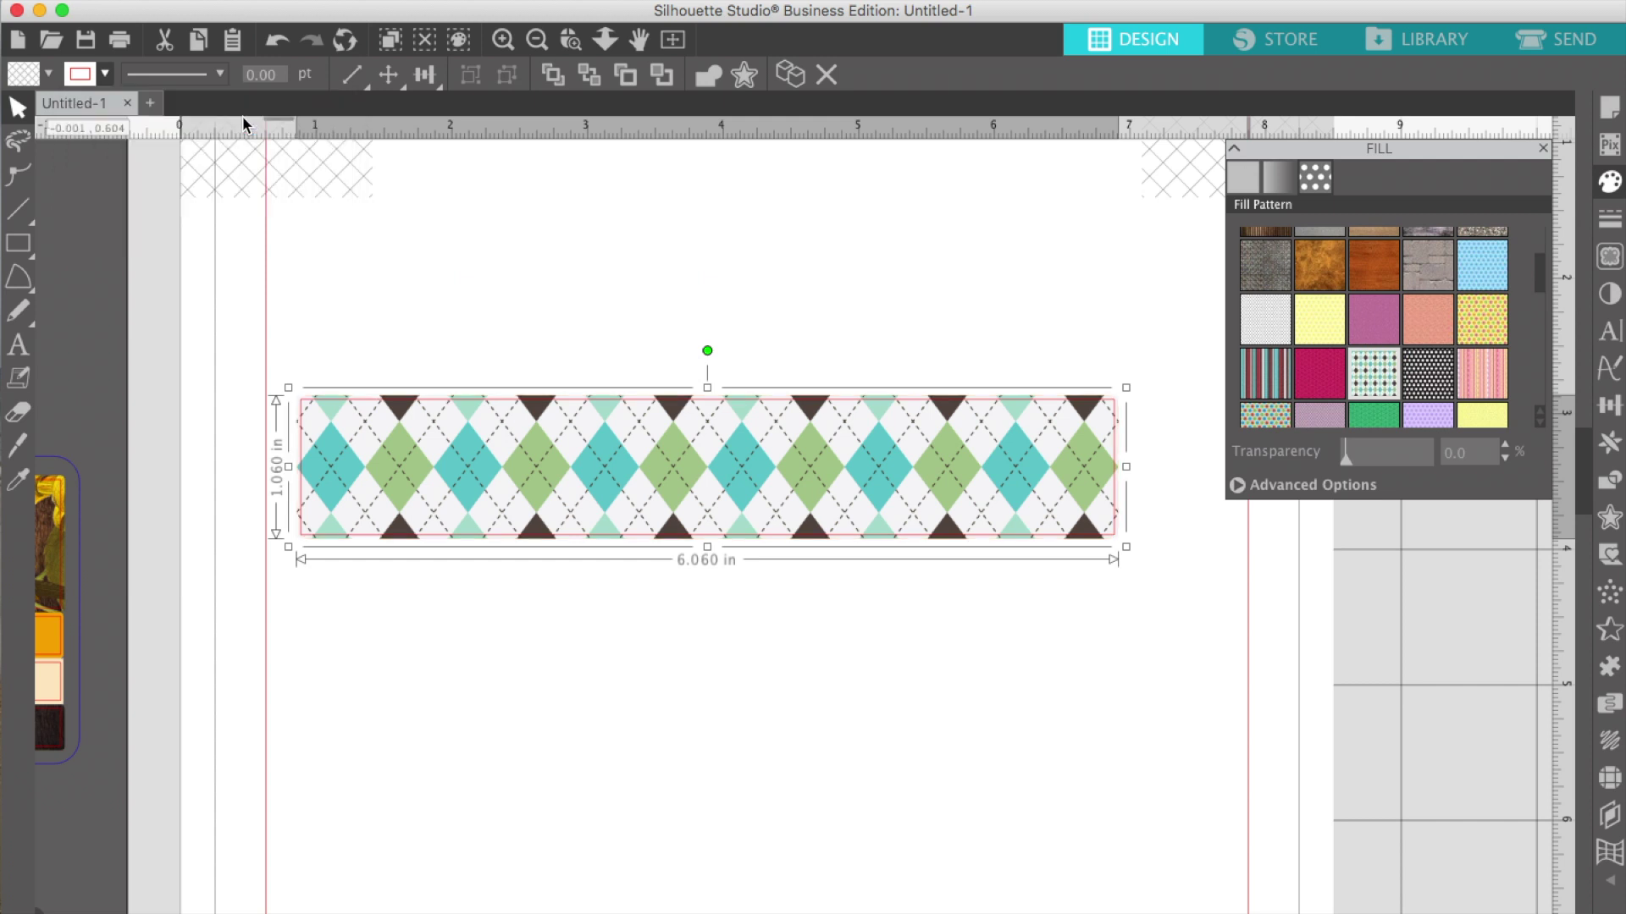
click(105, 73)
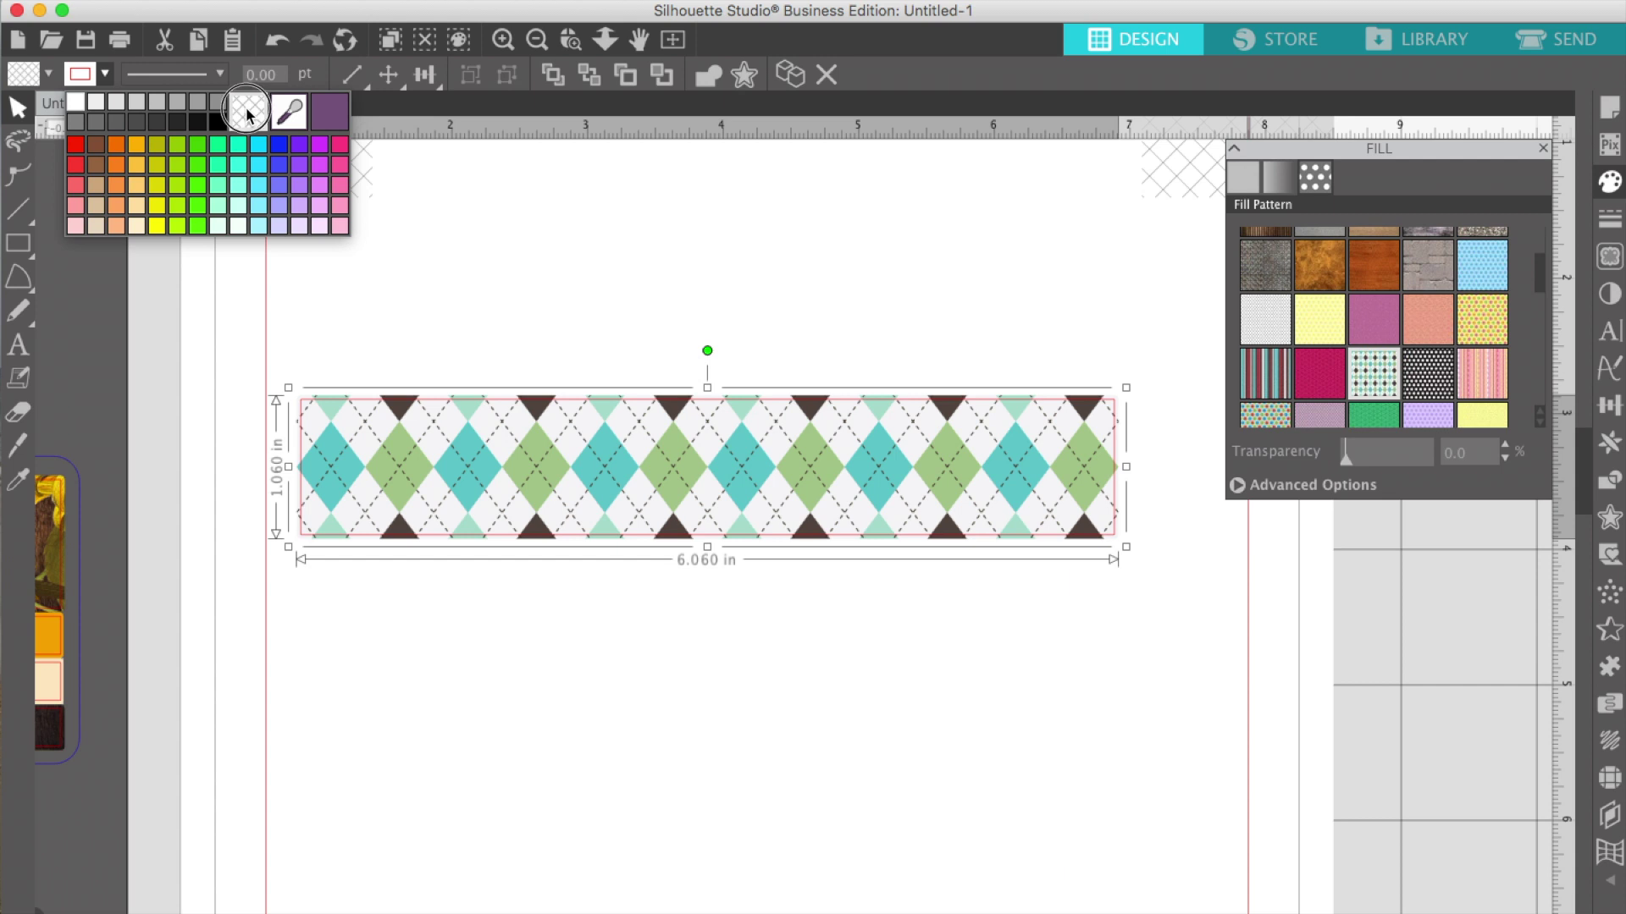
click(247, 111)
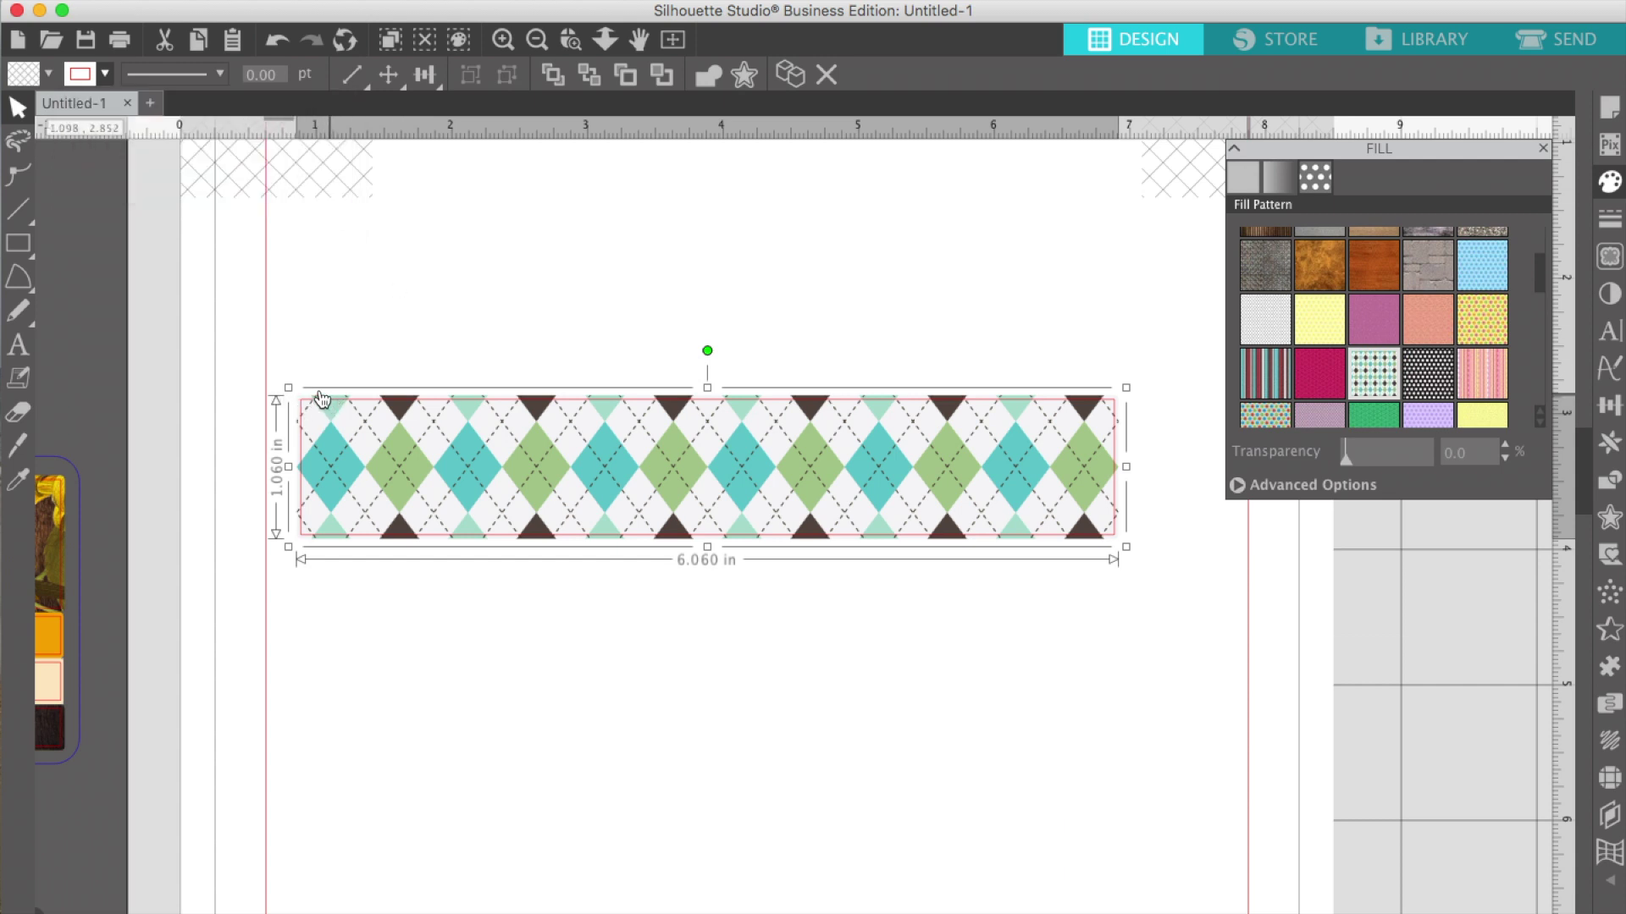
click(414, 281)
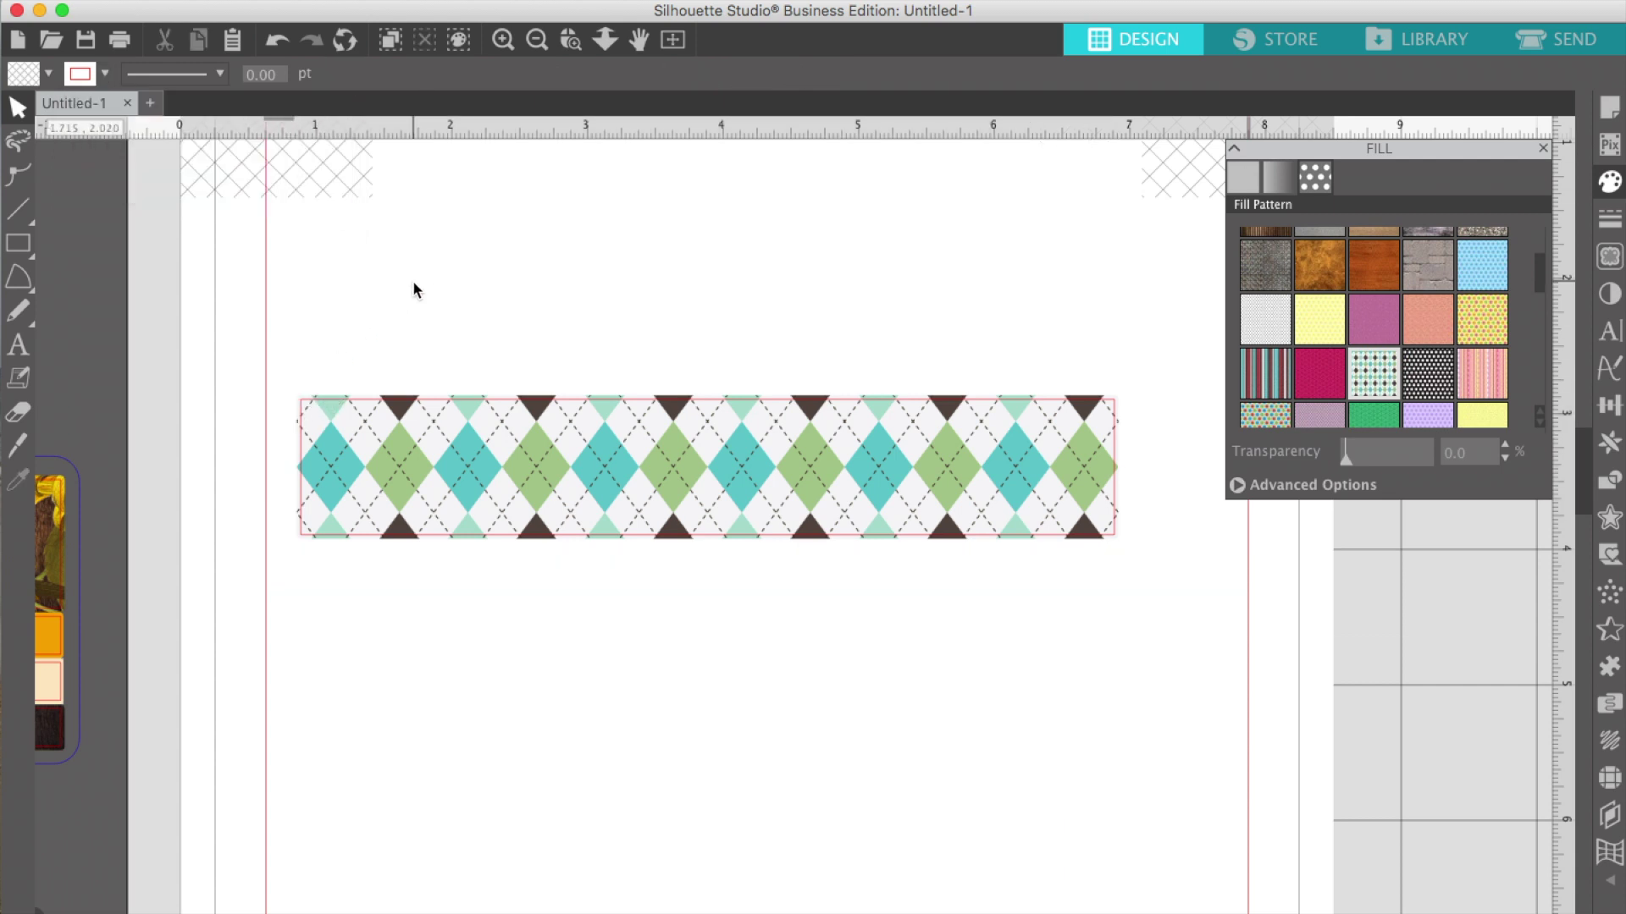
Select the argyle rectangle together with its inner cut line, duplicate them directly below, and deselect
click(537, 39)
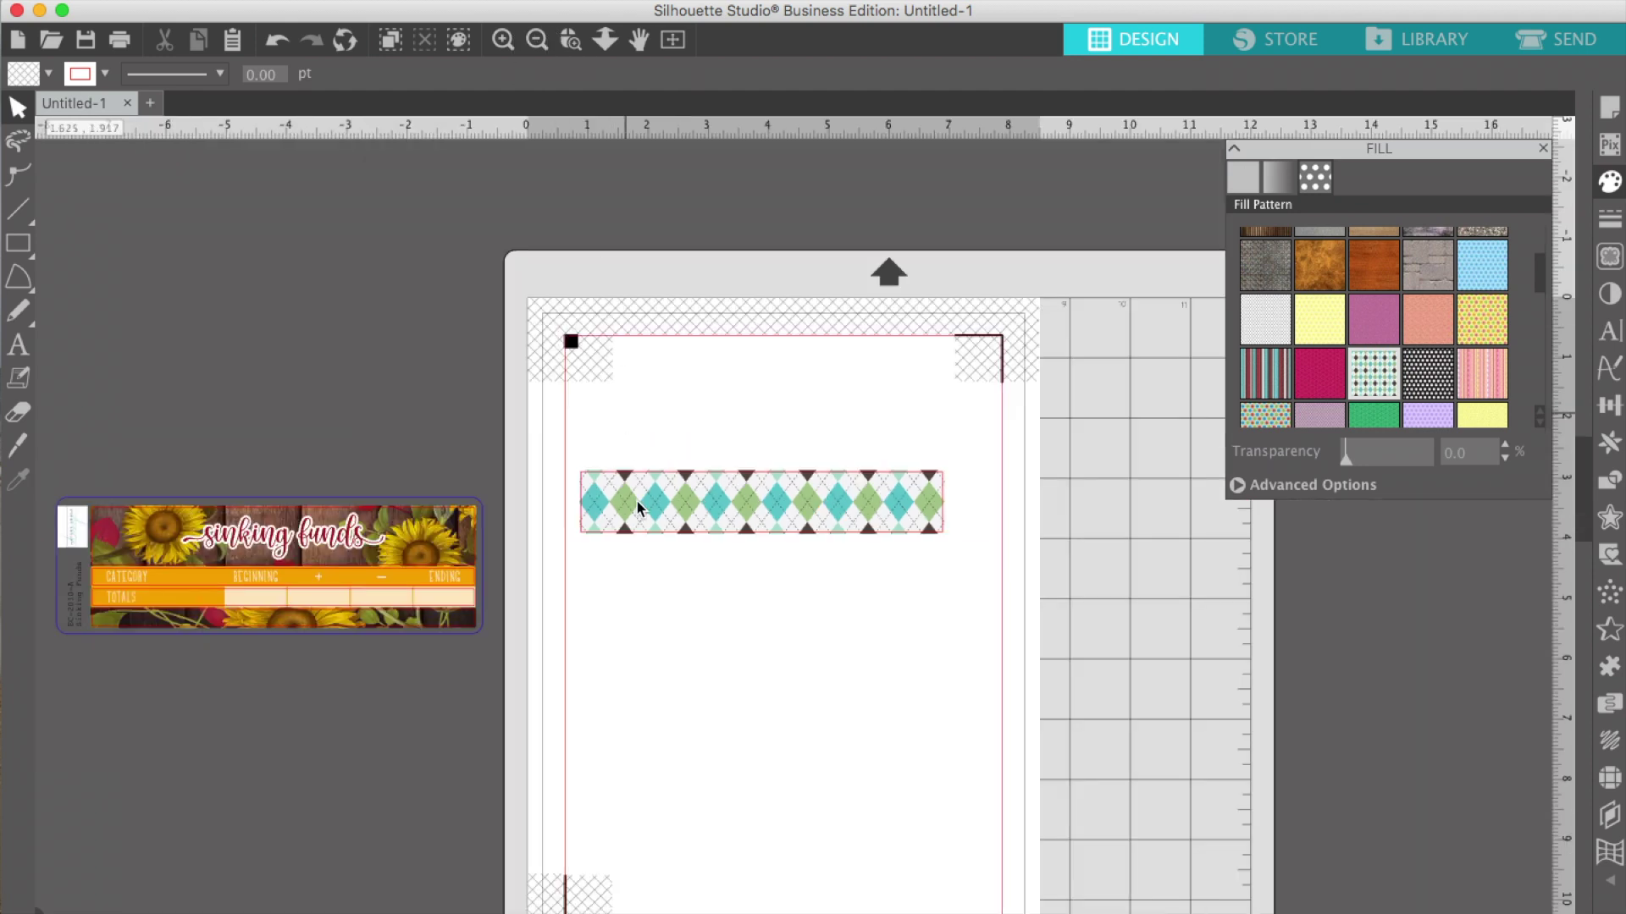
scroll(669, 628, down, 3)
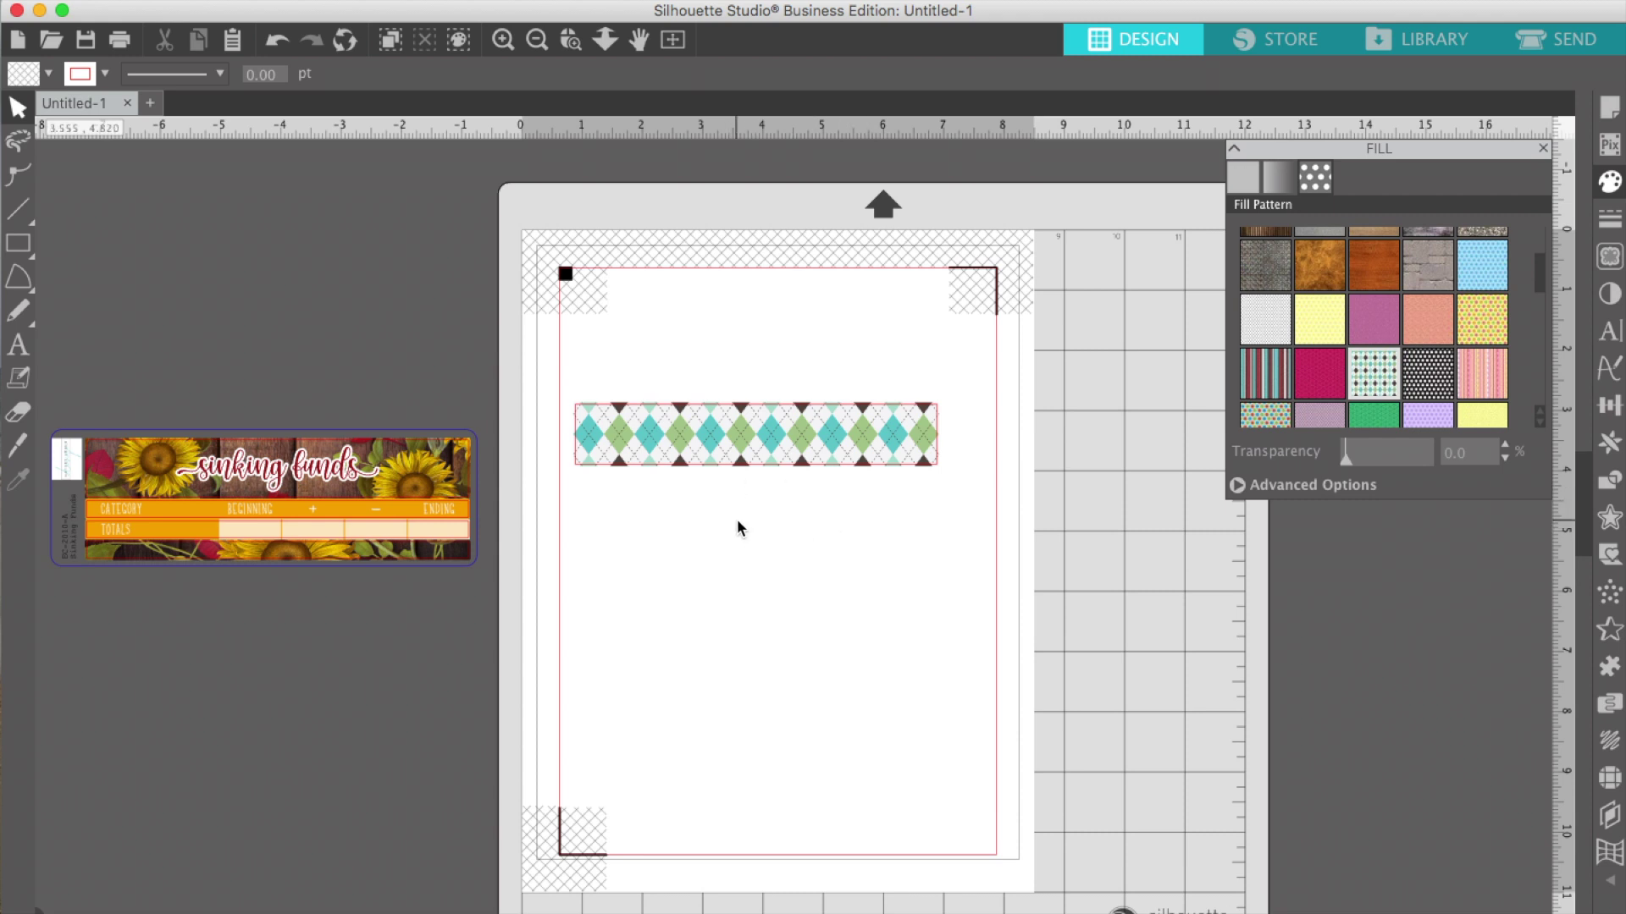
click(502, 39)
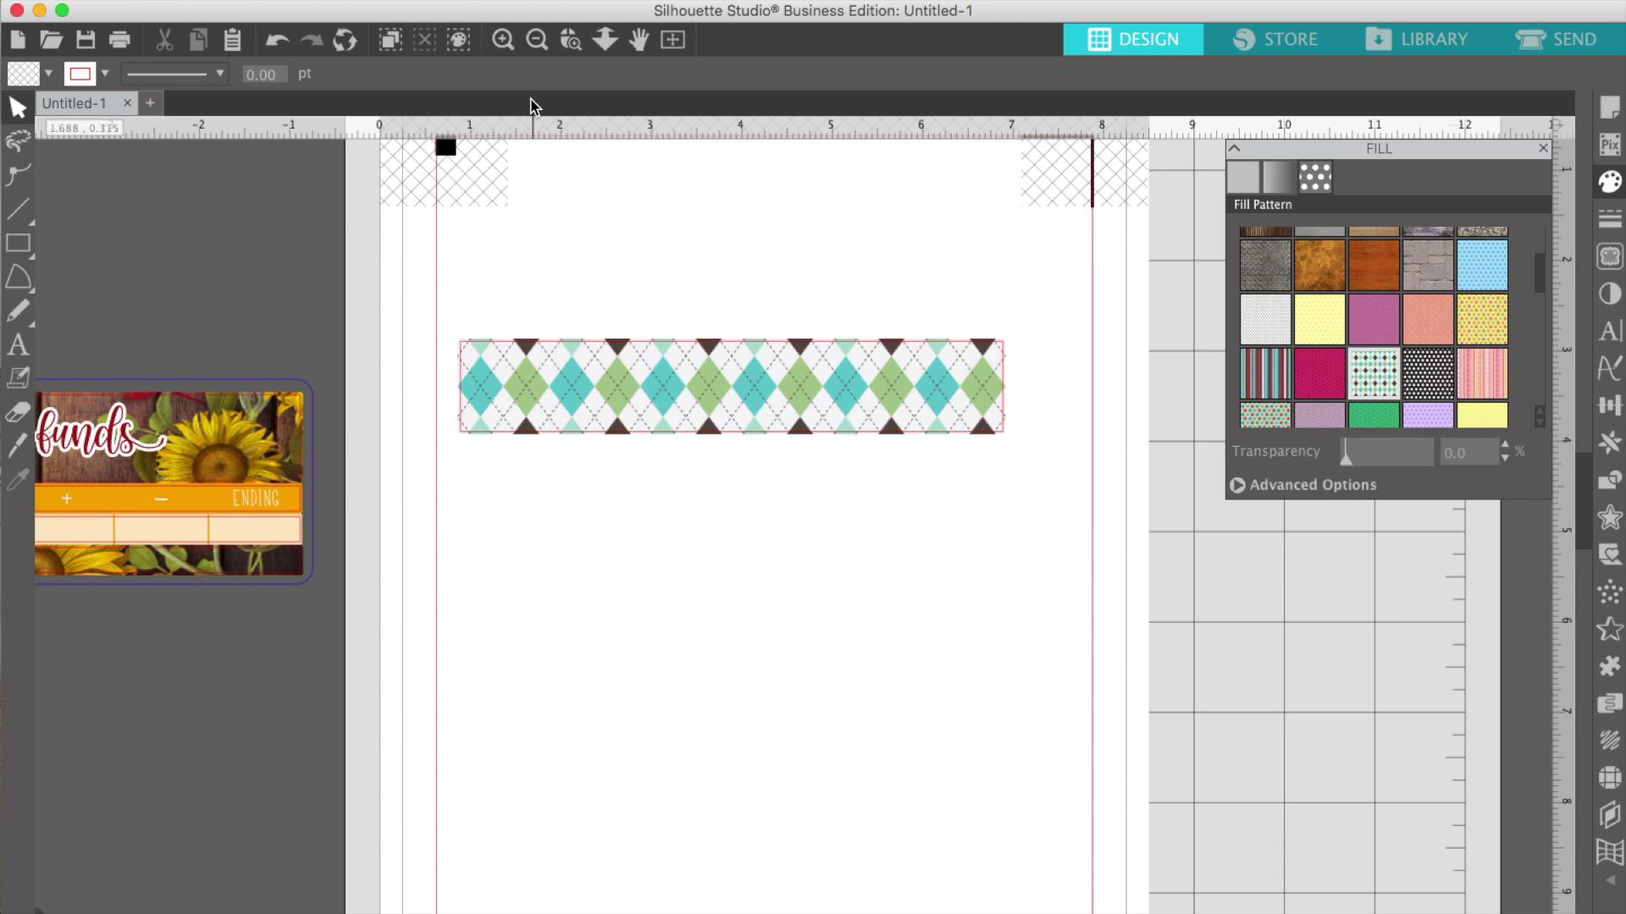
click(503, 39)
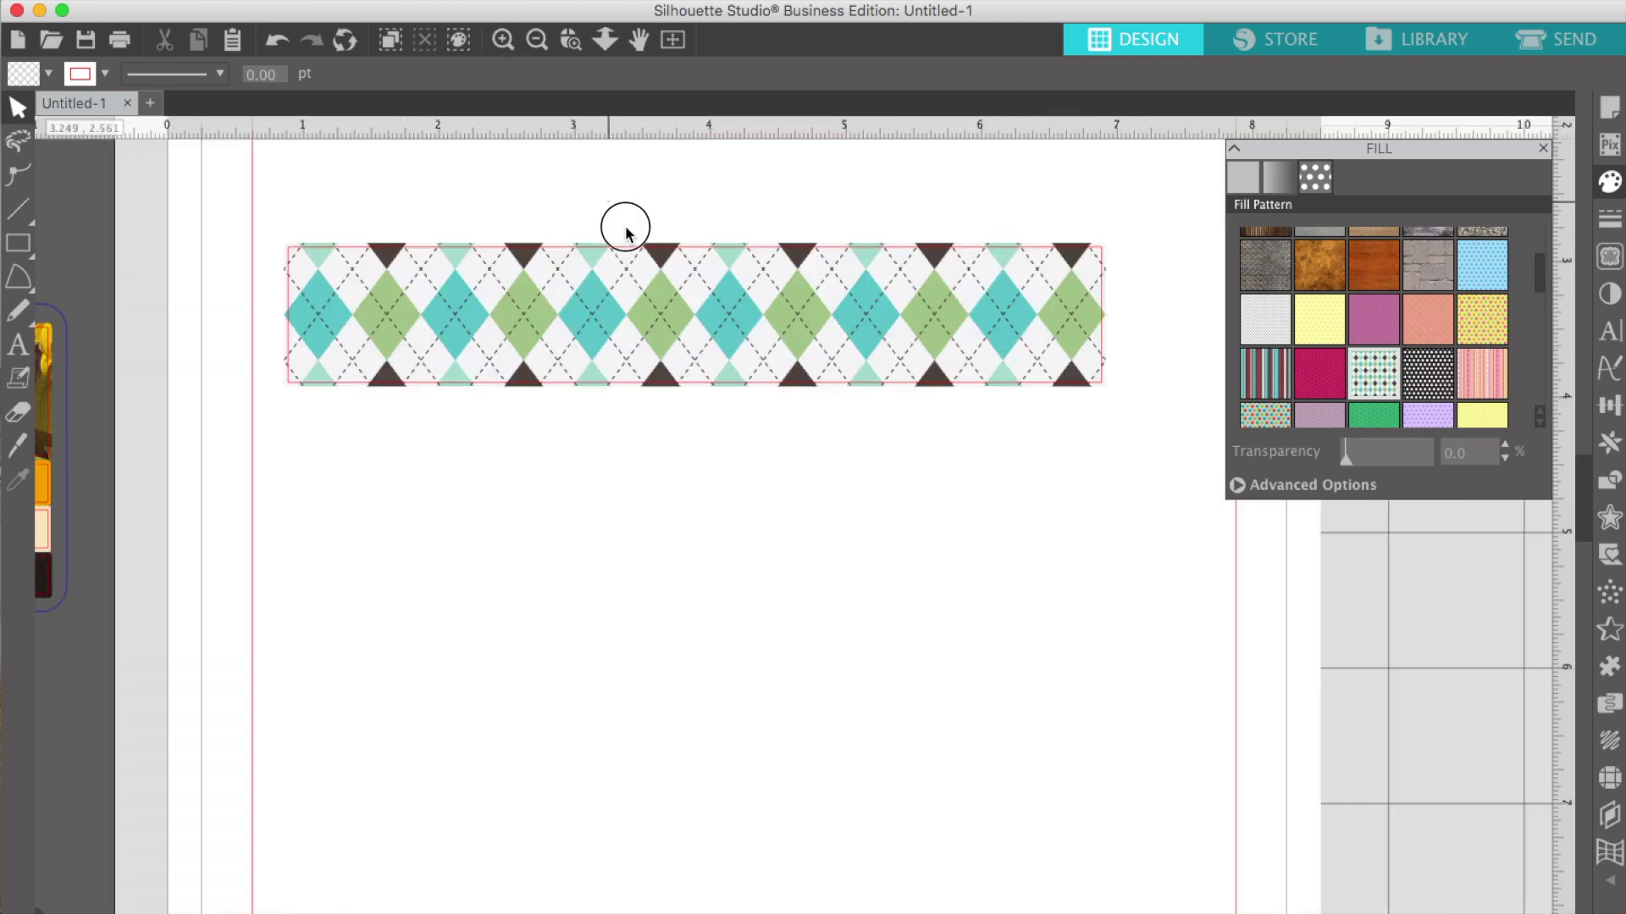
click(688, 320)
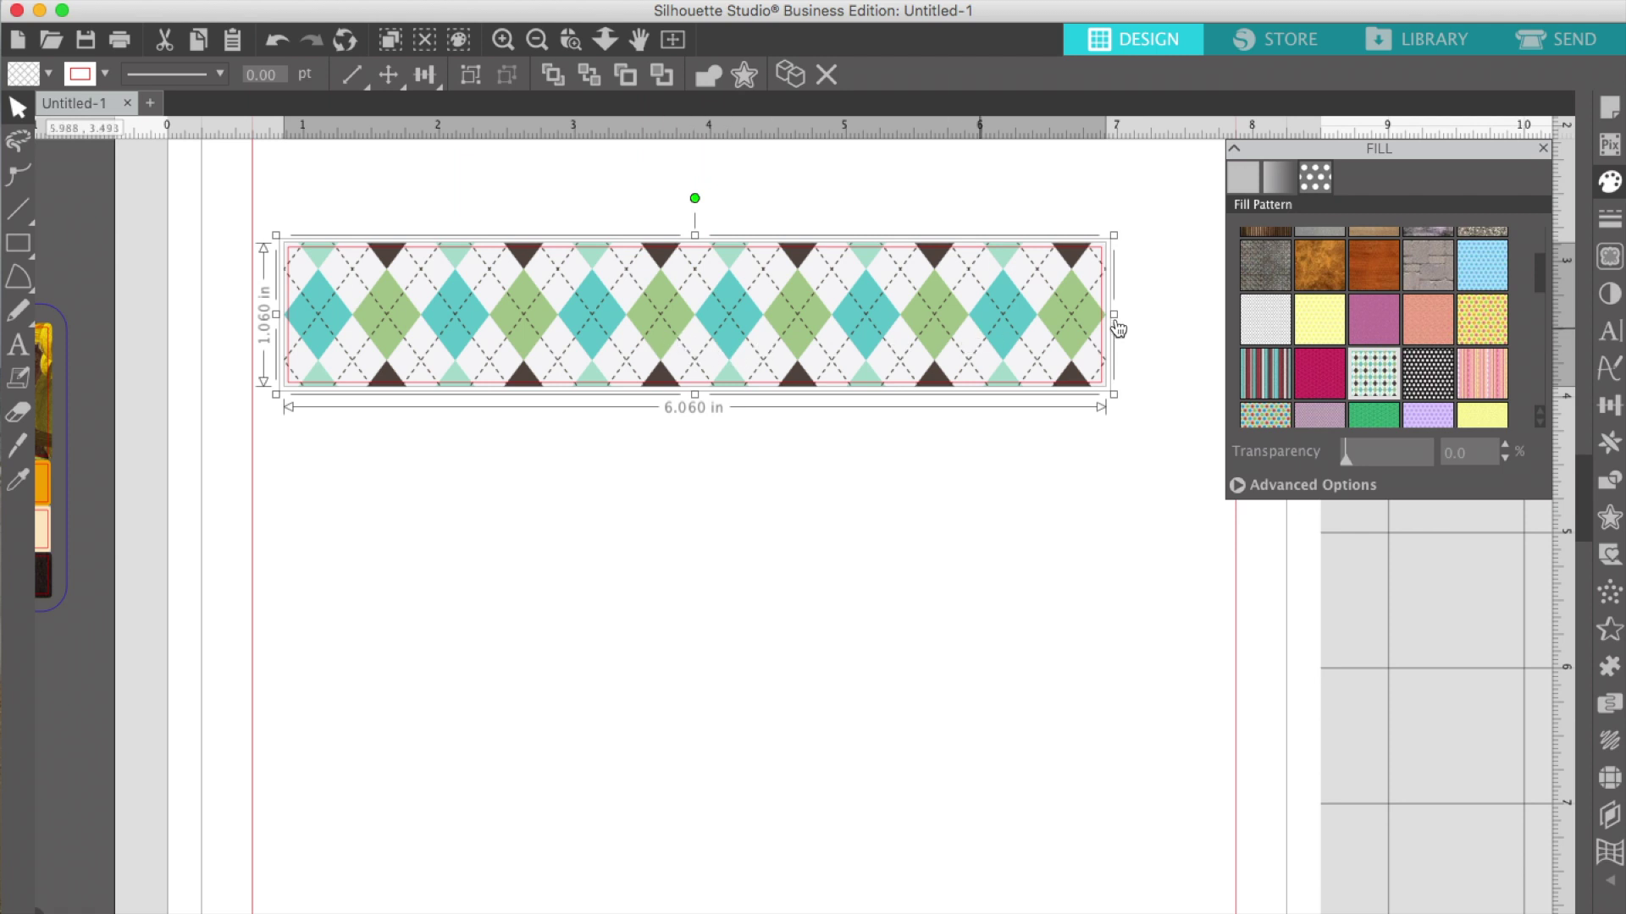
click(1609, 441)
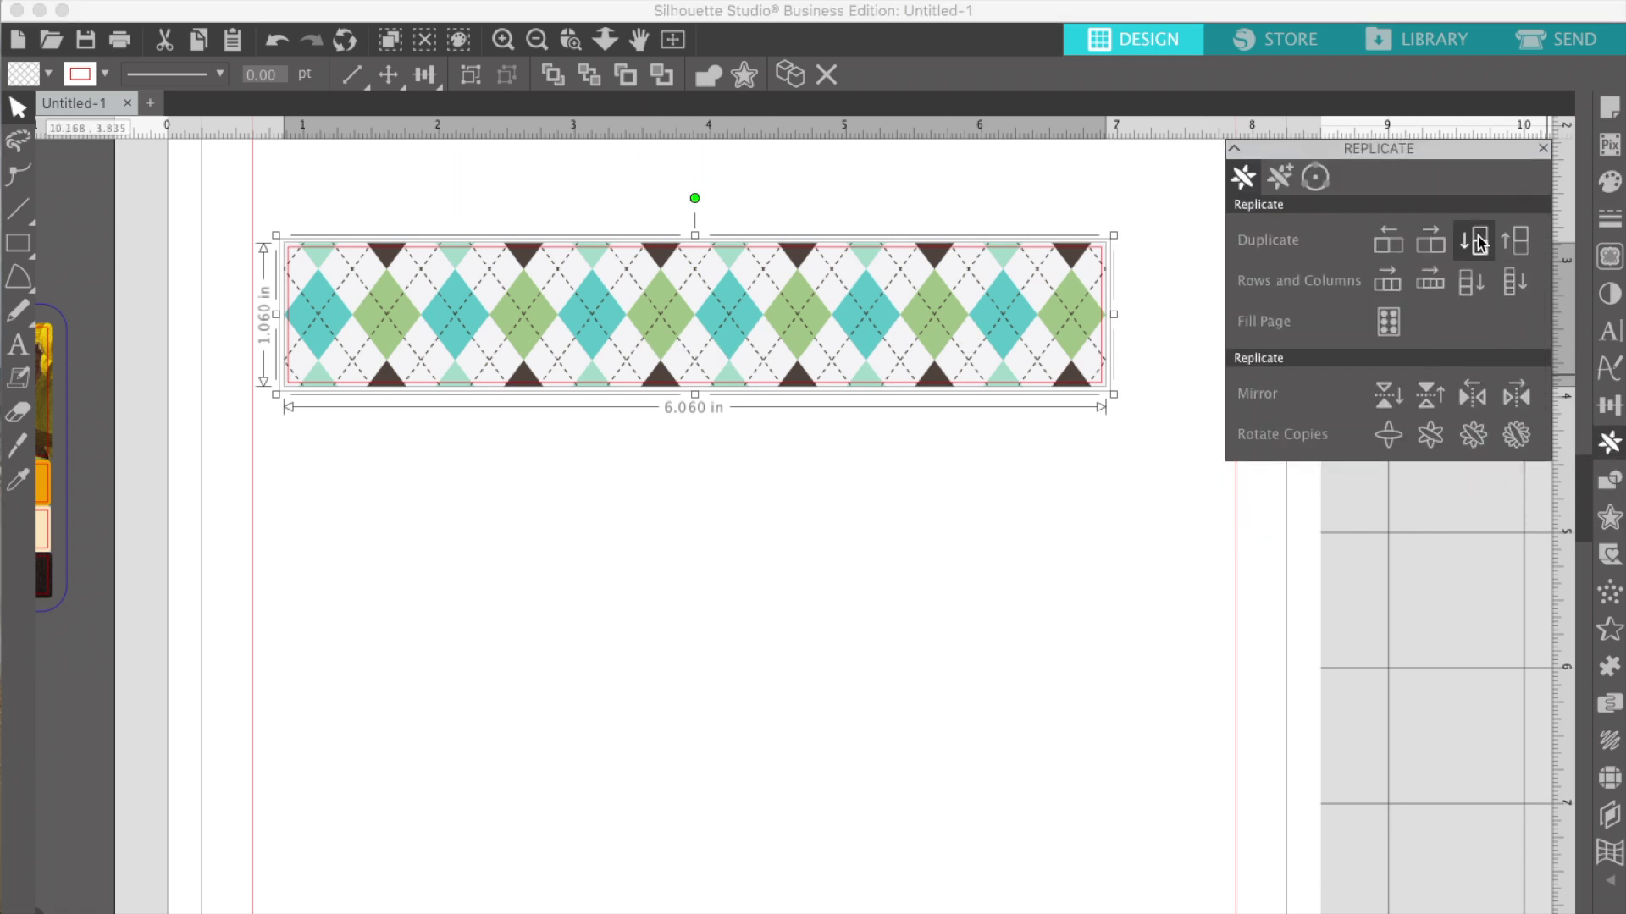
click(1481, 244)
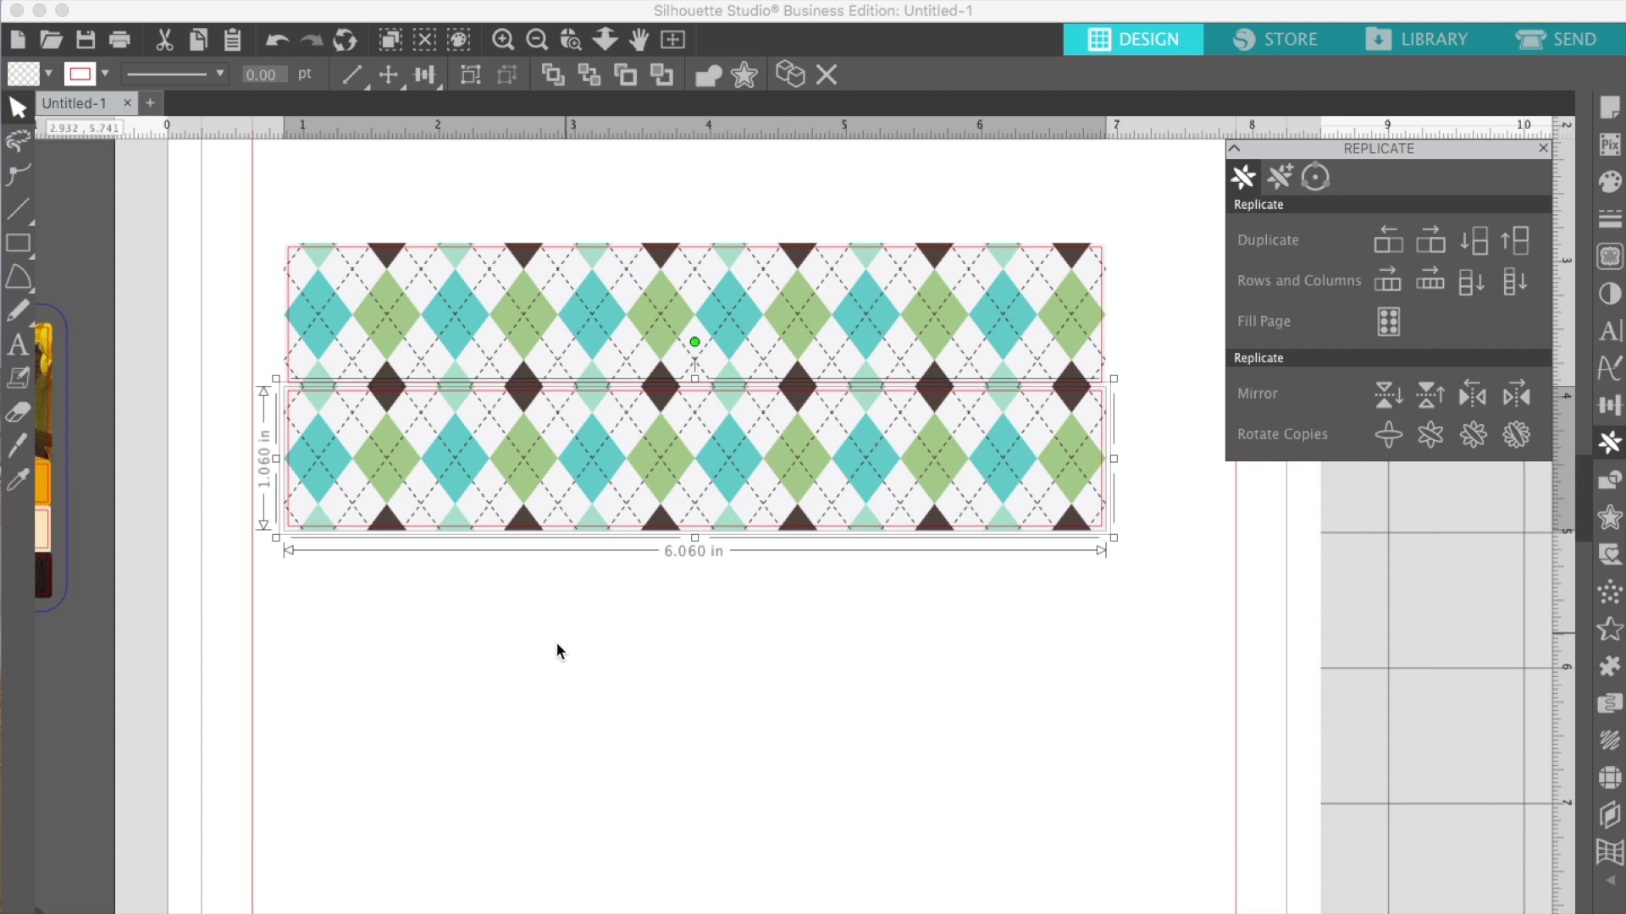
click(418, 674)
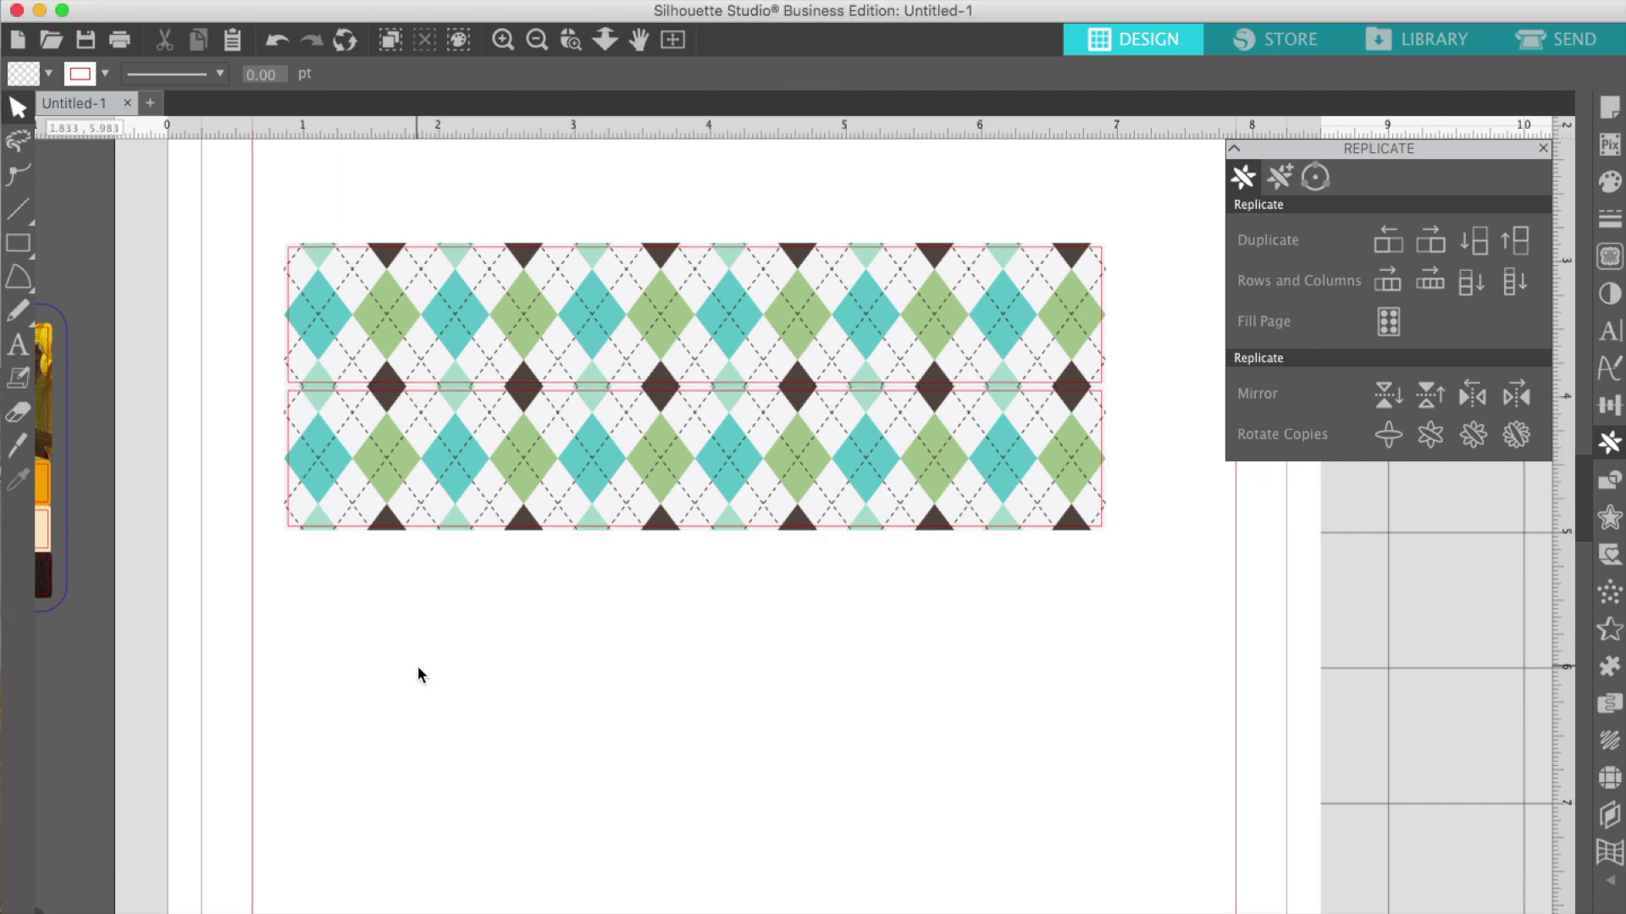
Try an orange sampled from the sinking funds sticker on the lower copy's outer rectangle, and replace it with a bright lime green fill
click(466, 491)
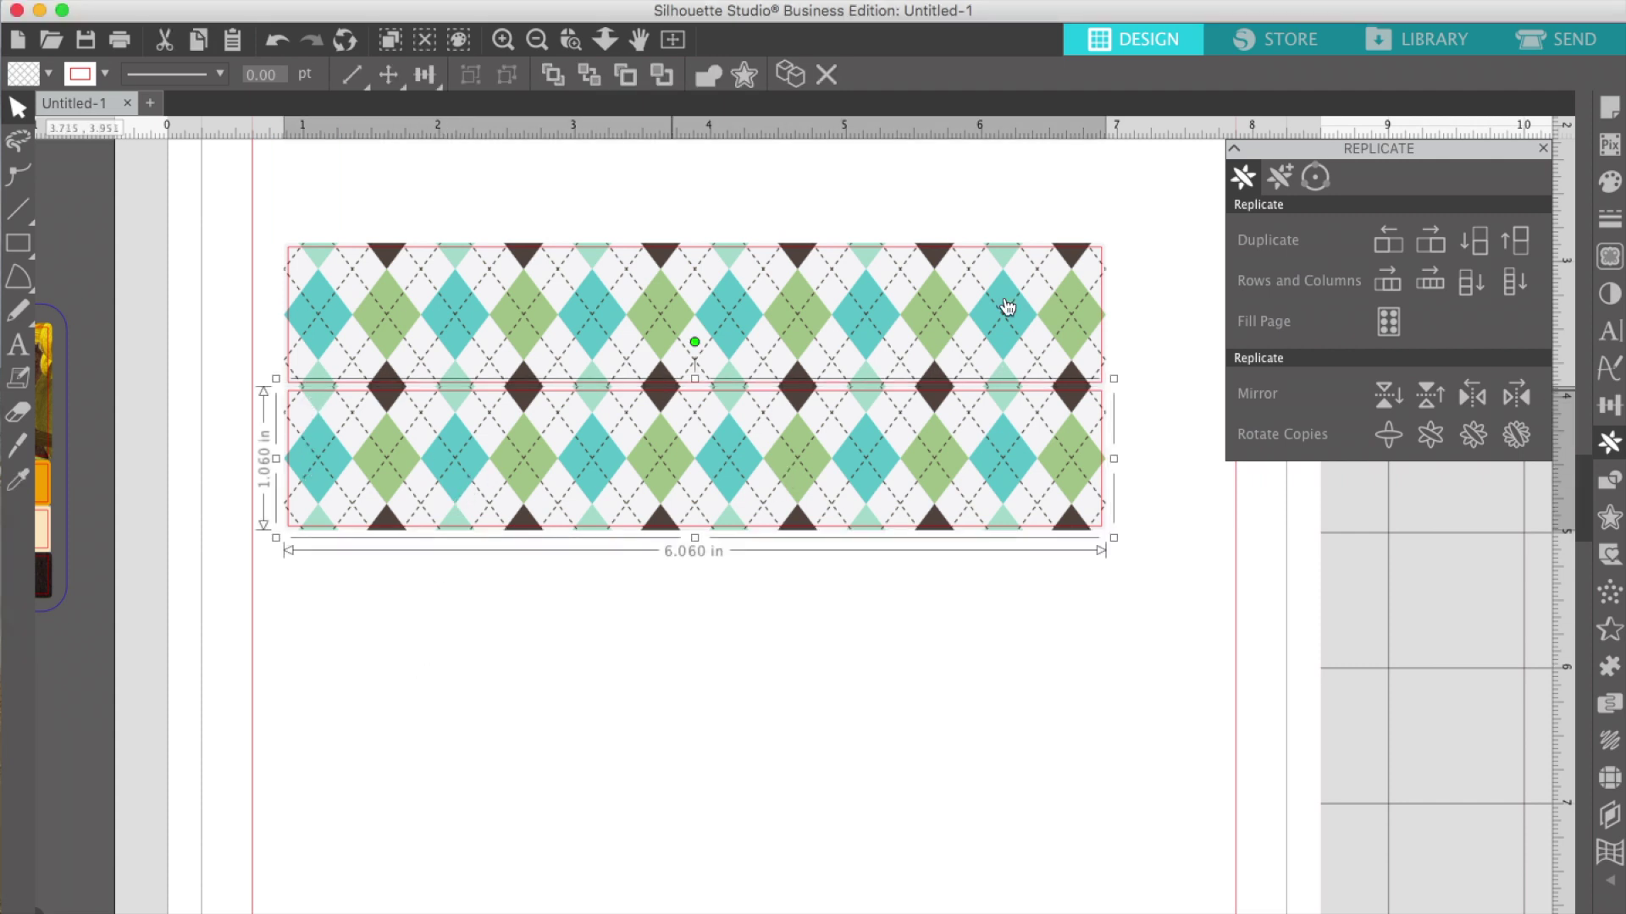
click(1610, 182)
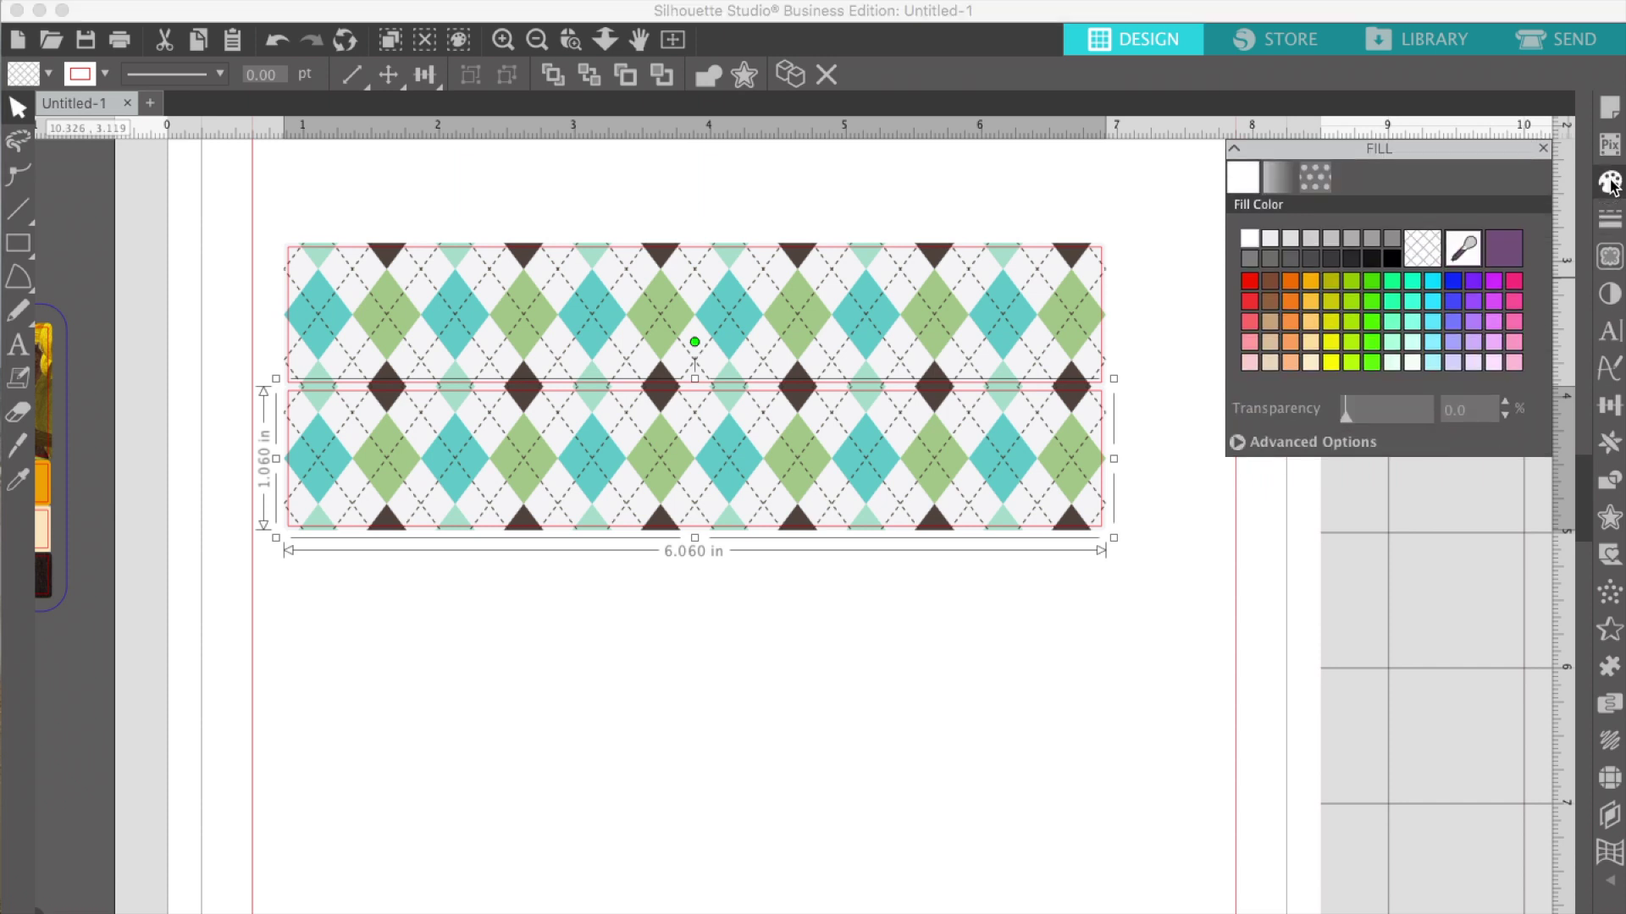
click(1454, 251)
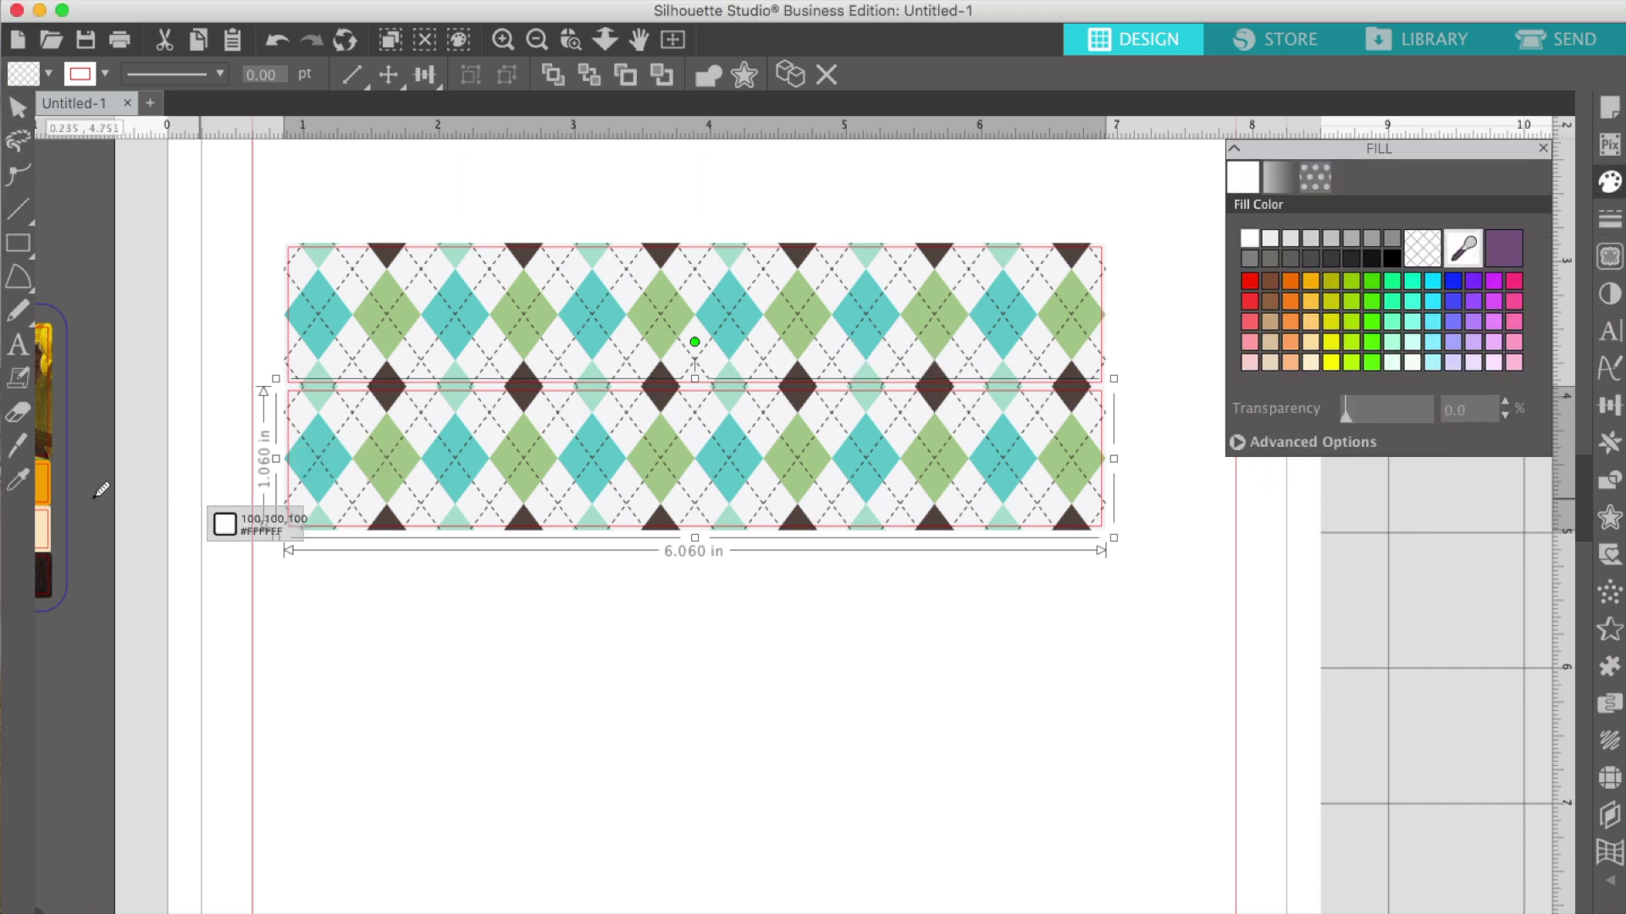
click(47, 484)
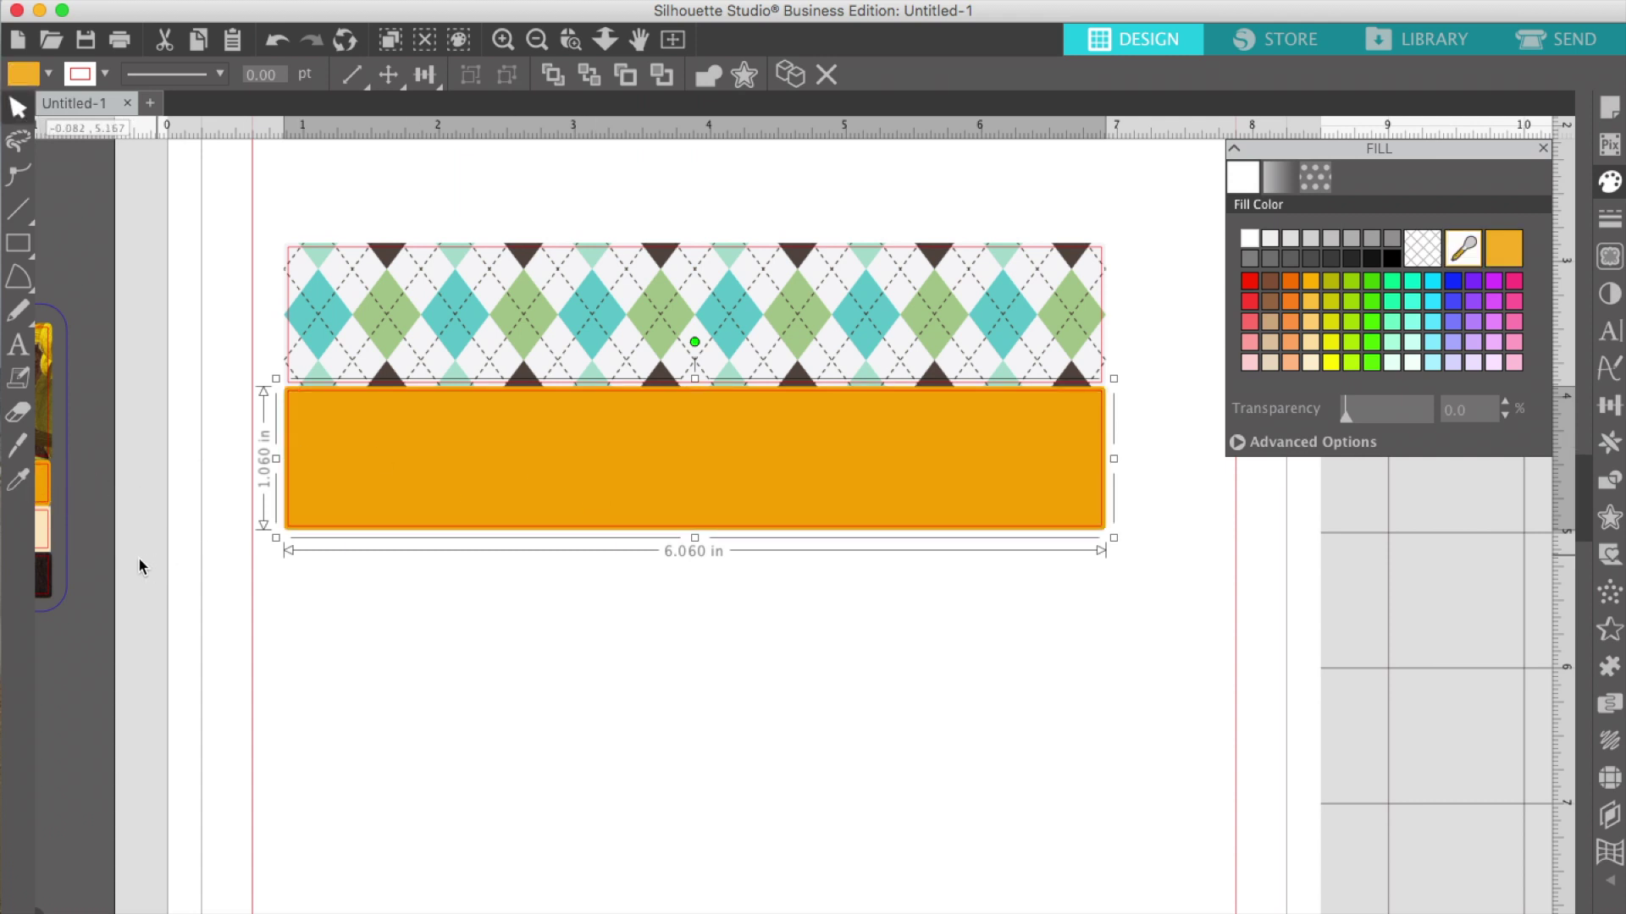
scroll(132, 559, left, 2)
scroll(133, 558, left, 1)
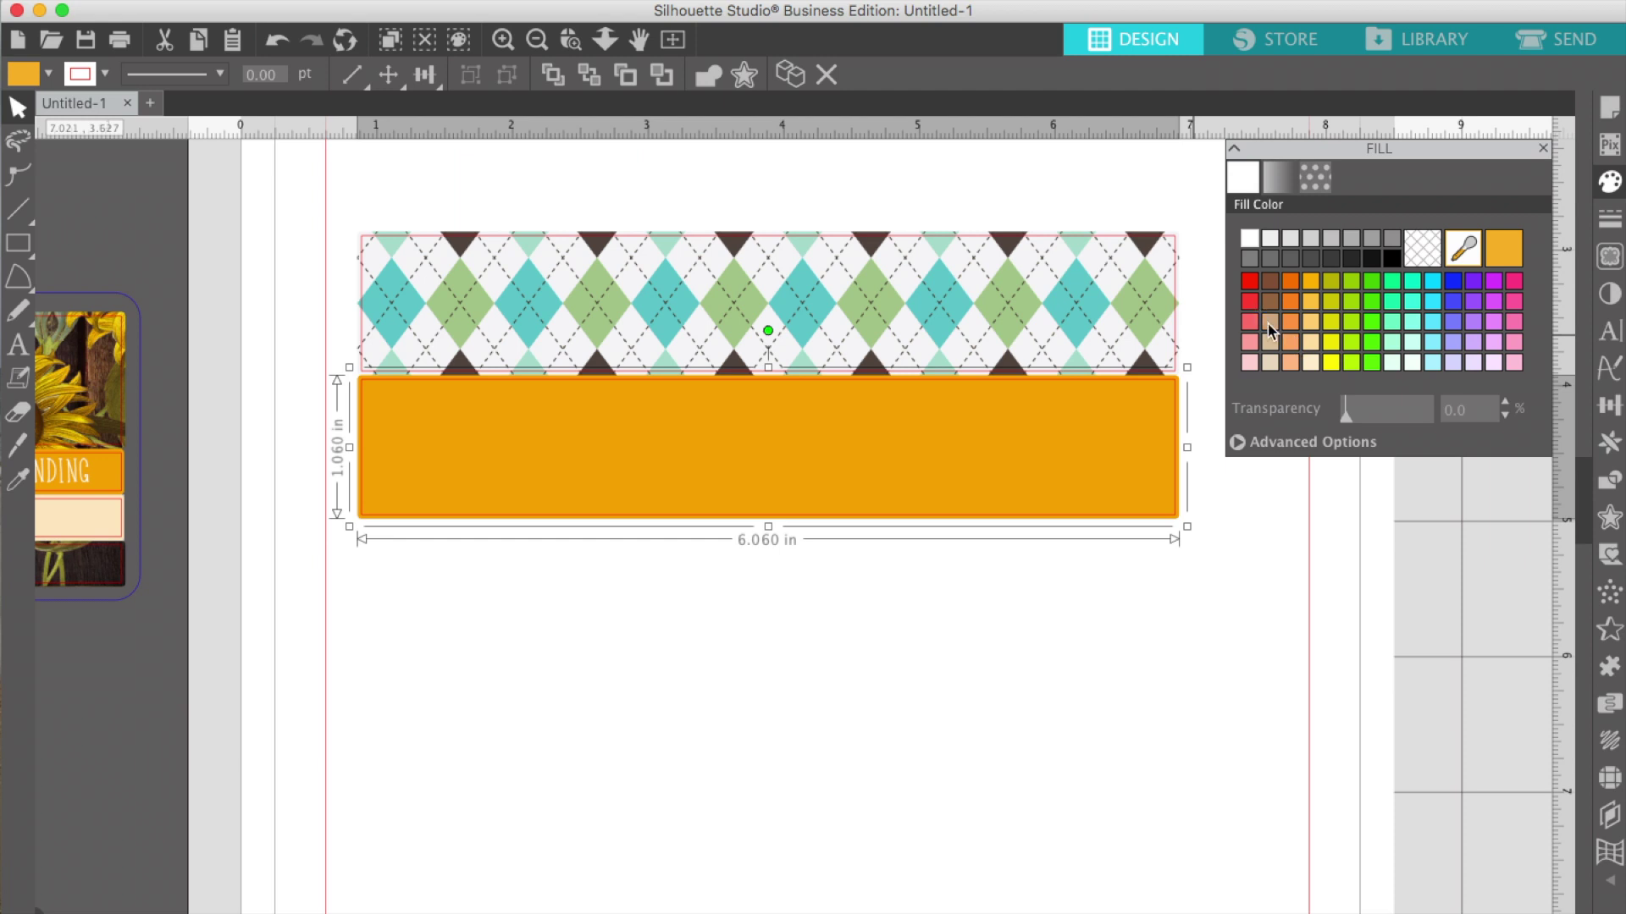
click(1353, 343)
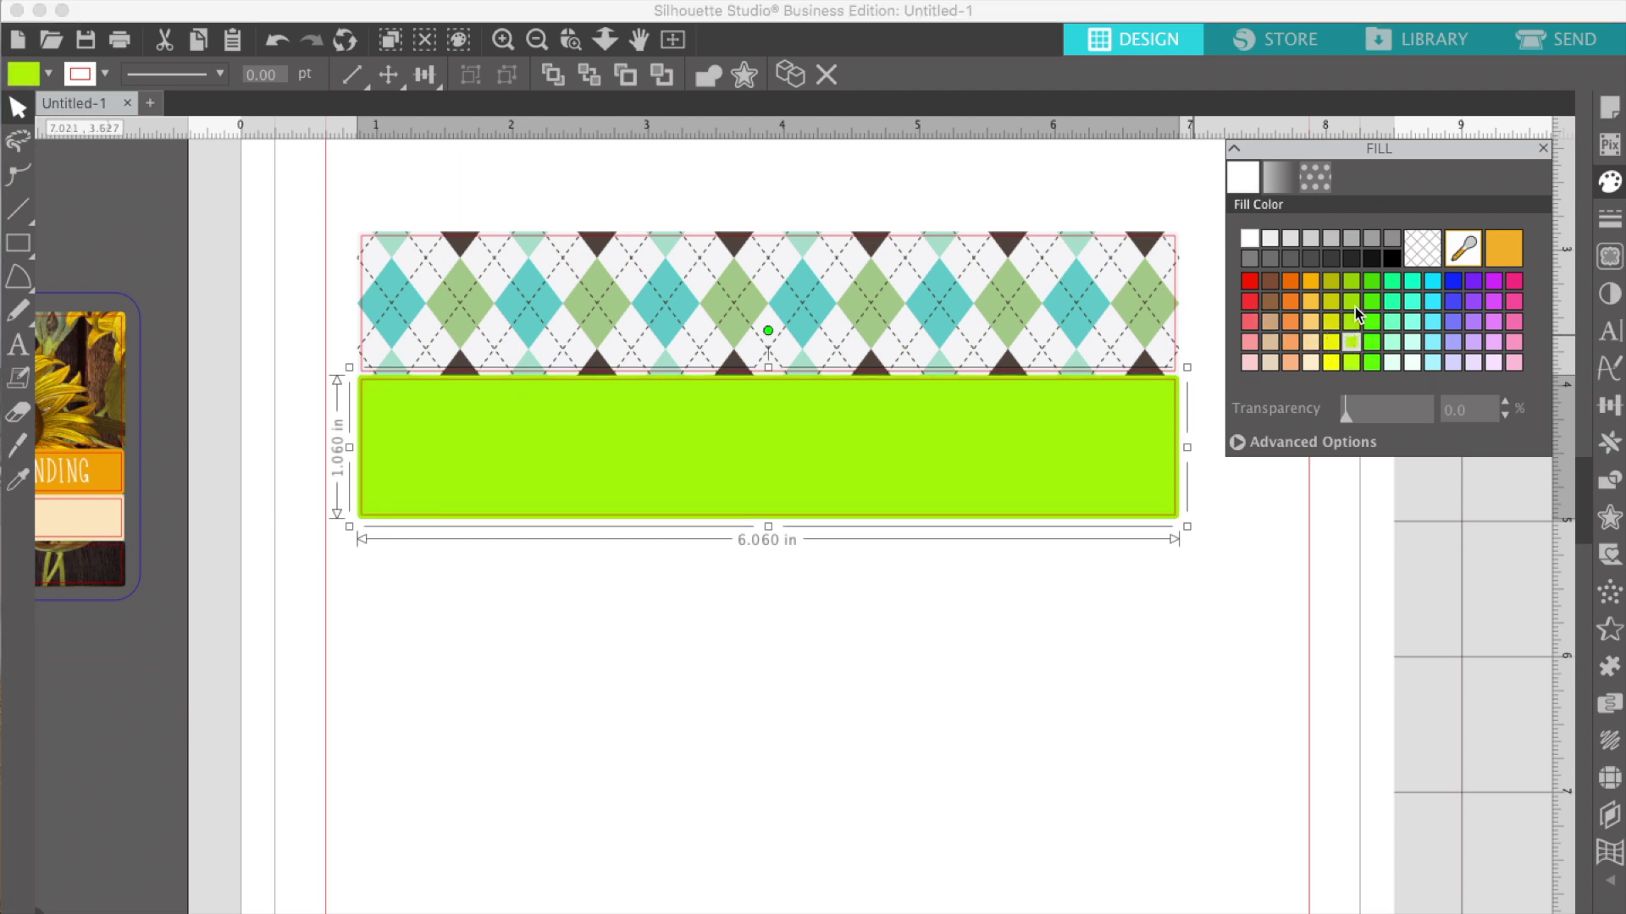
Try lime and olive greens on the lower copy's outer rectangle, replace them with a light blue fill, and deselect
click(1352, 303)
click(1335, 281)
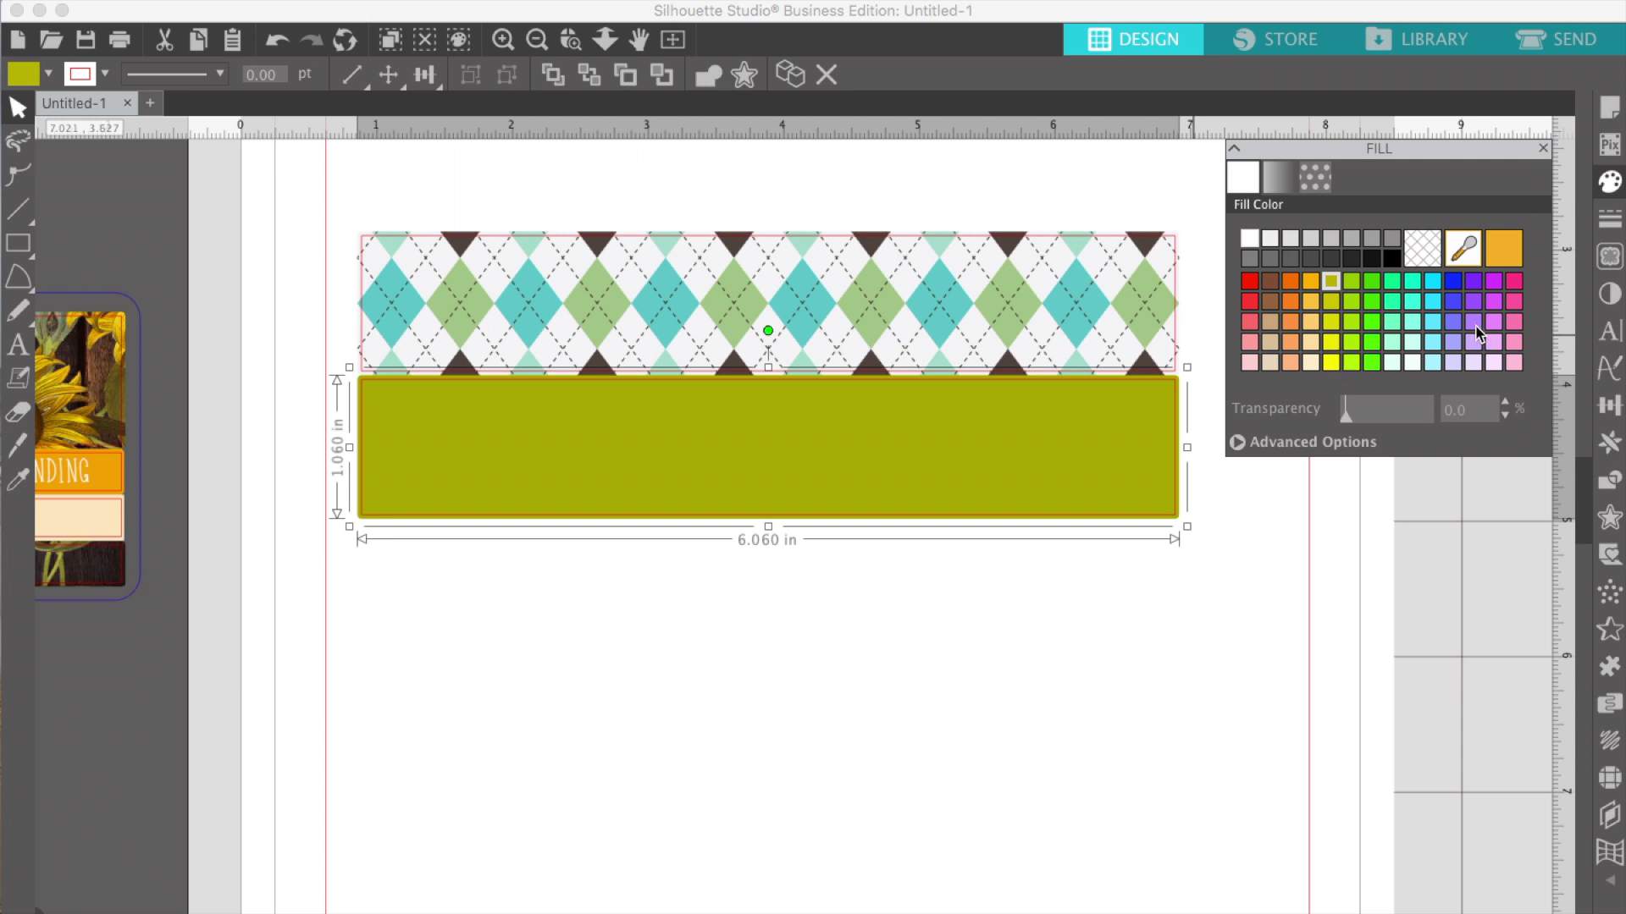
click(1433, 322)
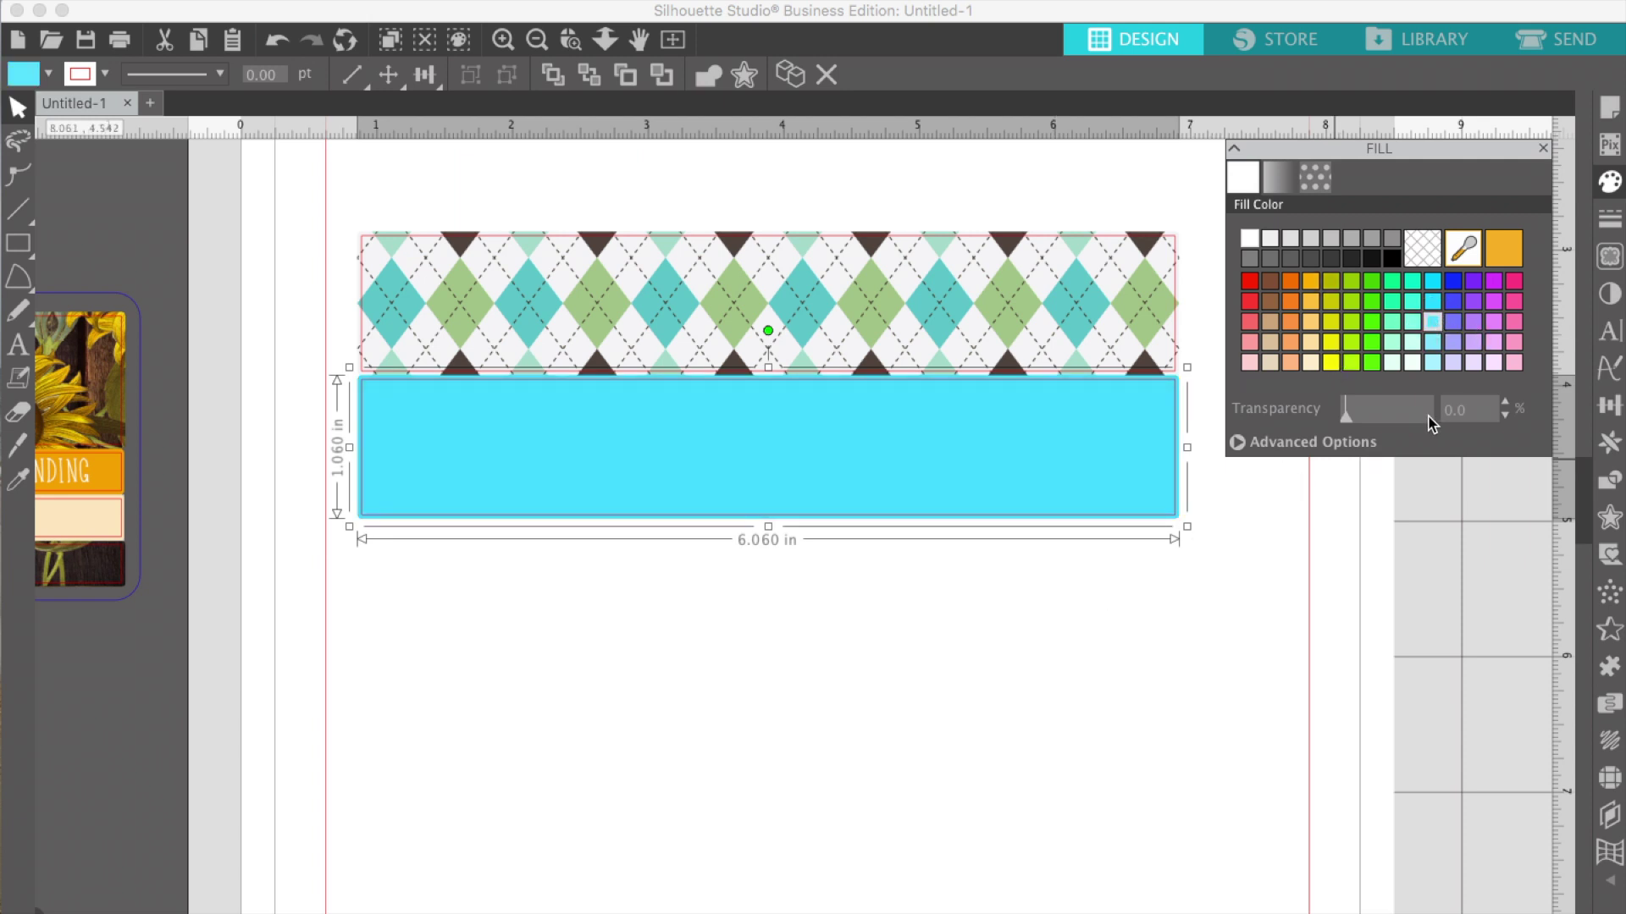
click(905, 709)
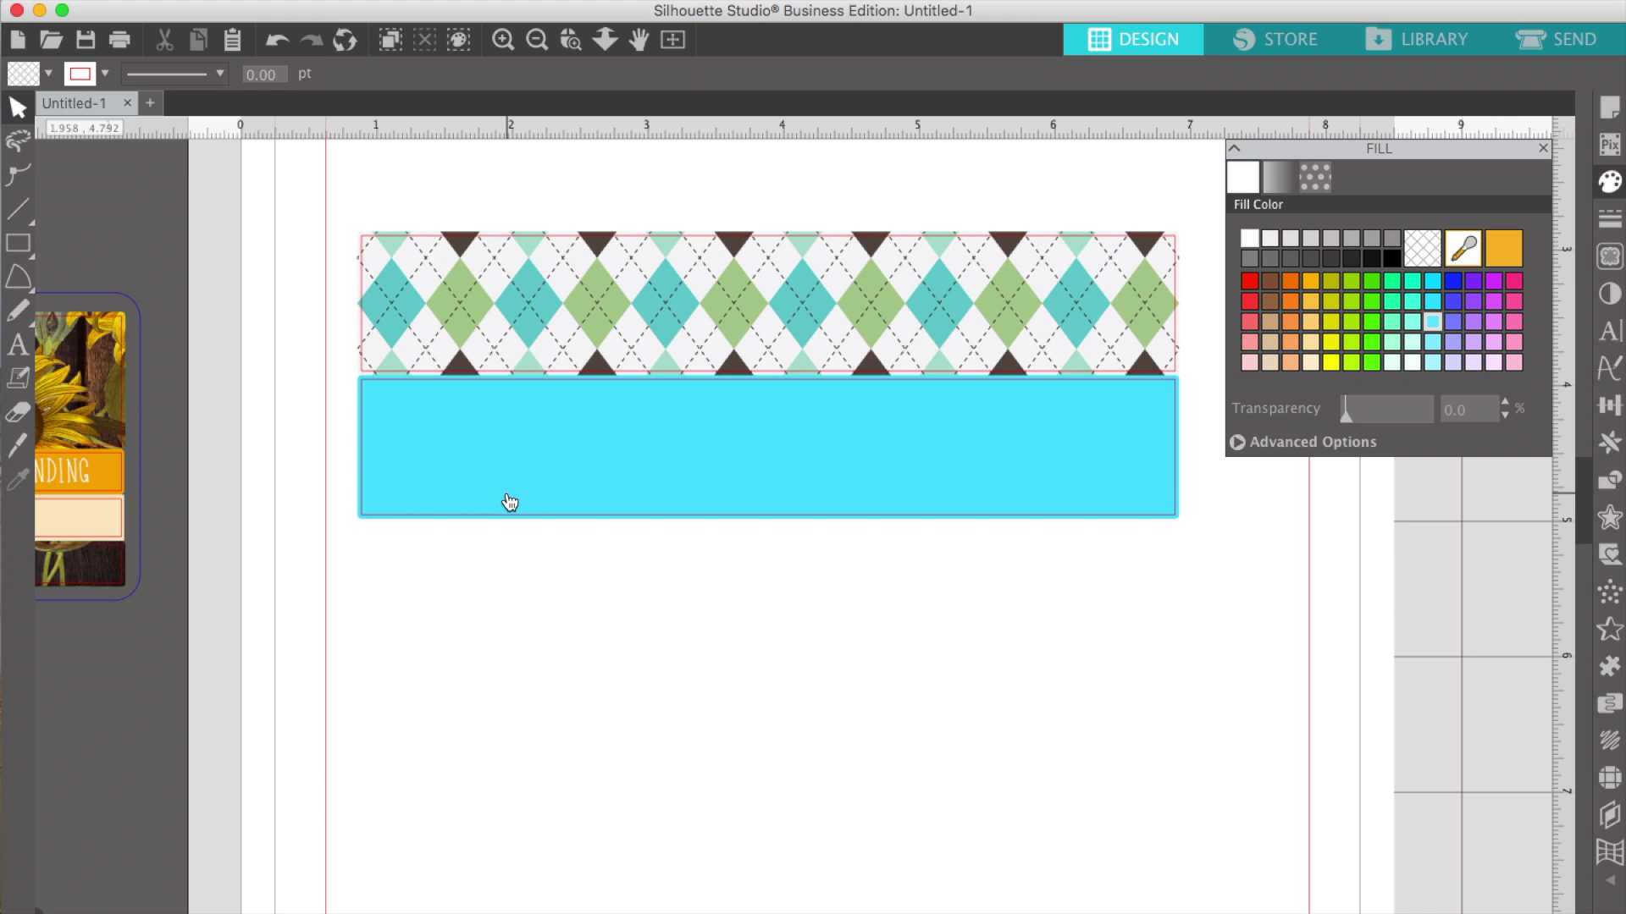
Compare the sizes of the outer rectangle and inner cut line of the blue row, and of the argyle header's bleed rectangle
click(424, 454)
click(435, 339)
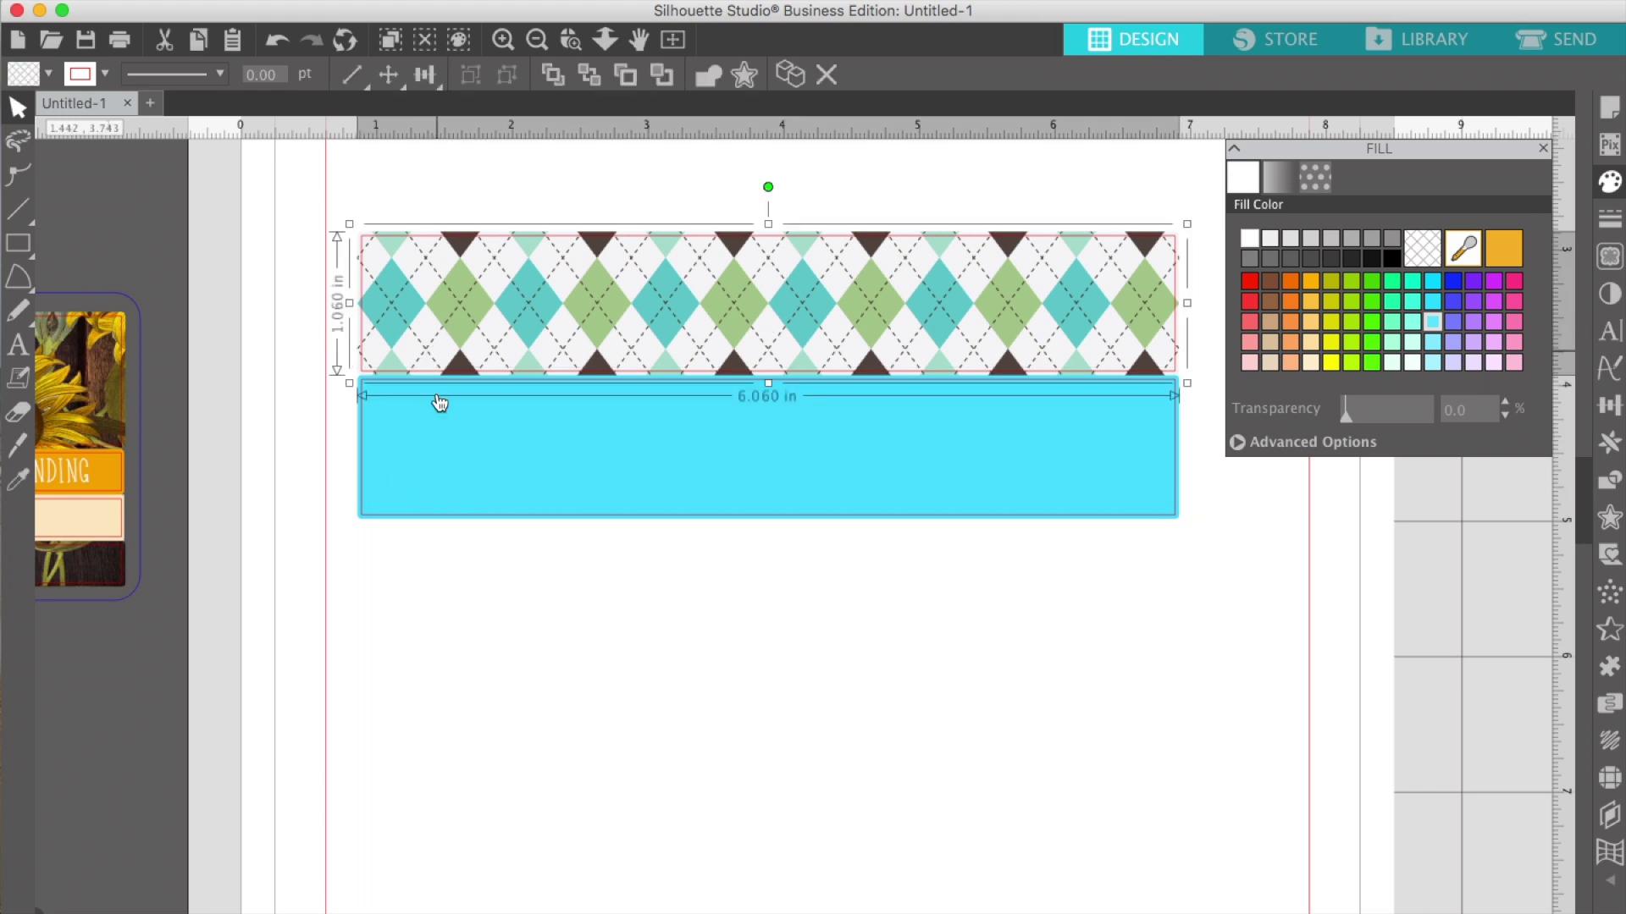
click(456, 635)
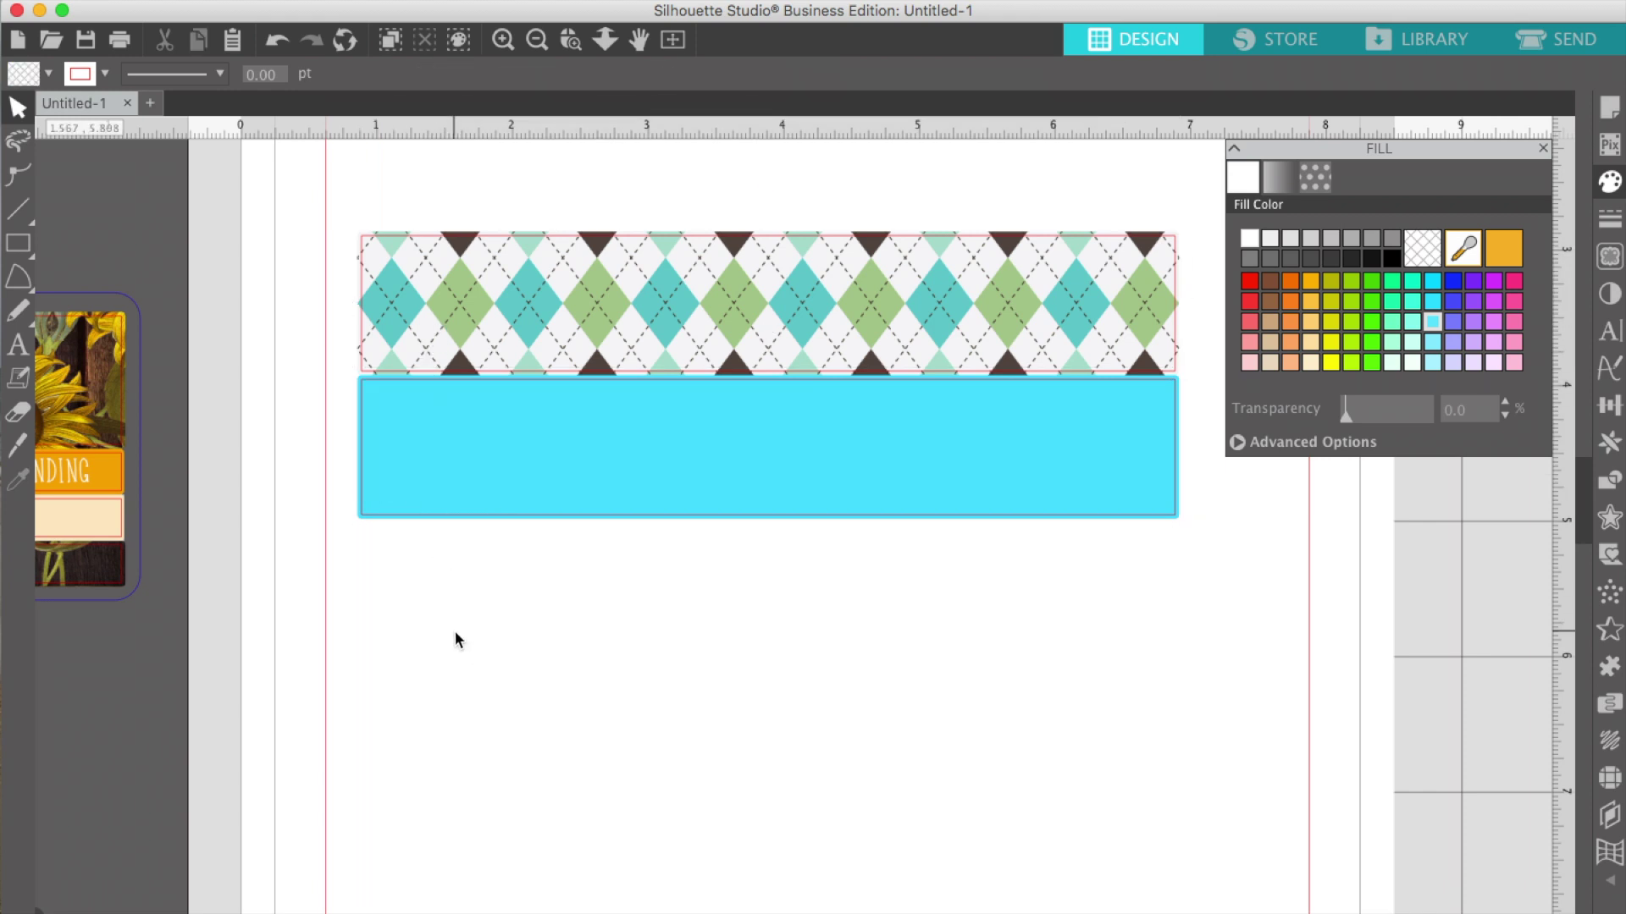
click(433, 513)
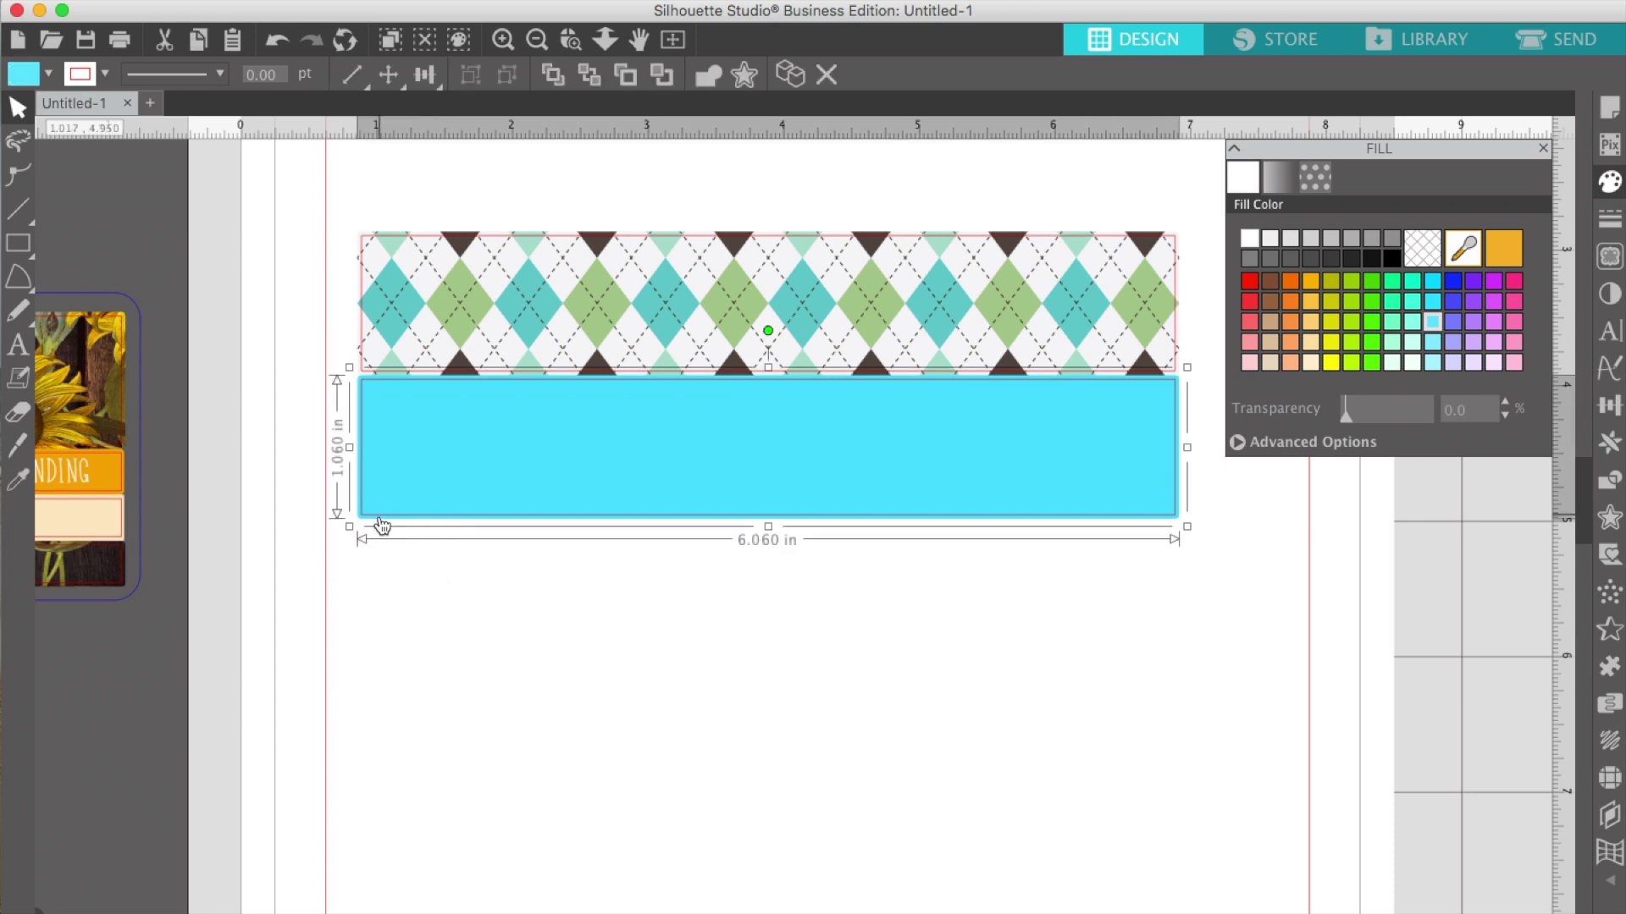
click(289, 436)
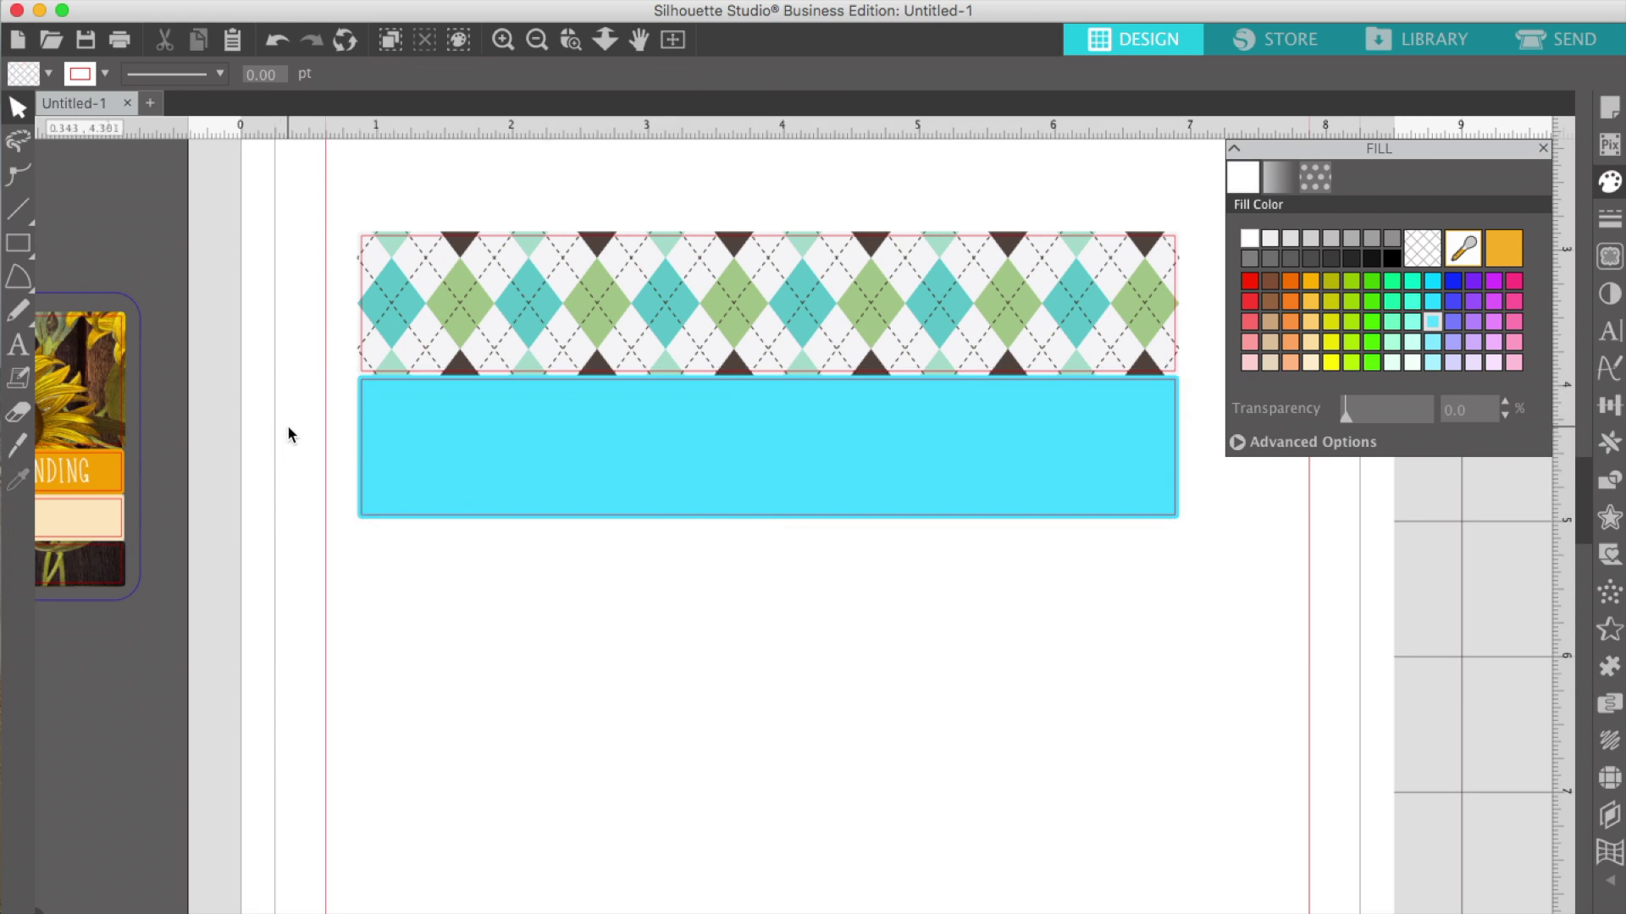
click(365, 412)
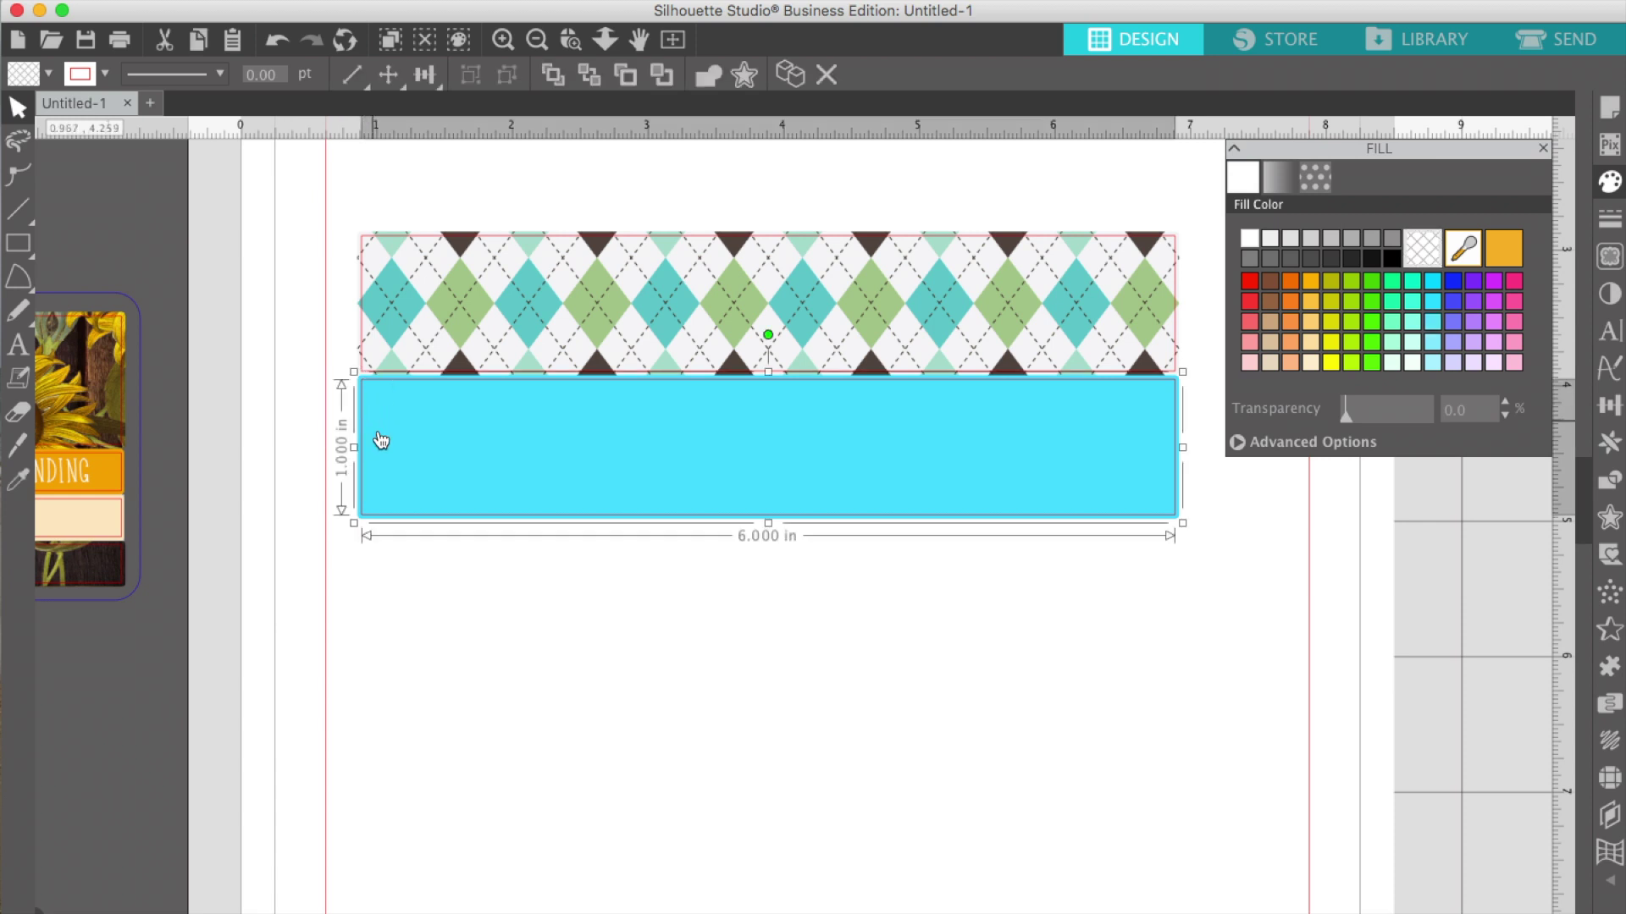
click(401, 446)
click(400, 441)
click(366, 438)
click(370, 455)
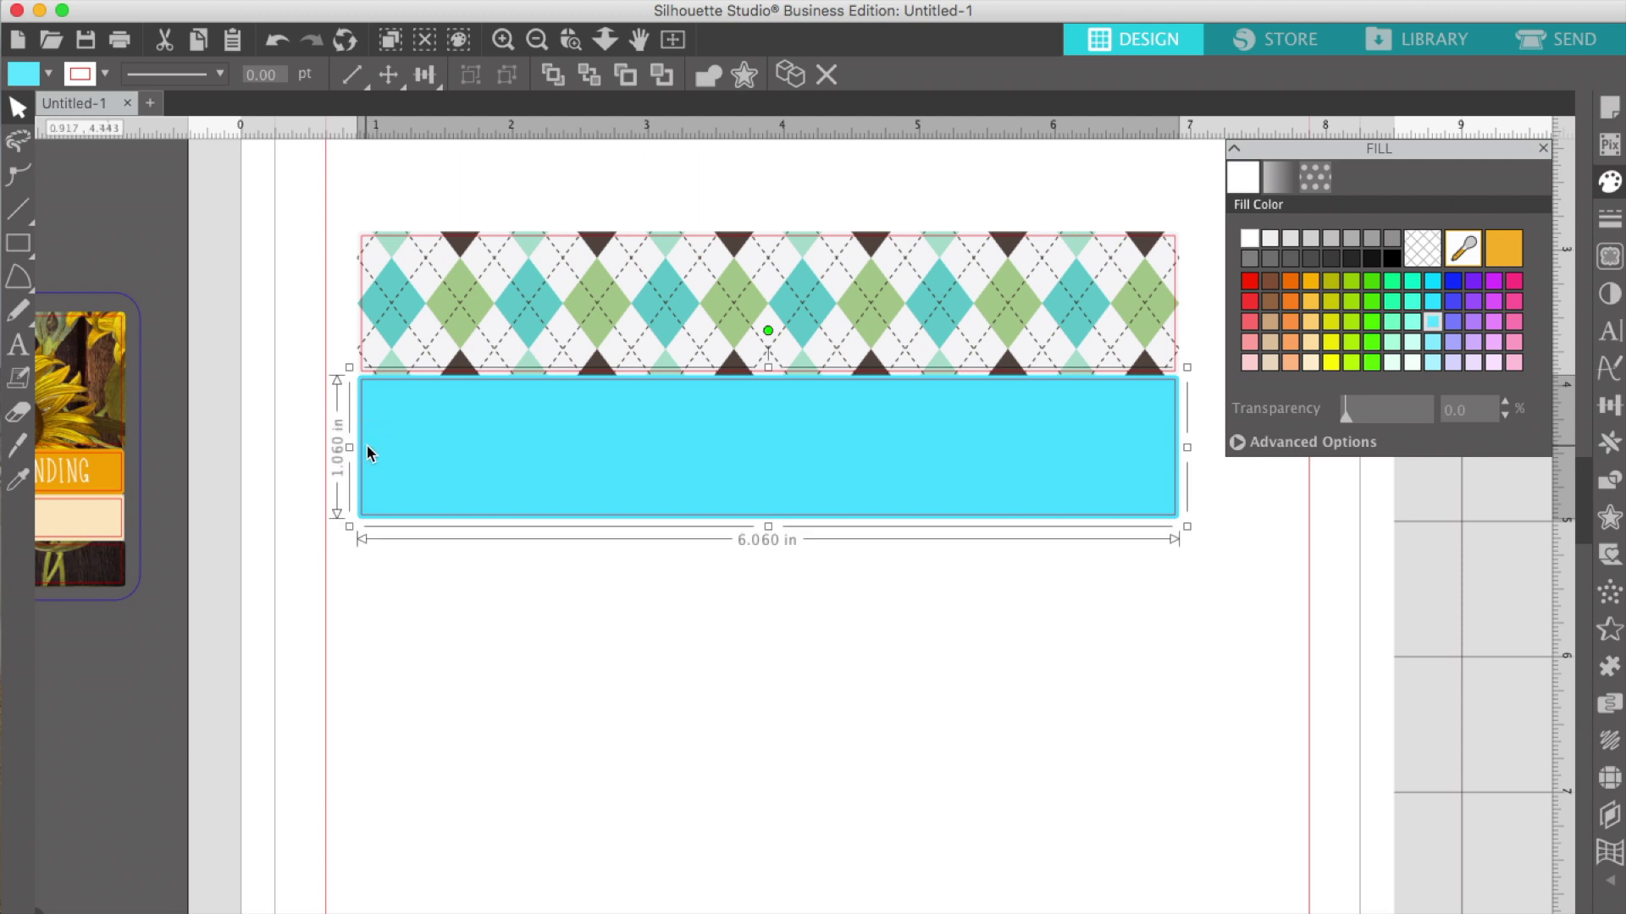
click(372, 545)
click(348, 462)
click(395, 476)
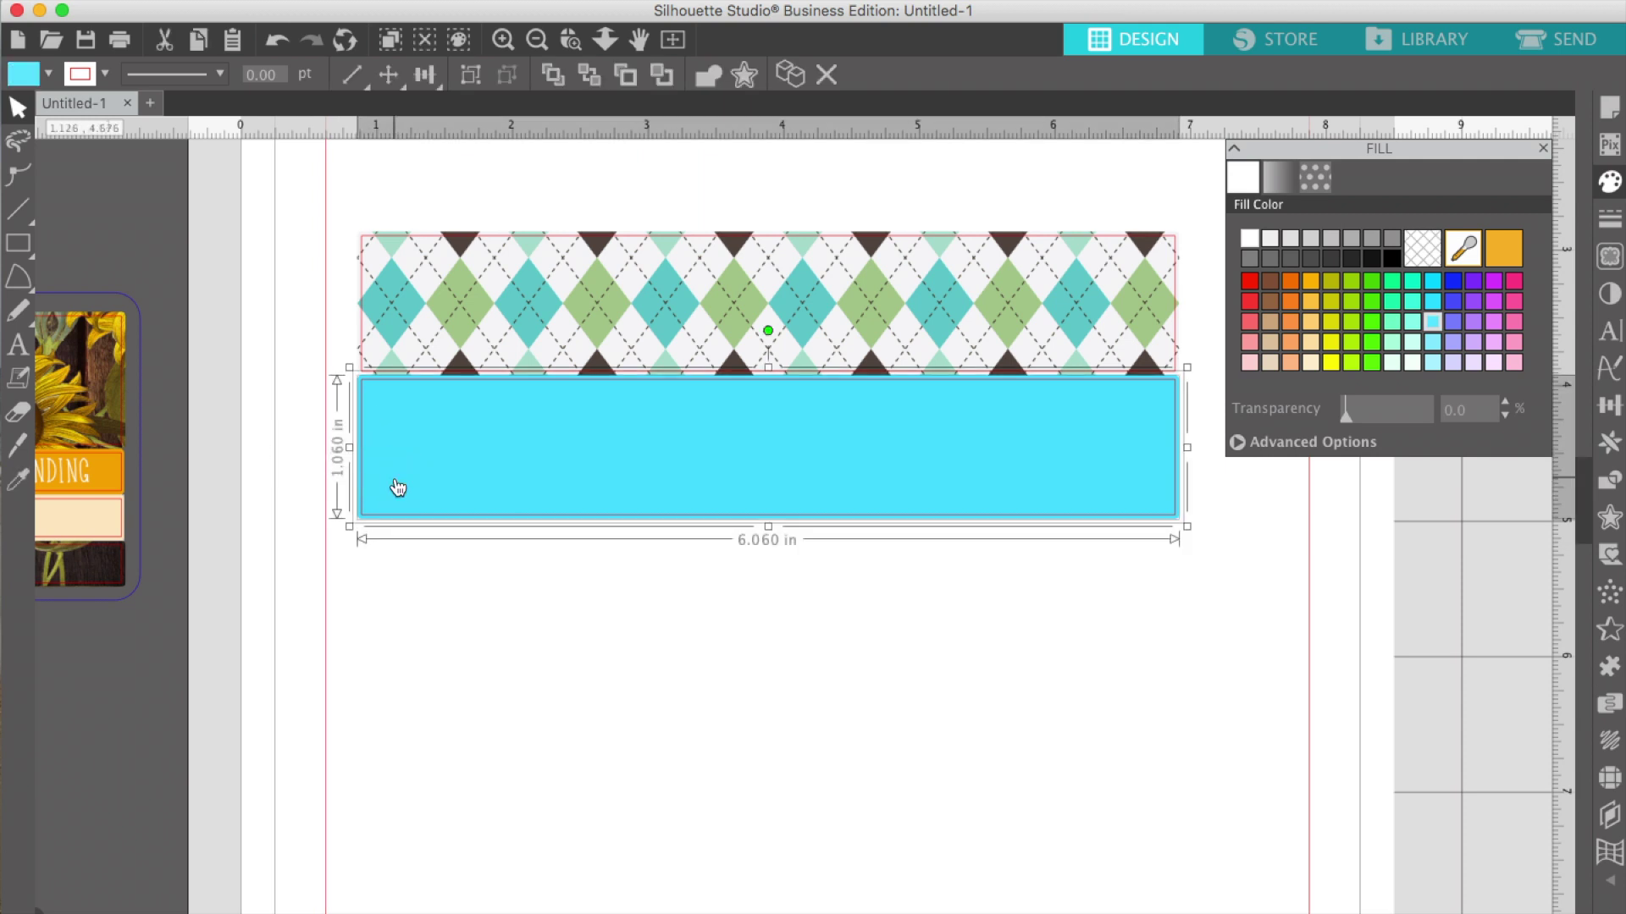
Set the height of the lower copy's inner cut line to 0.25 in and delete the blue outer rectangle
click(450, 466)
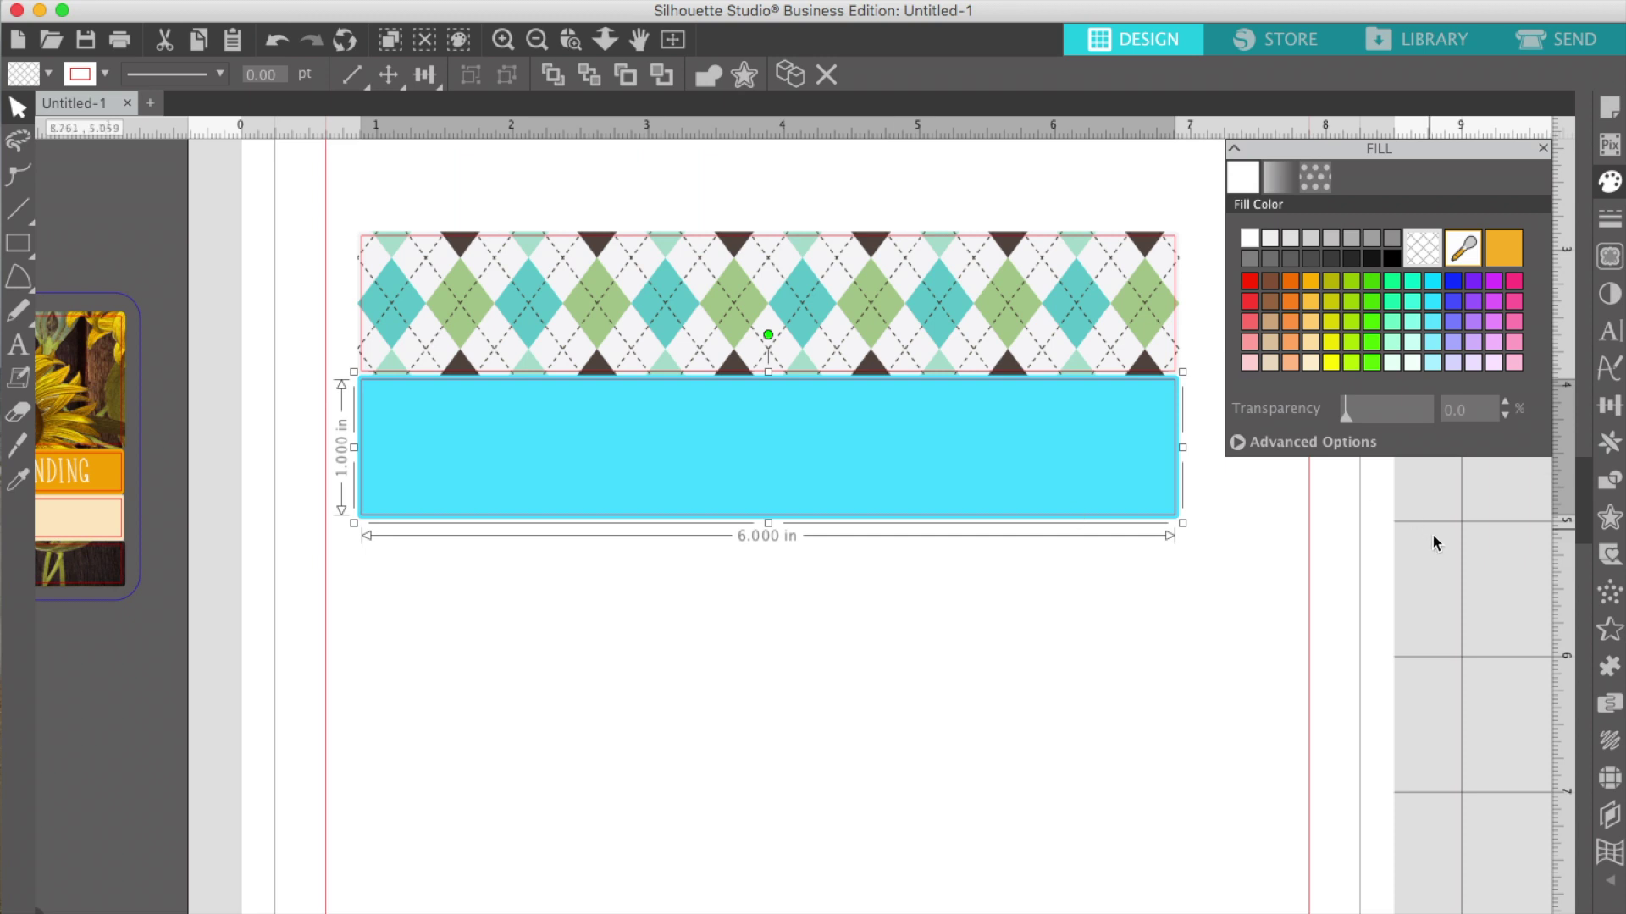
click(426, 78)
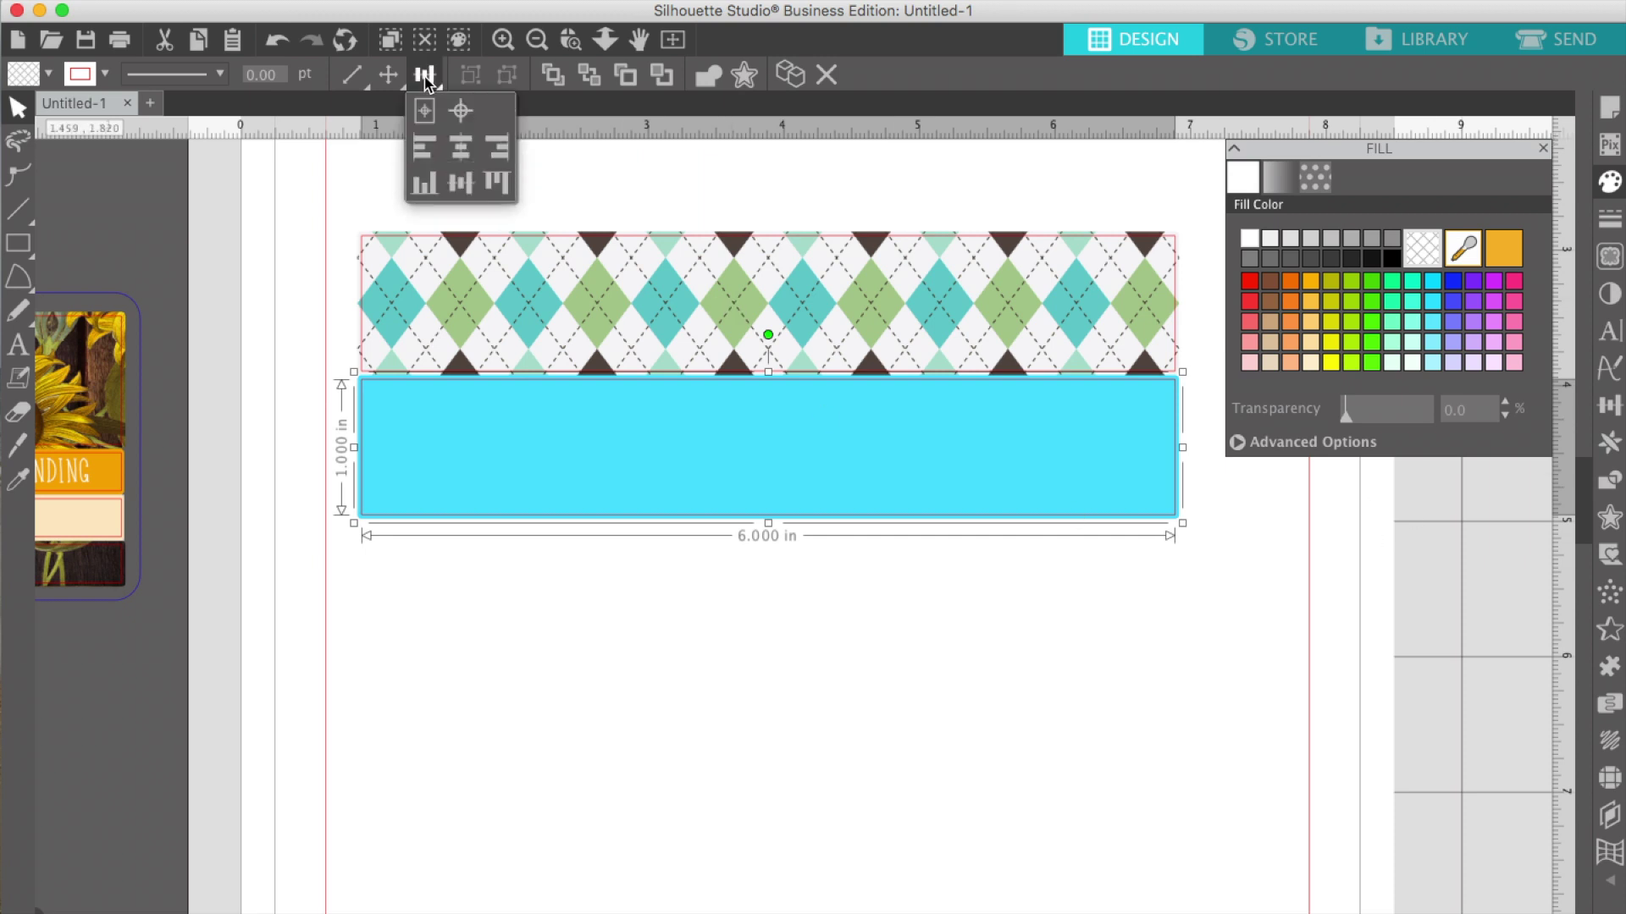
click(354, 78)
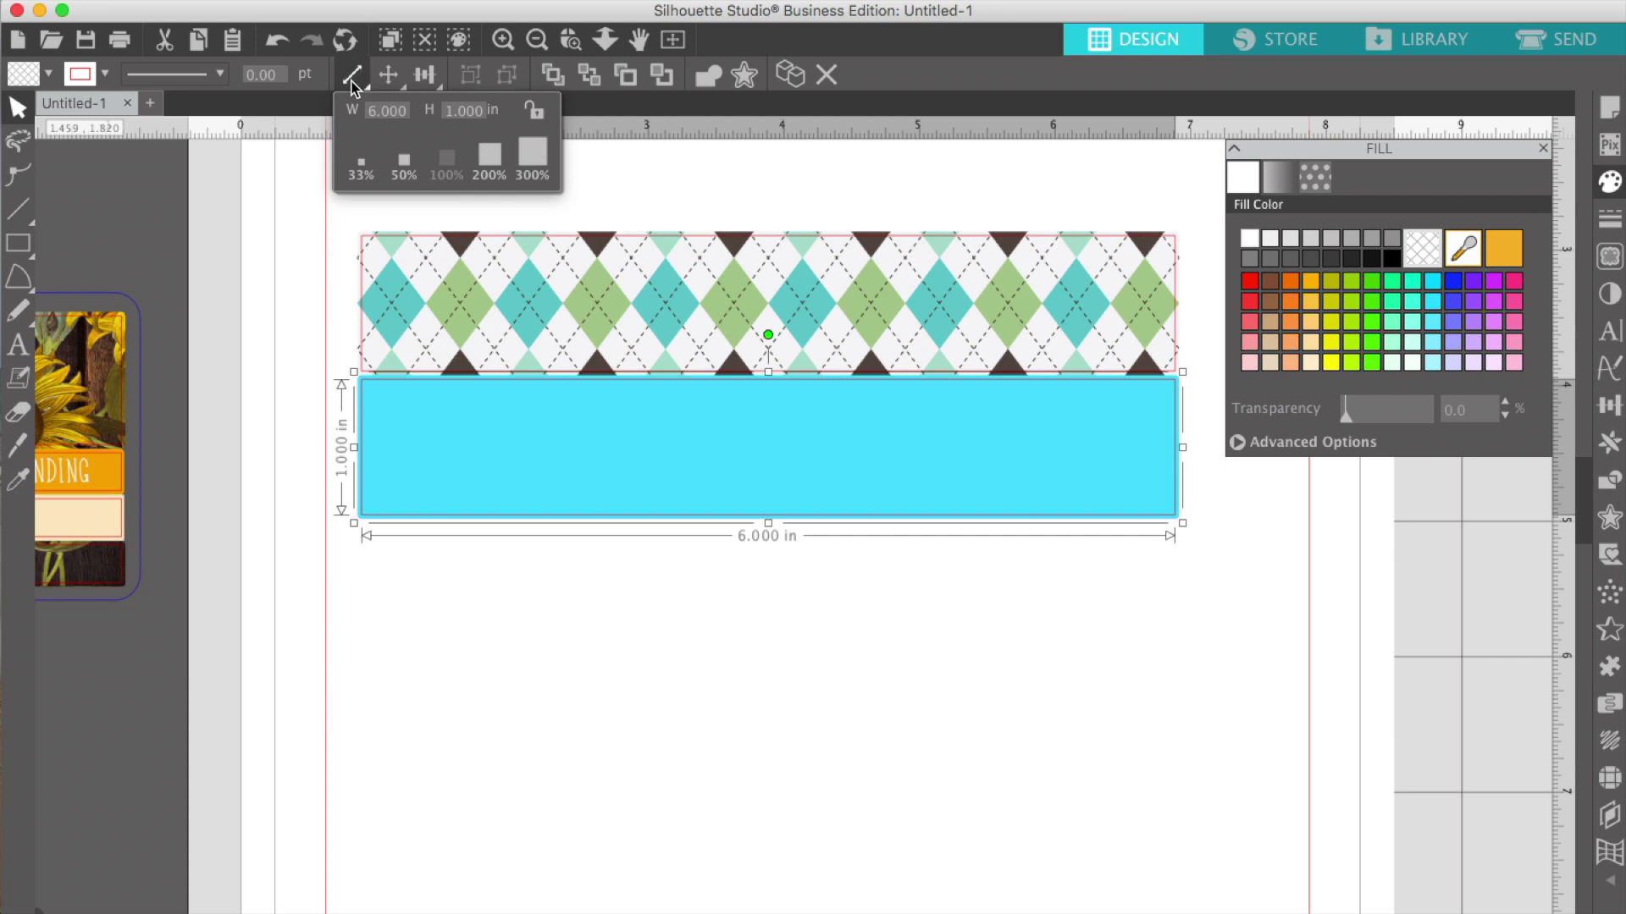
drag(471, 116, 417, 113)
text(.25)
key(Return)
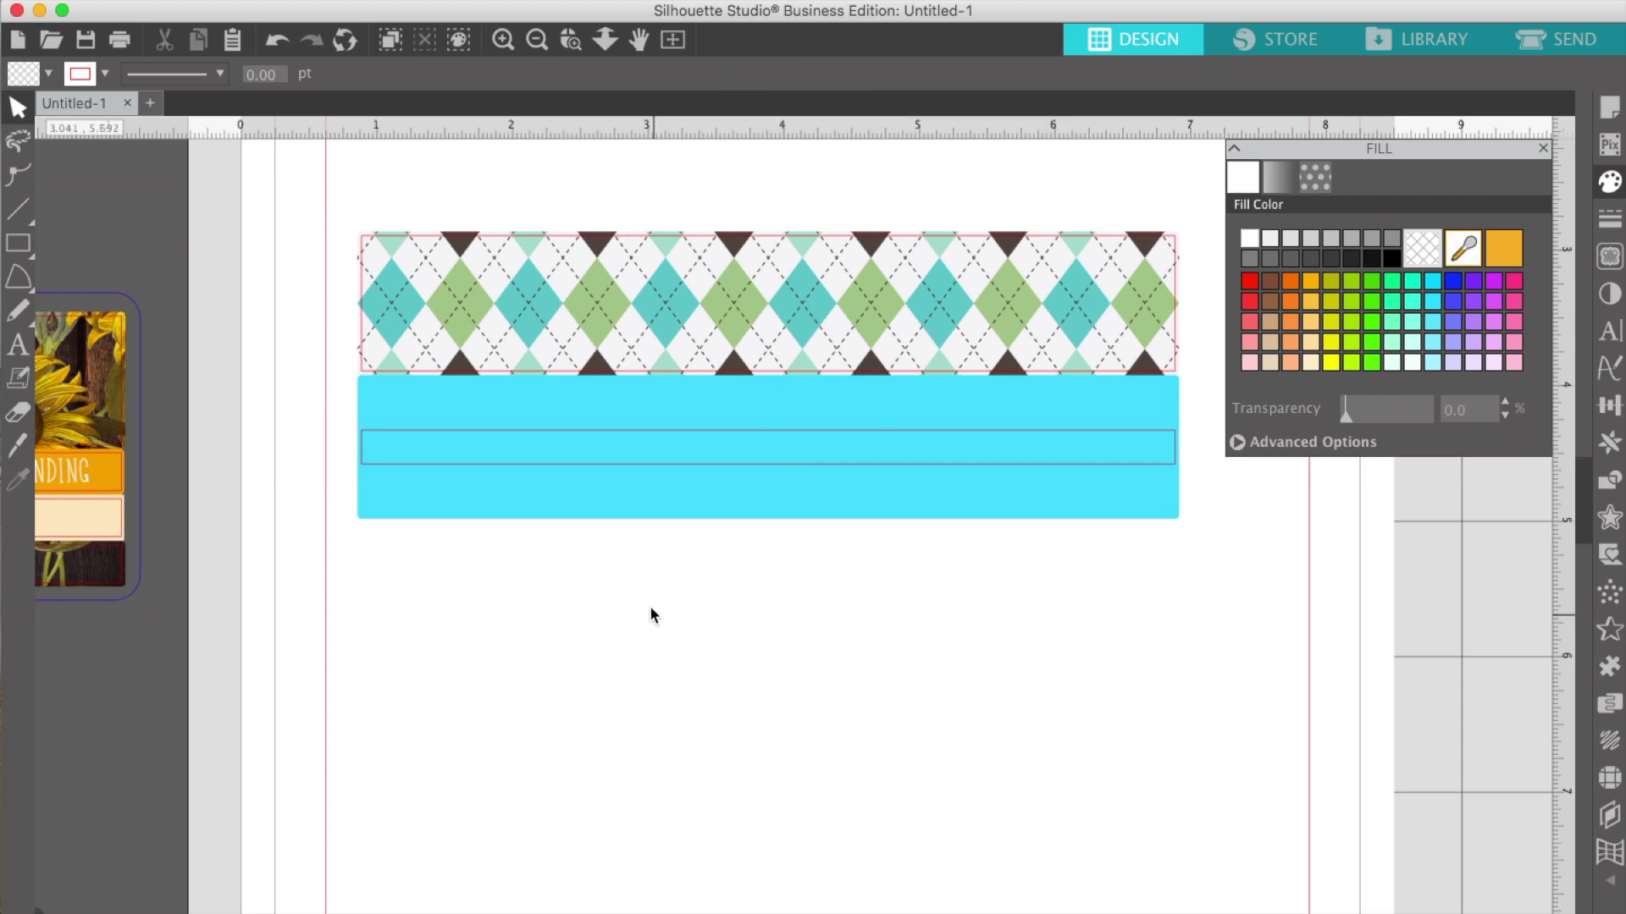
click(603, 498)
key(Delete)
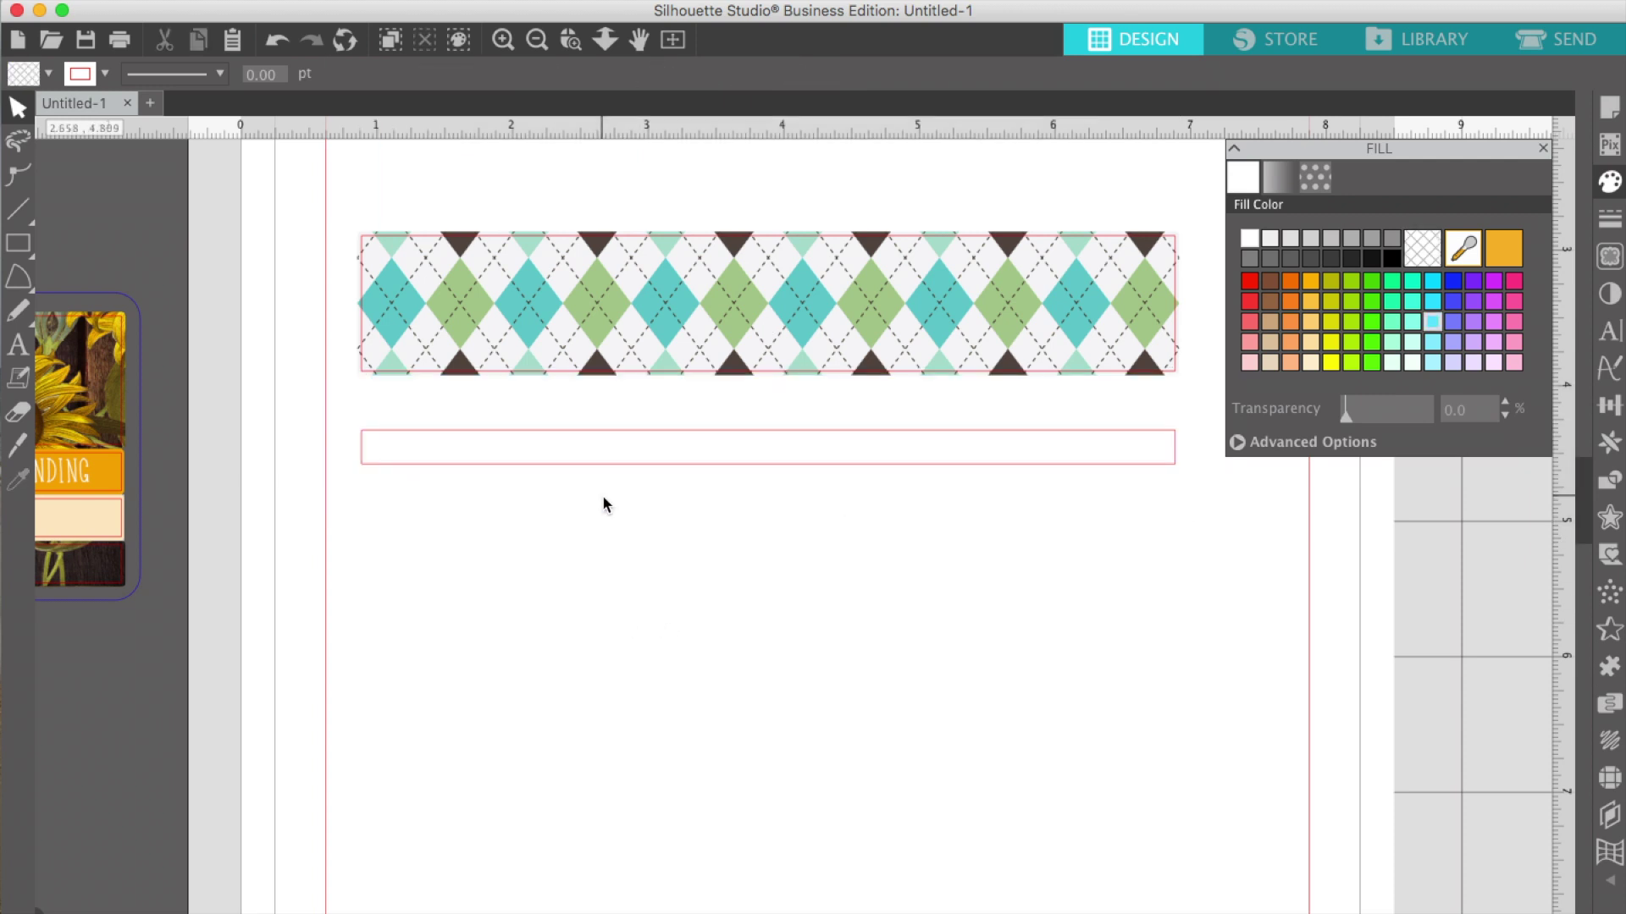
Create an outward offset of the 0.25 in high cut line, making an outer rectangle about 6.06 by 0.31 in
click(601, 465)
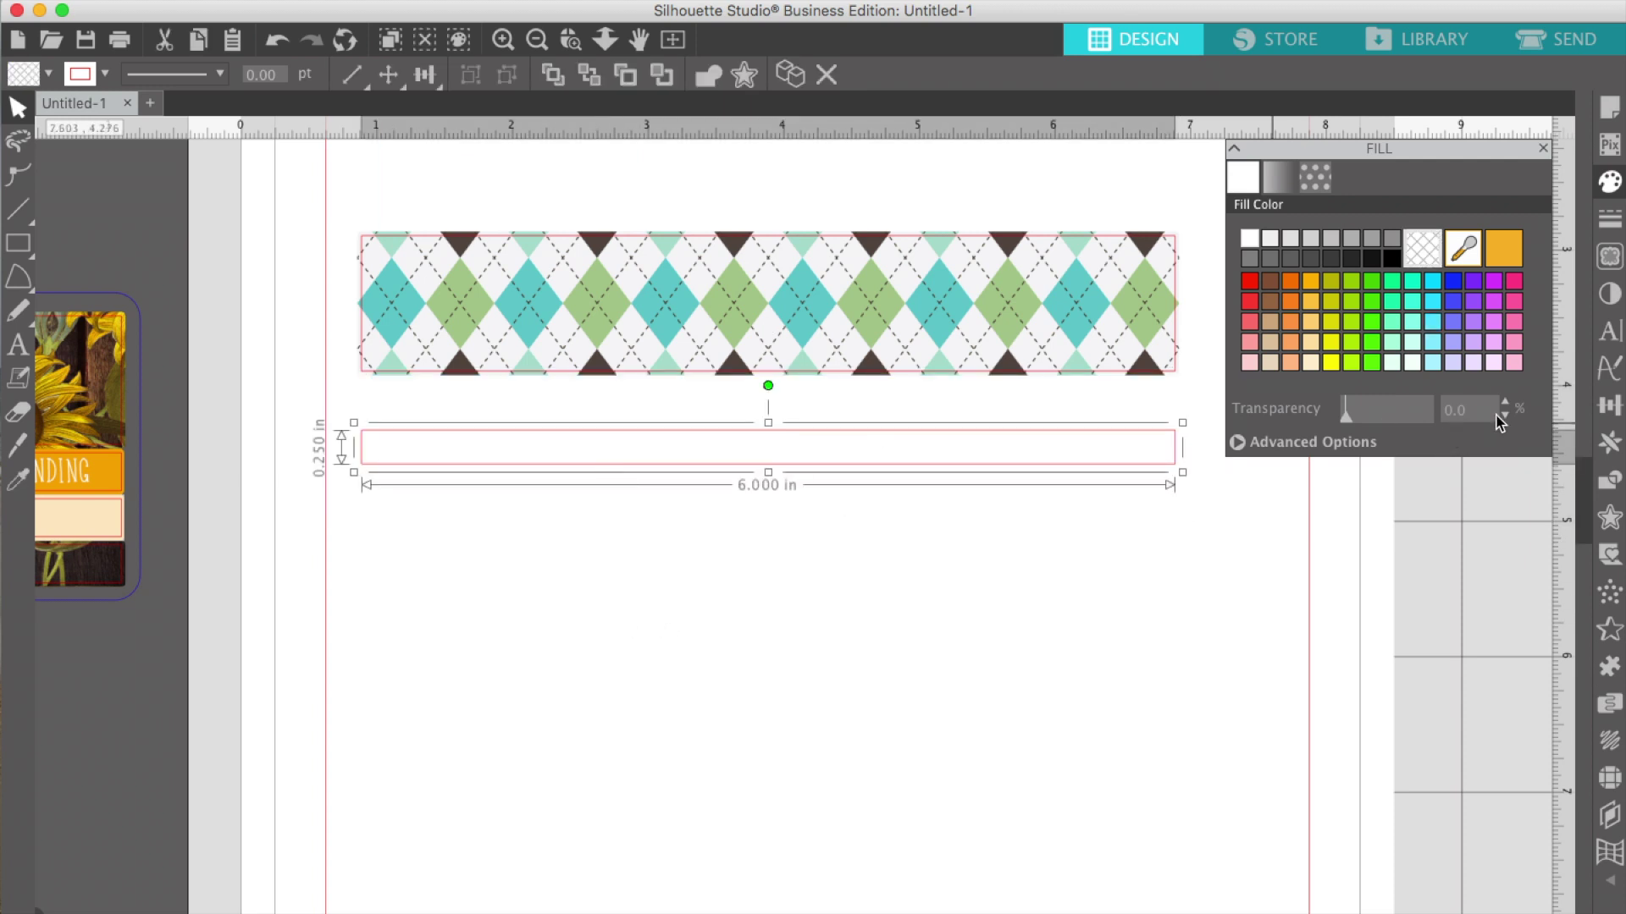
click(1608, 518)
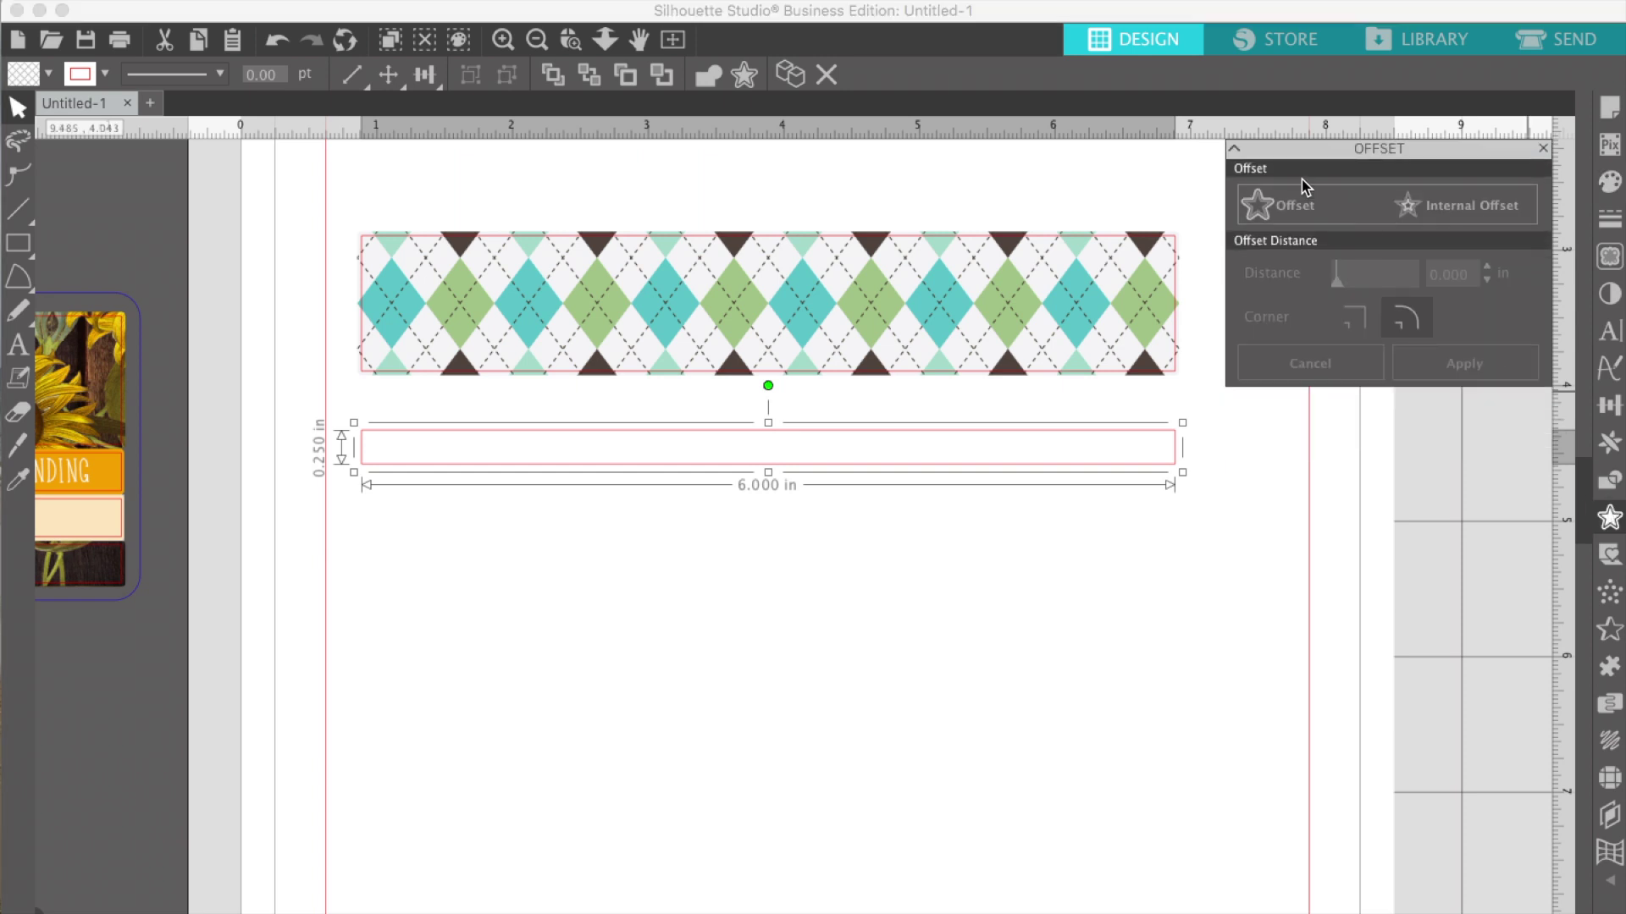
click(1295, 207)
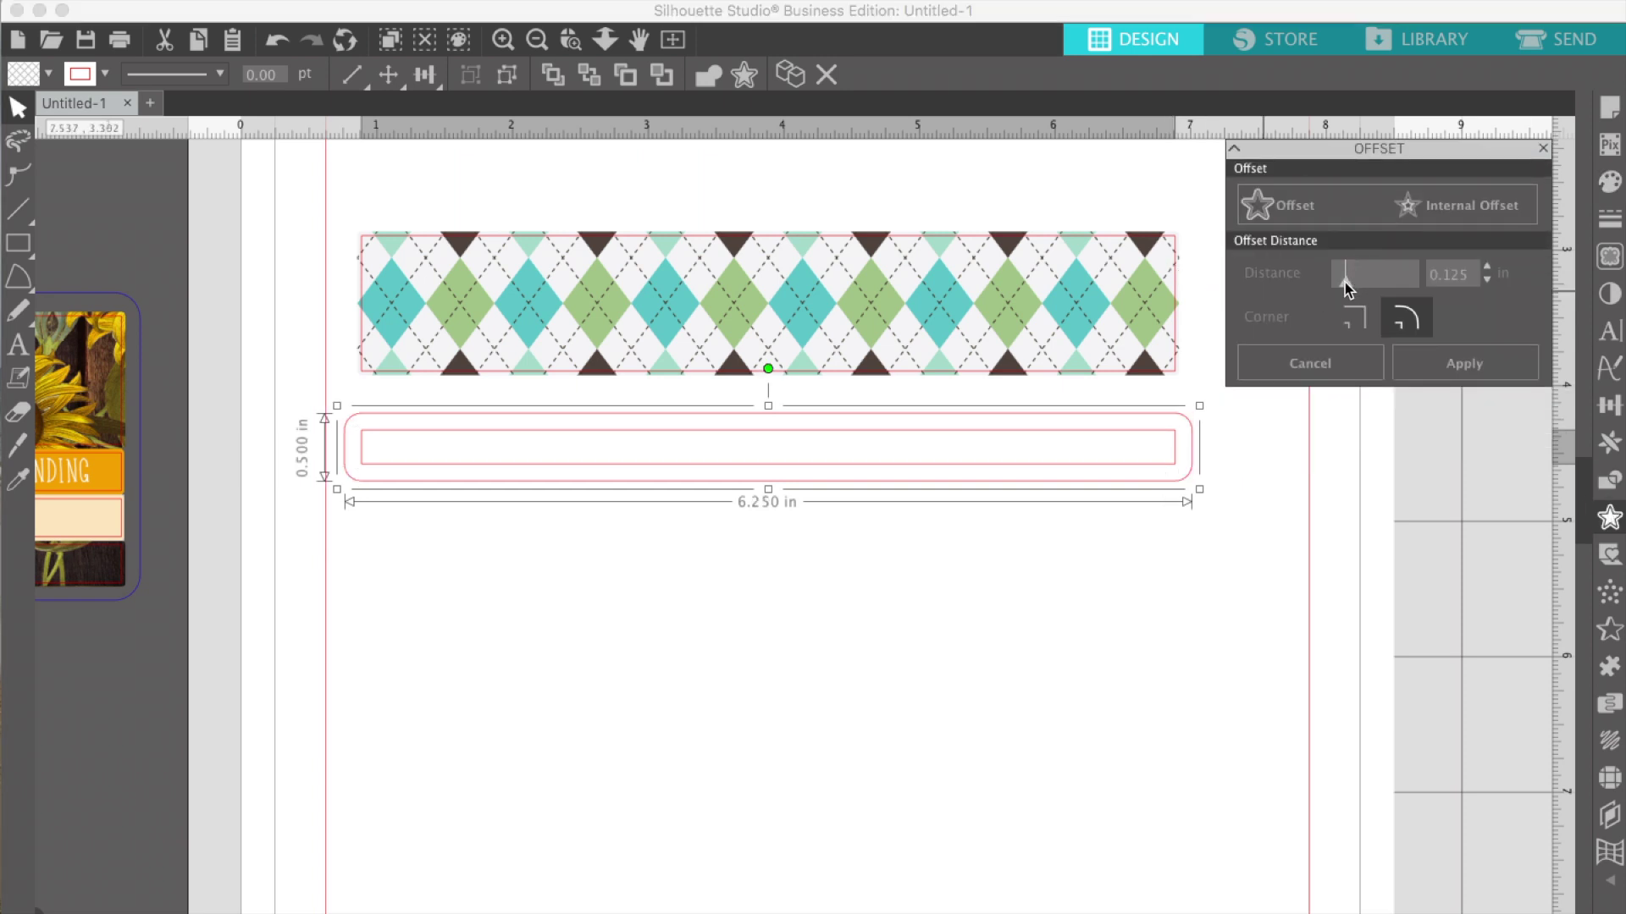
drag(1346, 288, 1342, 288)
click(1487, 282)
click(1487, 282)
click(1449, 359)
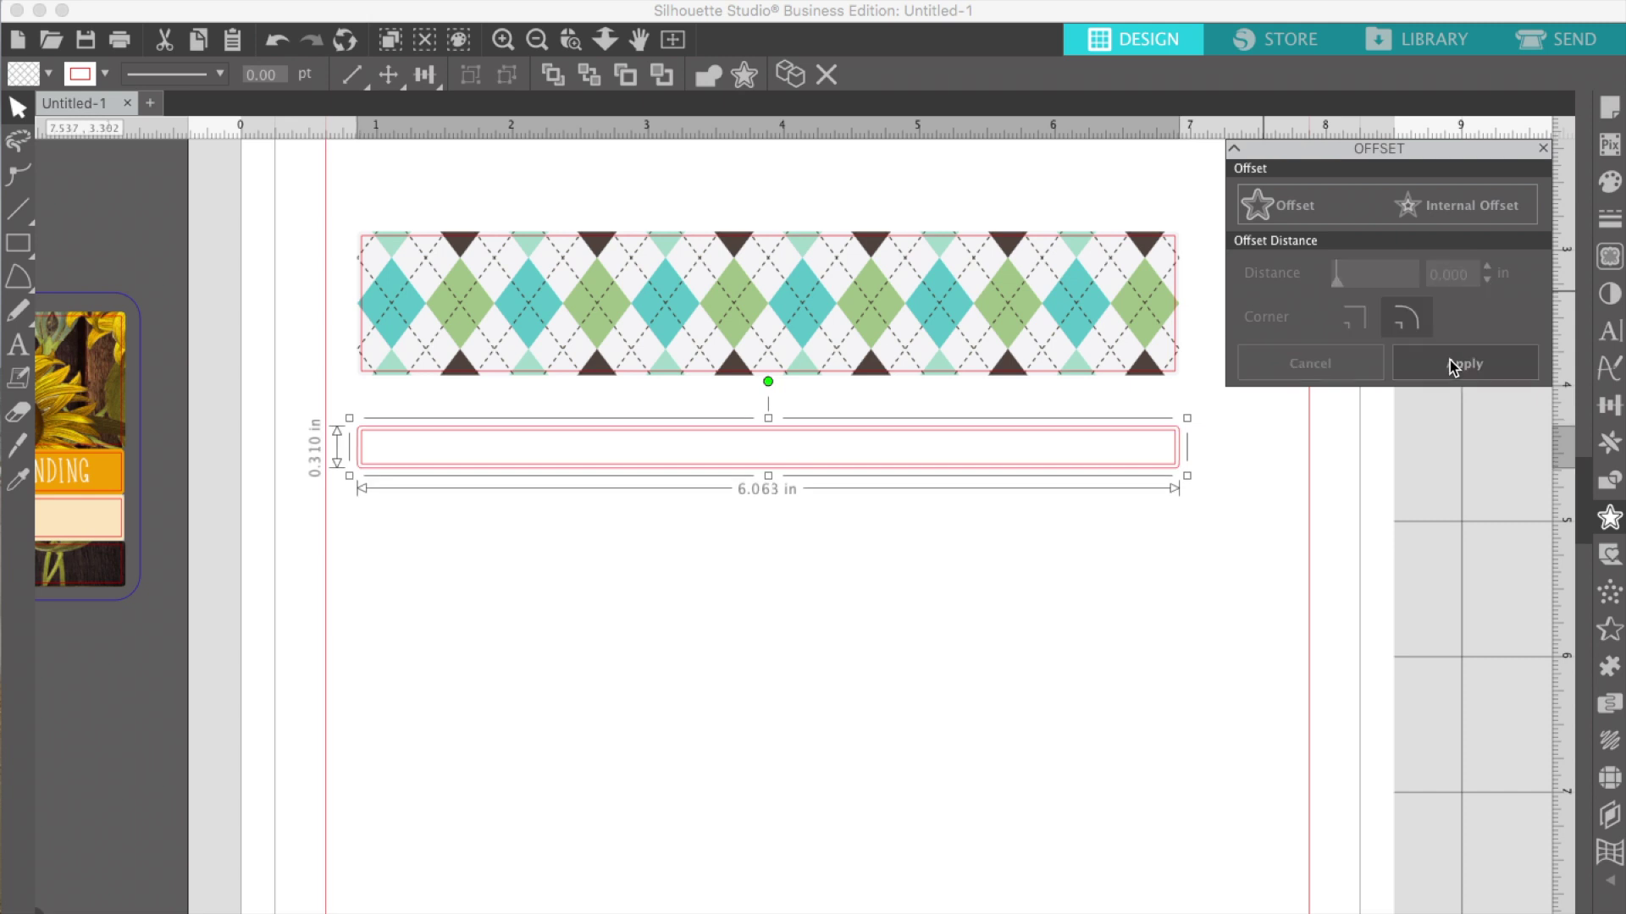
Fill the new offset rectangle with bright blue and remove its line colour
click(1609, 182)
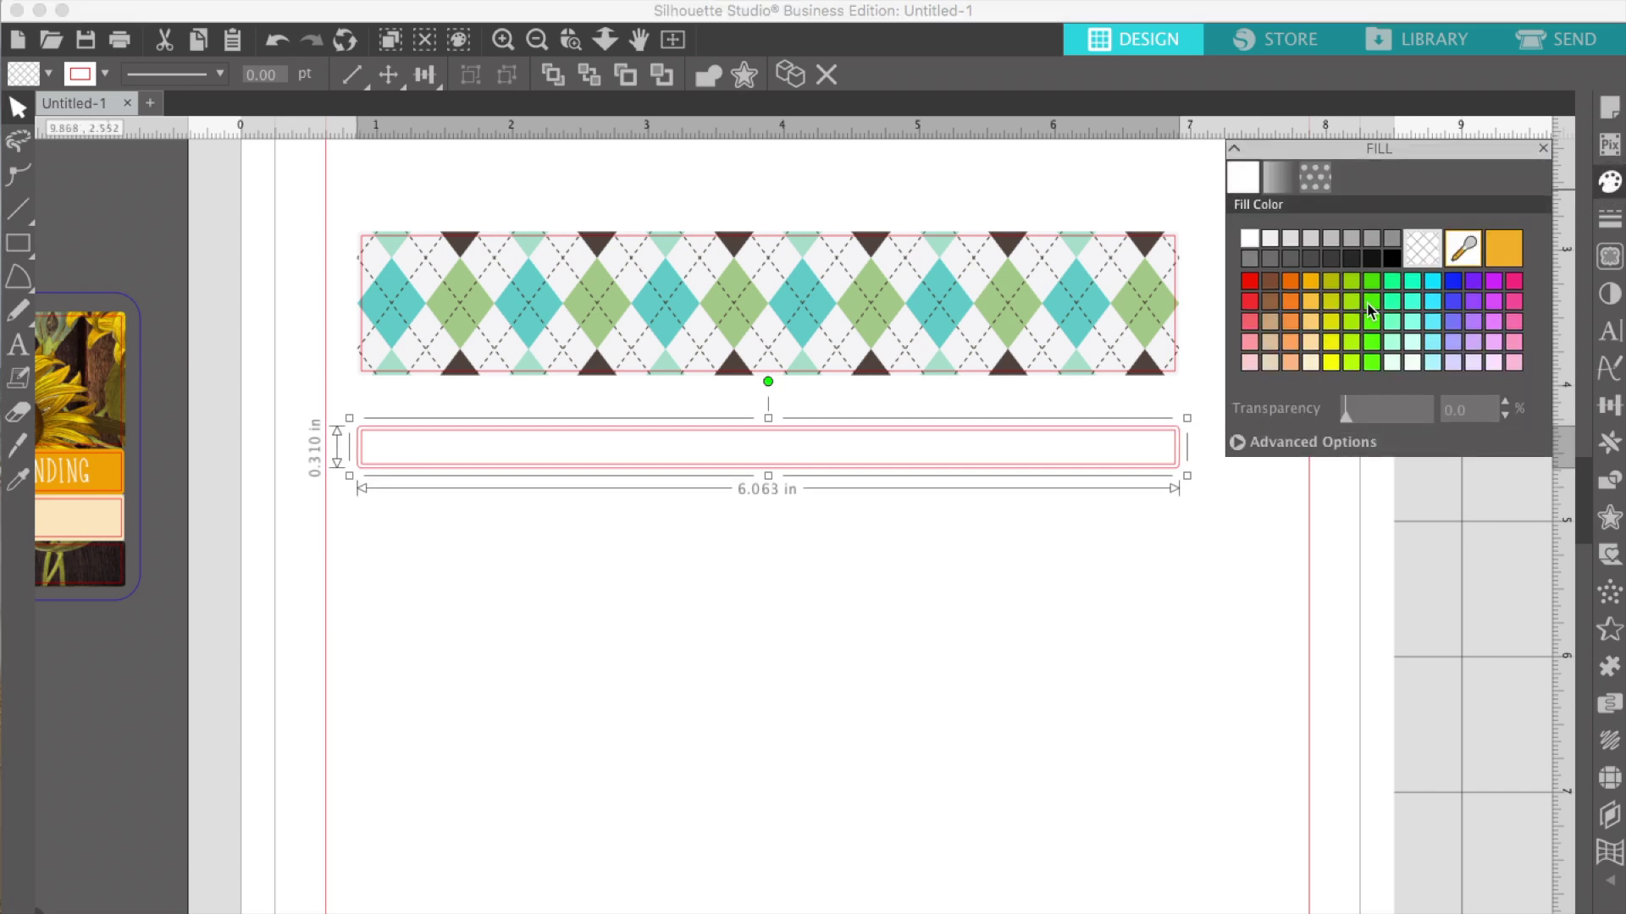
click(1432, 302)
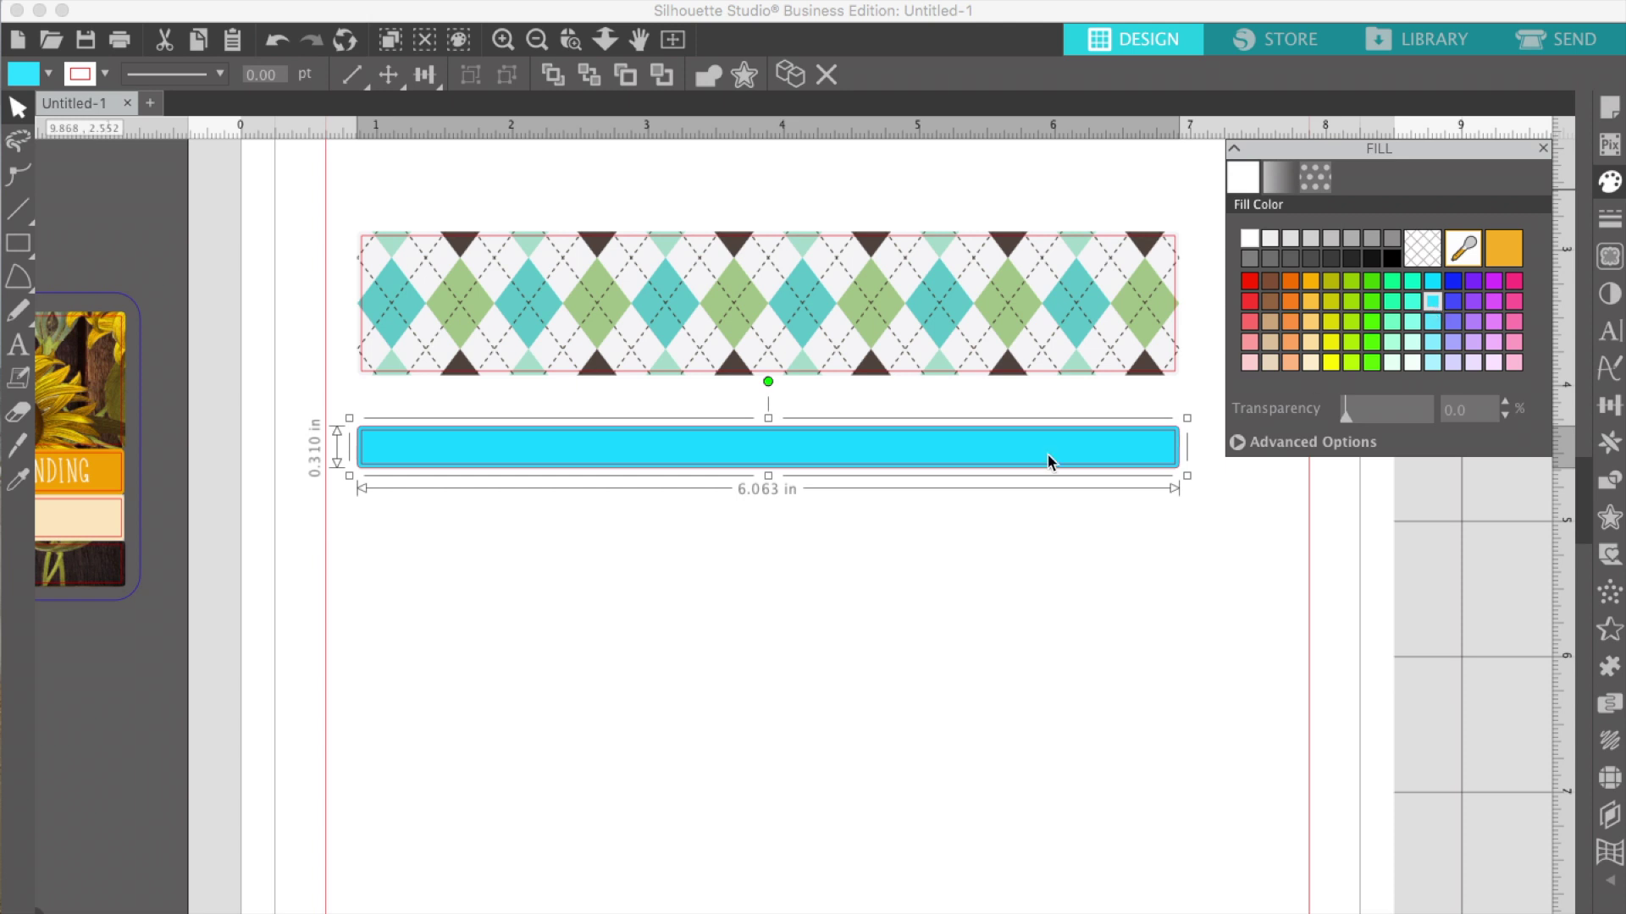
click(106, 74)
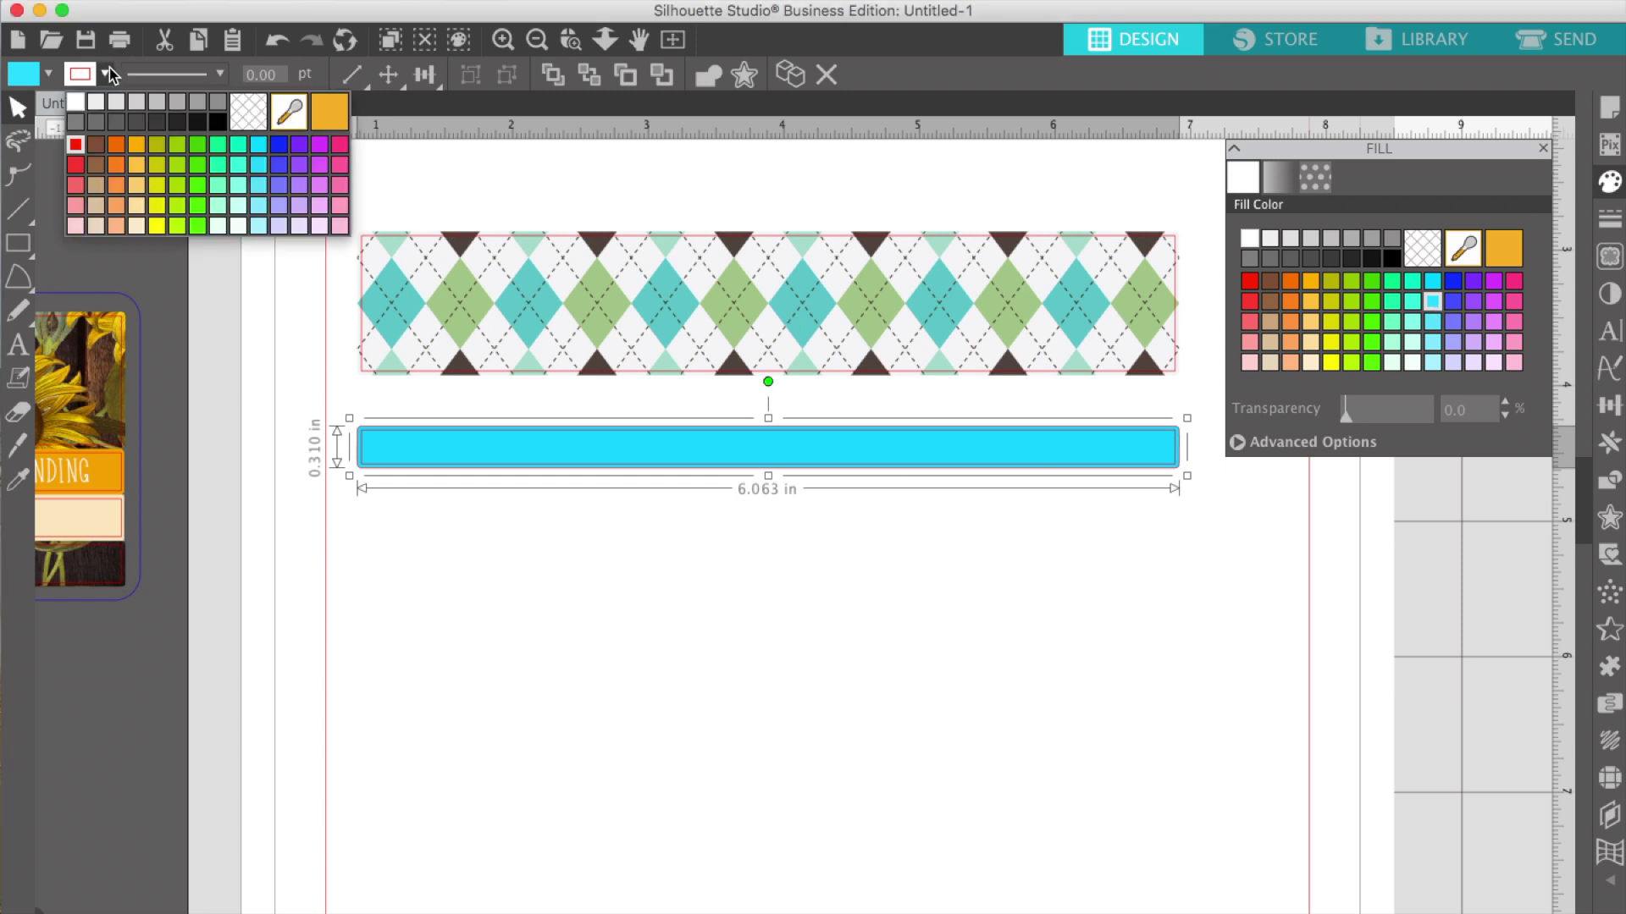
click(242, 116)
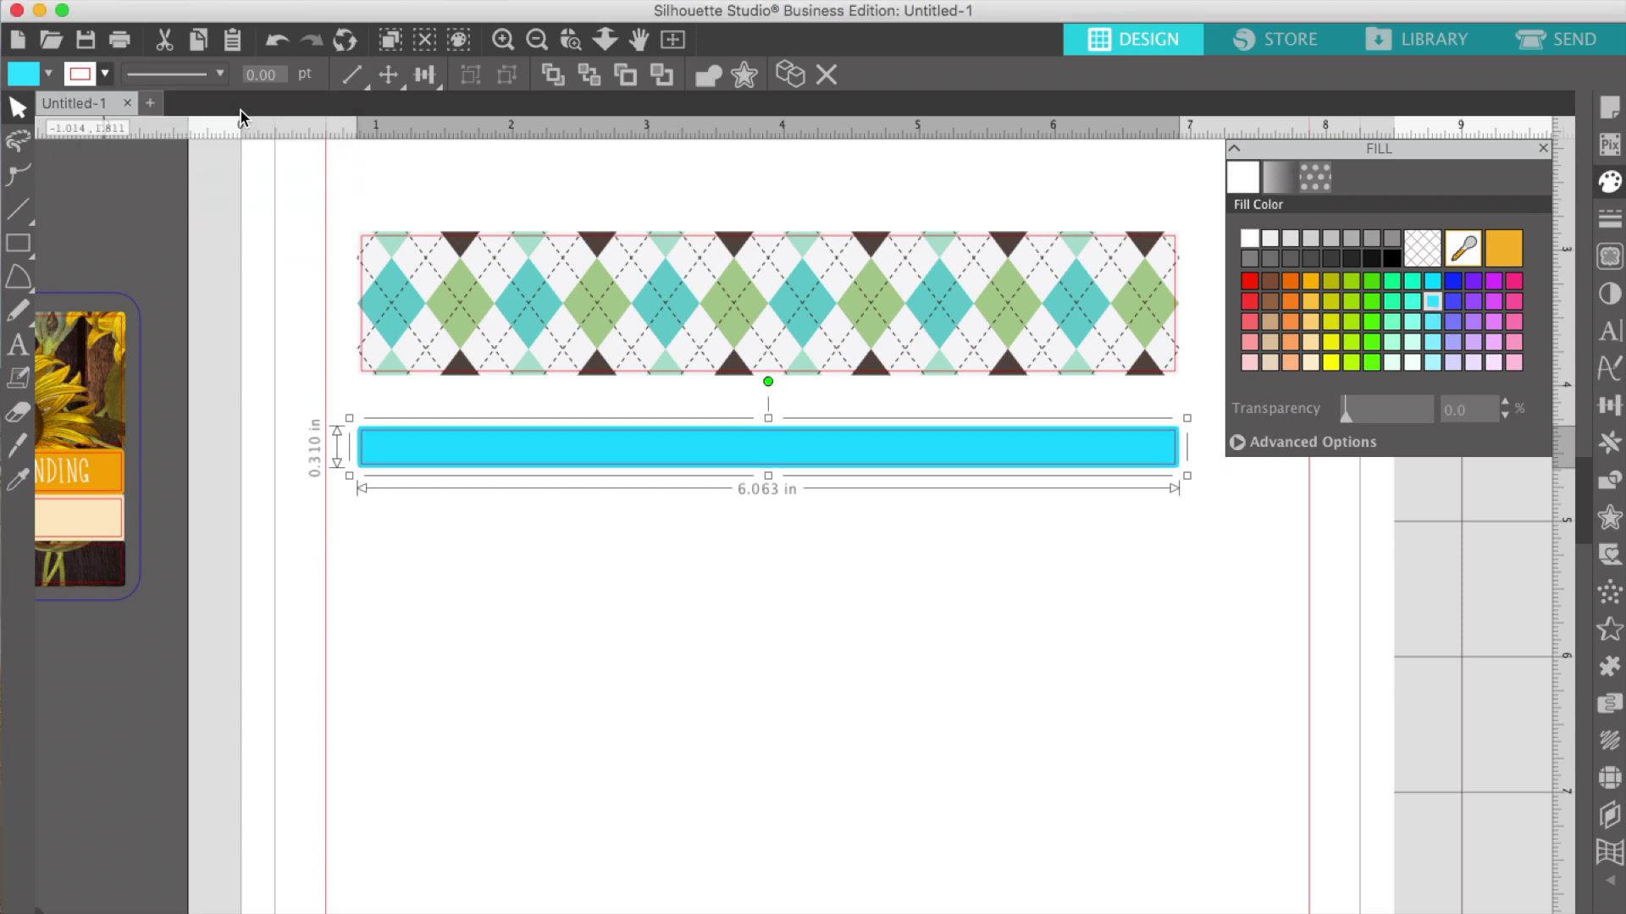
Move the blue row together with its cut line up against the bottom of the argyle header, and deselect
click(537, 474)
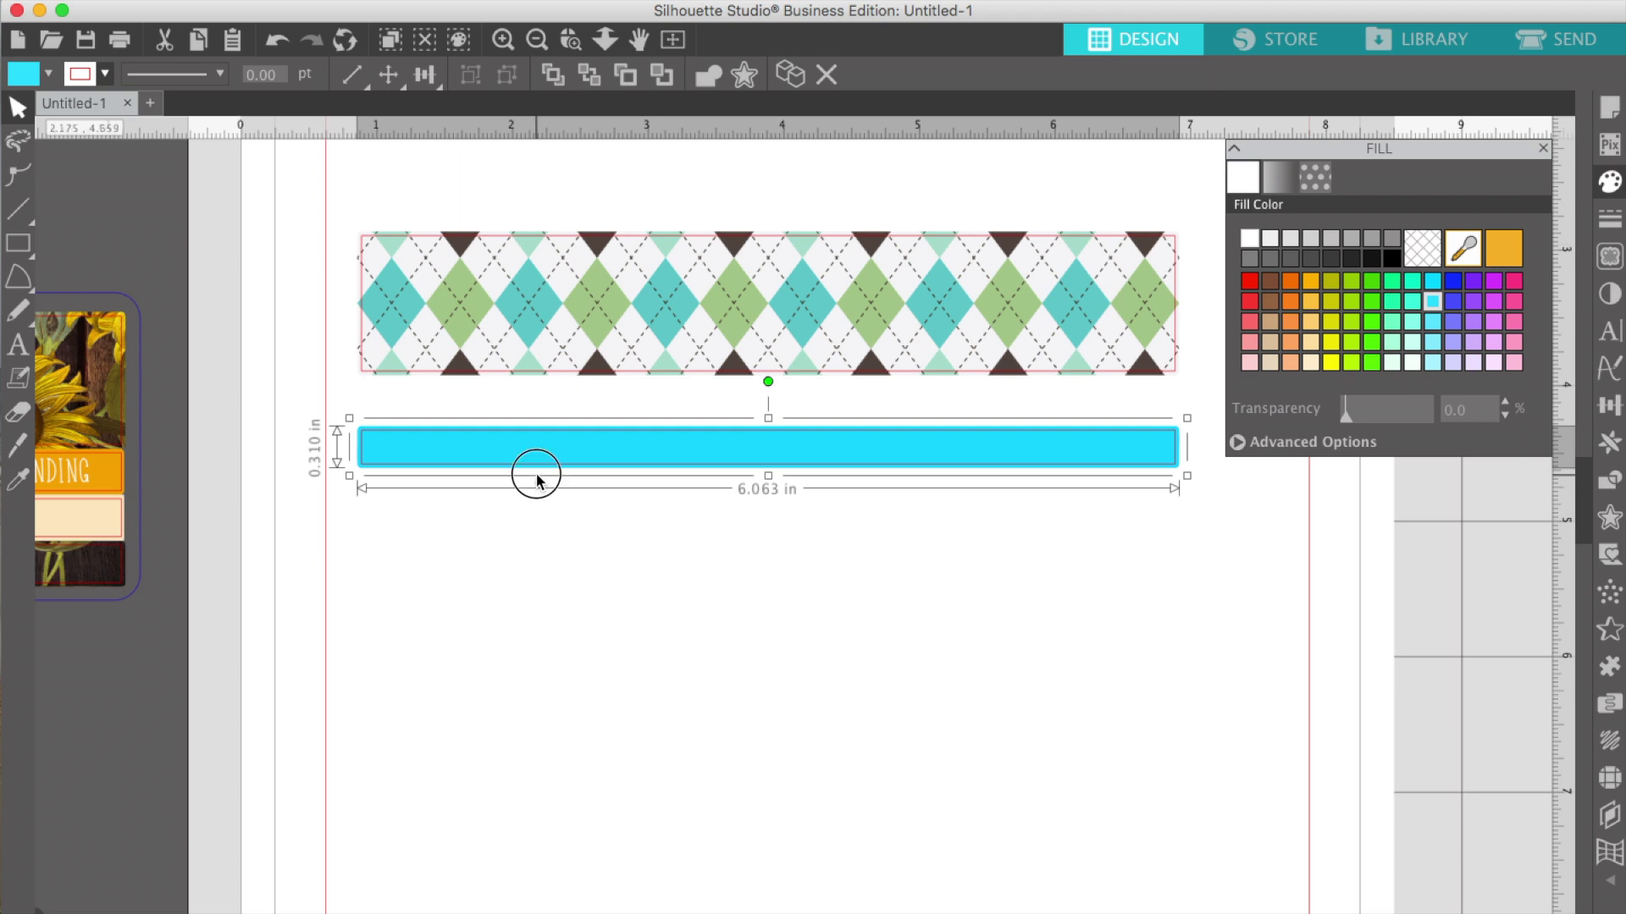
drag(578, 550, 520, 455)
key(Up)
key(Up)
key(Up)
key(Up)
key(Up)
key(Up)
key(Up)
key(Up)
key(Up)
key(Up)
key(Up)
key(Up)
key(Up)
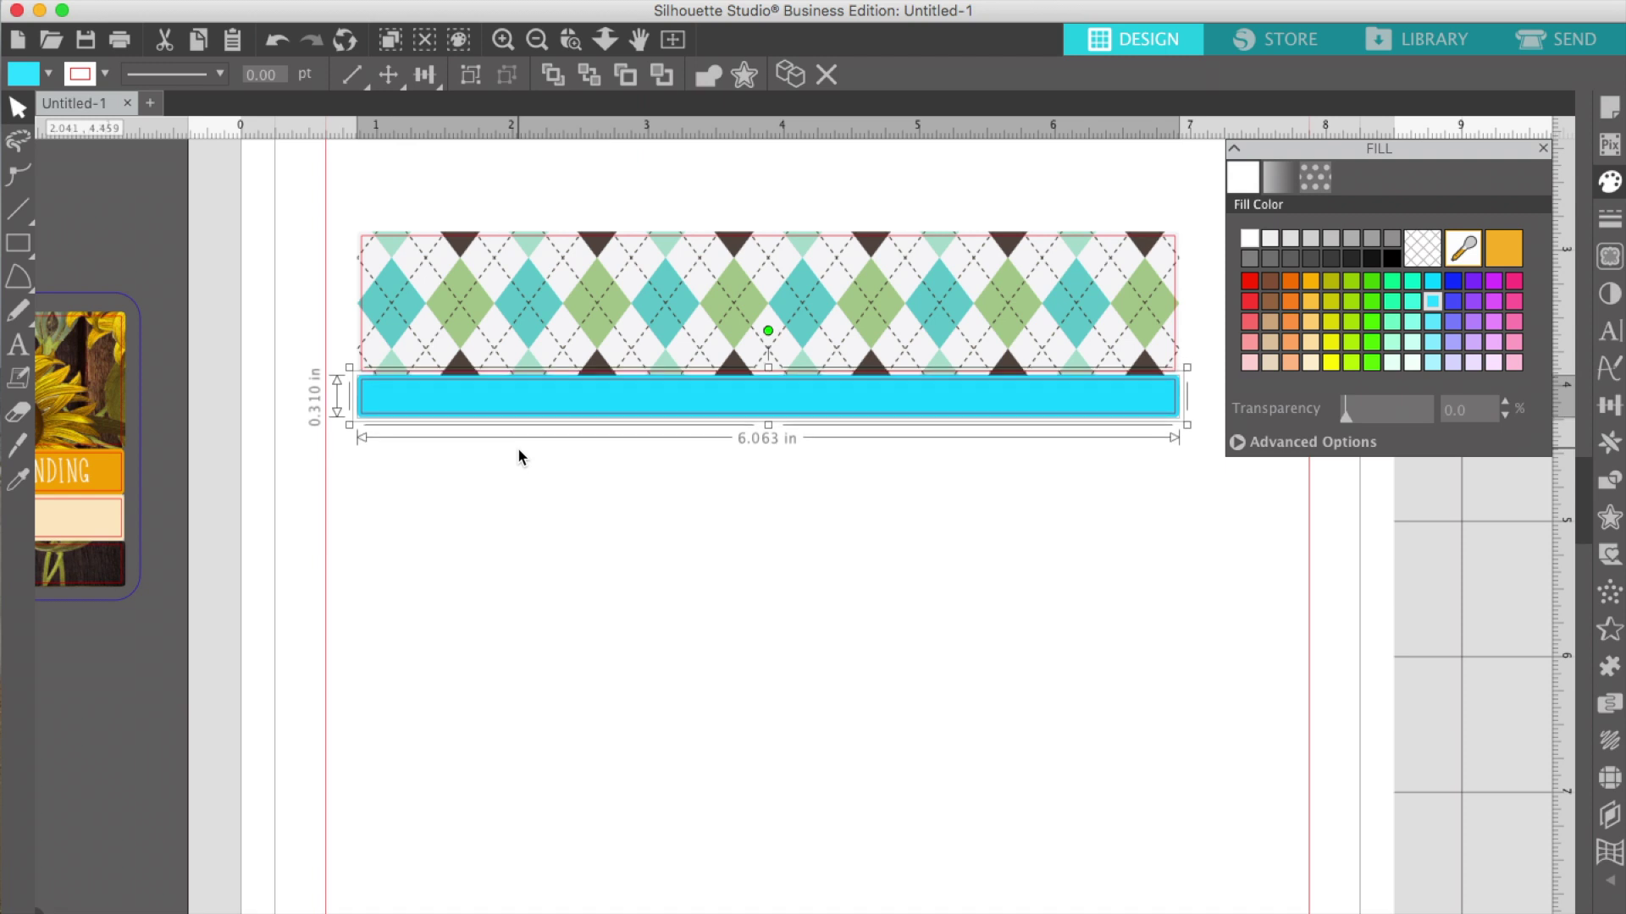
click(546, 541)
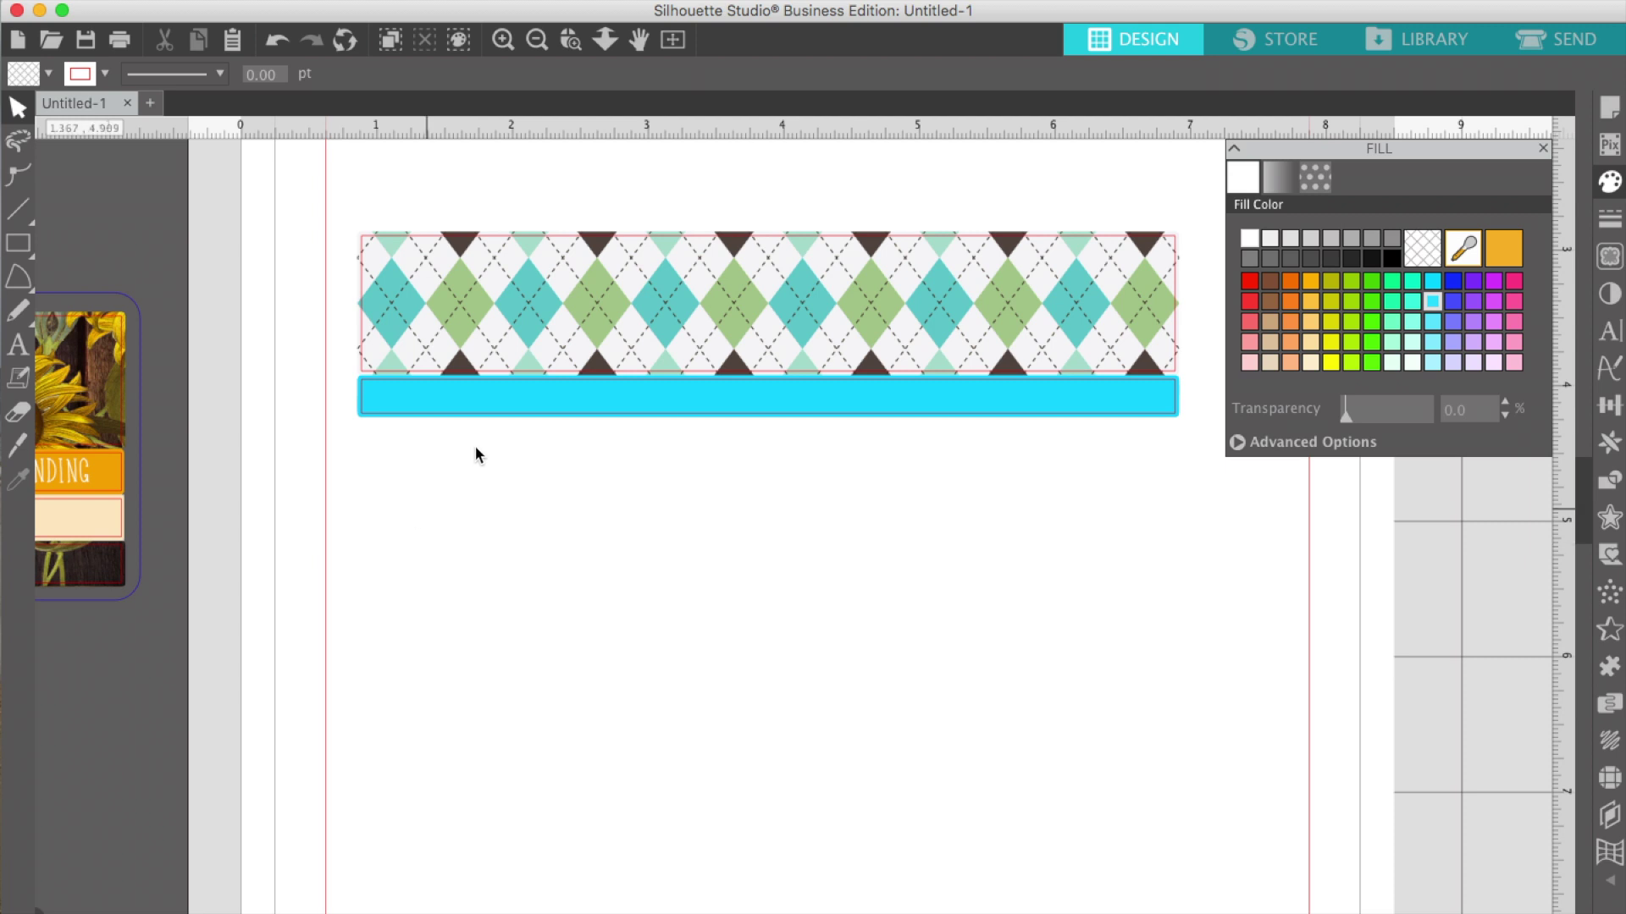
Add the text "sinking funds" on the page above the argyle header
click(537, 39)
click(537, 39)
scroll(597, 474, left, 3)
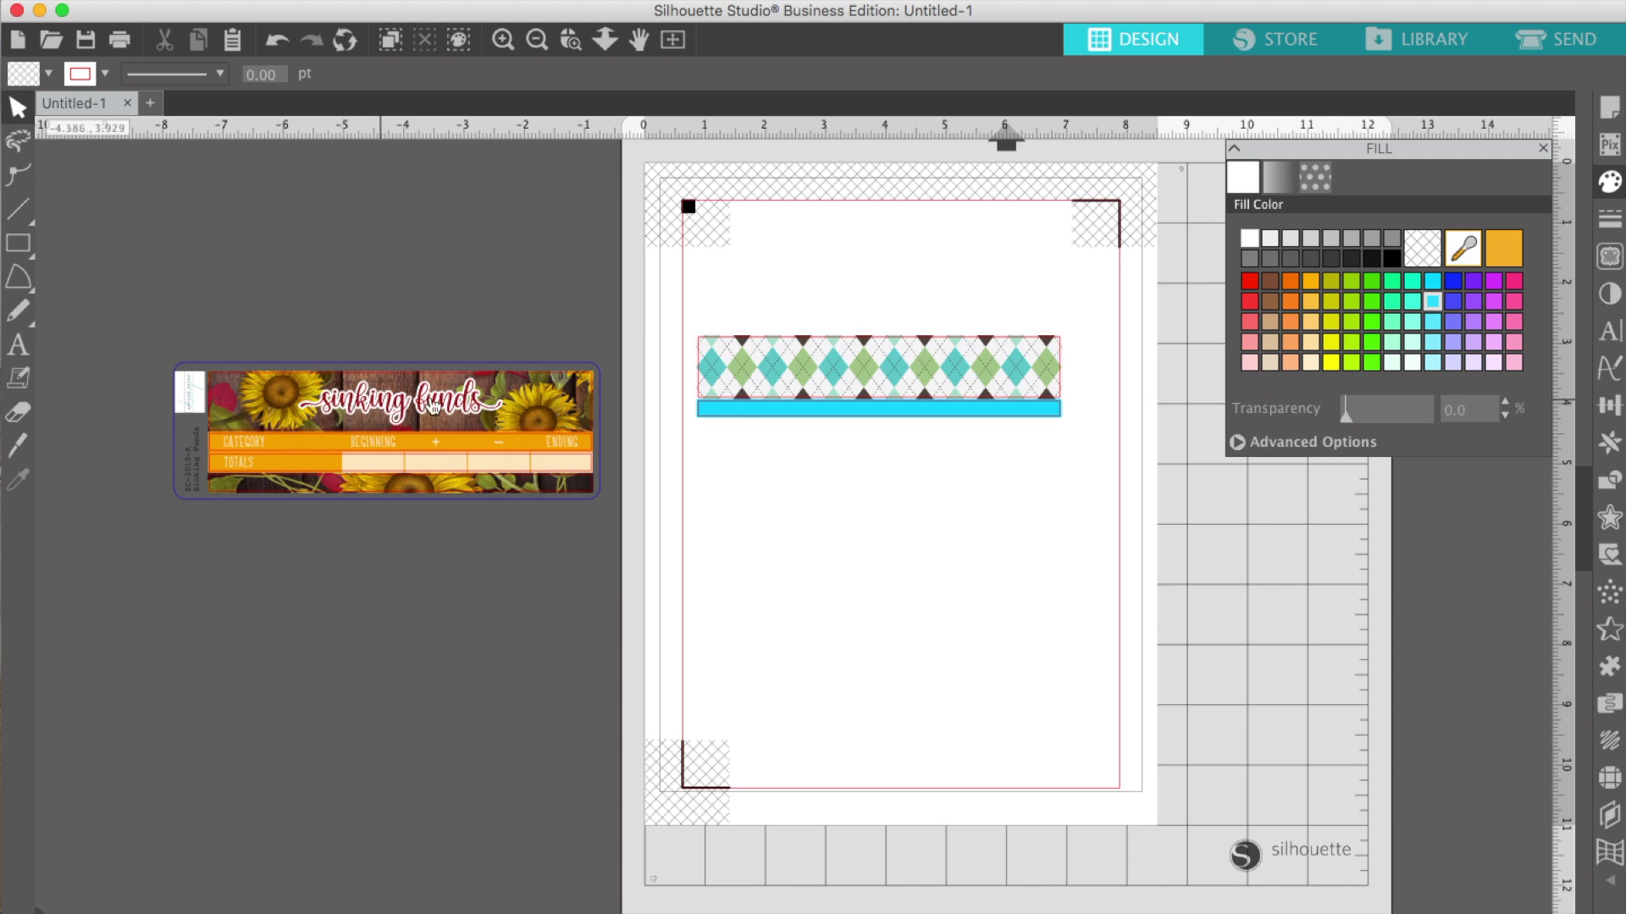
click(20, 344)
click(819, 276)
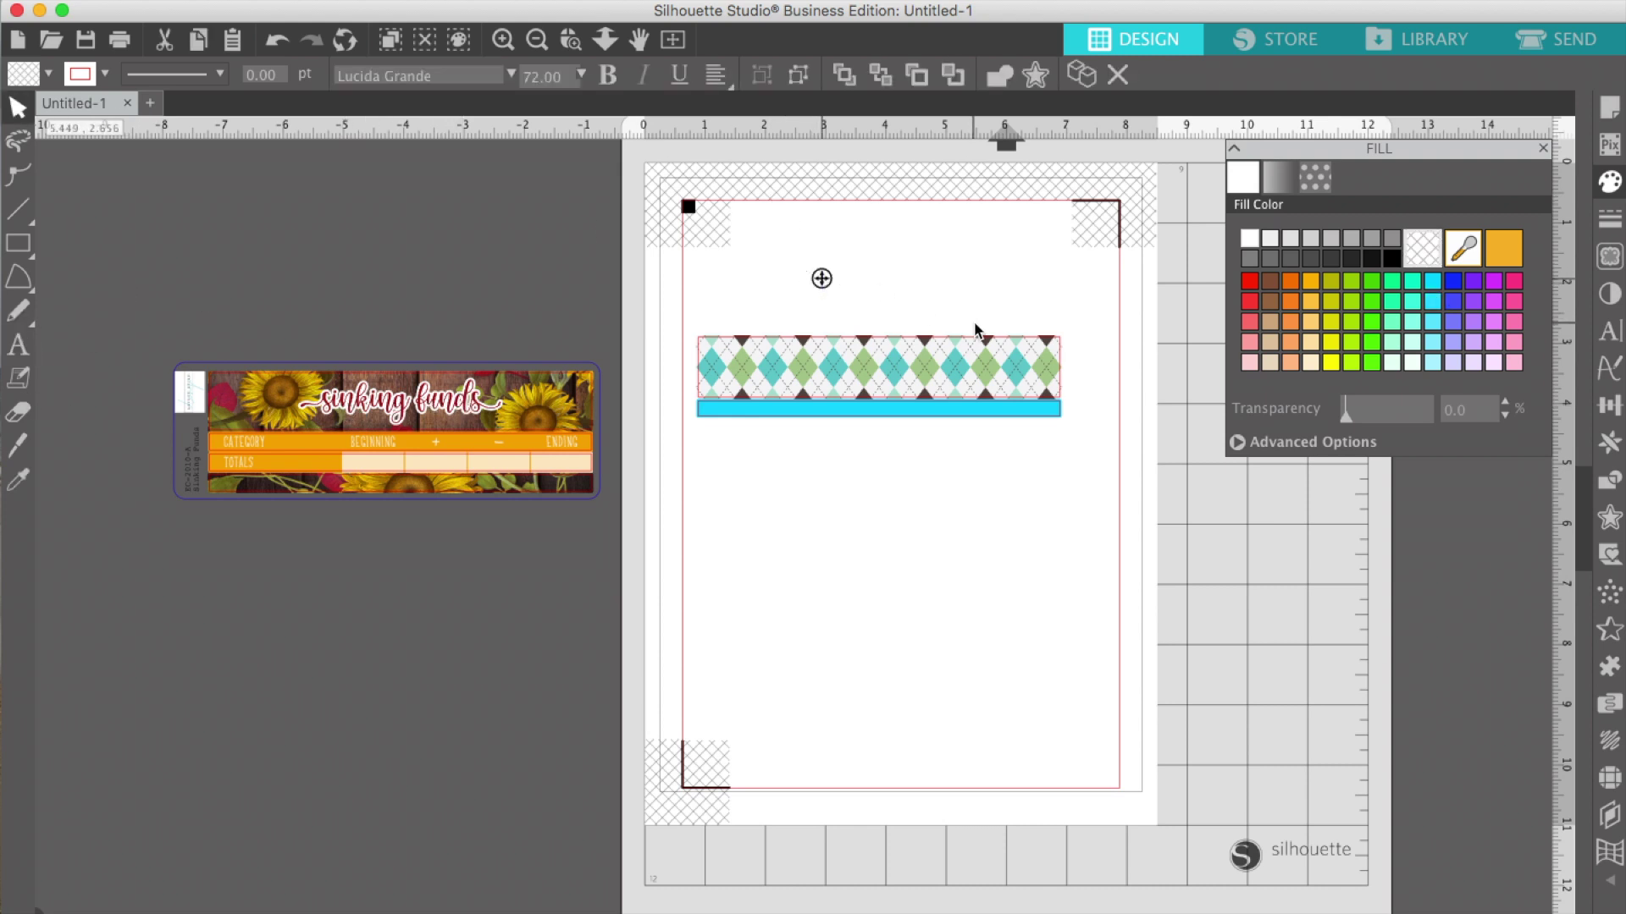
text(sinking)
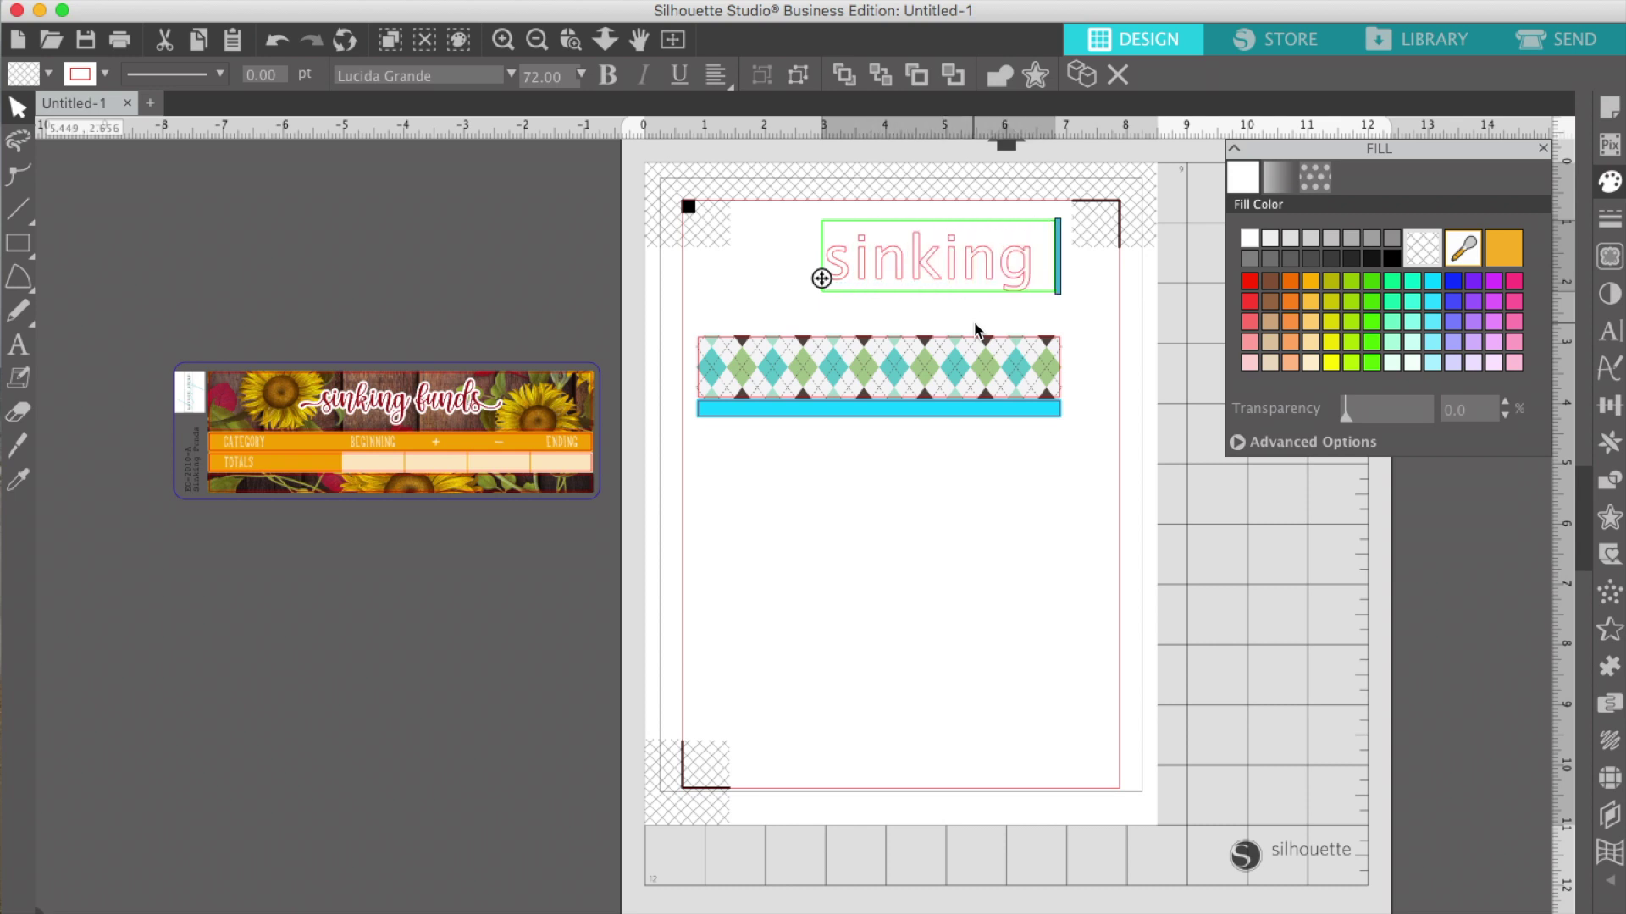
text( funds)
Change the font of the whole "sinking funds" text to Marchellia
key(super+a)
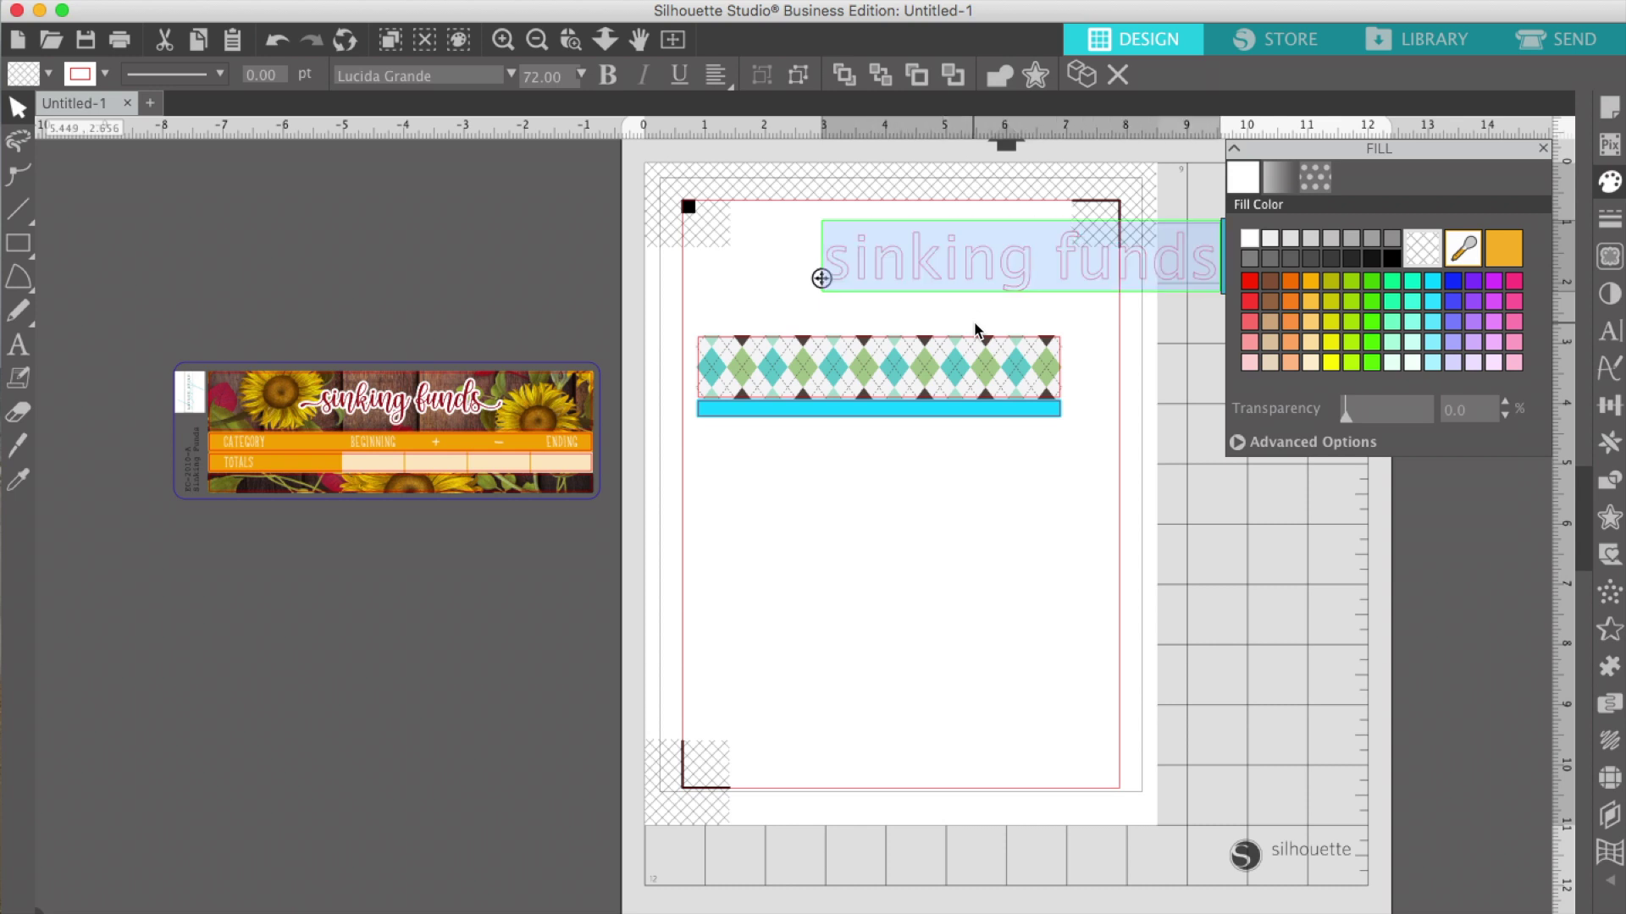
click(510, 78)
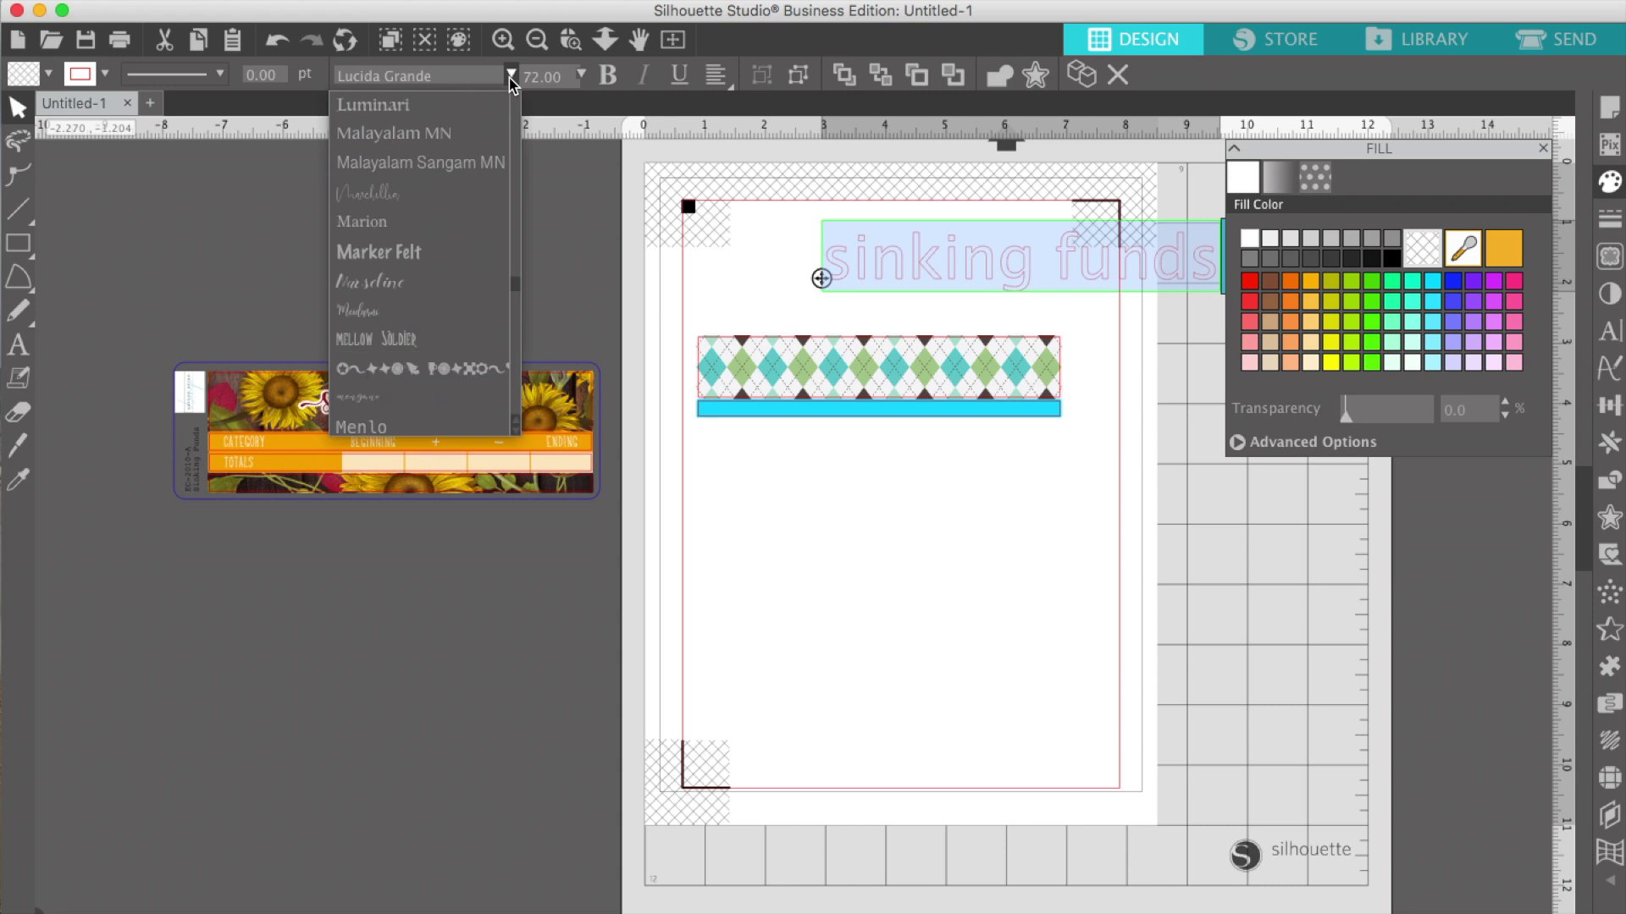
click(449, 203)
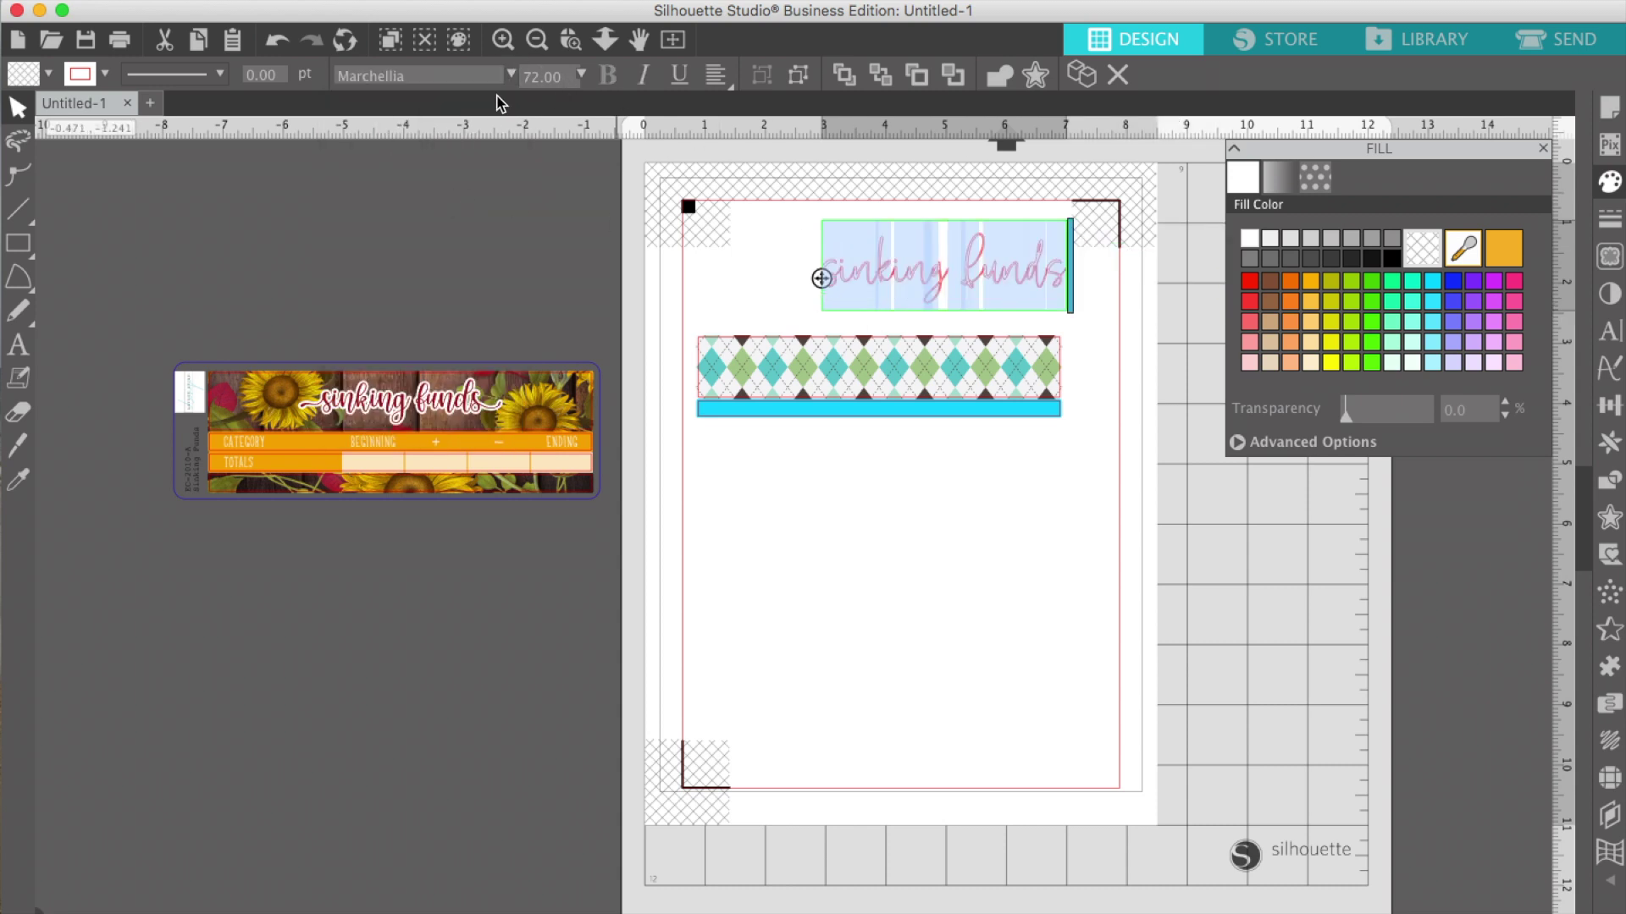
Remove the line colour from the "sinking funds" text and fill it with black
click(106, 77)
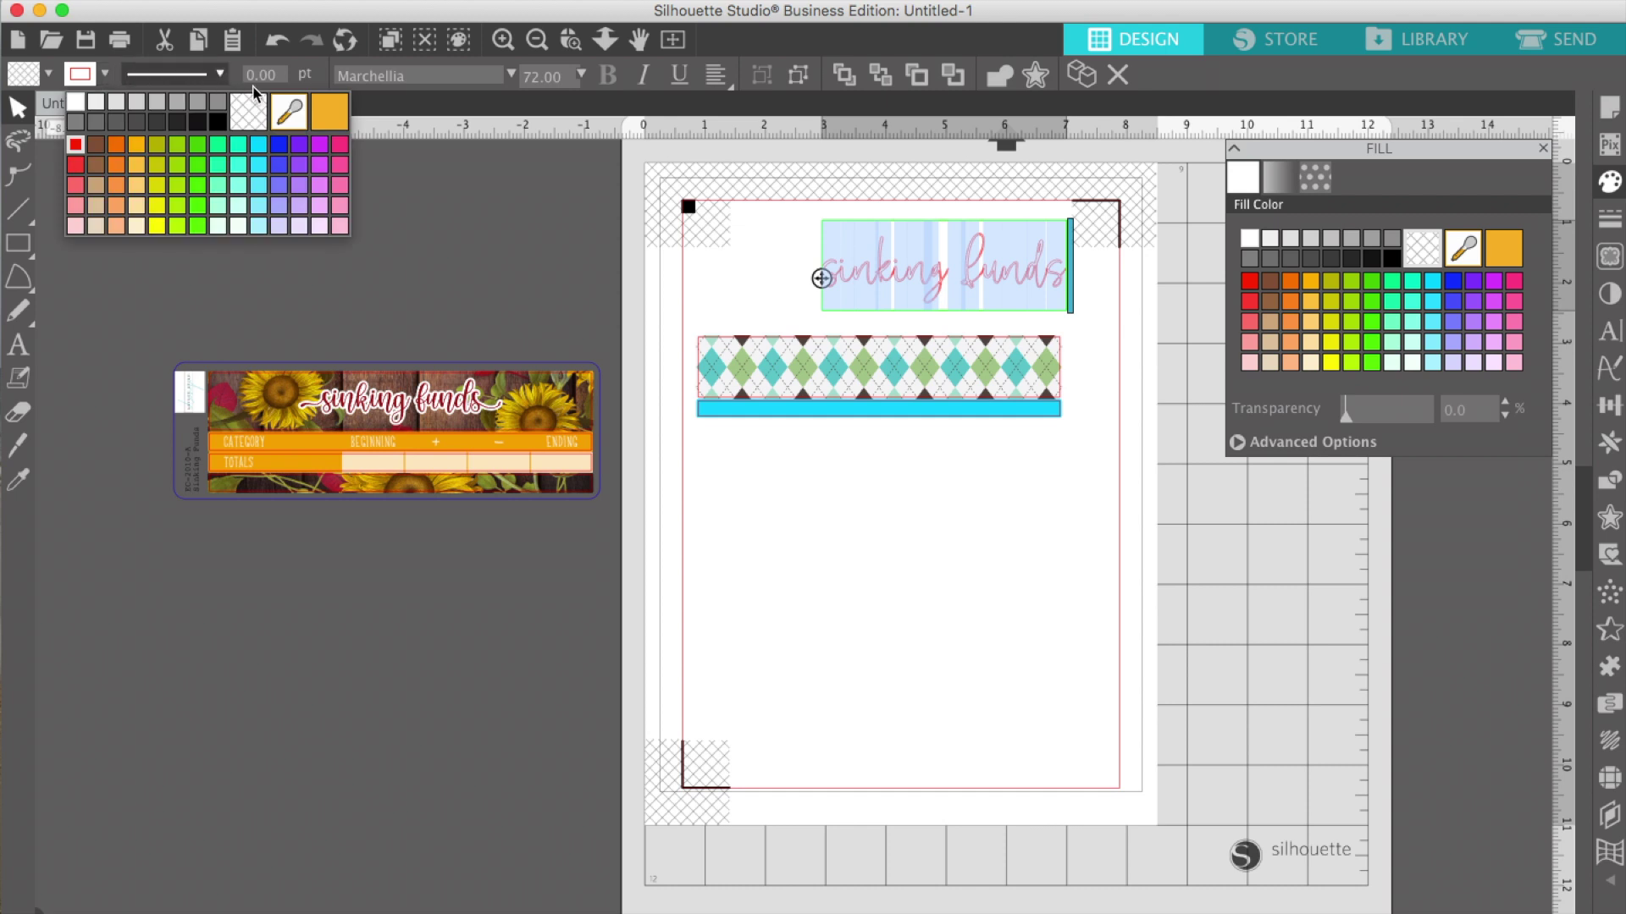
click(251, 107)
click(50, 74)
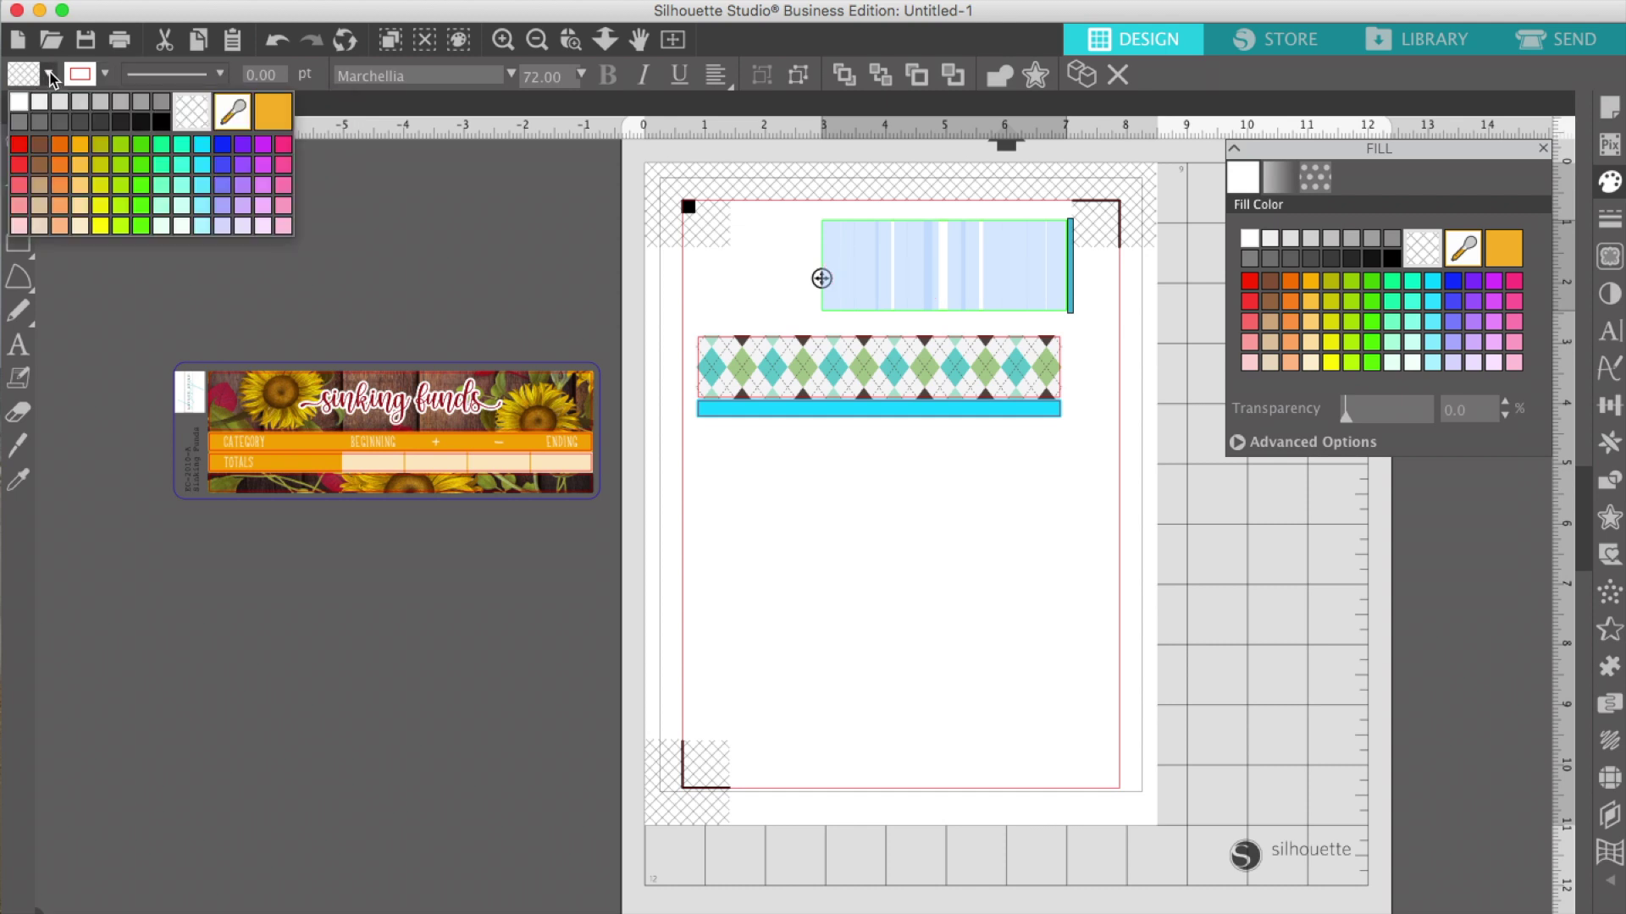
click(159, 121)
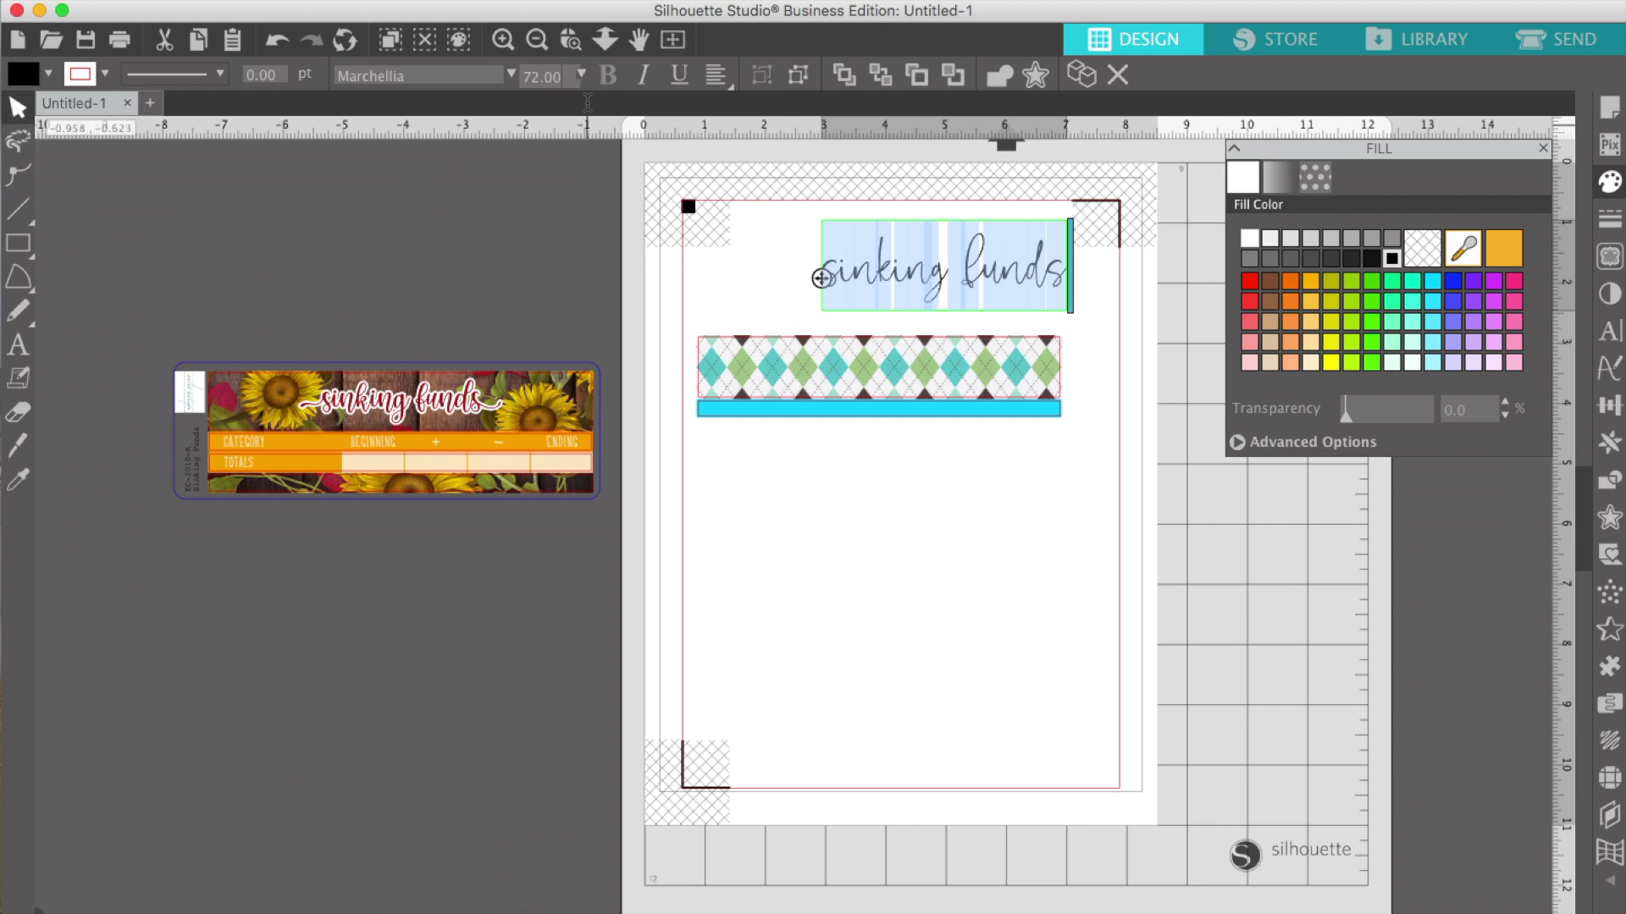
Set the font size of the "sinking funds" text to 48 pt and deselect it
click(582, 78)
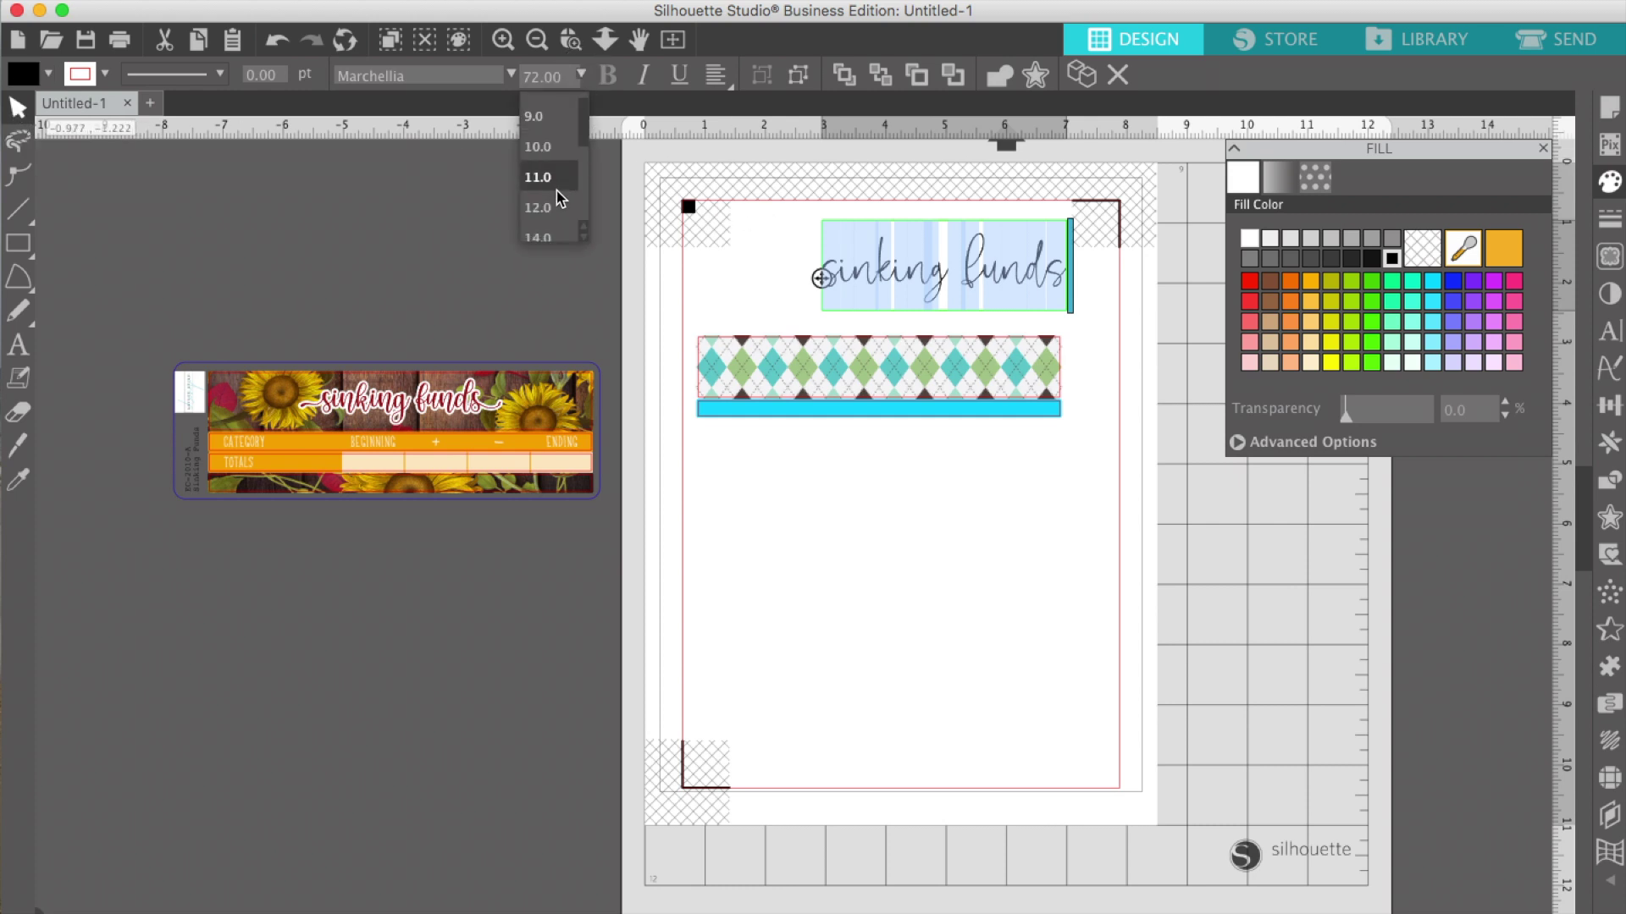
click(583, 237)
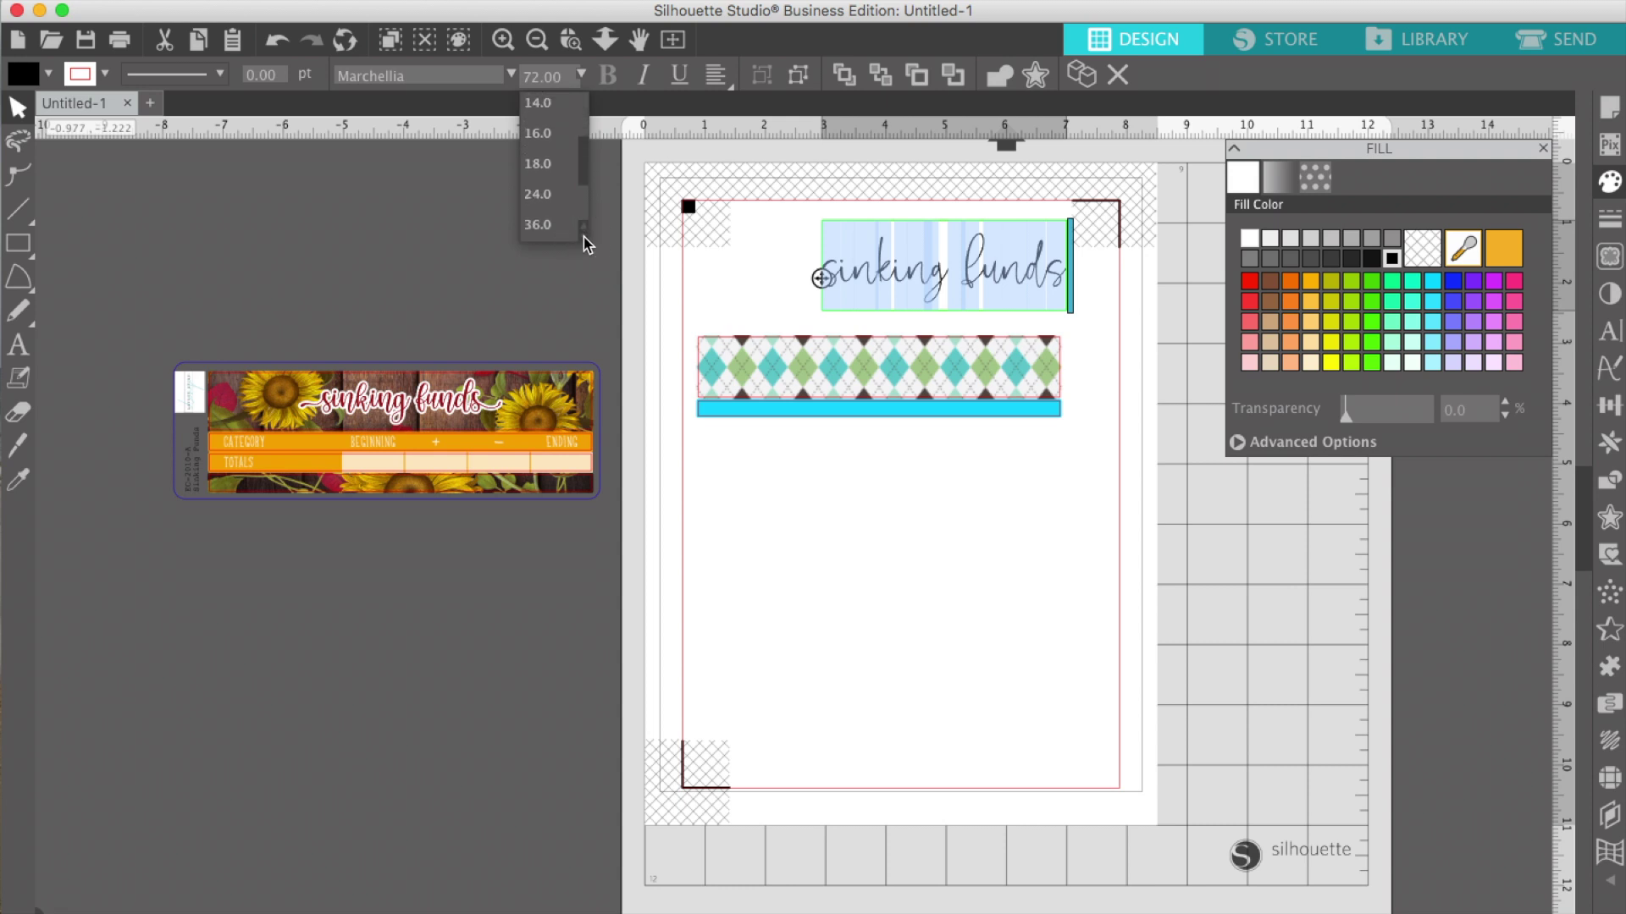
click(538, 232)
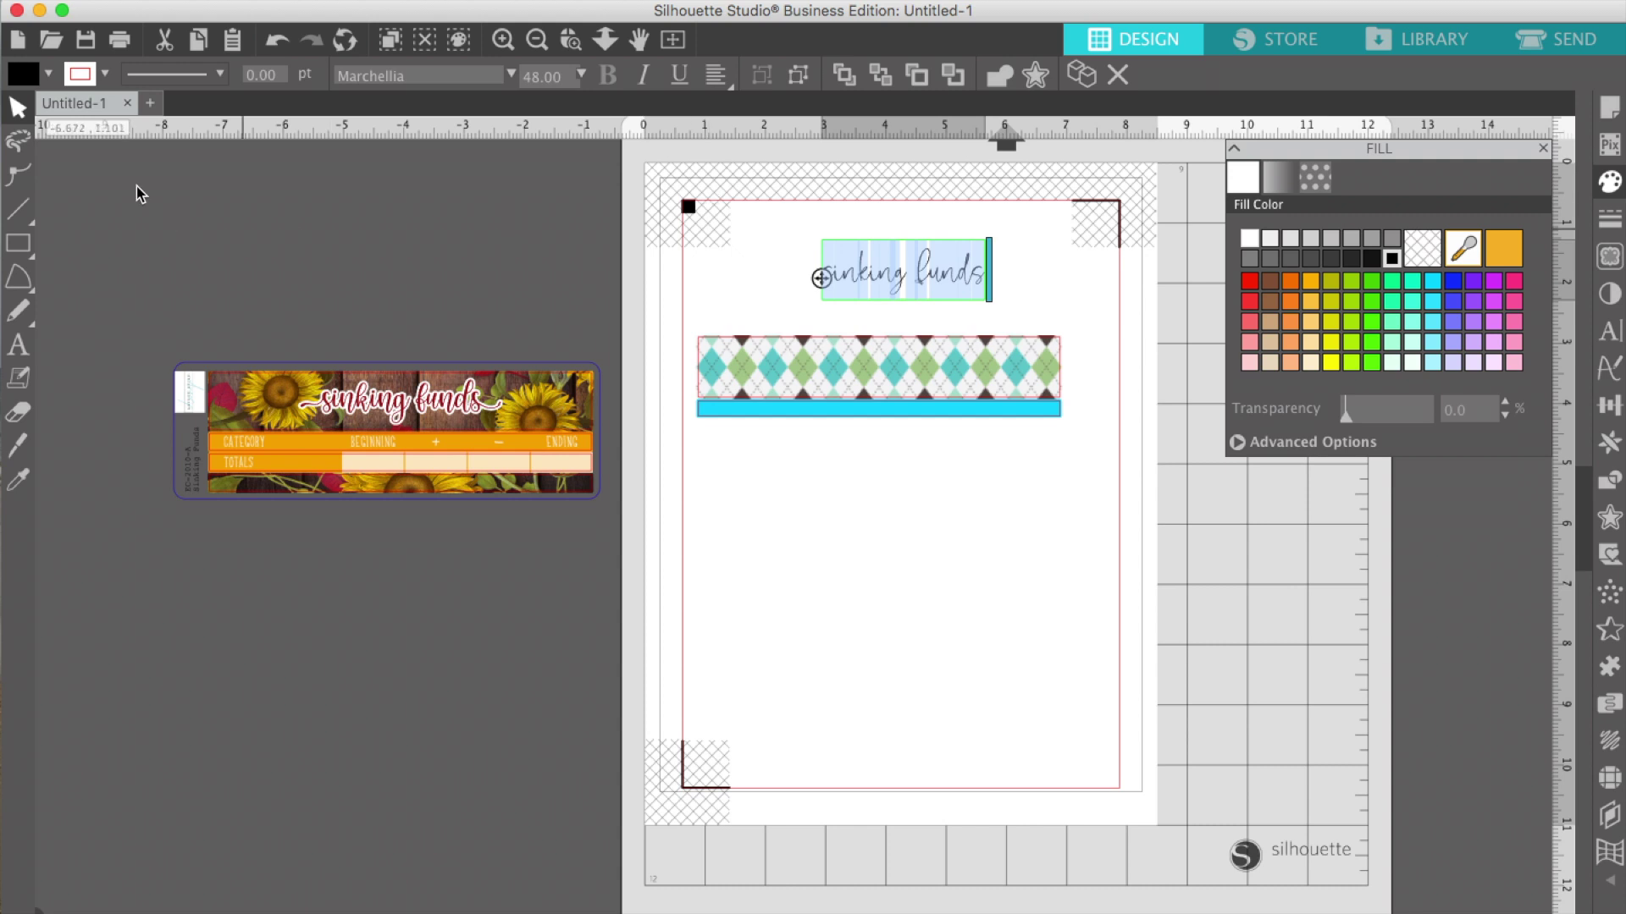
click(714, 263)
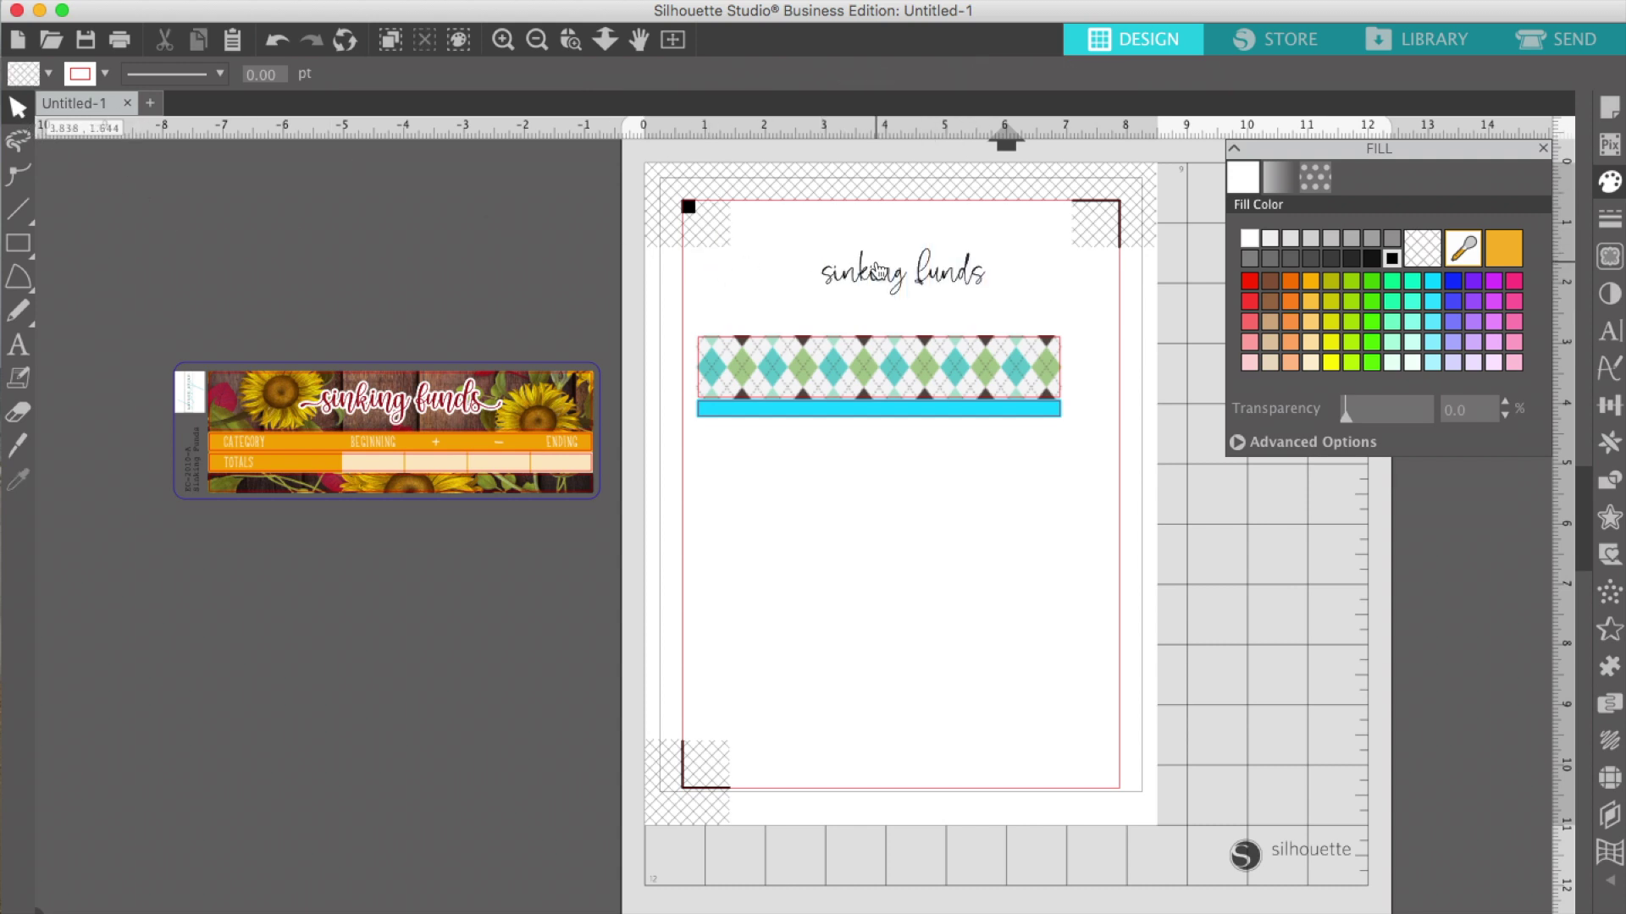
Move the "sinking funds" text onto the argyle header and align the two on their horizontal centres
drag(882, 282, 868, 375)
drag(819, 277, 881, 379)
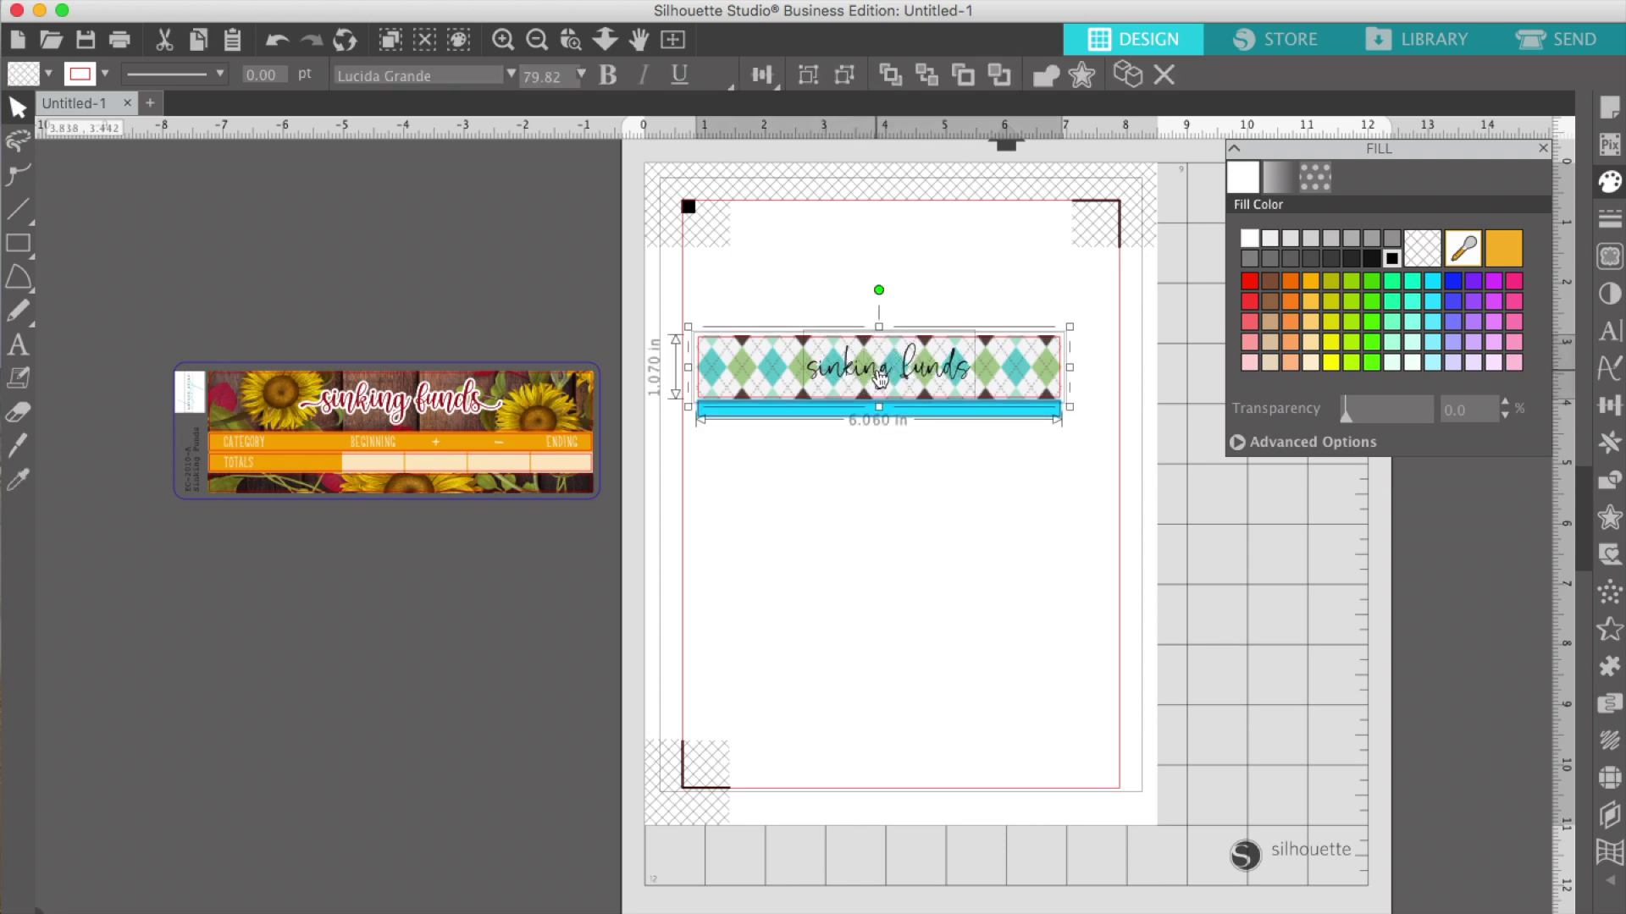
click(762, 75)
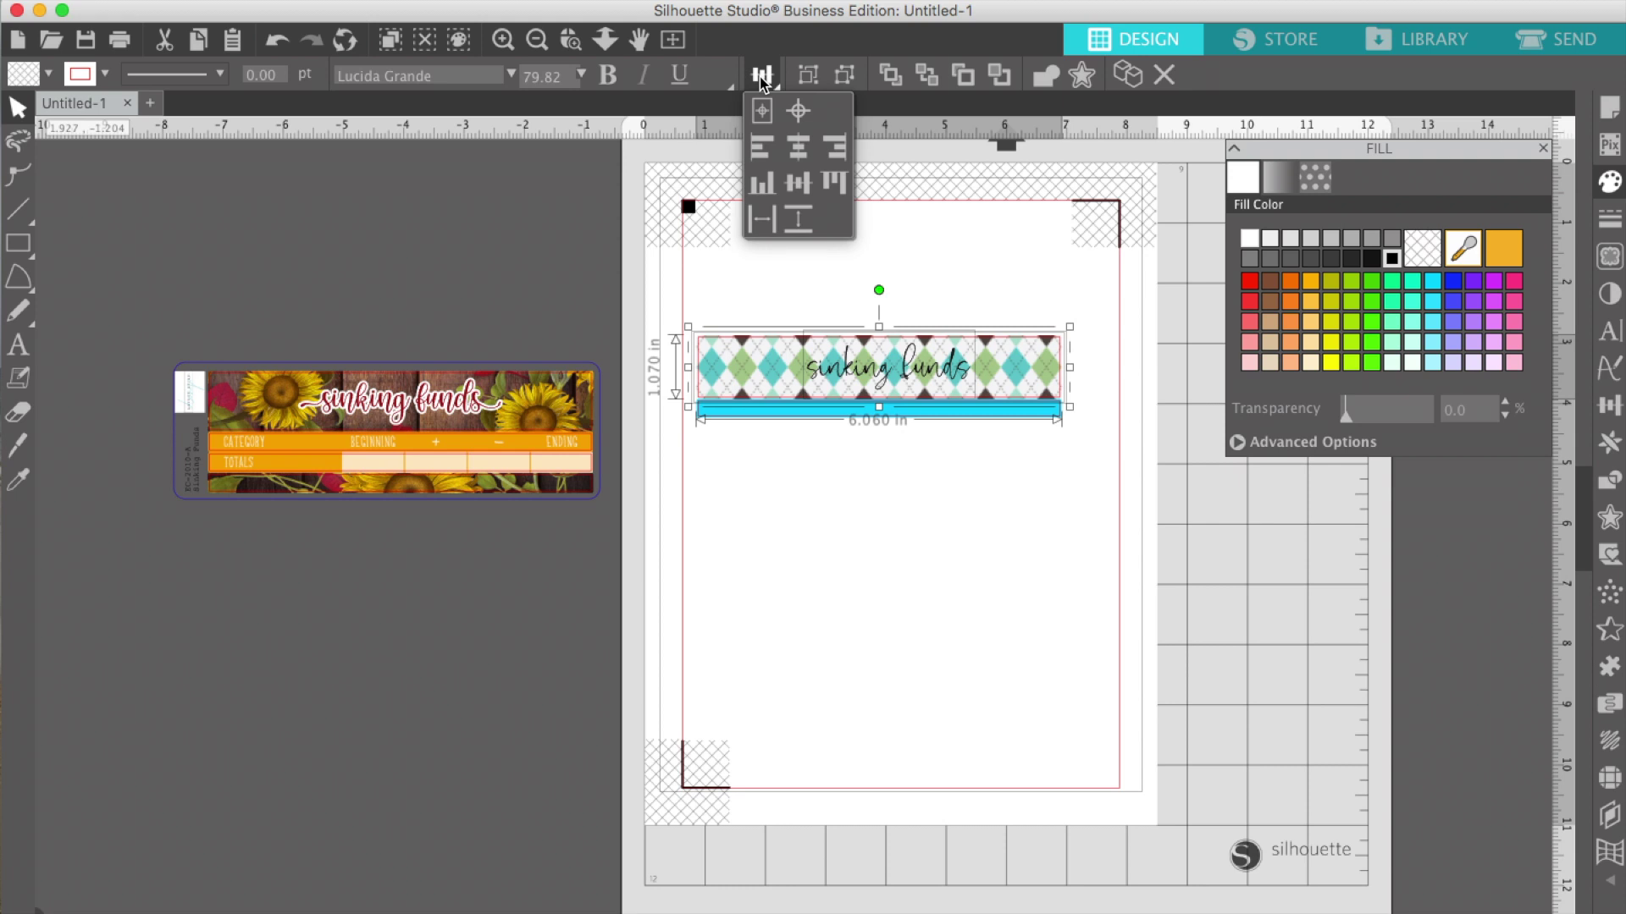
click(800, 151)
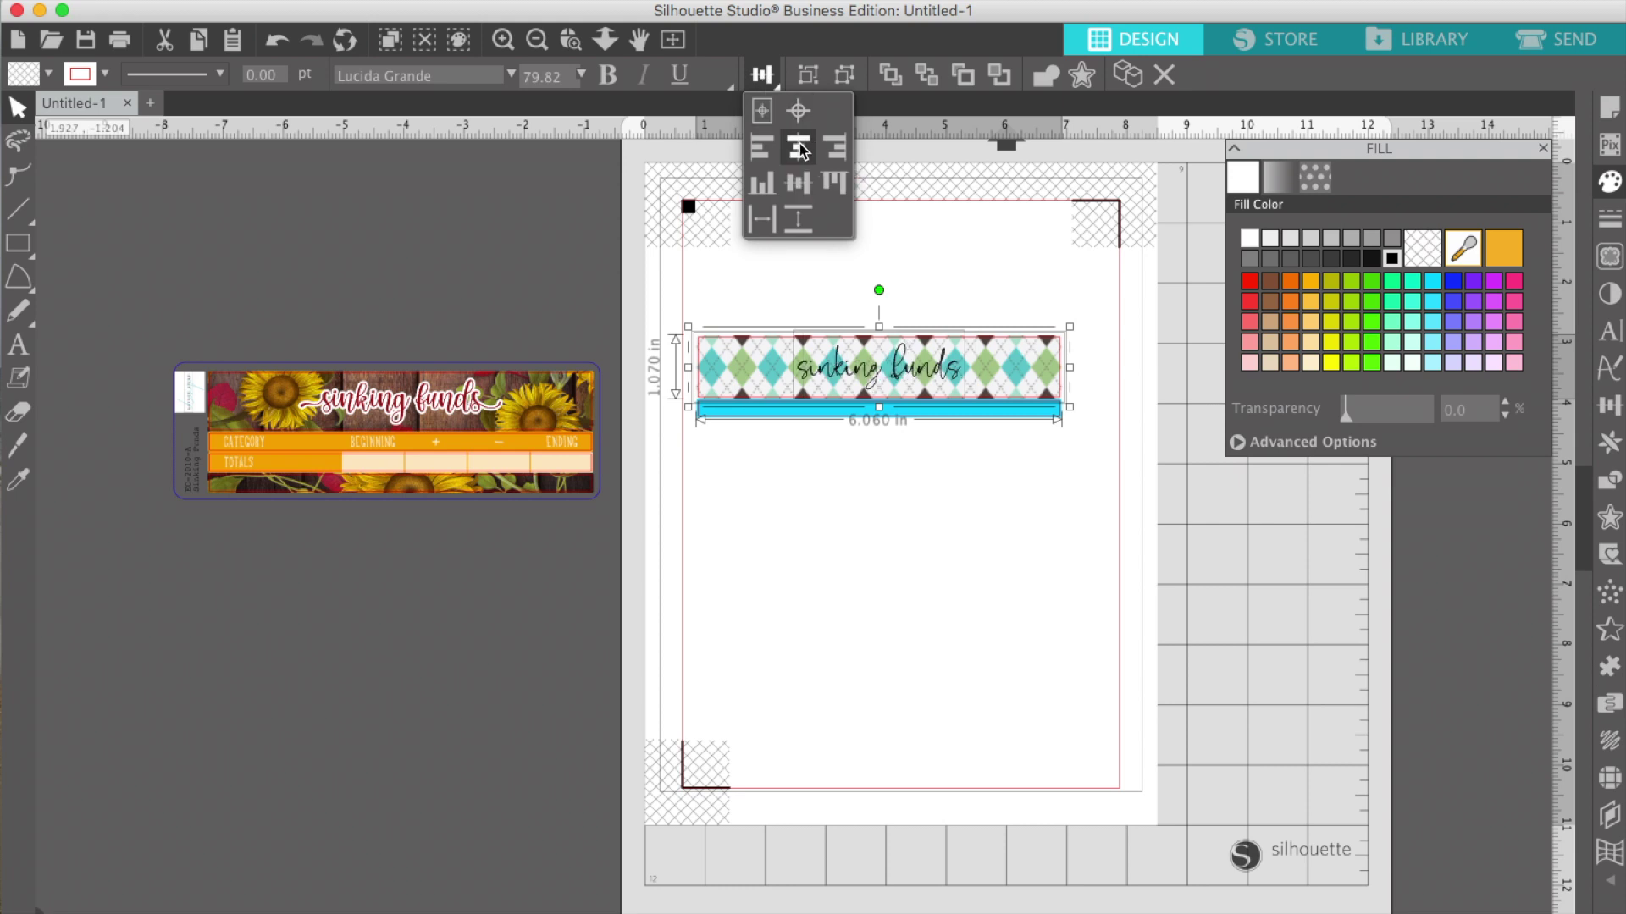
click(959, 267)
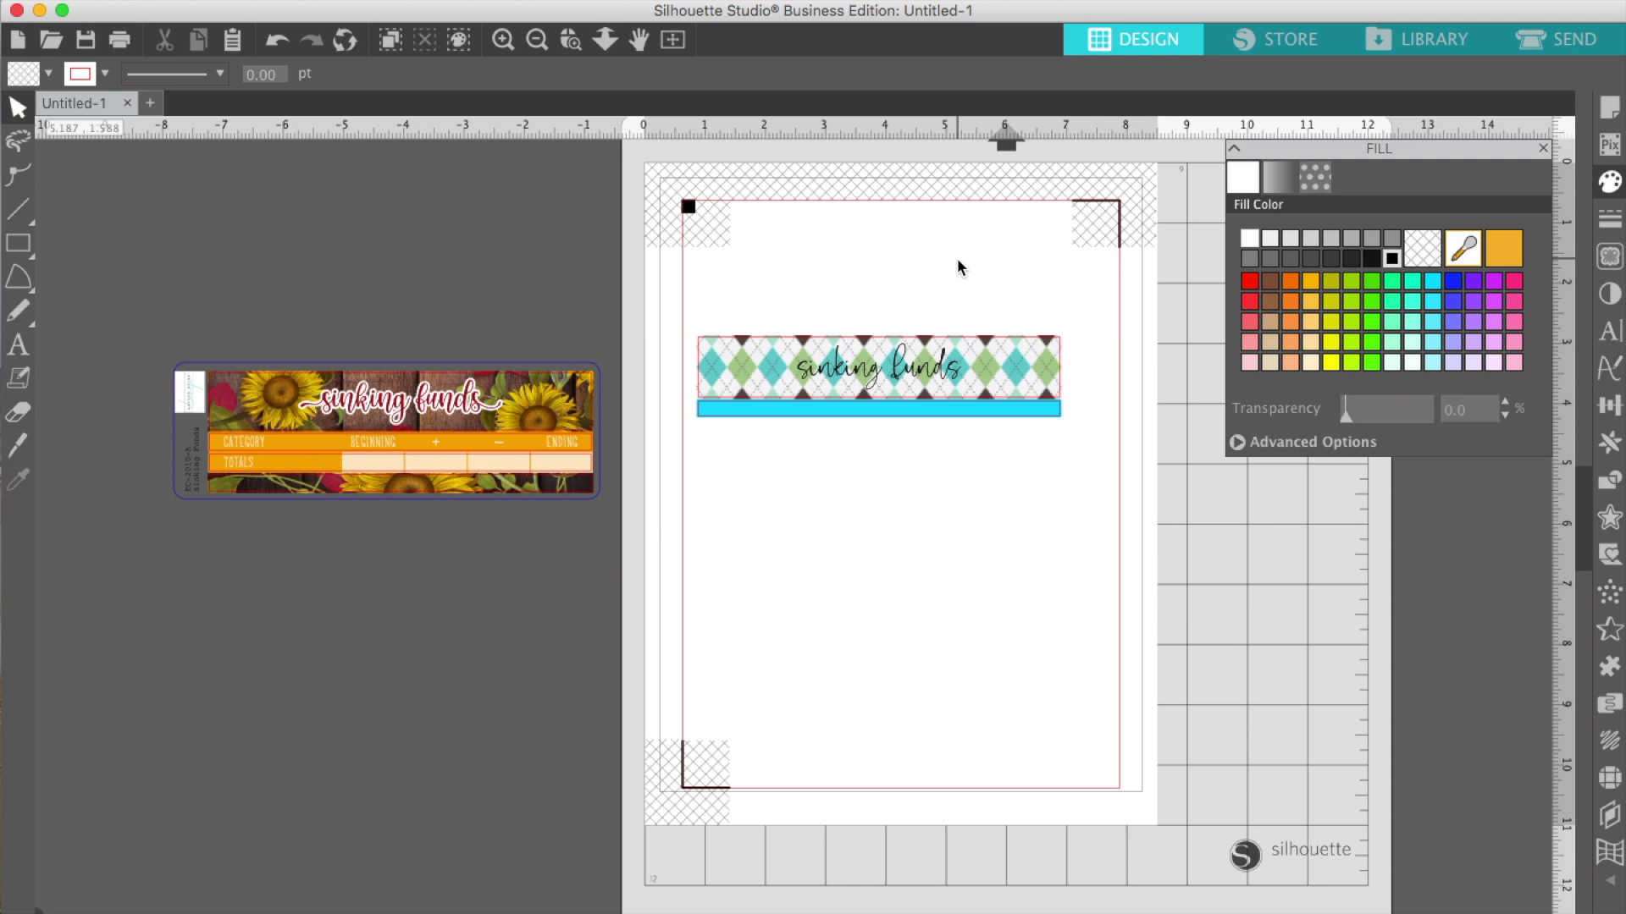
Create a rounded offset of 0.055 in around the "sinking funds" text
click(821, 378)
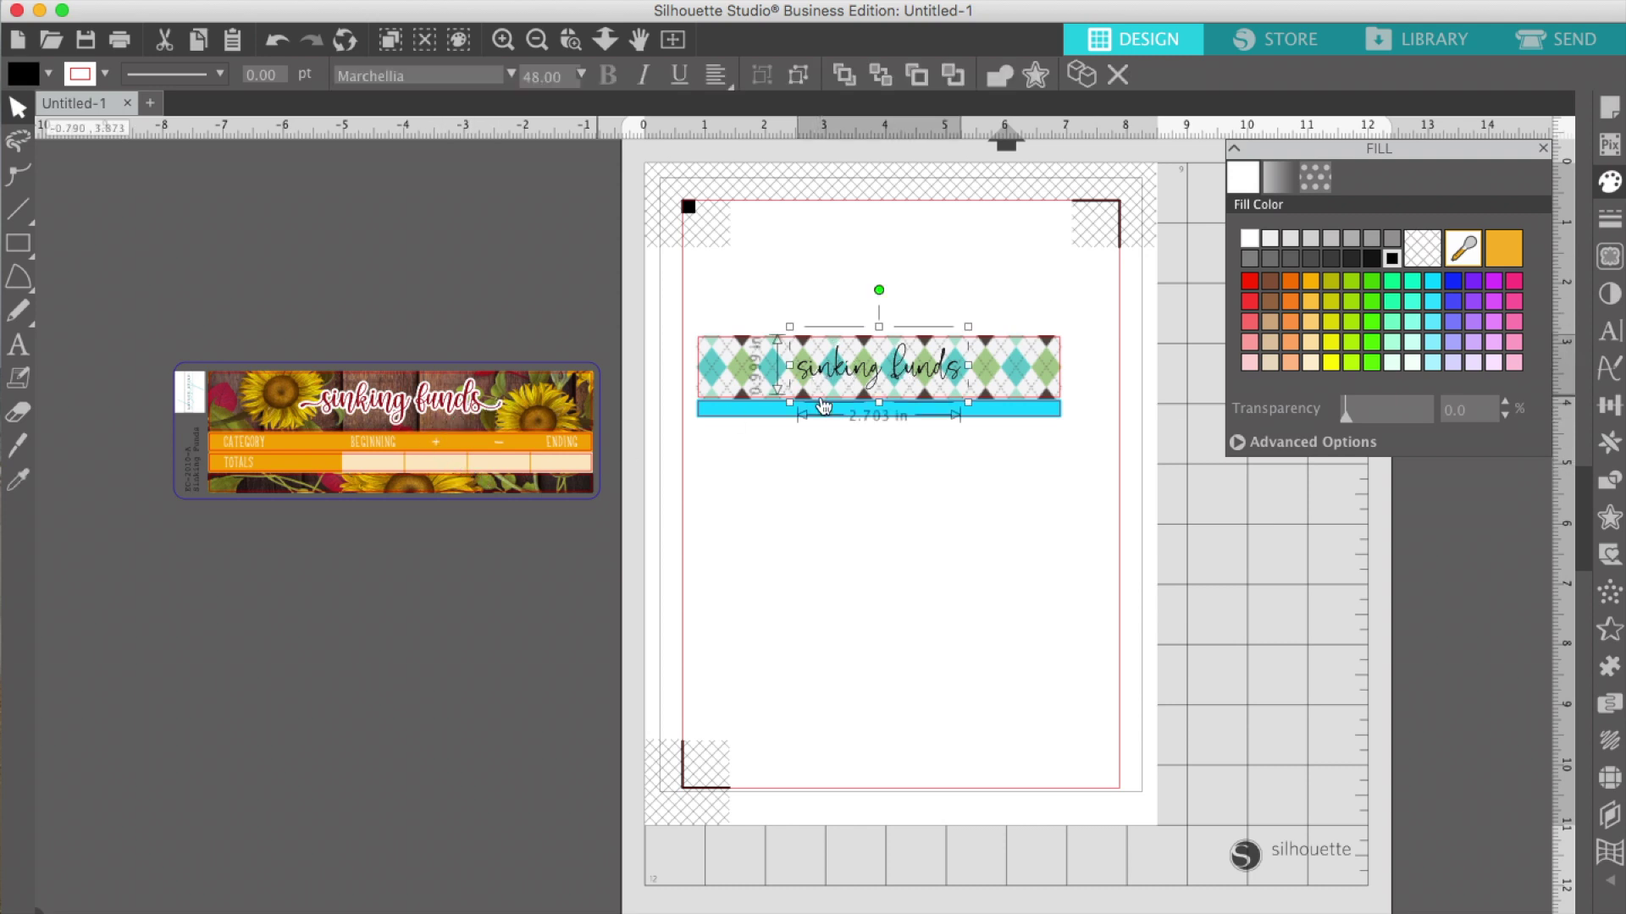
click(1610, 518)
click(1280, 205)
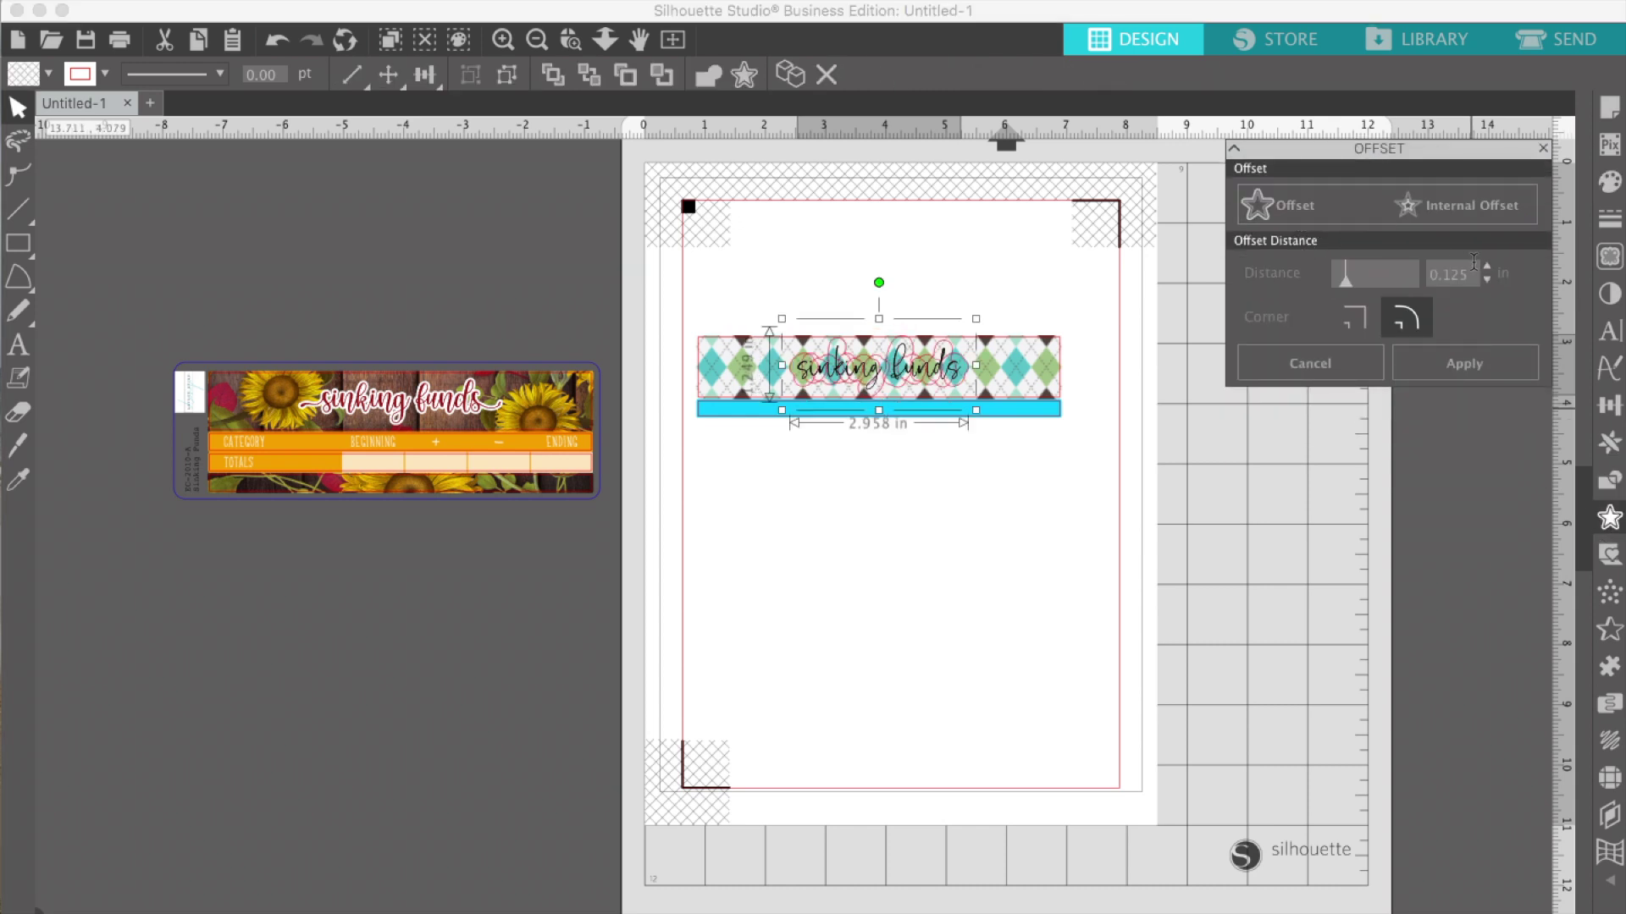
click(1487, 280)
click(1487, 280)
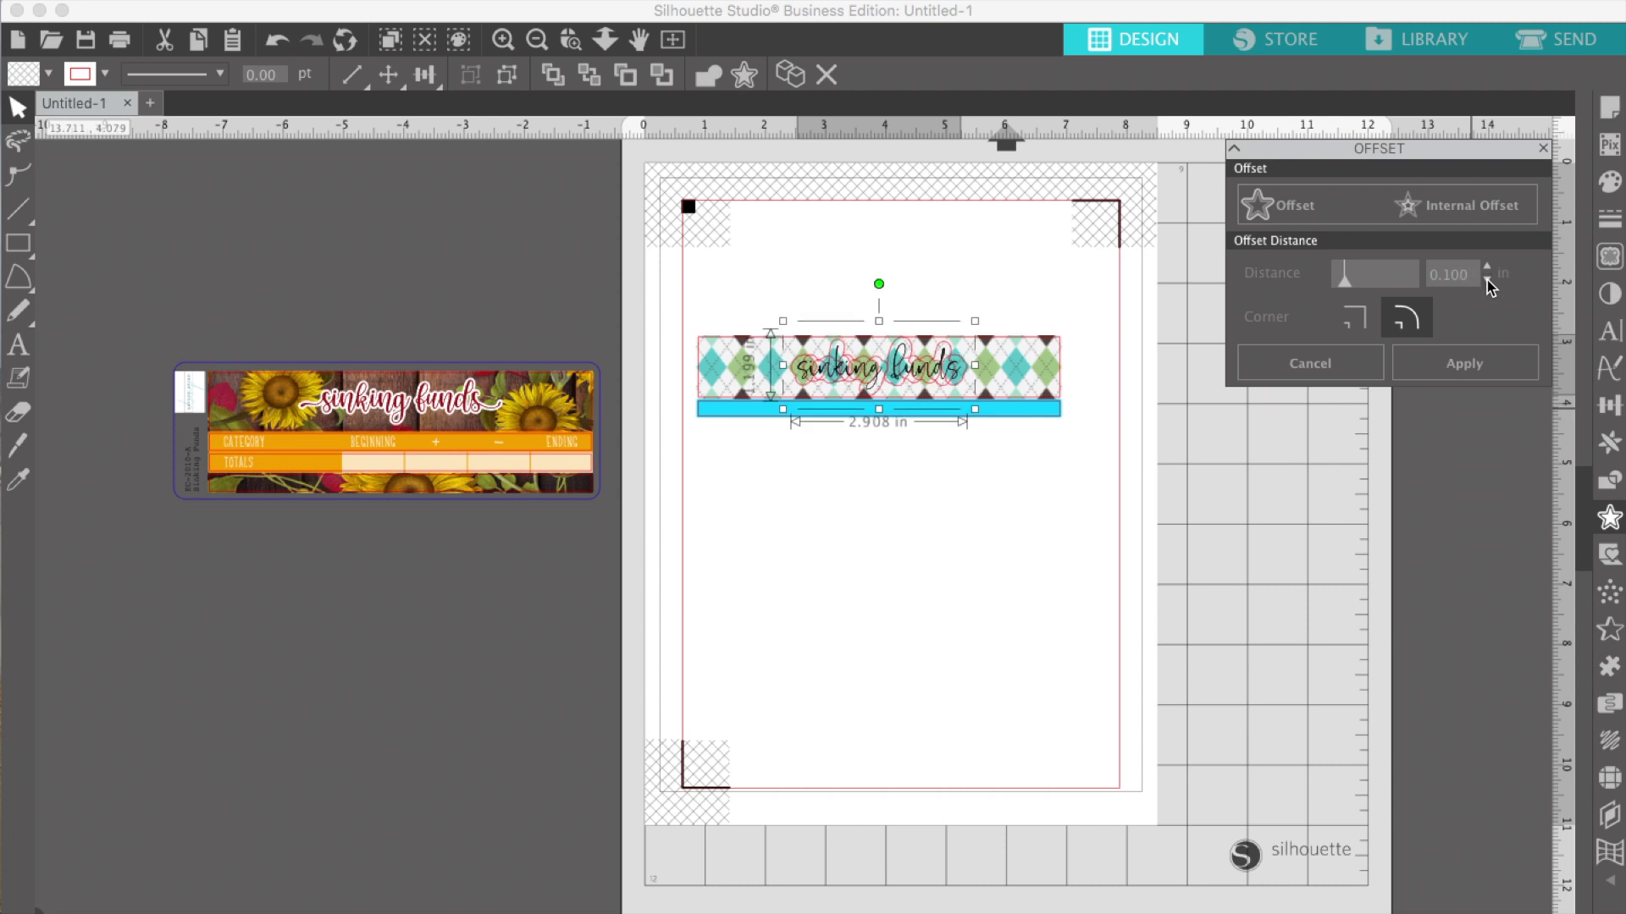
click(1488, 279)
click(1488, 280)
click(1488, 280)
click(1488, 279)
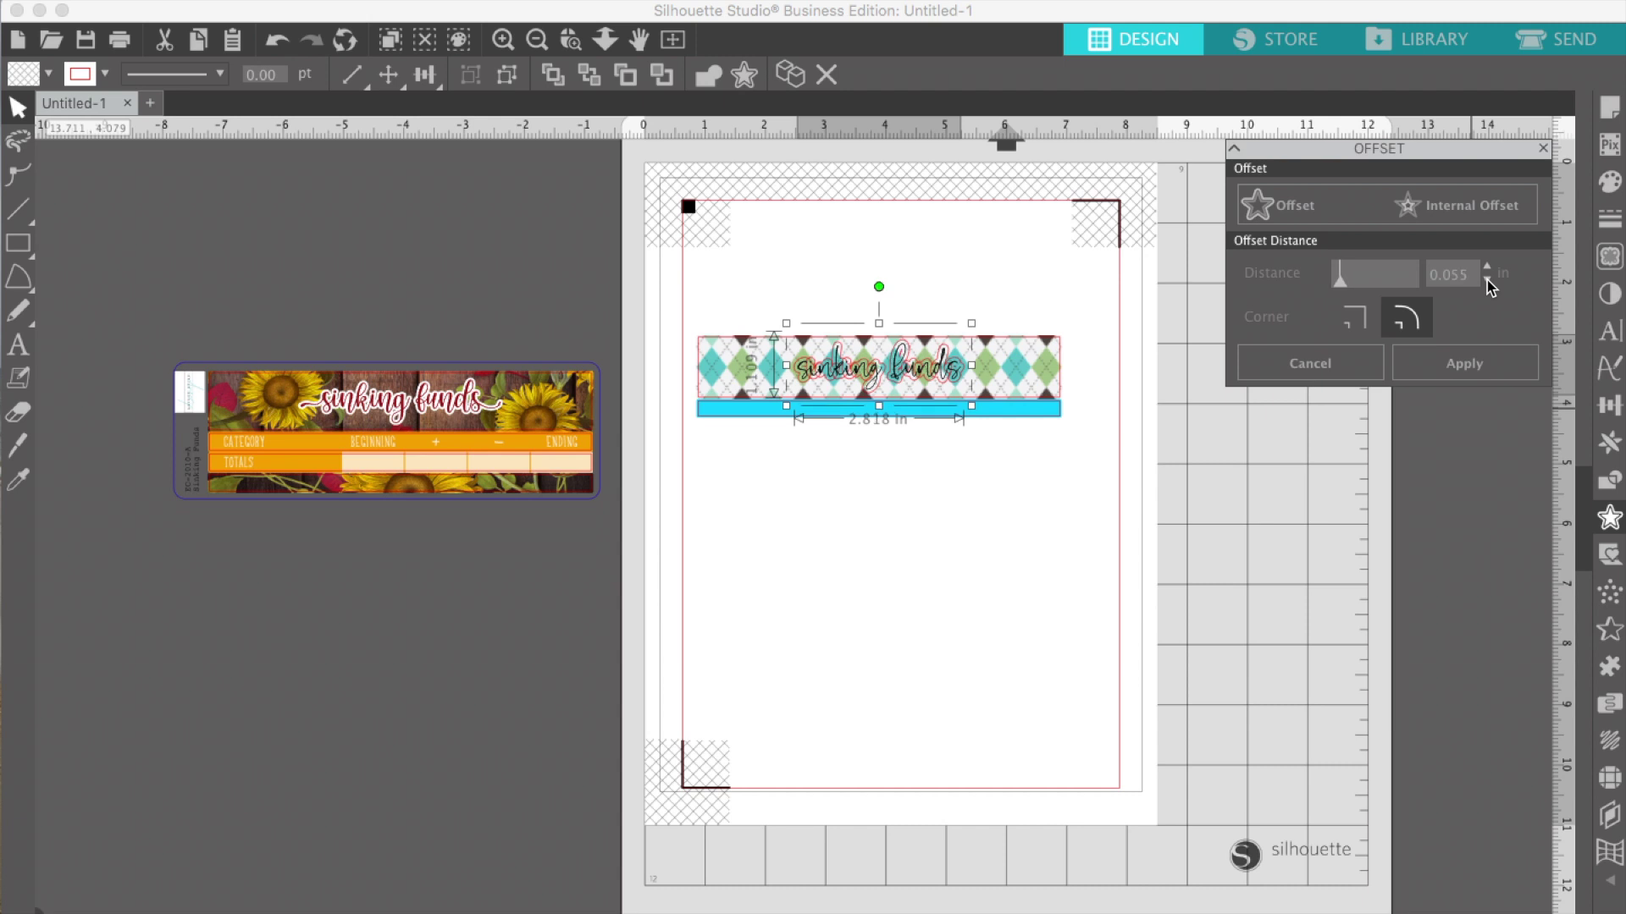
click(1494, 365)
Remove the line colour from the title's offset, fill it with white, and deselect
click(104, 73)
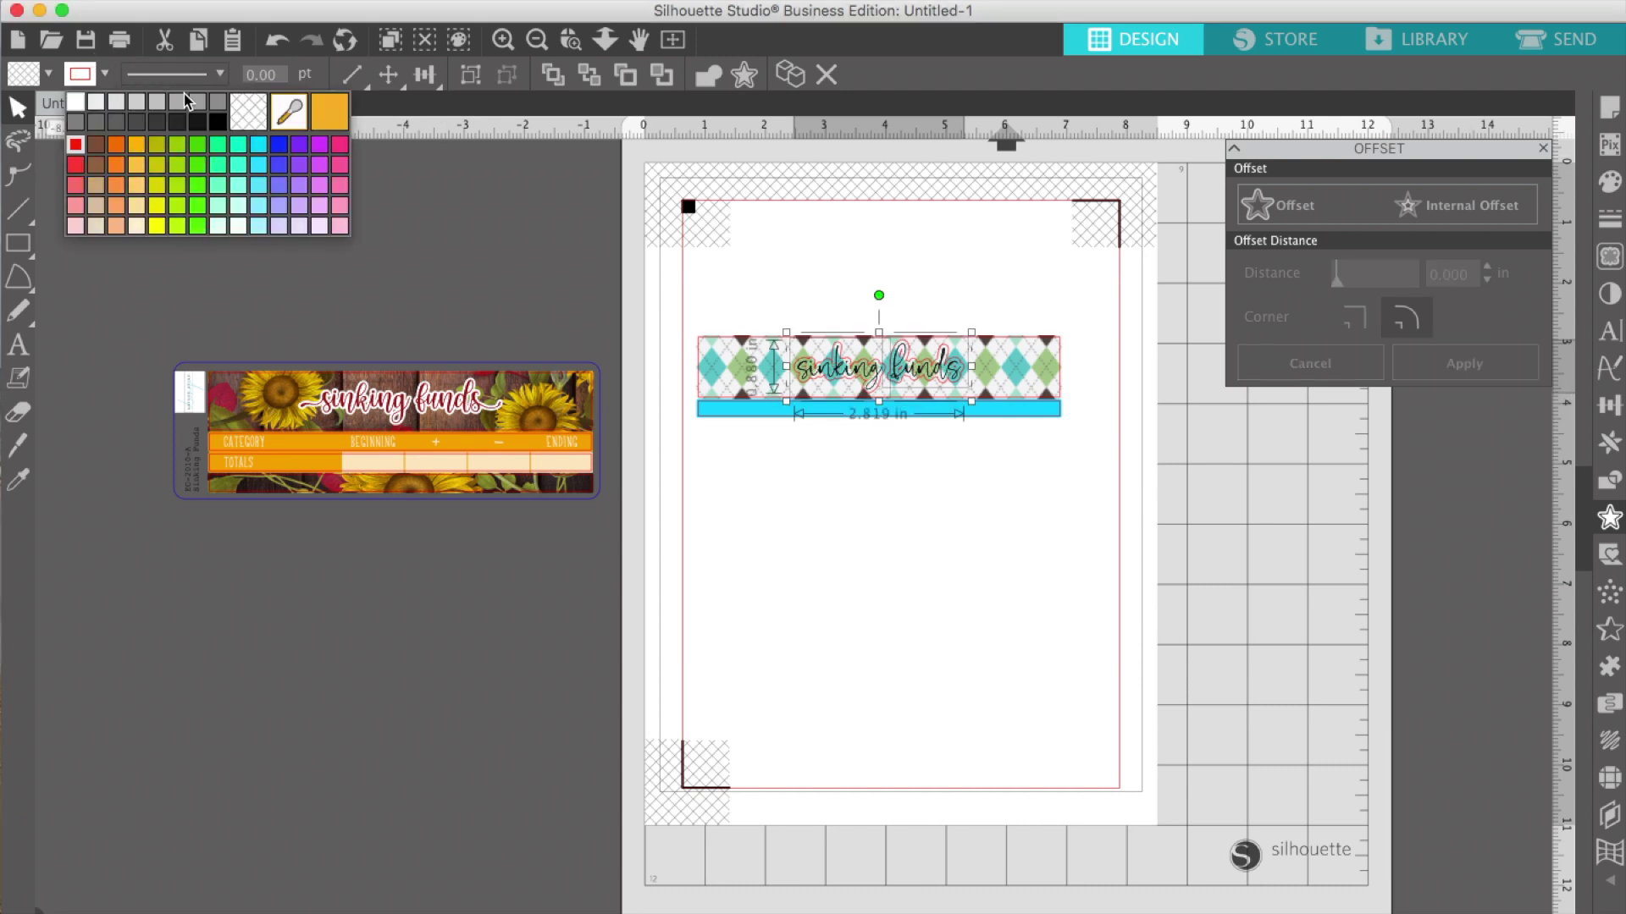
click(253, 118)
click(48, 74)
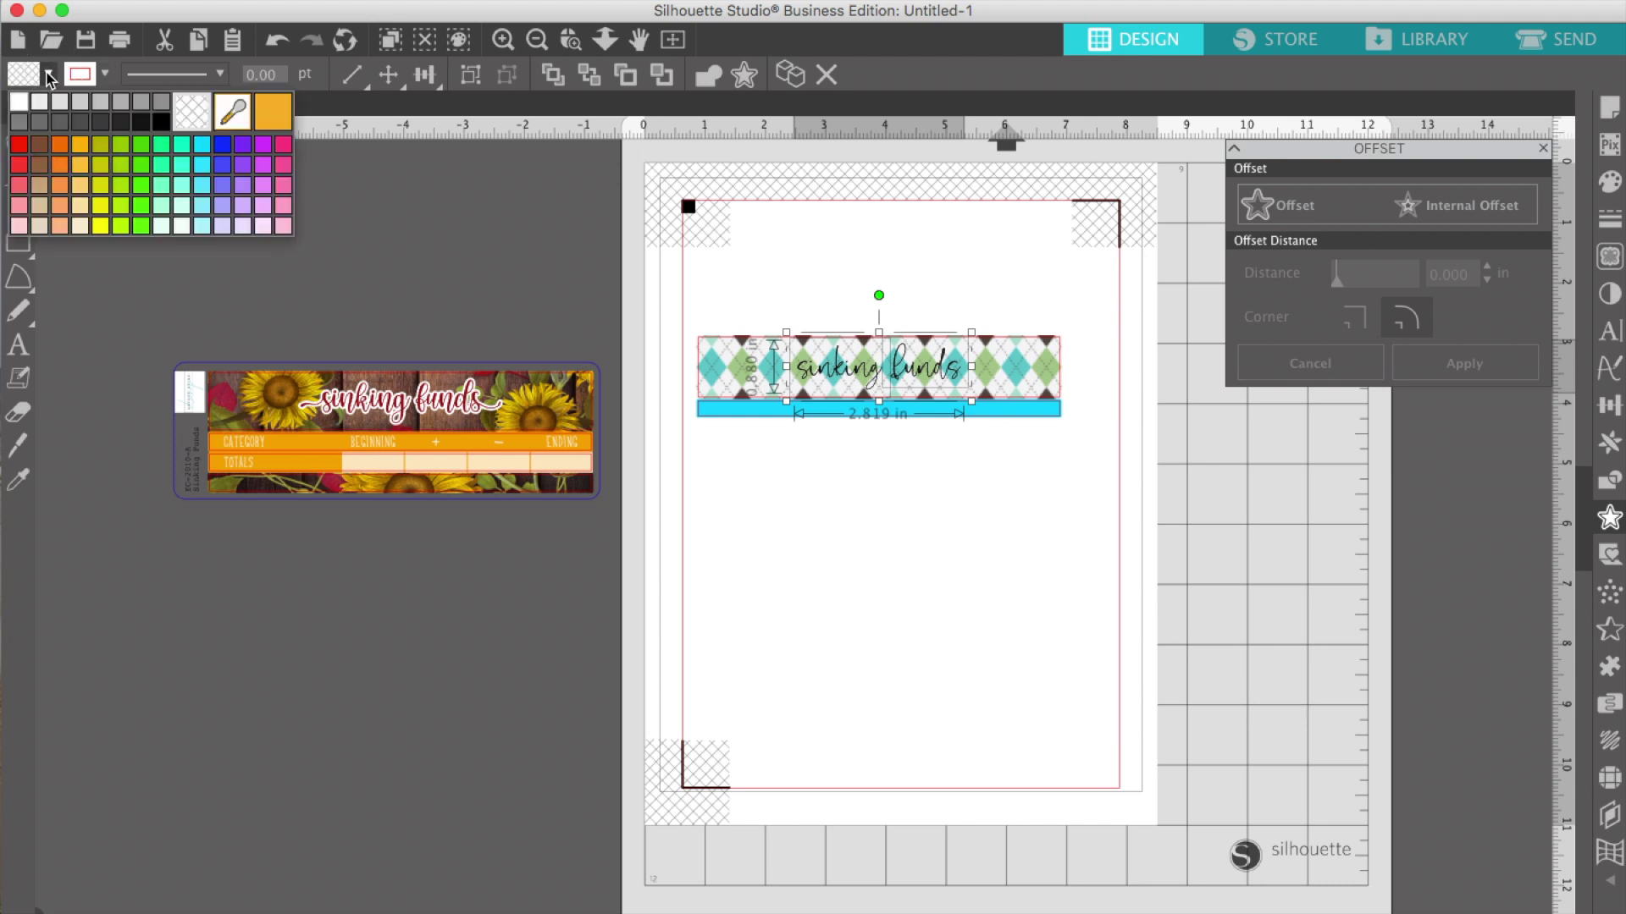
click(23, 103)
click(834, 515)
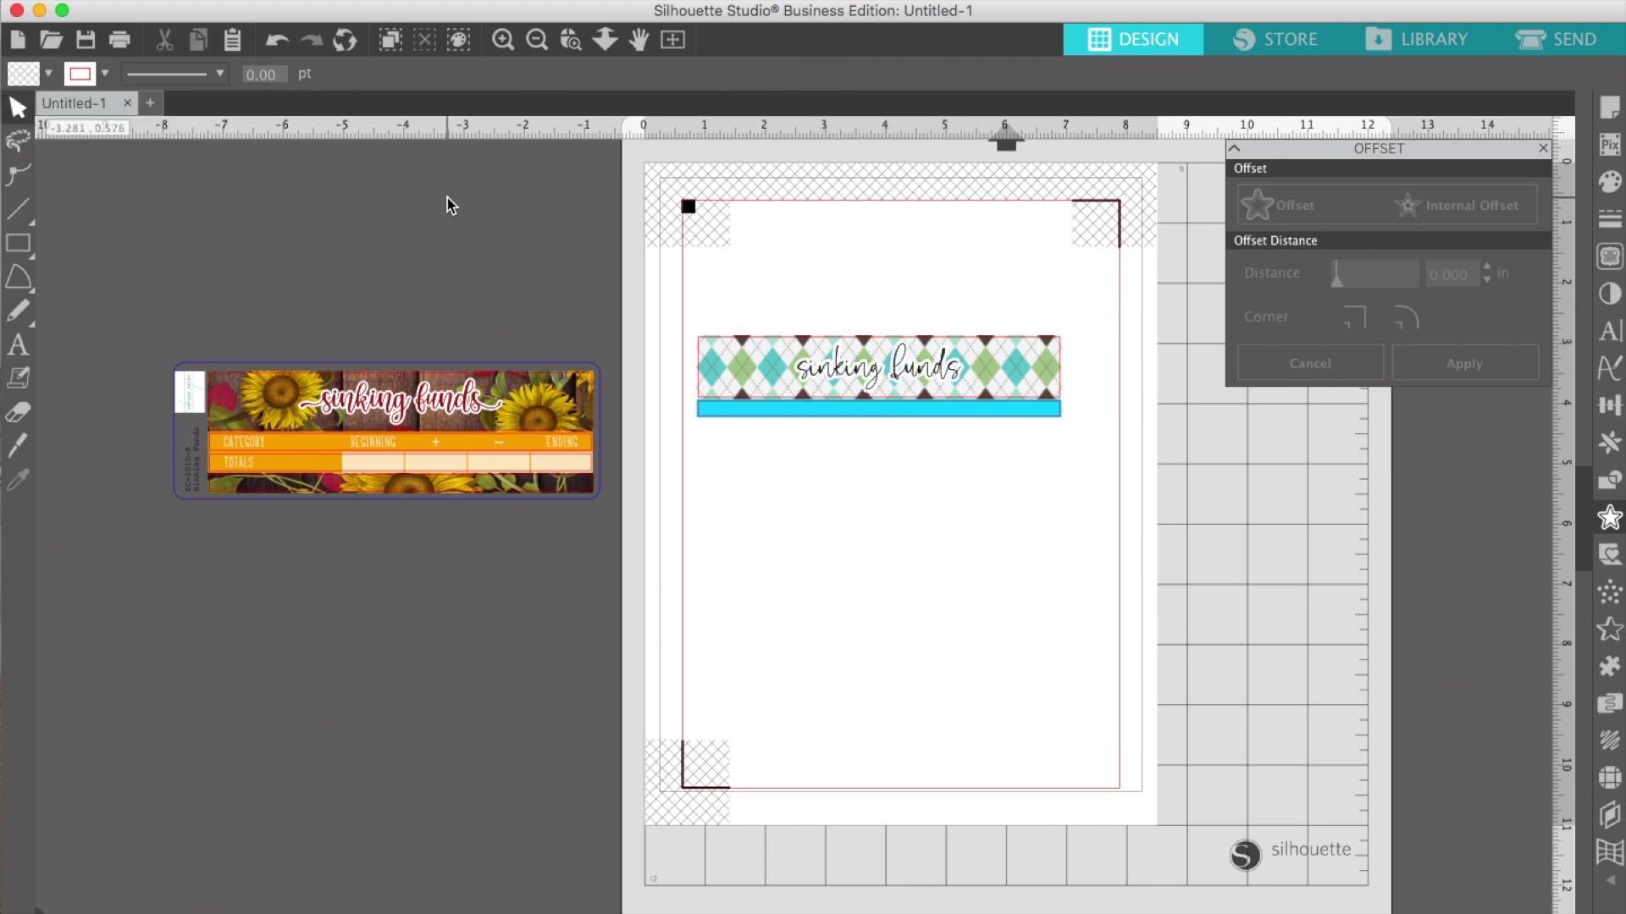
Look closely at the header design and view the print bleed option in the page setup
click(502, 39)
scroll(718, 399, up, 3)
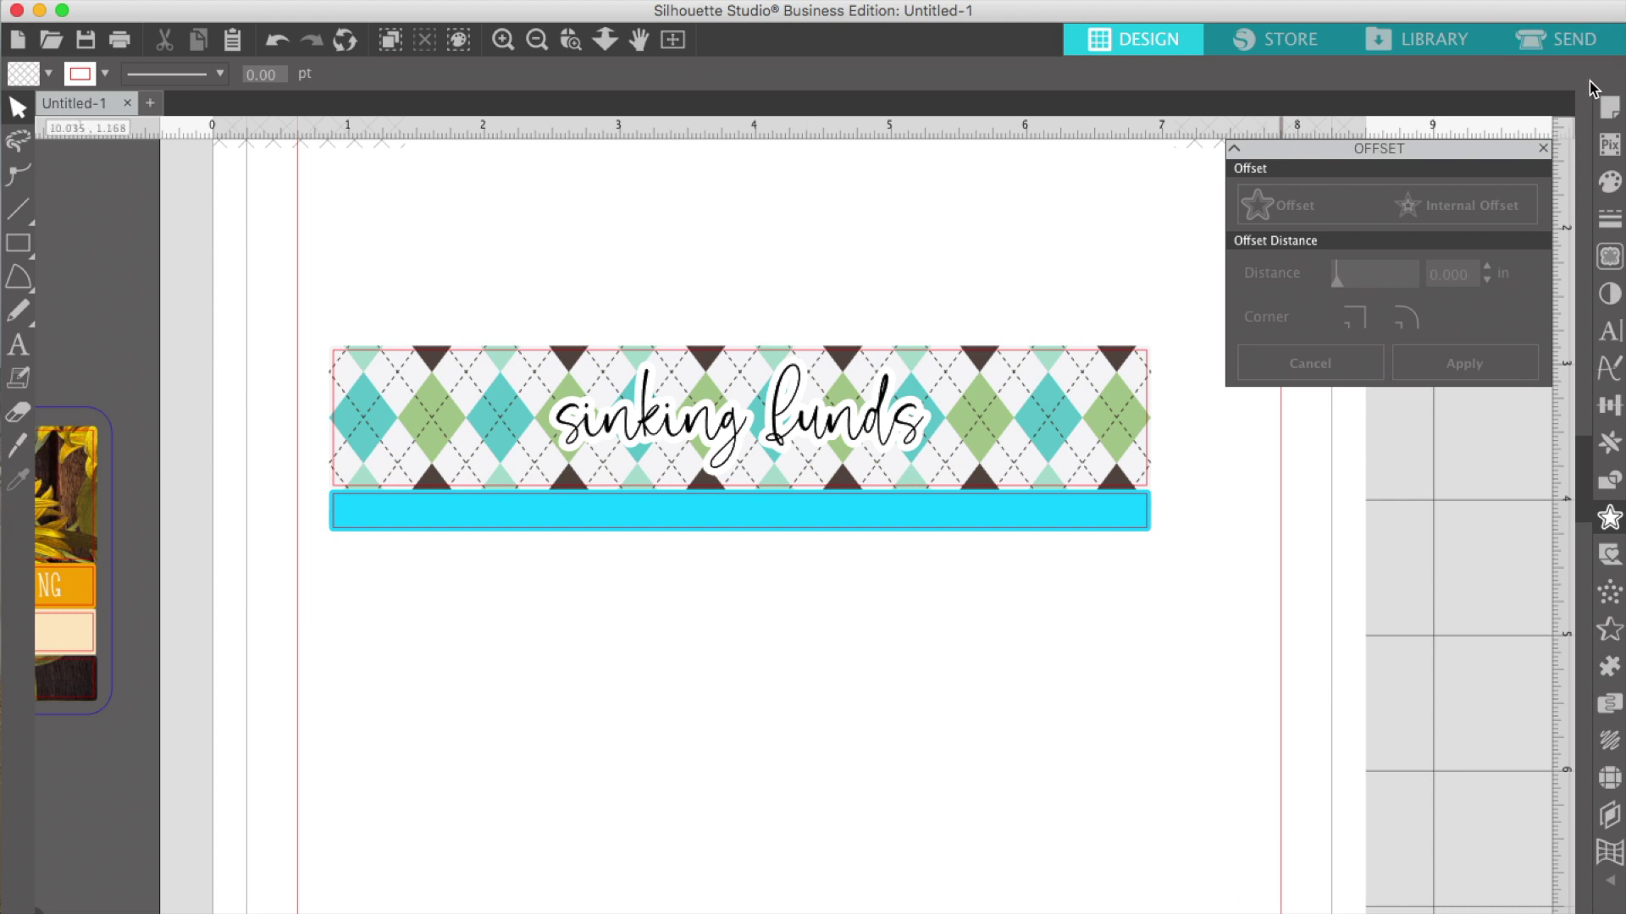
click(1606, 108)
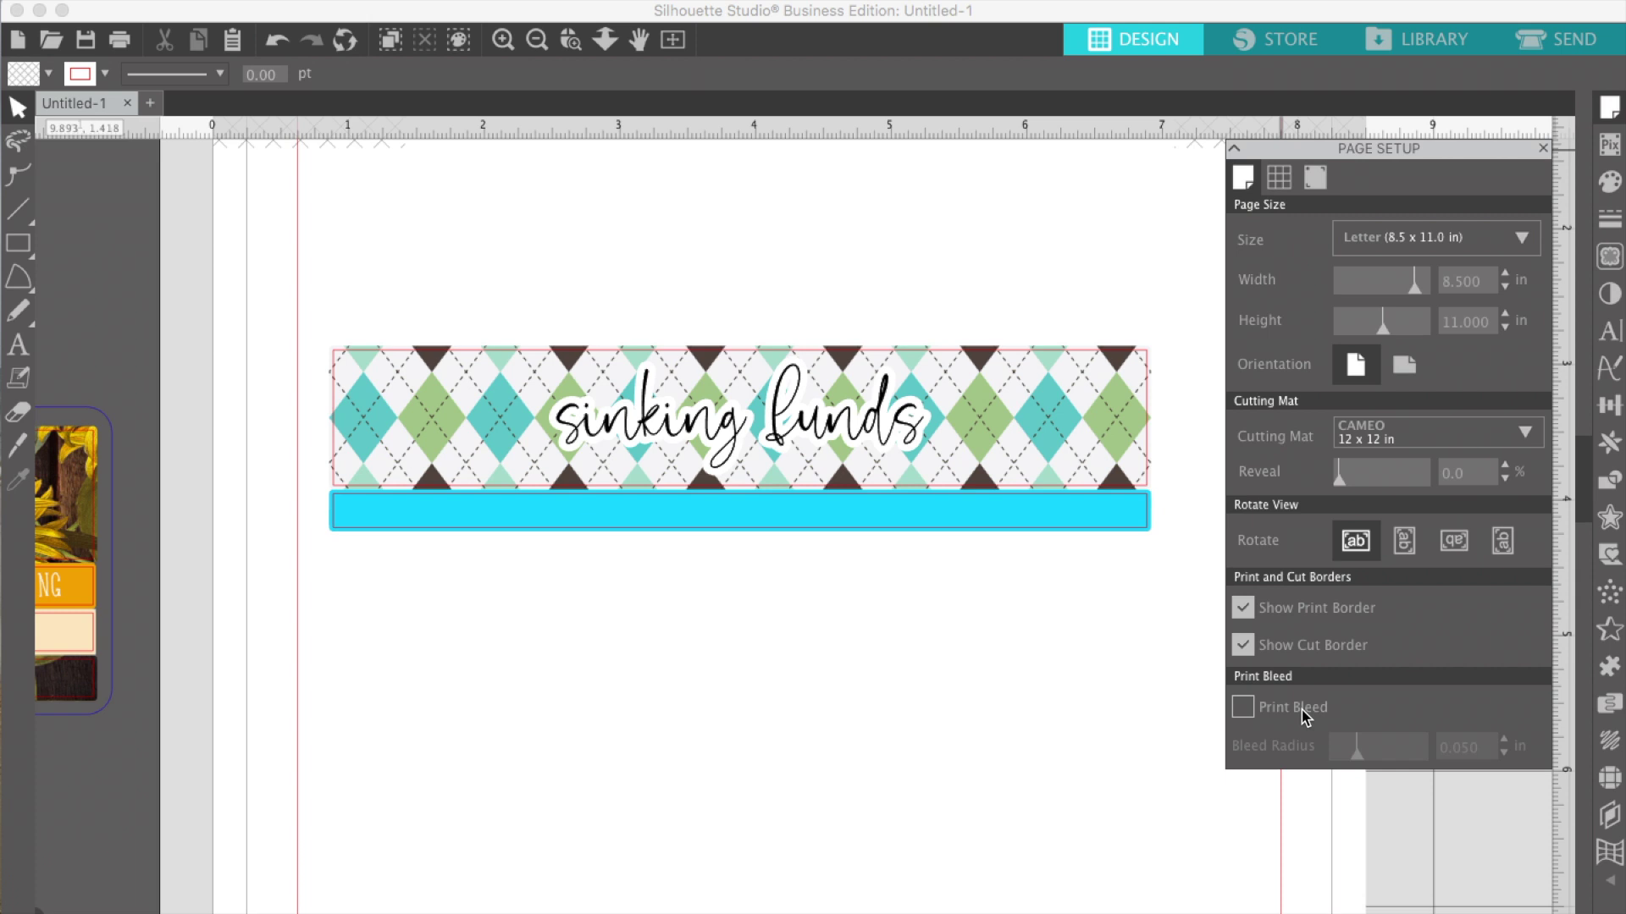
click(563, 283)
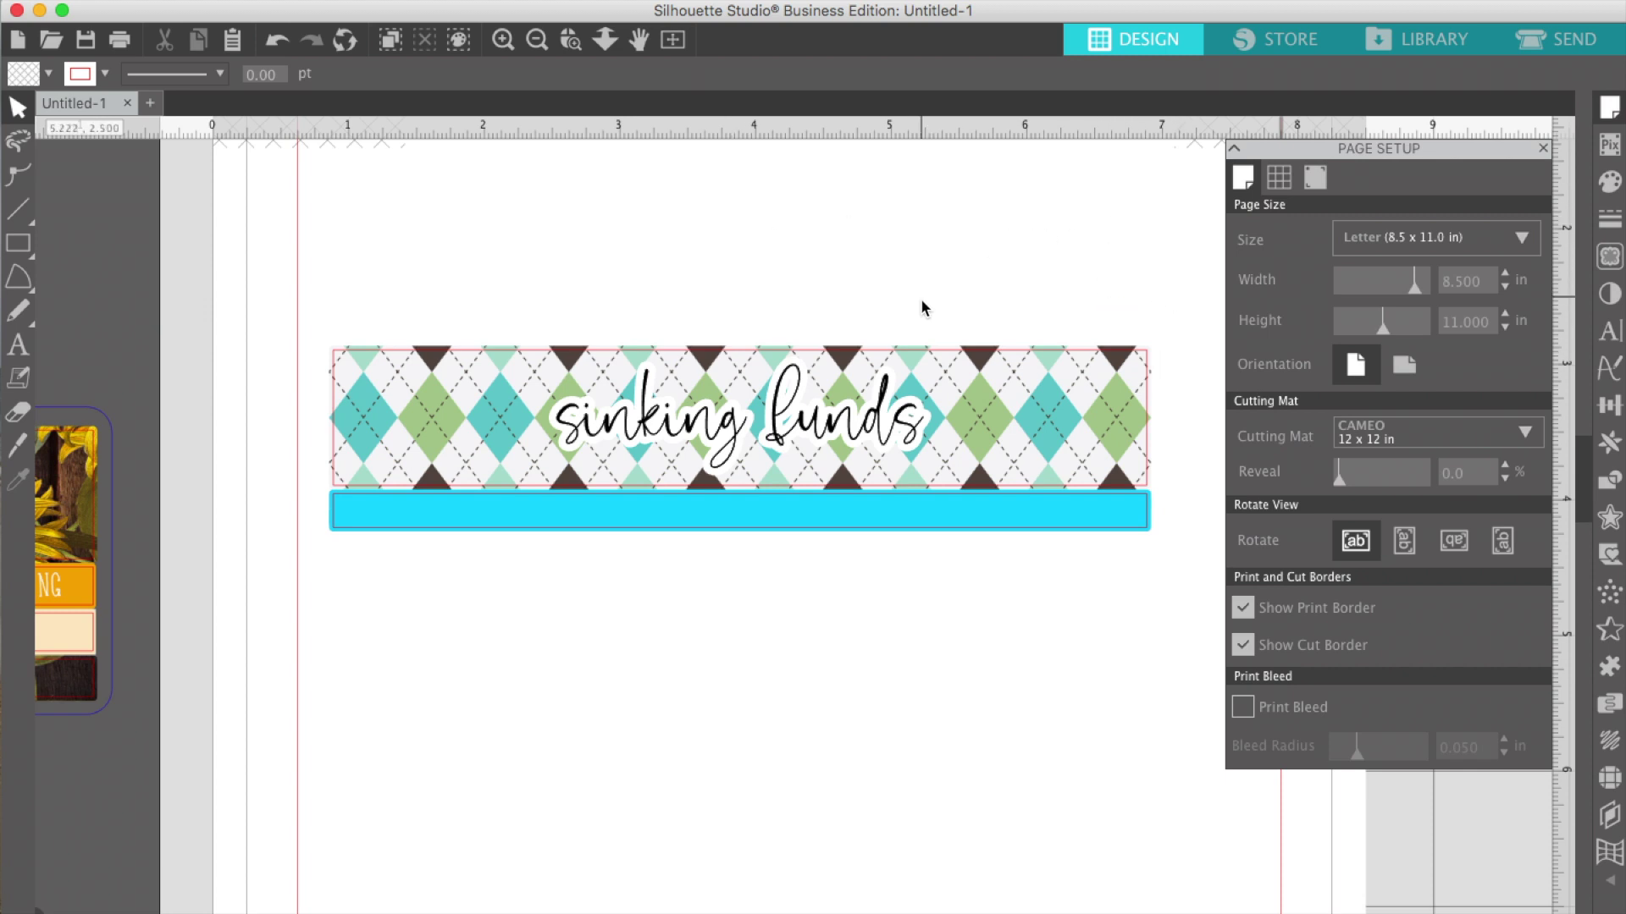
Set the cut job to work by line colour and exclude the white line colour from cutting
click(1554, 42)
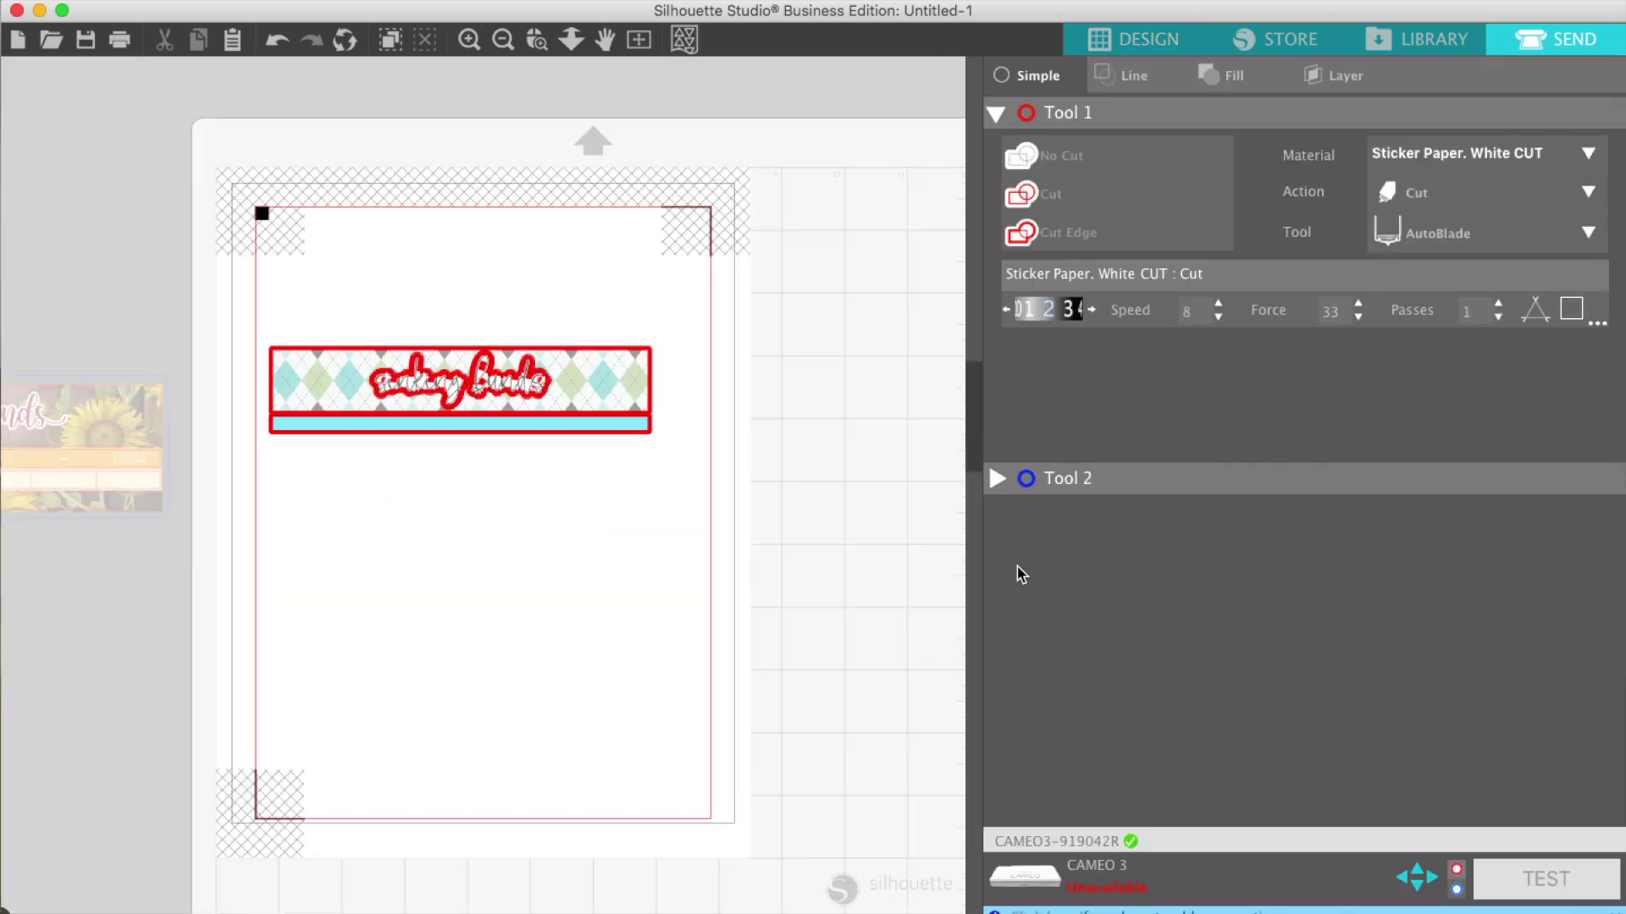
click(1138, 81)
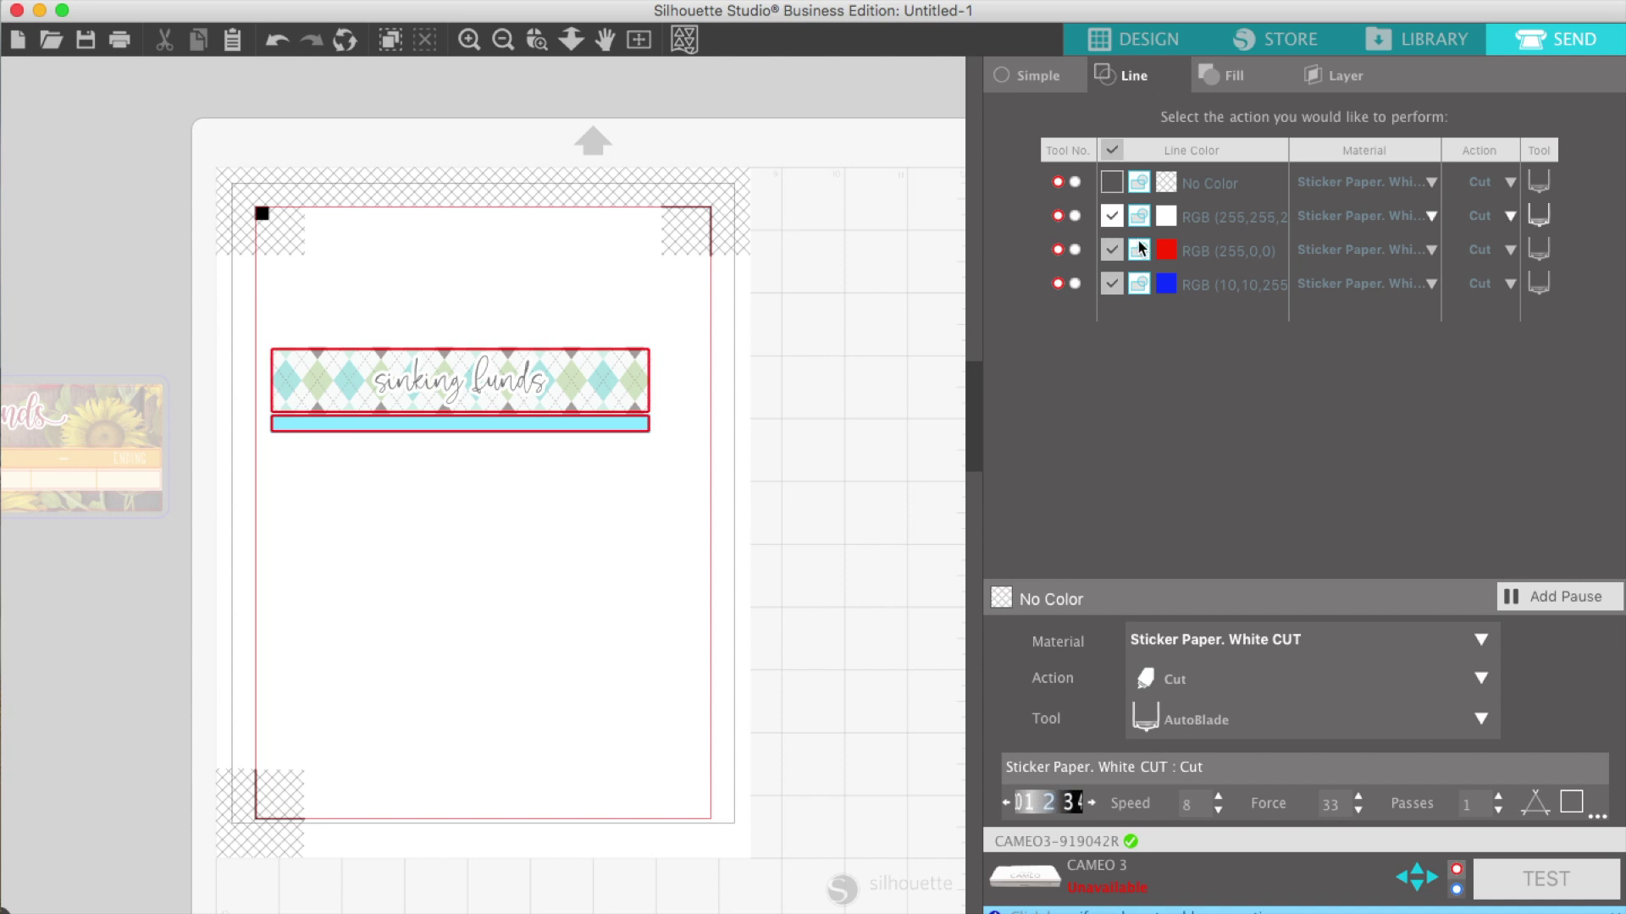
click(1112, 217)
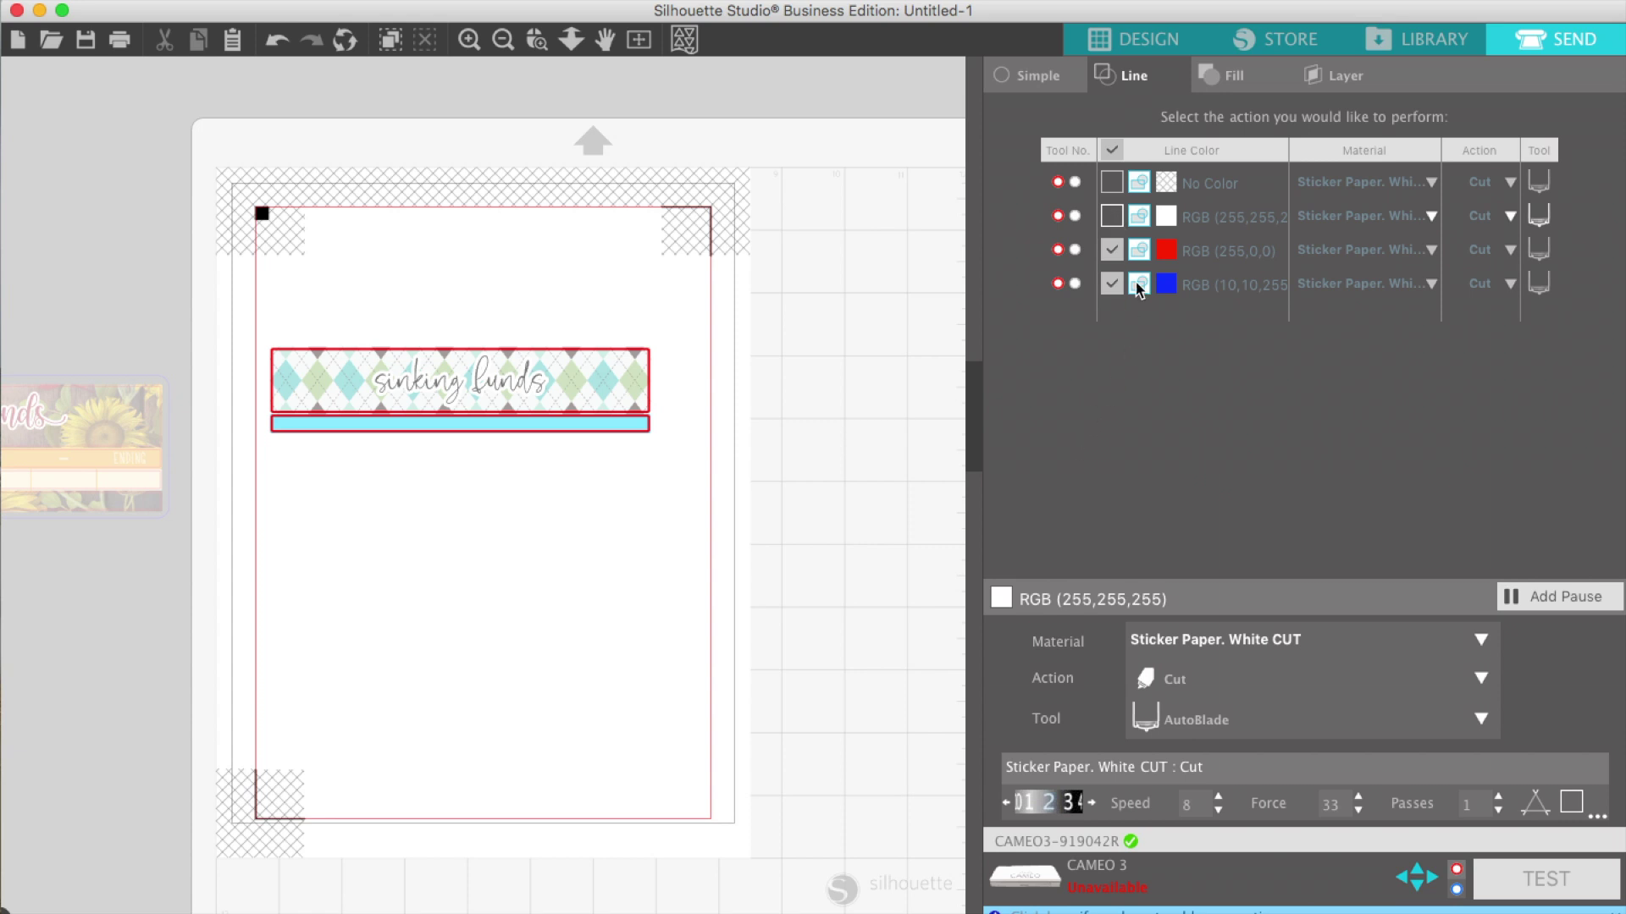
Examine the material, action and tool settings of the red and blue line colours, and return to the design workspace
click(1199, 254)
click(1202, 285)
click(1211, 252)
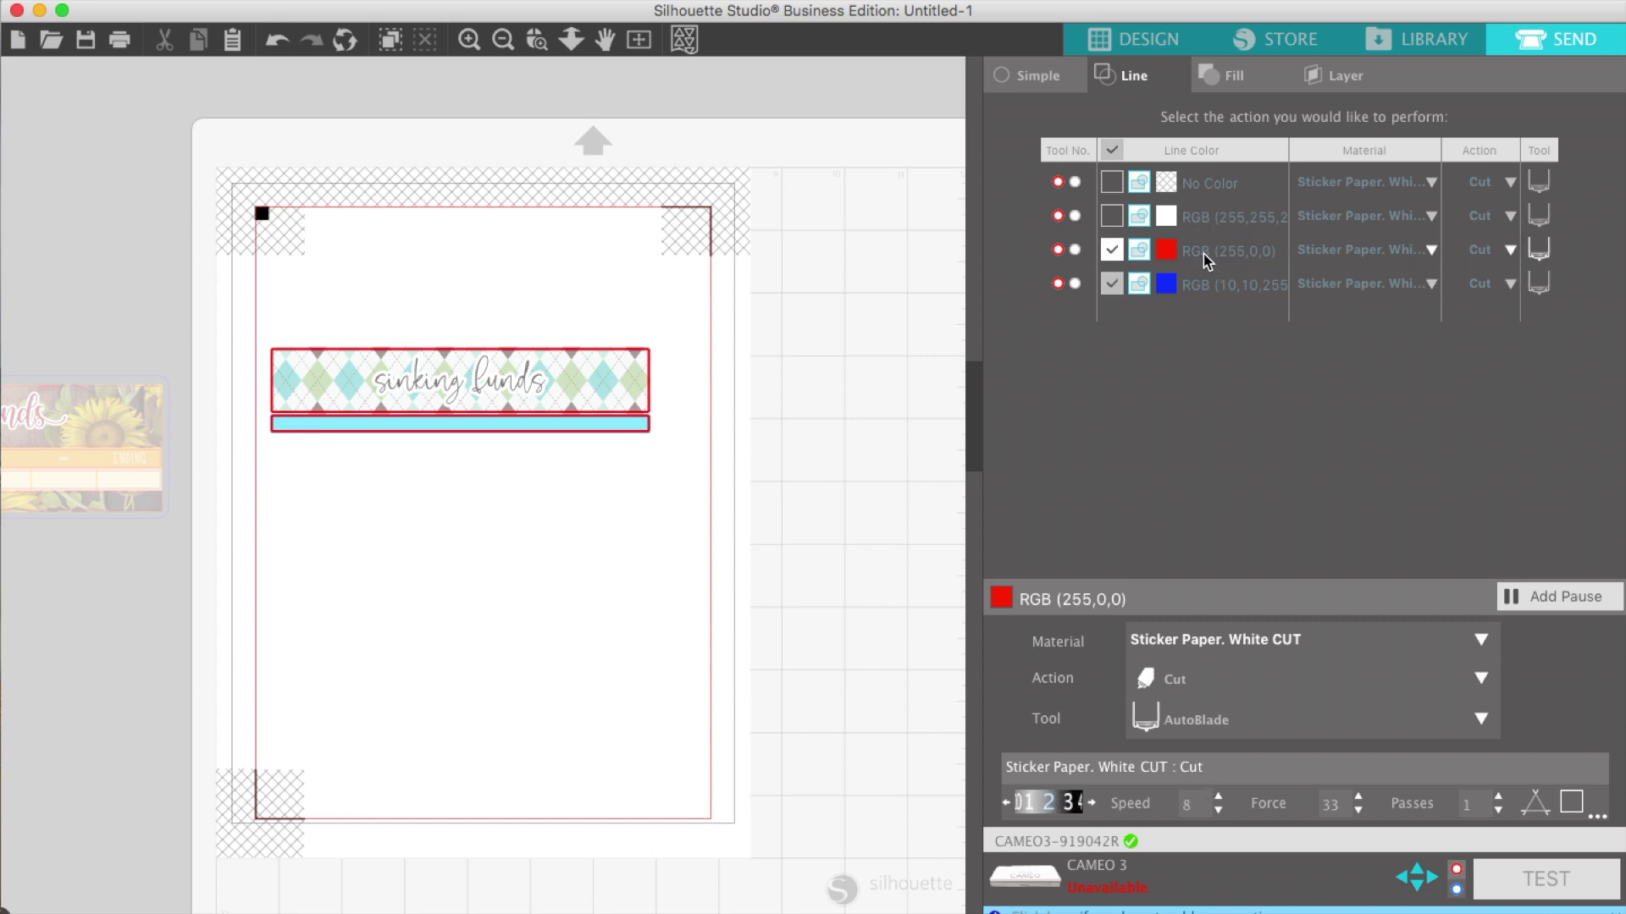
click(1206, 284)
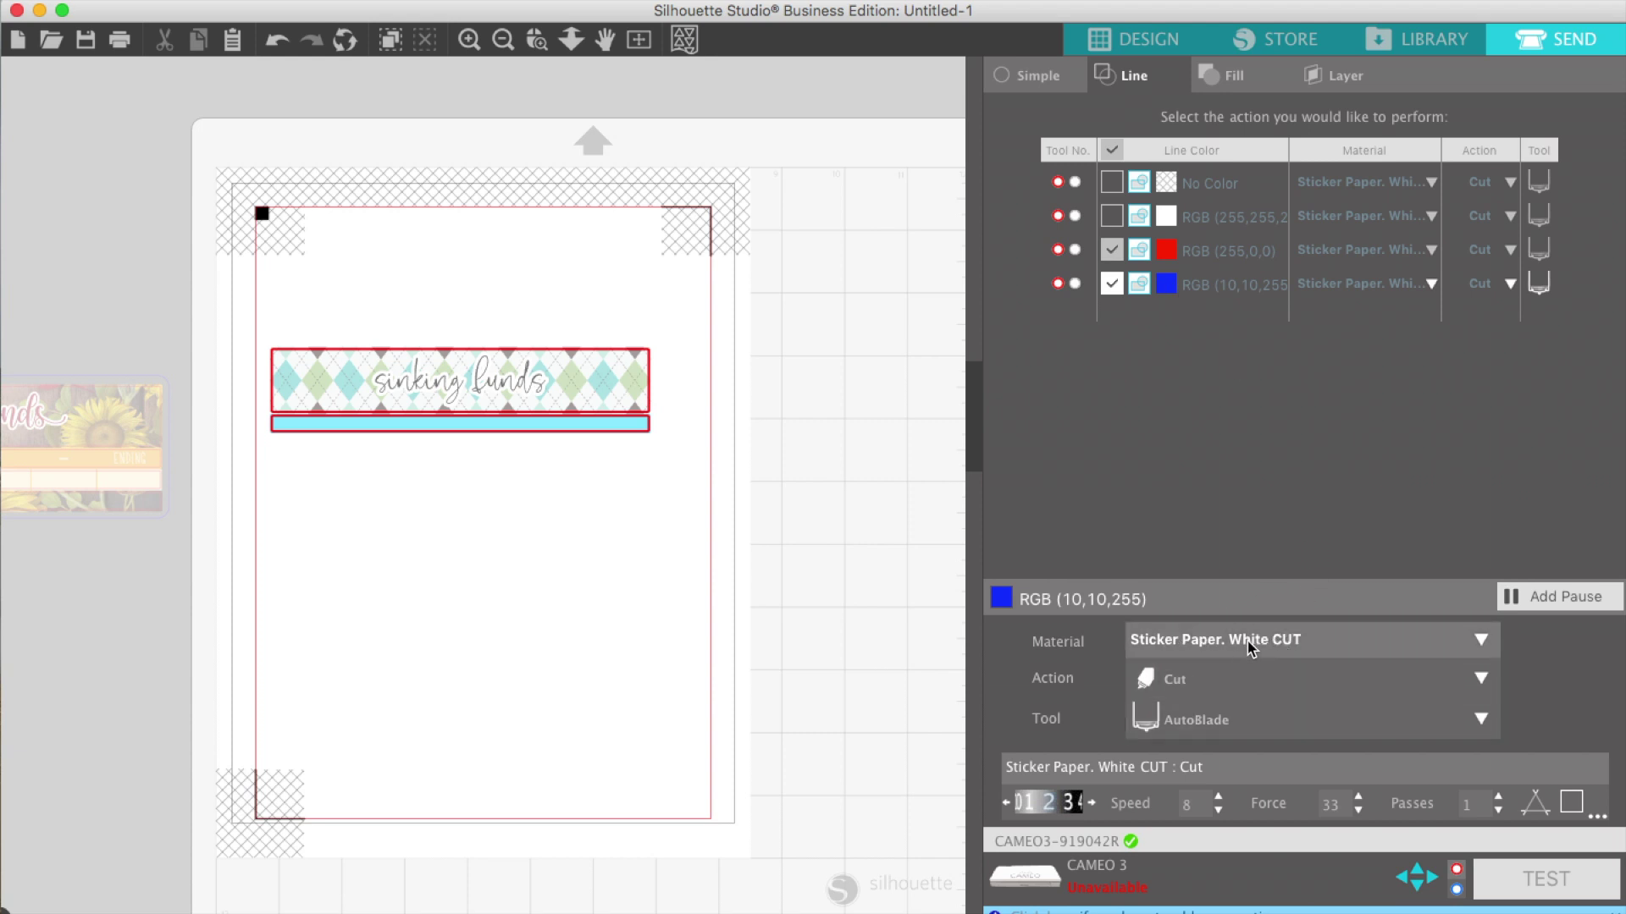
click(1211, 250)
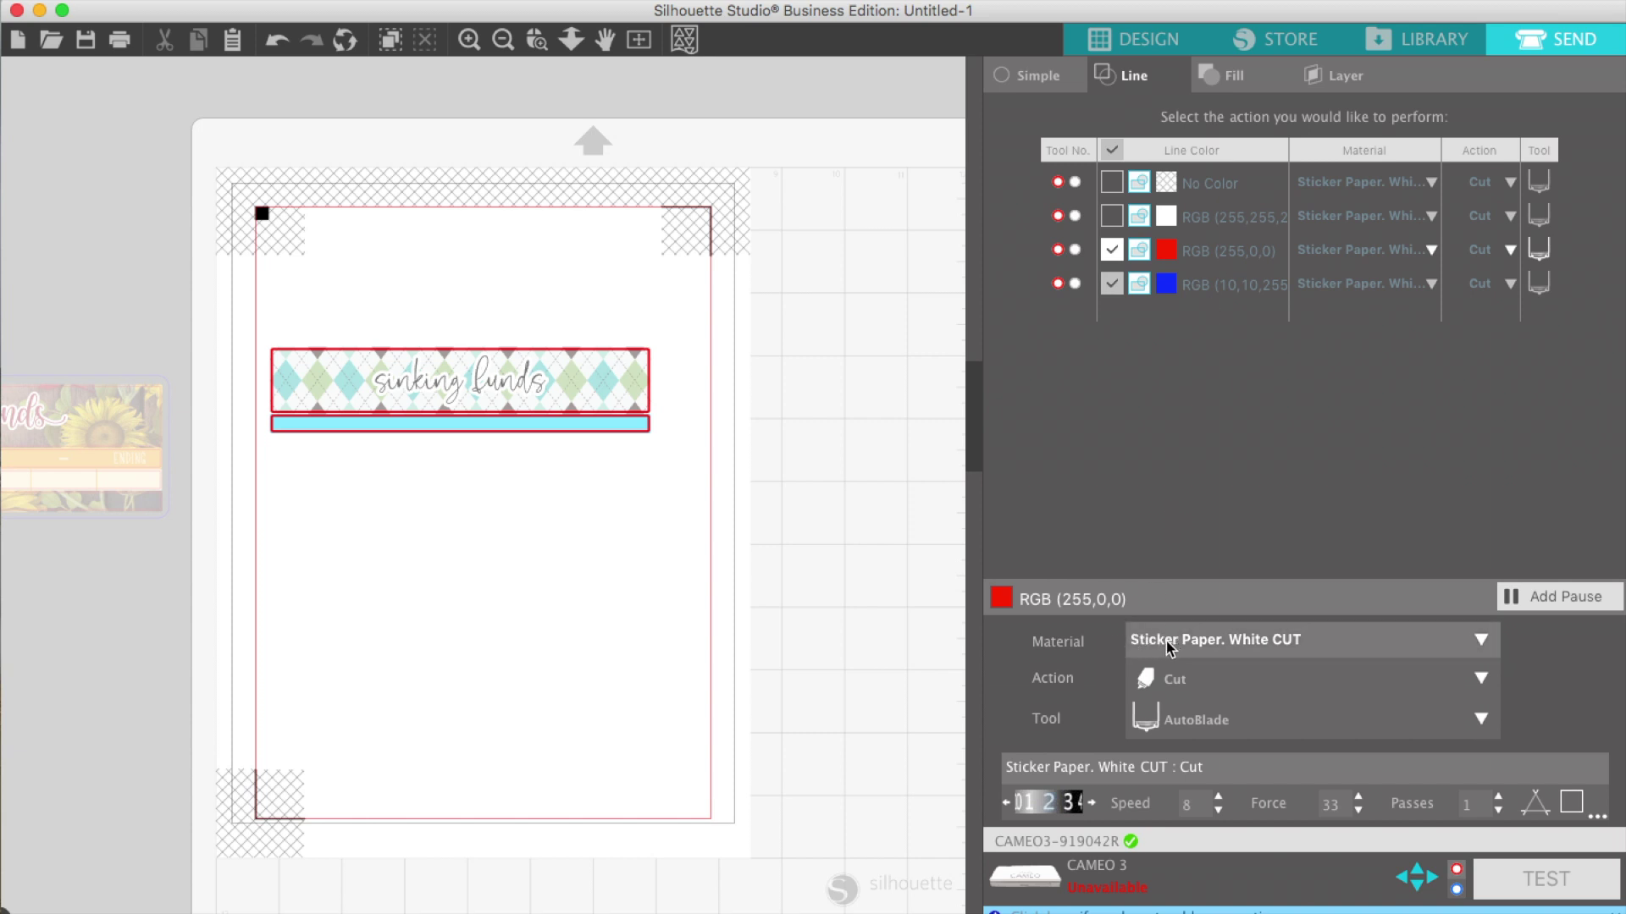
click(1241, 287)
click(1237, 251)
click(1230, 286)
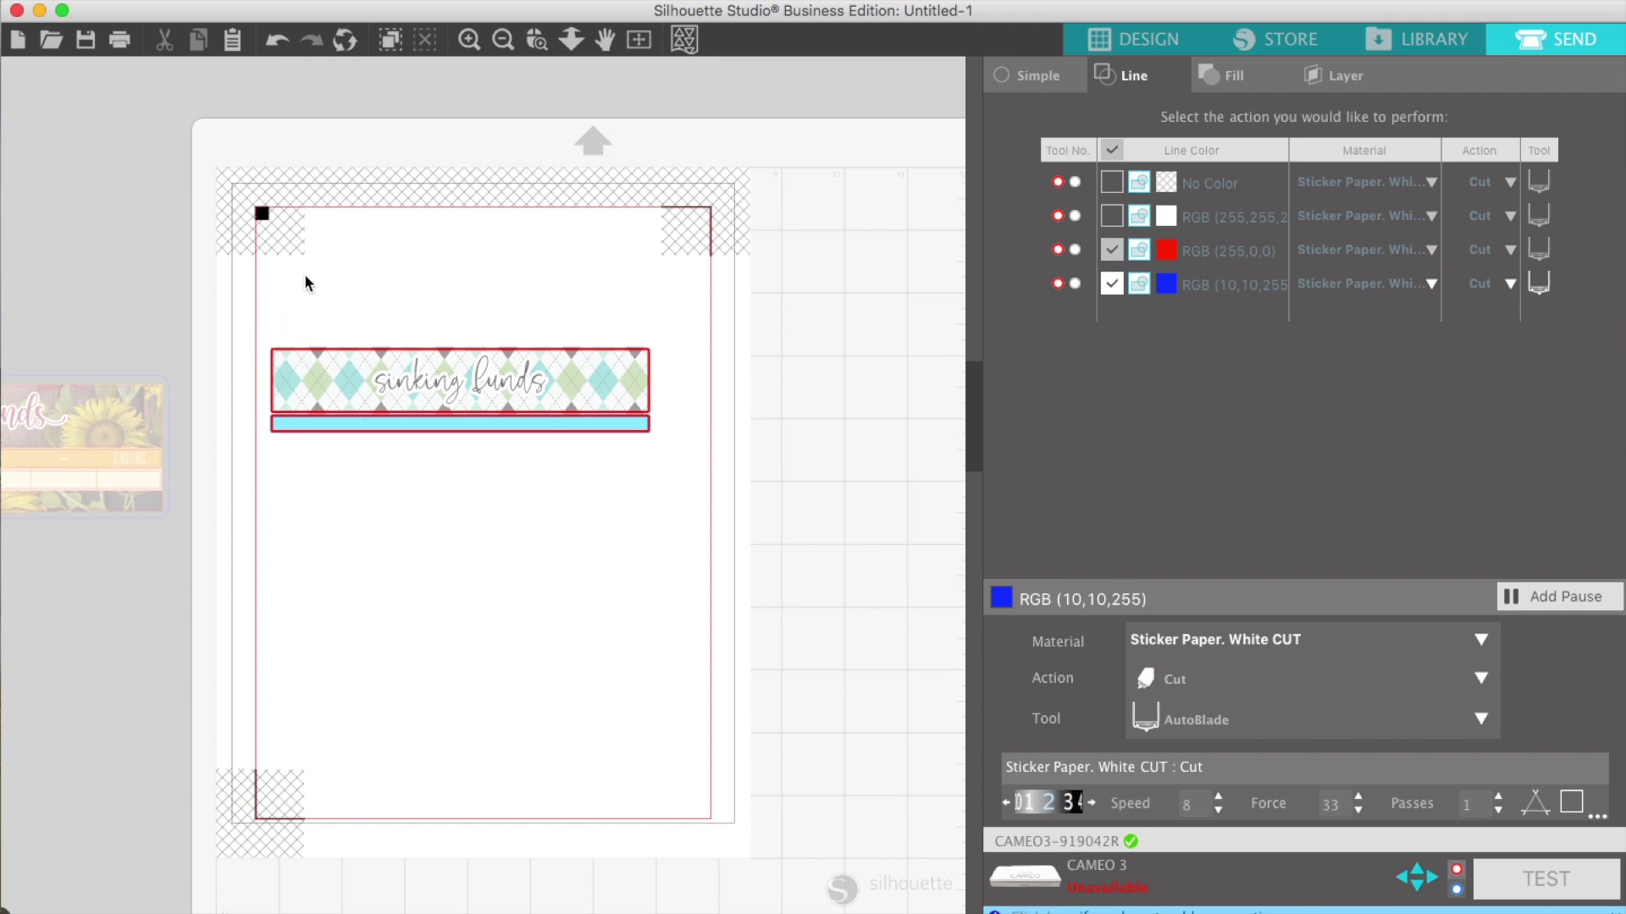
click(1165, 32)
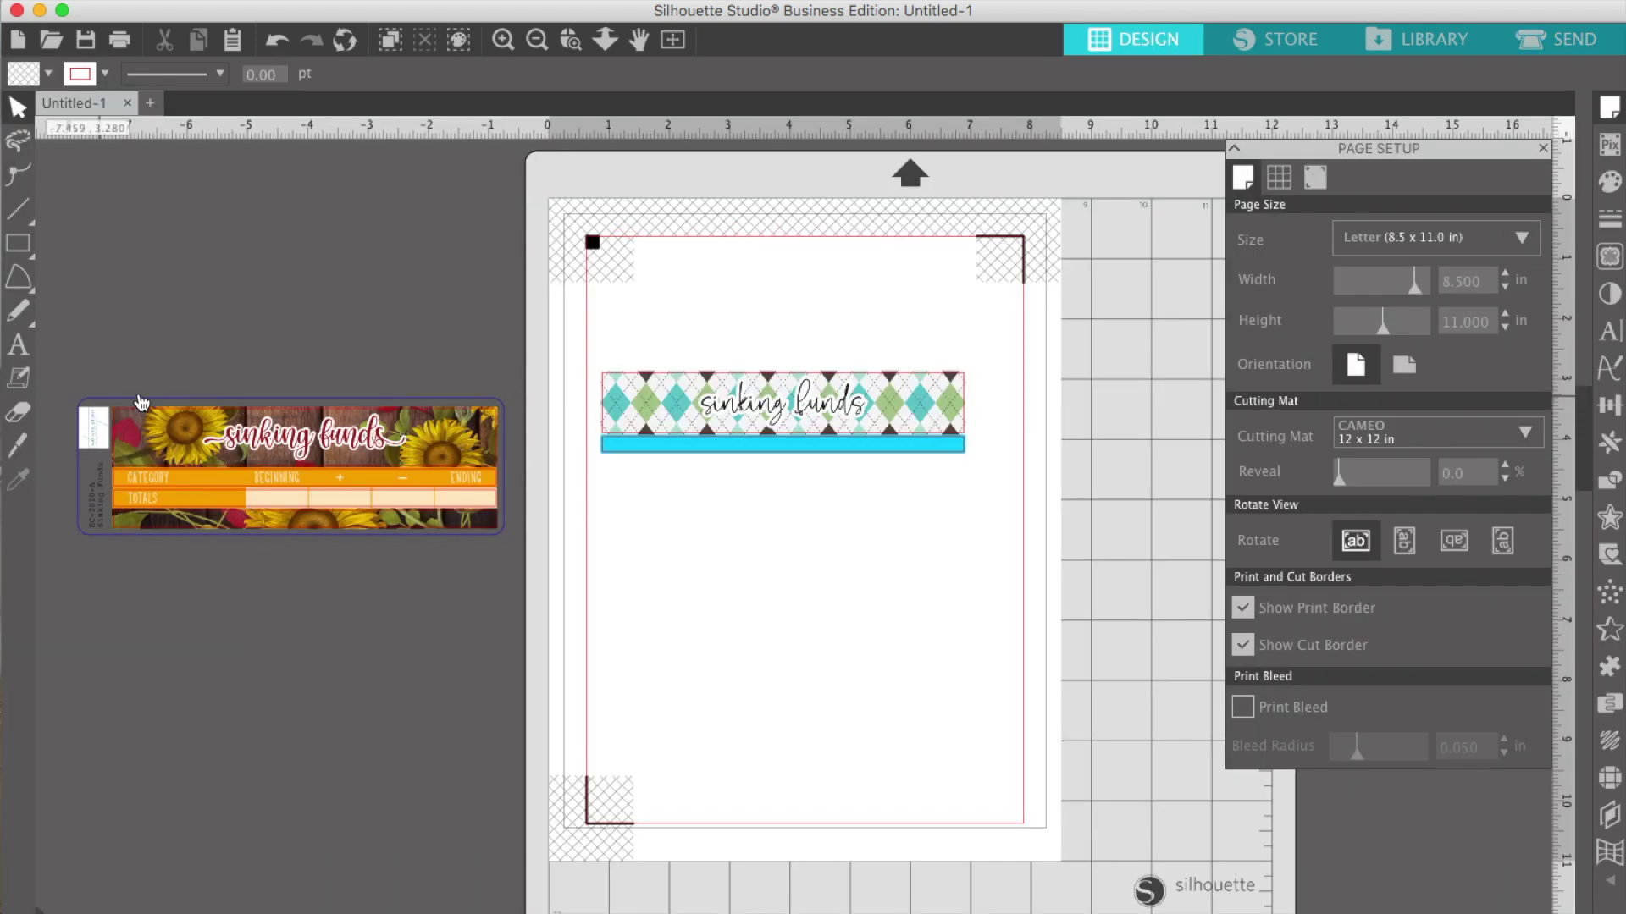